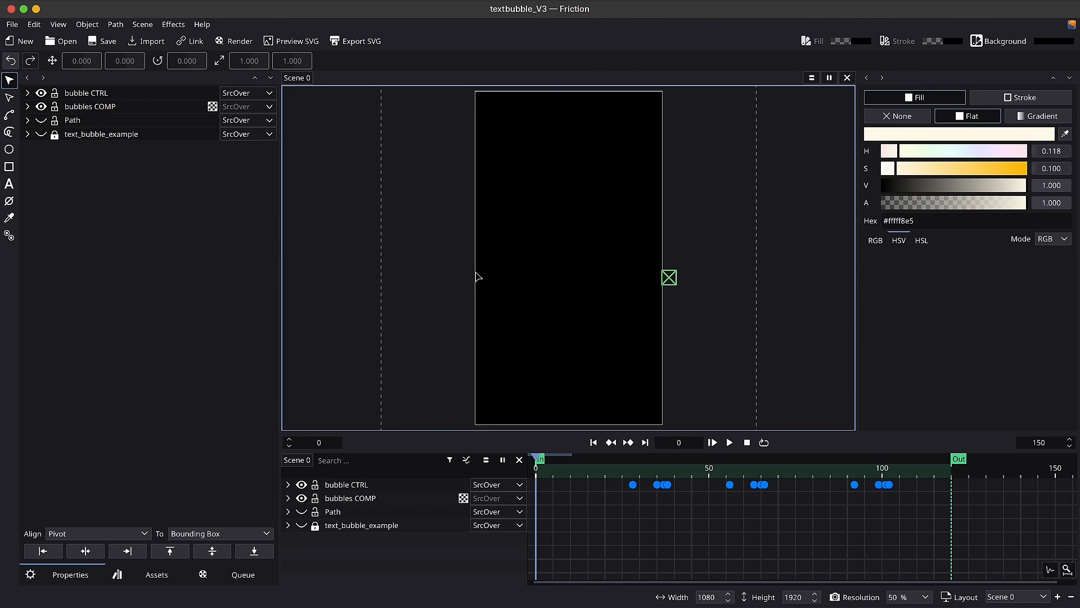
Examine the existing Scene 0 text bubble animation and its bubble CTRL null, scrubbing the timeline to frame 99
key("space")
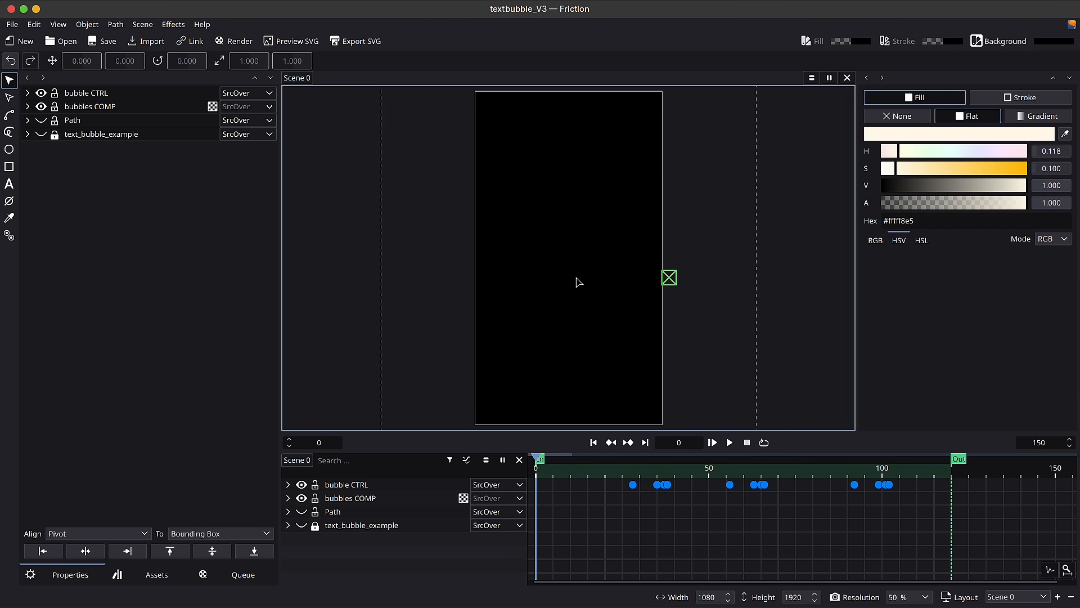
scroll(579, 282, "up", 5)
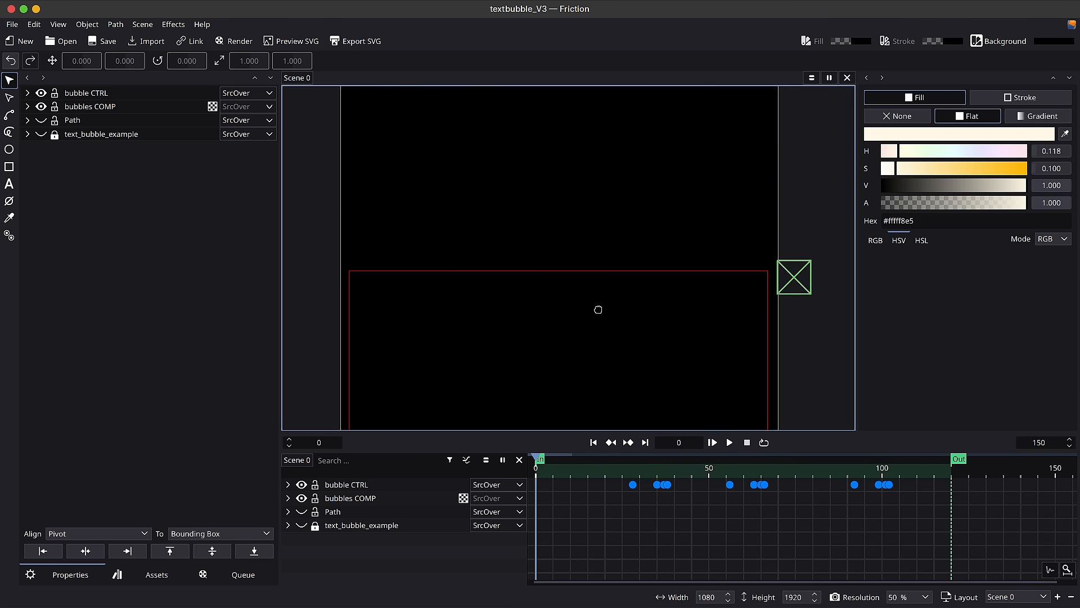
left_click_drag(598, 310, 615, 220)
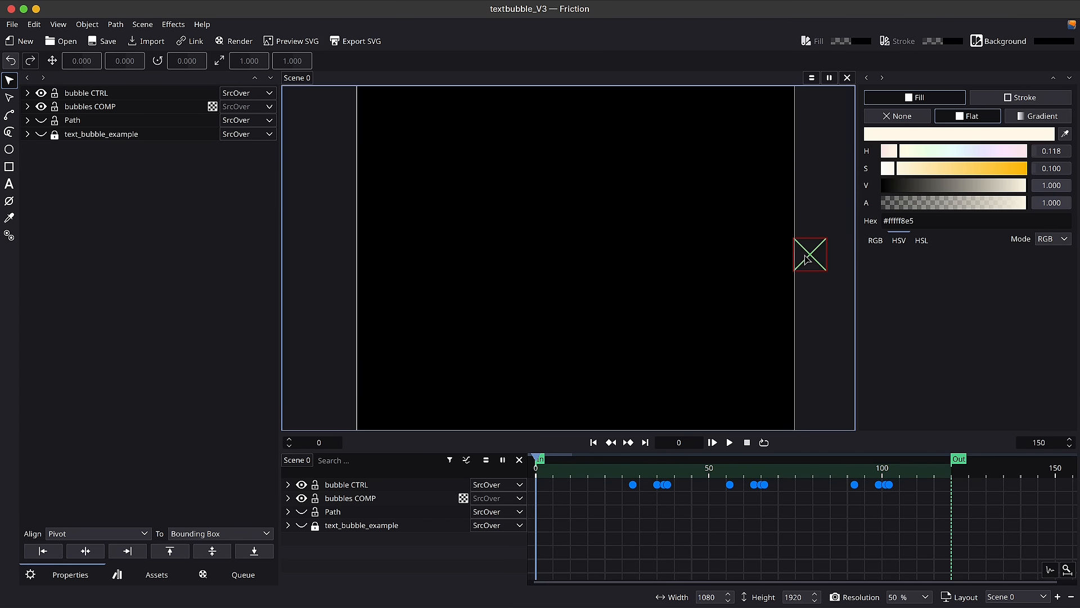
left_click(802, 252)
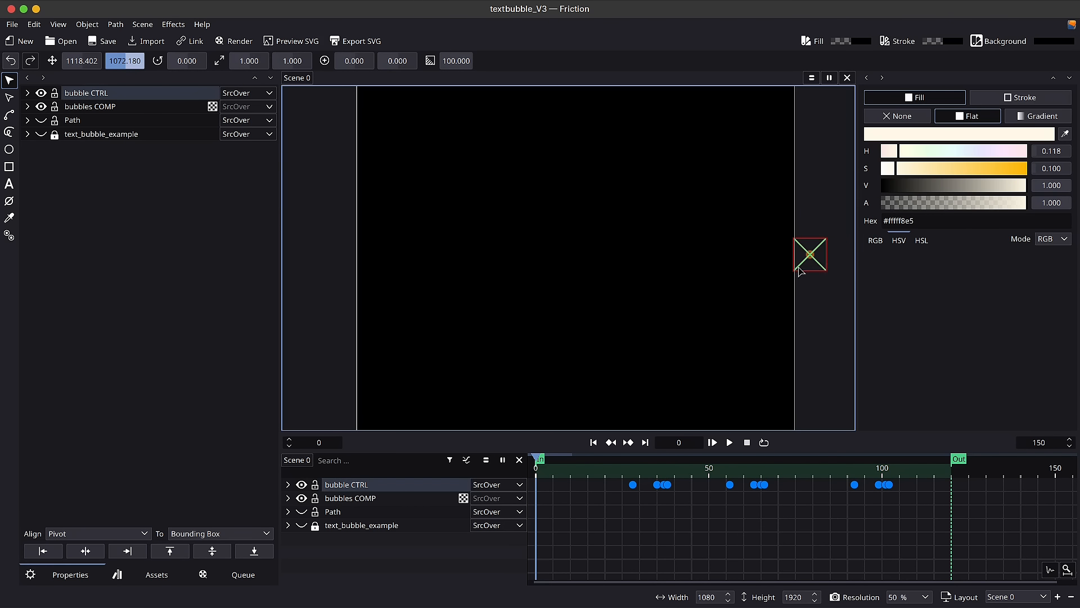
left_click_drag(806, 475, 882, 484)
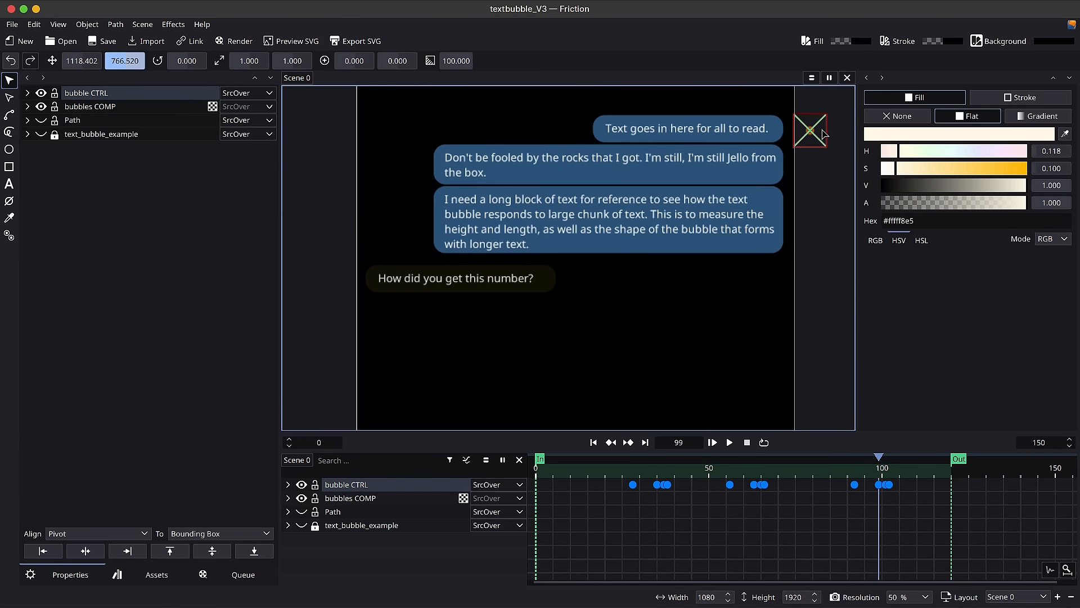
left_click_drag(825, 133, 816, 203)
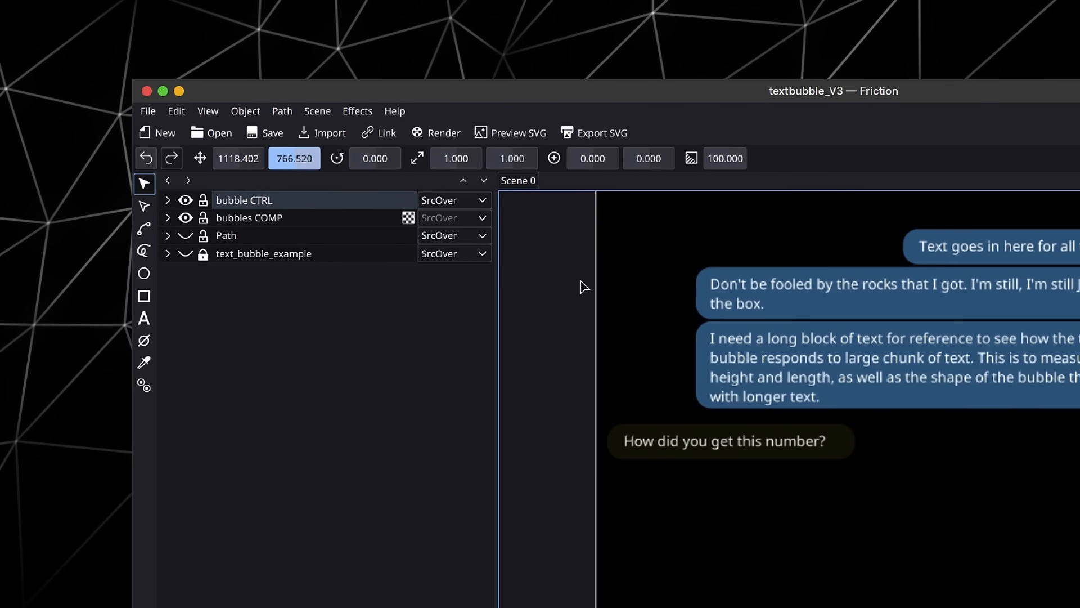
Create a new scene with width 1080, height 1920 and a duration of 150 frames
left_click(321, 113)
left_click(332, 131)
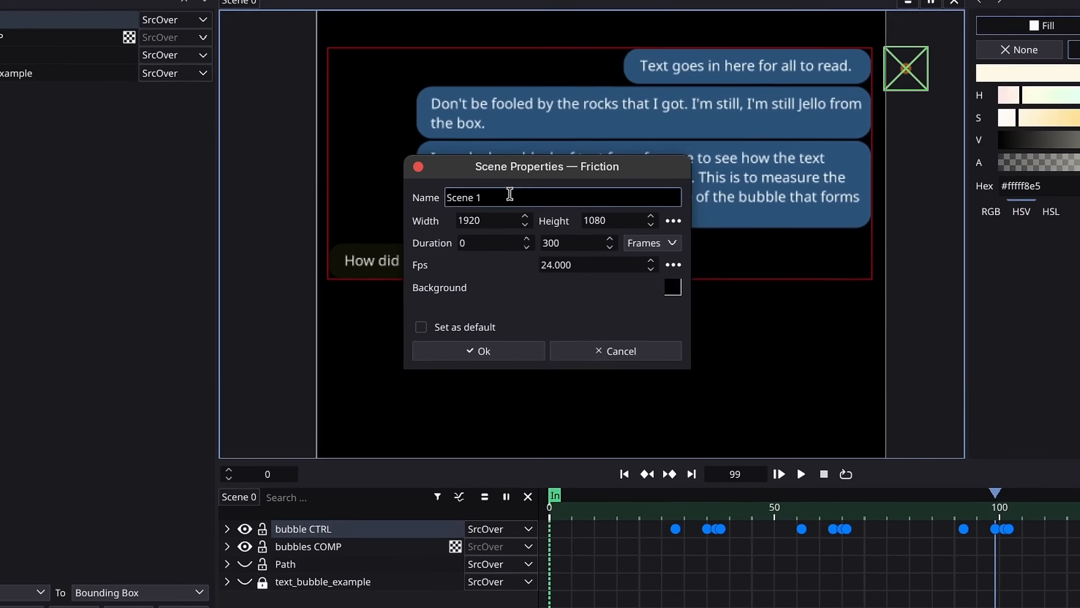
left_click(499, 221)
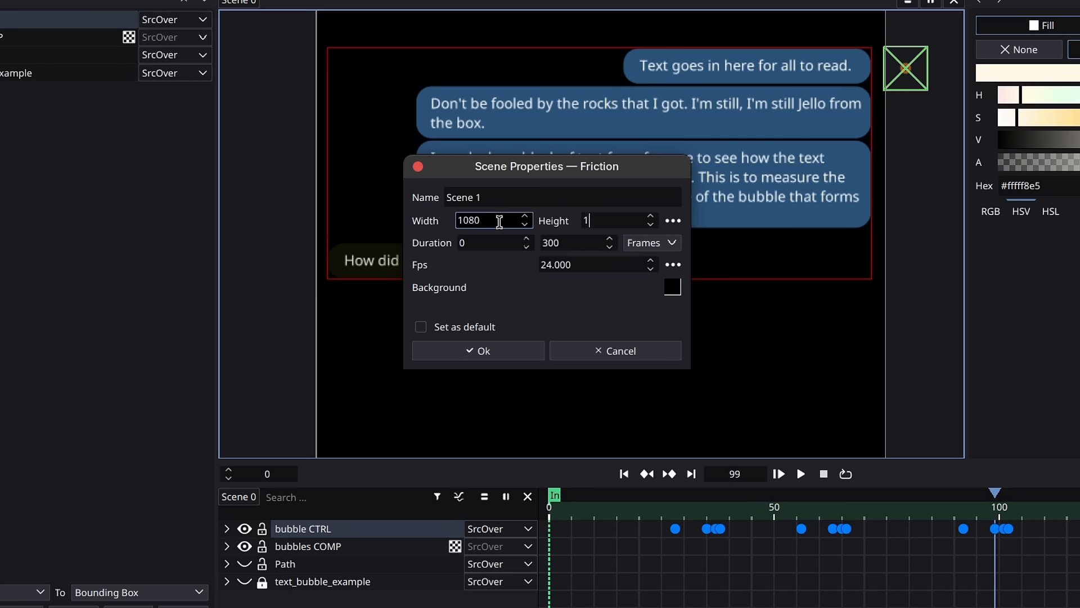
left_click(587, 241)
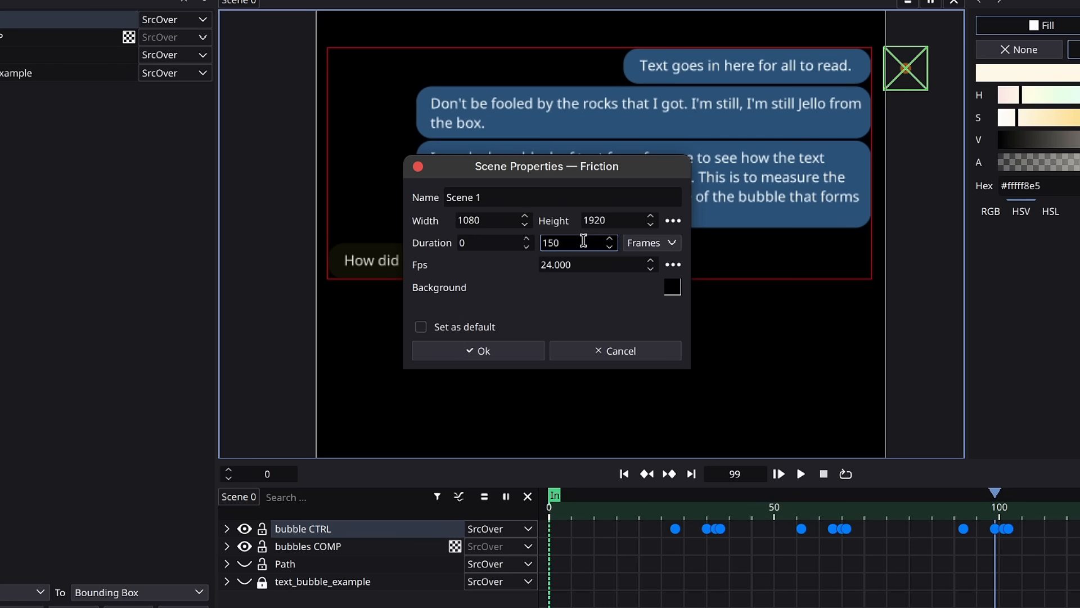
left_click(517, 352)
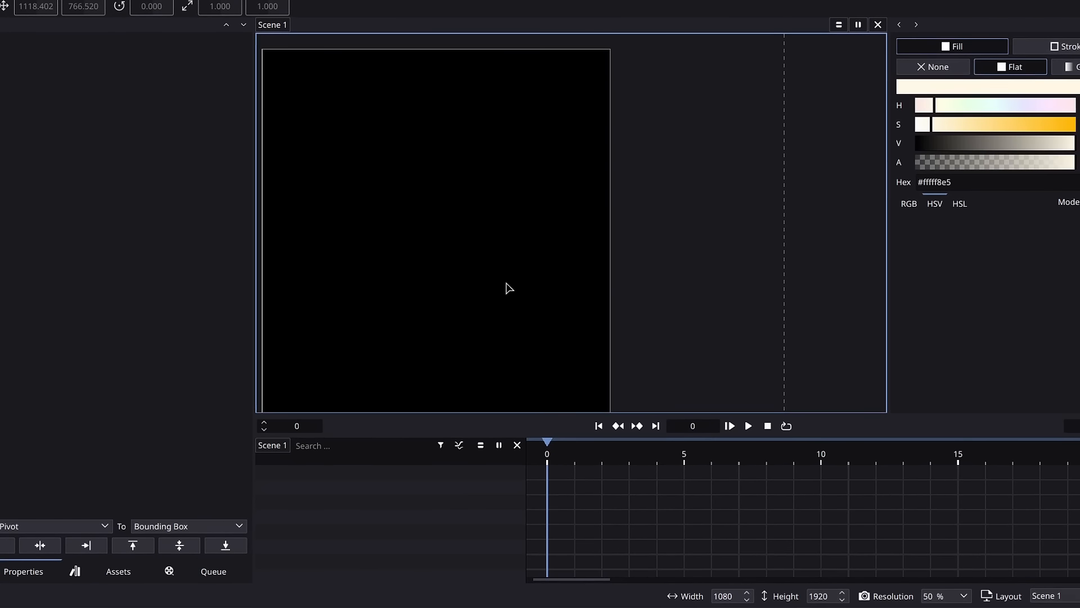
Show Scene 0 in a second timeline beside Scene 1, transfer the text_bubble_example layer into Scene 1, and close the extra timeline
left_click_drag(518, 196, 633, 101)
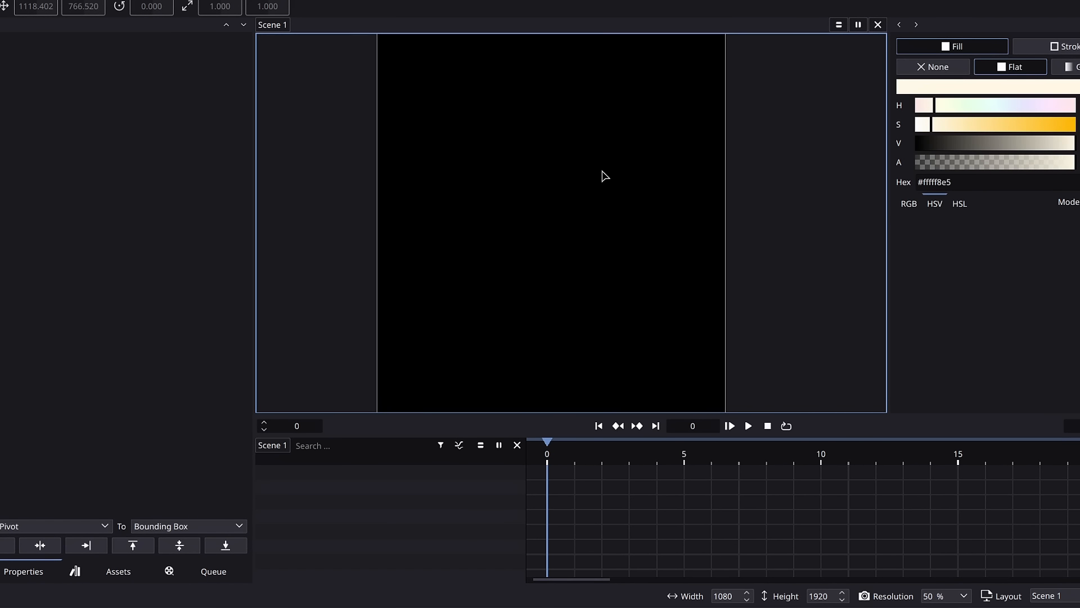
scroll(602, 176, "down", 3)
scroll(602, 176, "up", 4)
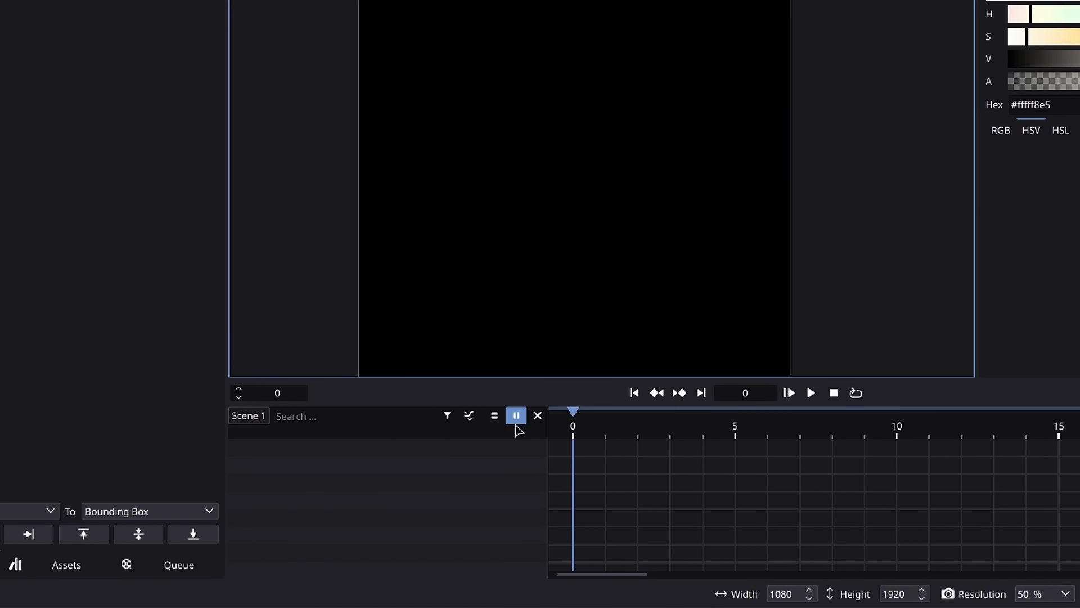
left_click(517, 416)
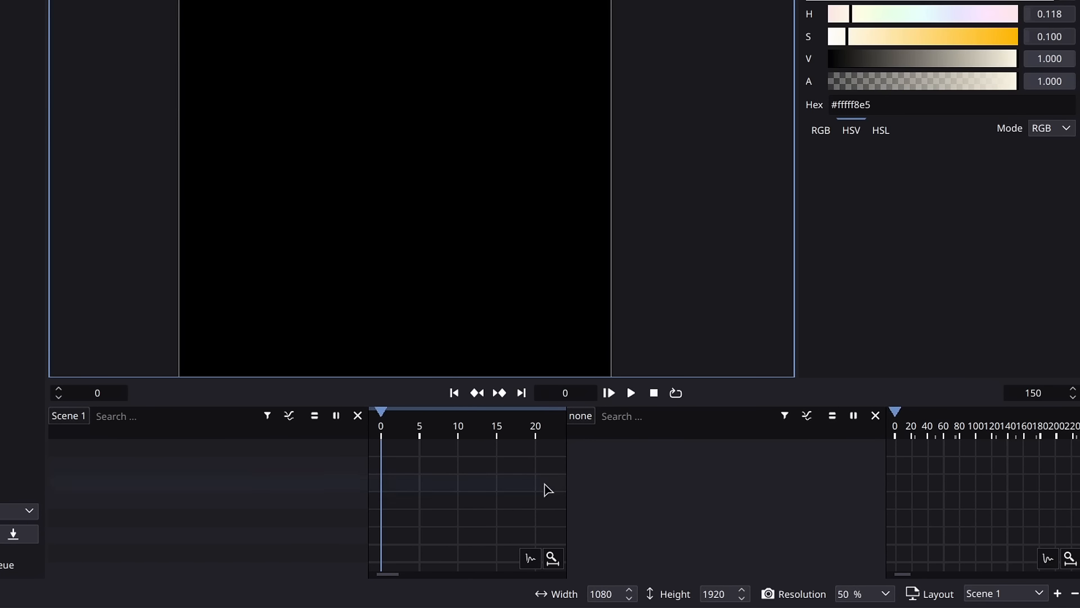
left_click(583, 418)
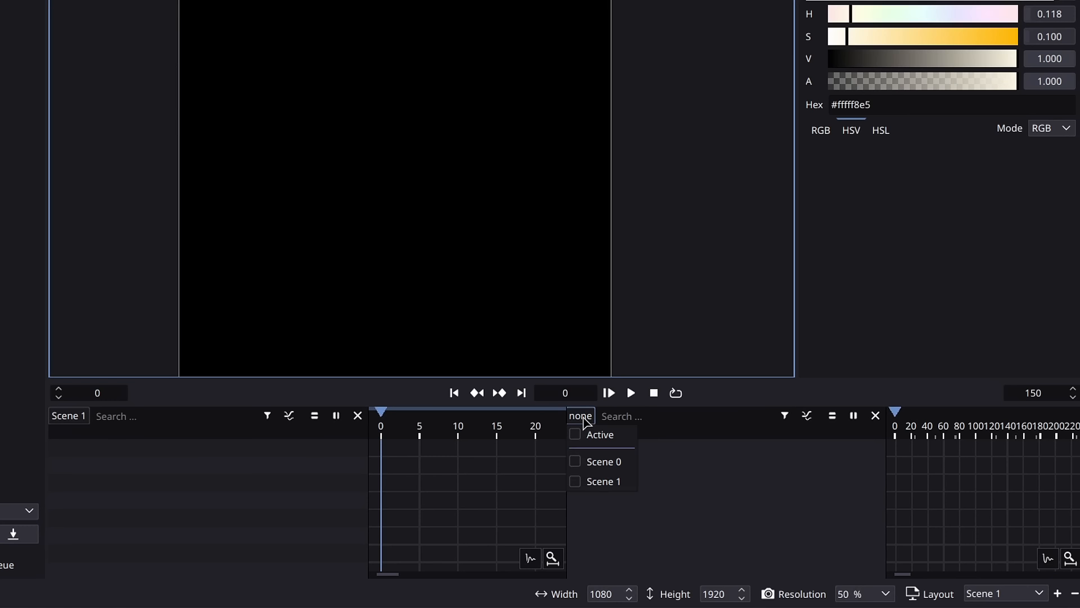
left_click(616, 465)
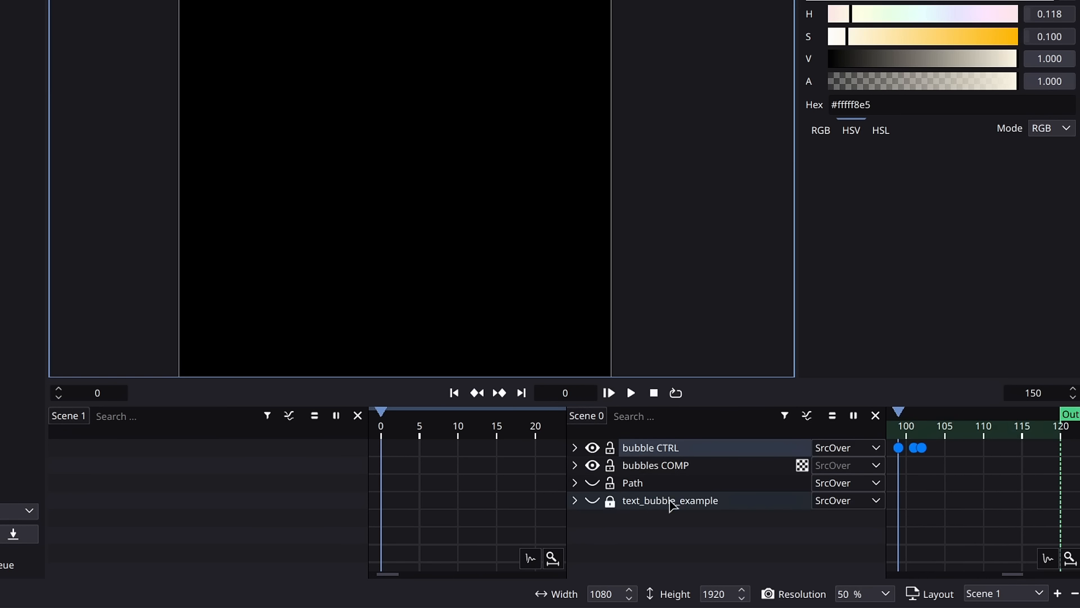
left_click_drag(679, 512, 144, 503)
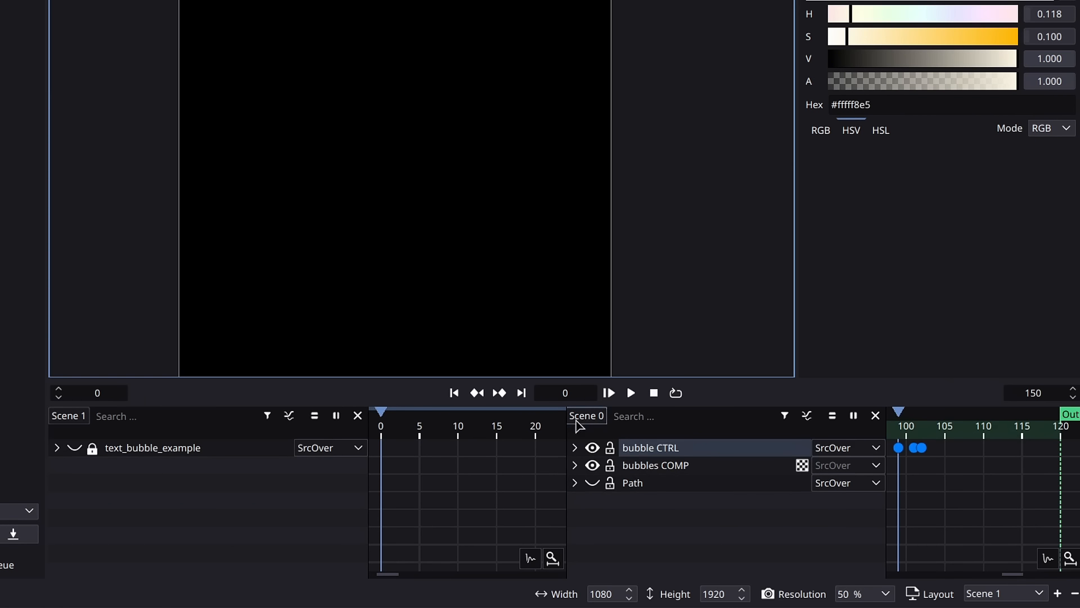
left_click(876, 415)
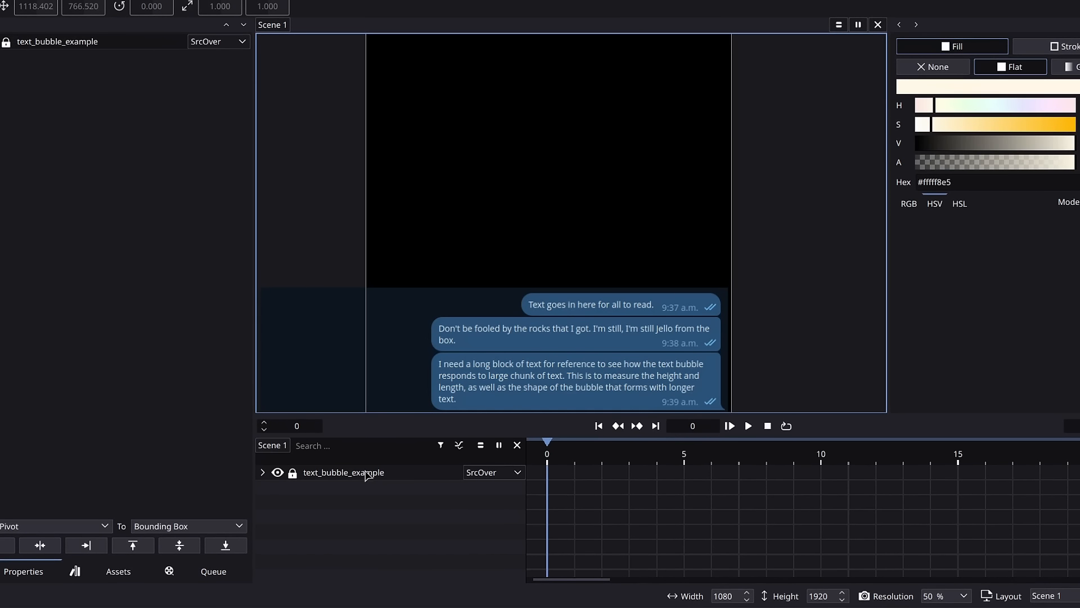
Move the text_bubble_example reference image down along the y axis by about 493 px in Scene 1
left_click(347, 474)
left_click_drag(658, 326, 663, 209)
scroll(701, 245, "down", 8)
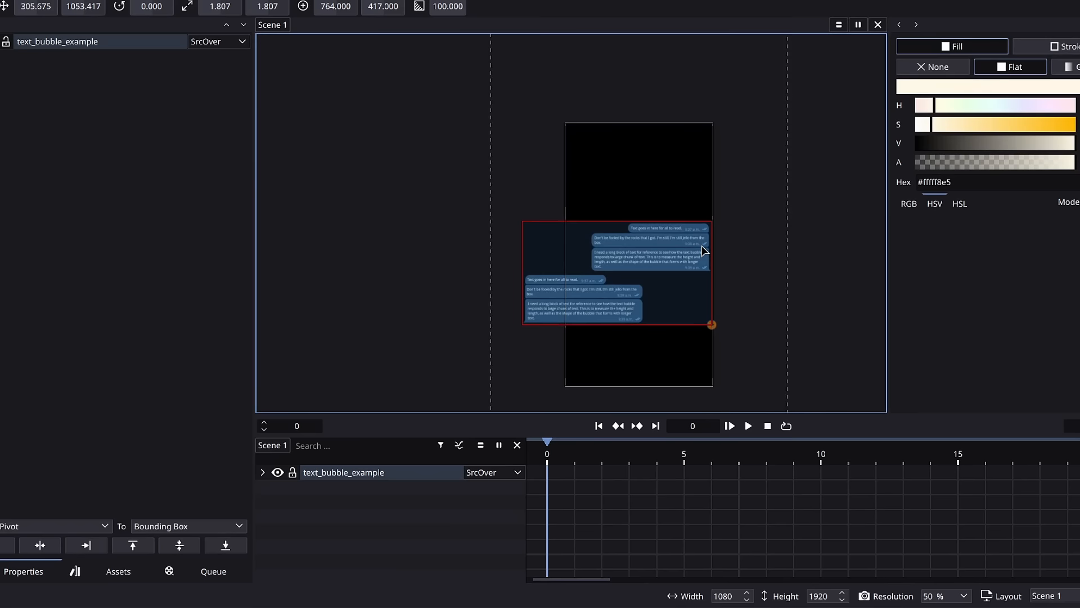
scroll(702, 245, "up", 1)
left_click_drag(701, 245, 686, 173)
key("g")
key("y")
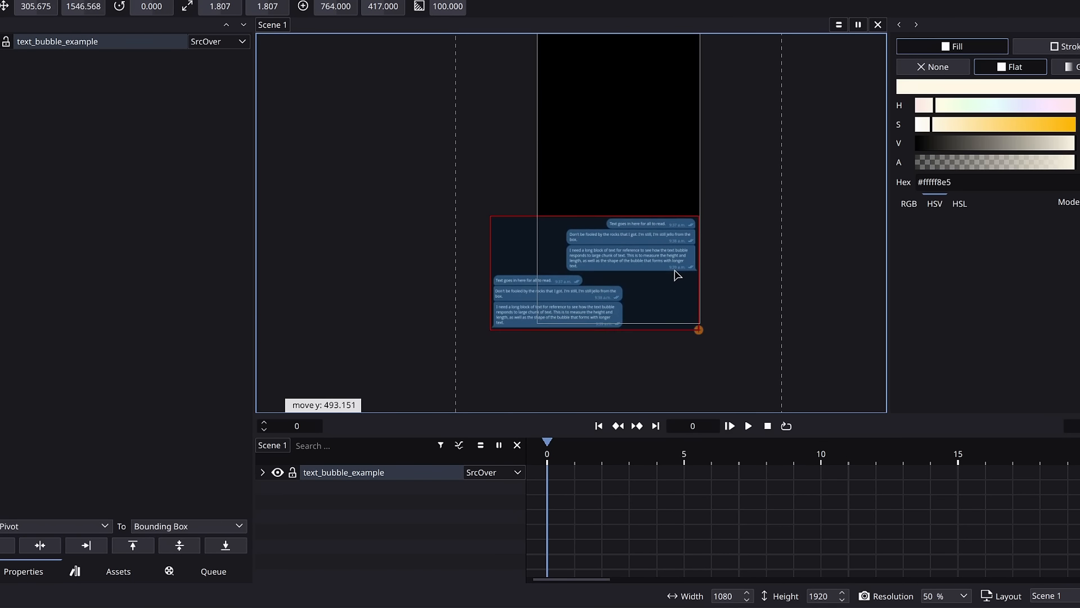
left_click(677, 275)
scroll(677, 275, "up", 4)
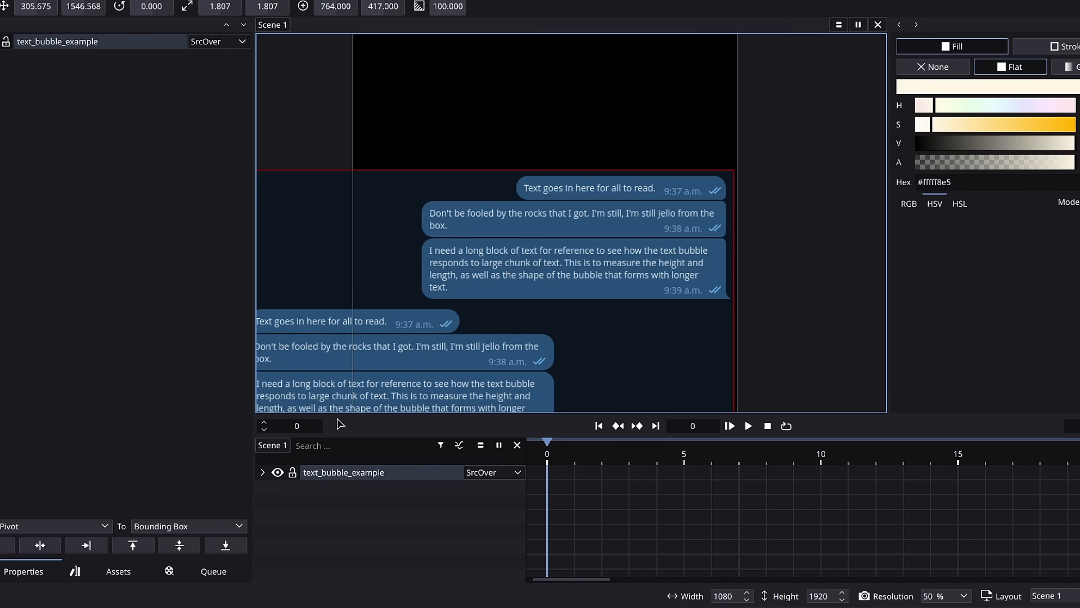
Lock the text_bubble_example layer and draw a rectangle about 863 × 106 px over the second example bubble on the outgoing side
left_click(292, 472)
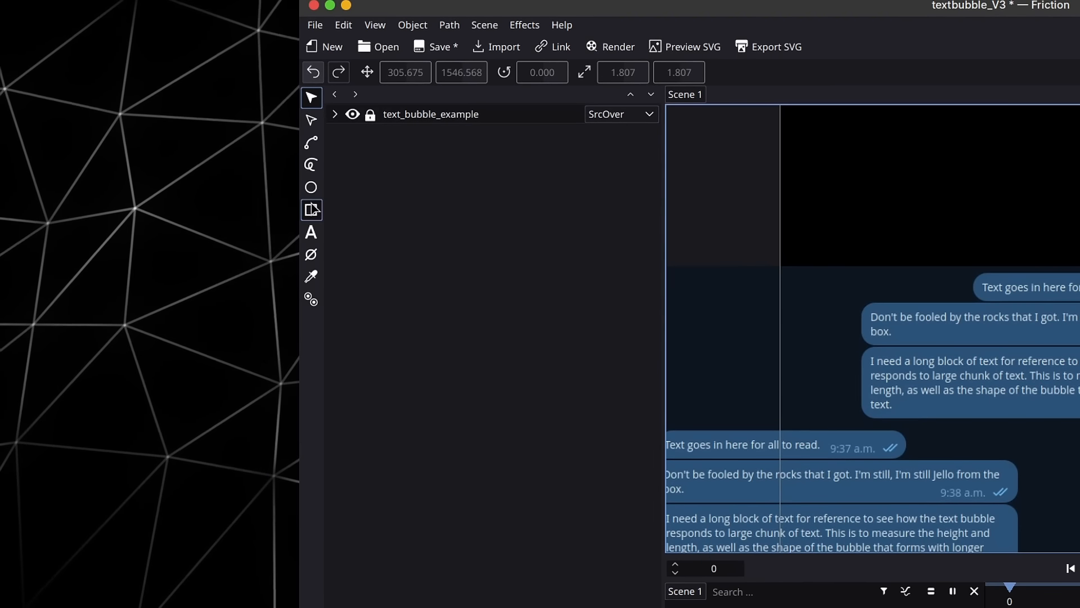
left_click(312, 209)
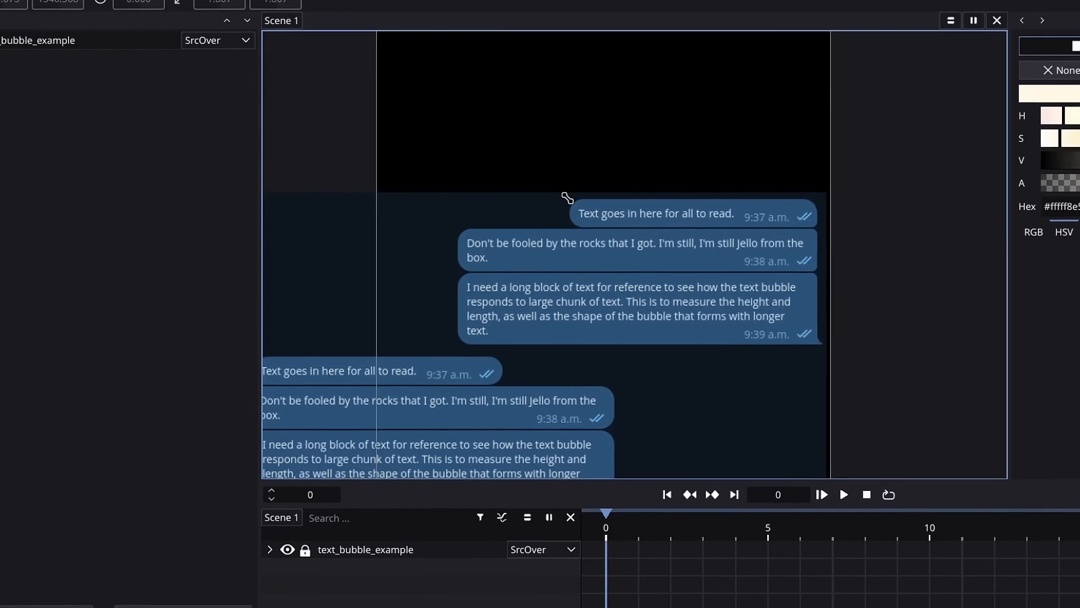
left_click_drag(398, 217, 695, 265)
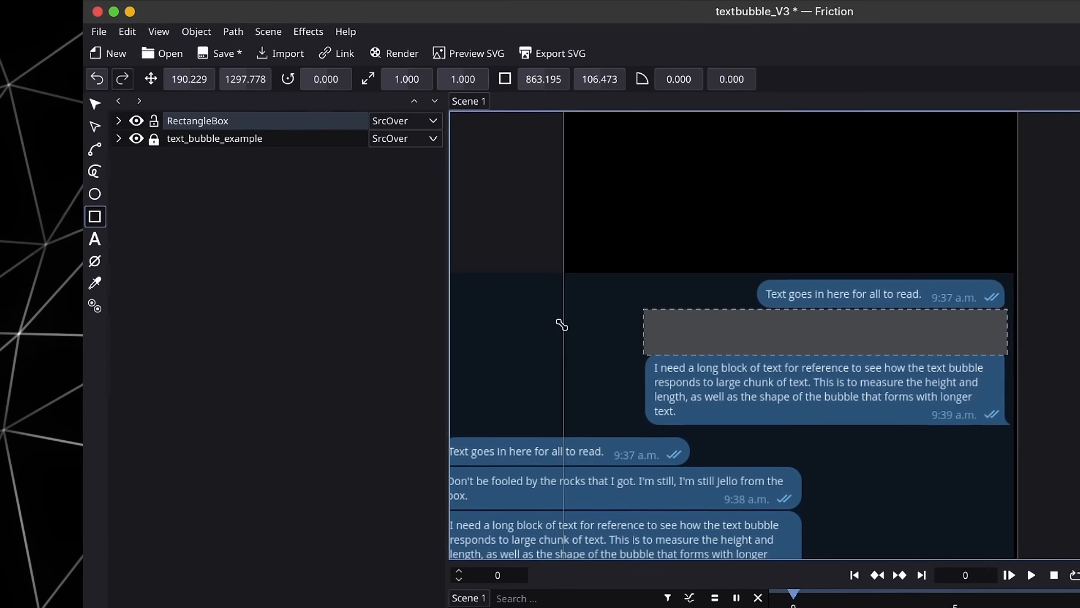
Set the rectangle's round radius to 31.2 on both axes and sample its fill colour from the blue example bubble
left_click(119, 121)
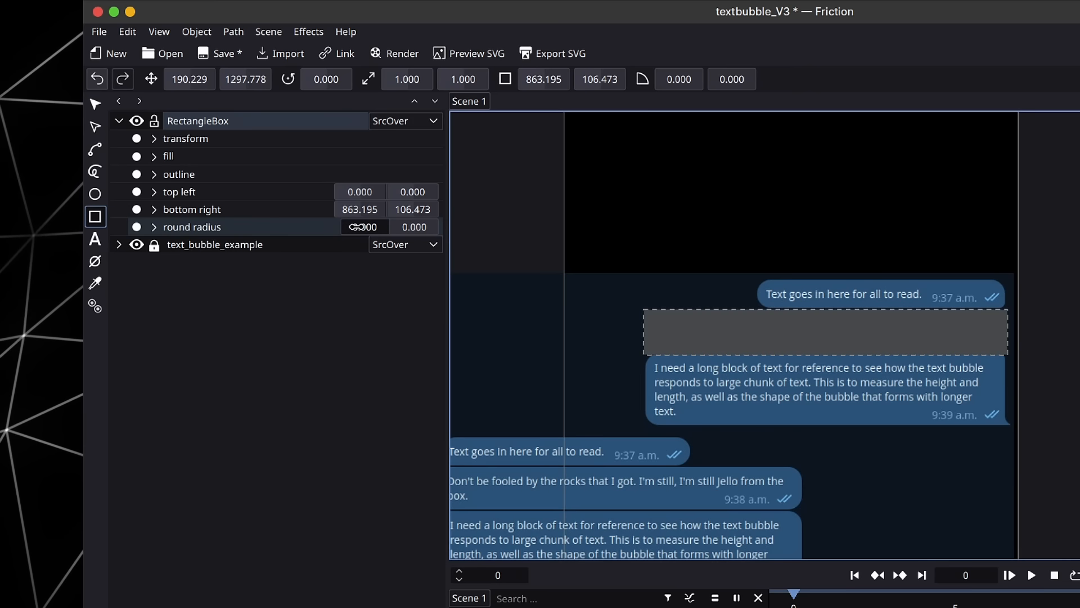
left_click_drag(357, 227, 415, 227)
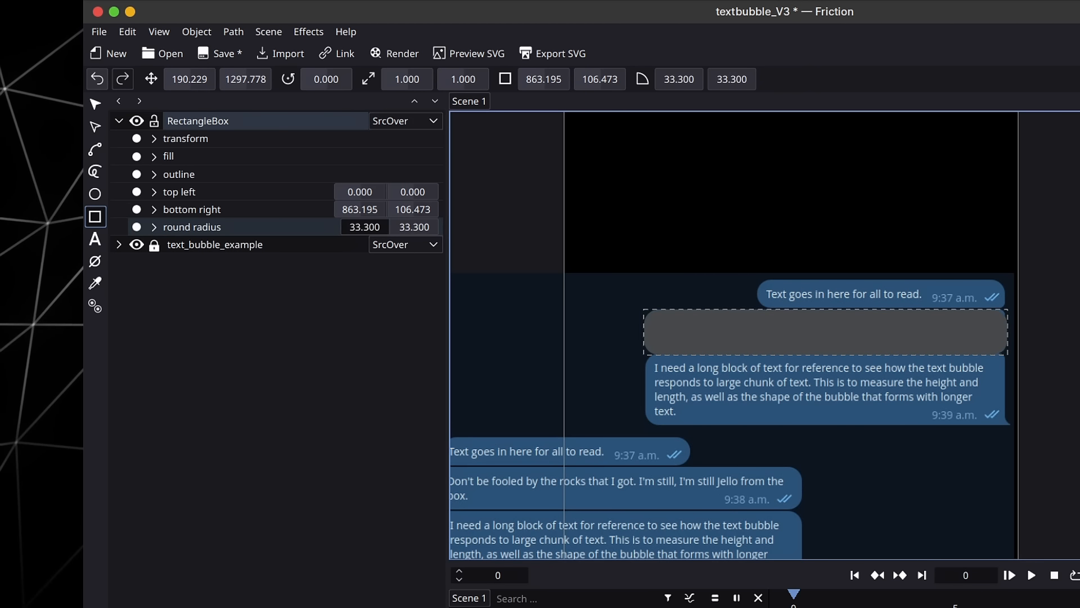
left_click_drag(374, 227, 356, 227)
left_click(153, 227)
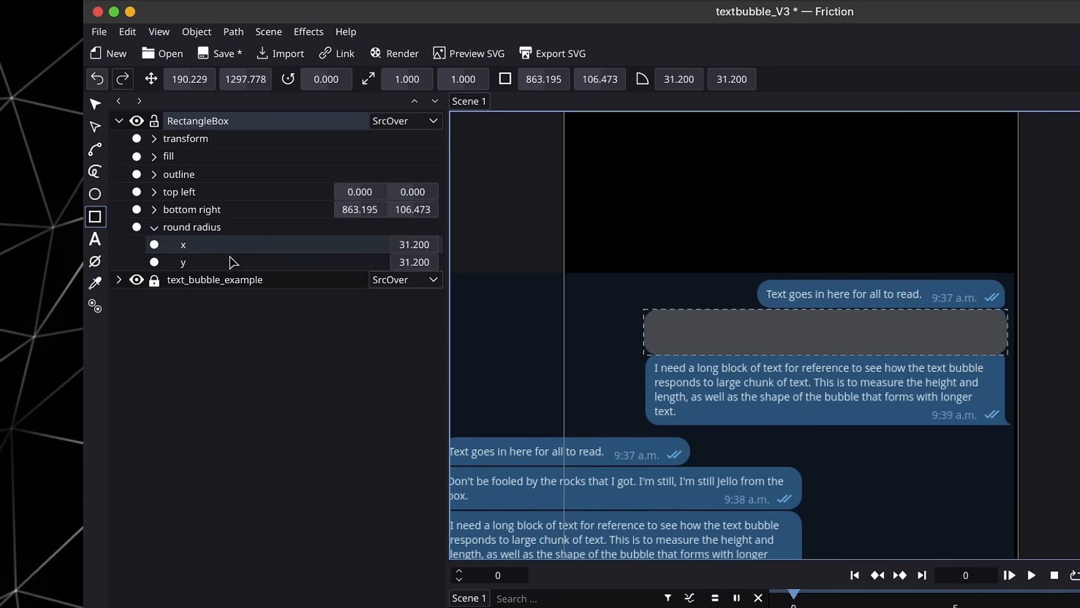
left_click(154, 226)
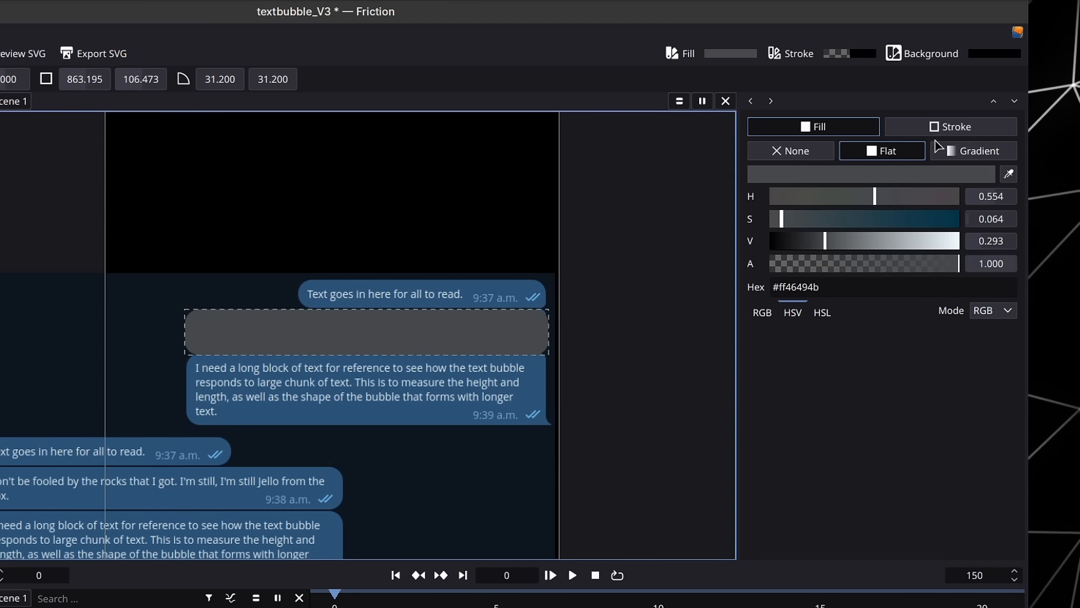
left_click(1008, 178)
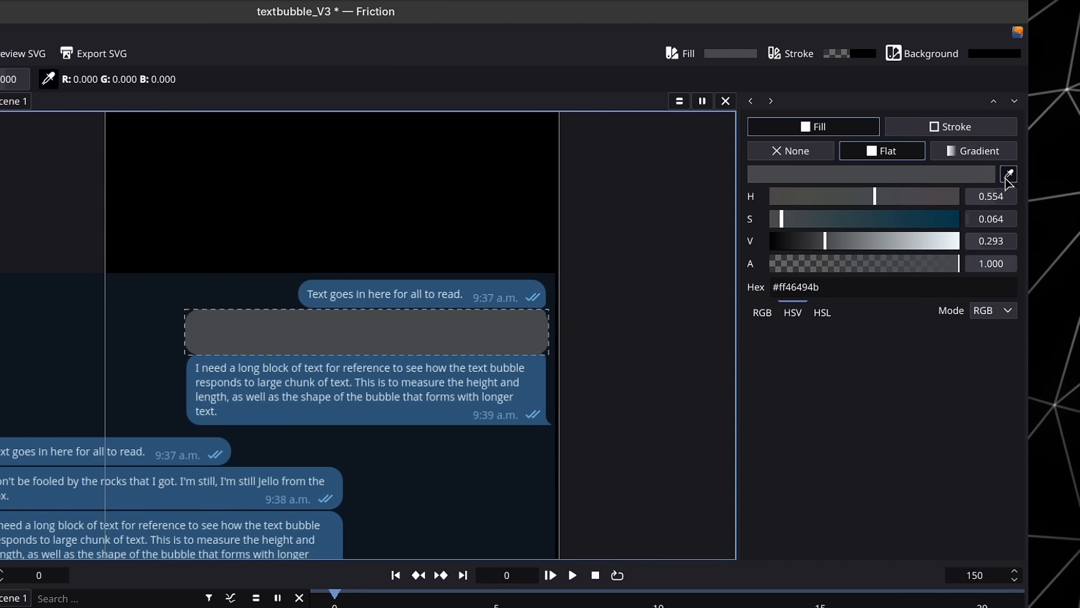
left_click(494, 379)
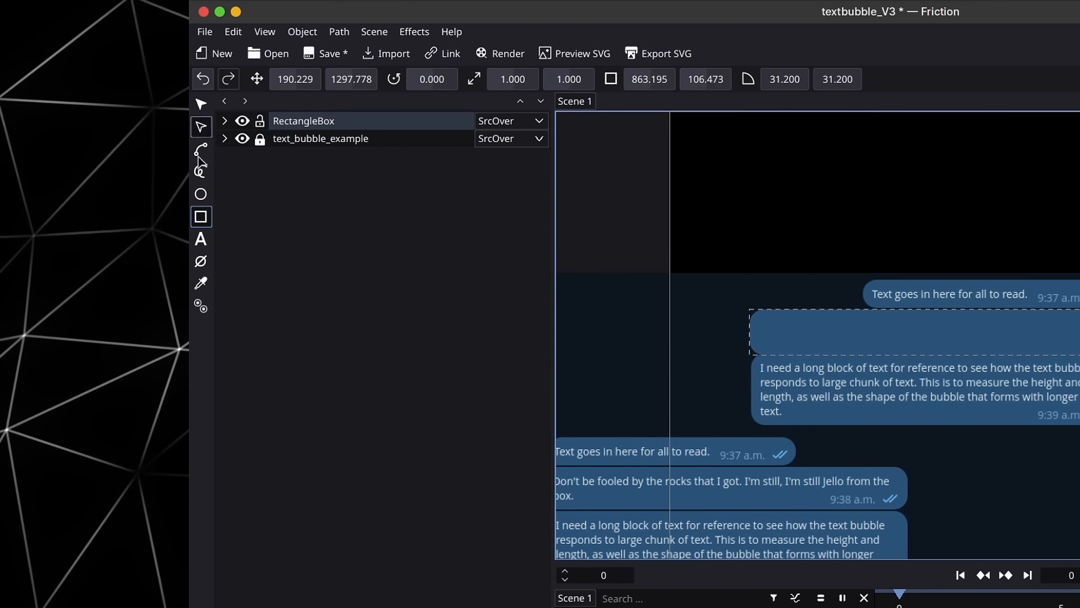
Add a text object on the blue rectangle reading "Text goes in here for all to read.", taken from the open text editor document
left_click(200, 241)
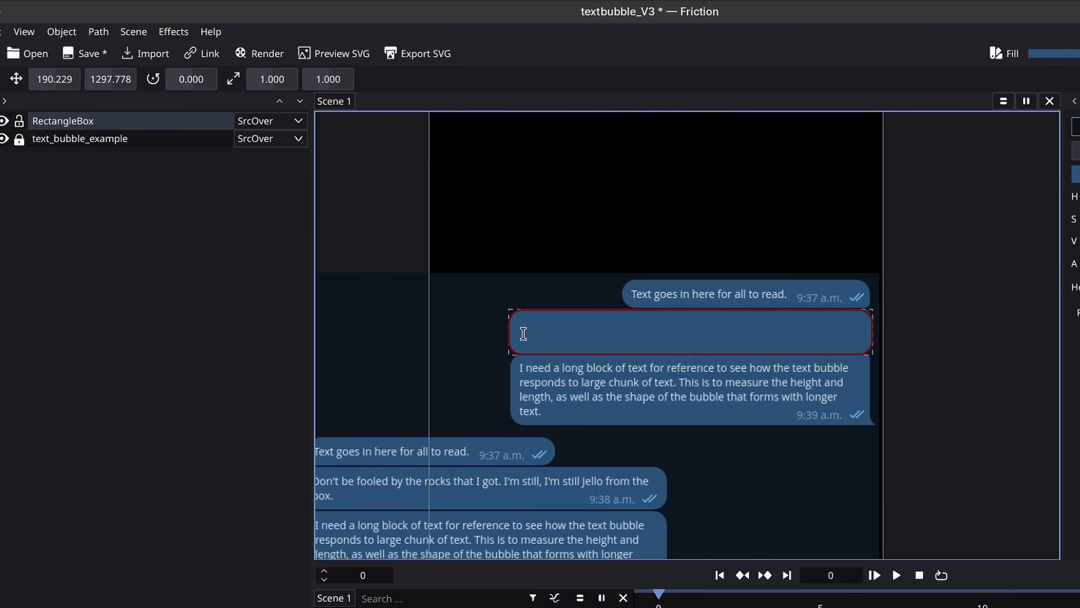
left_click(524, 334)
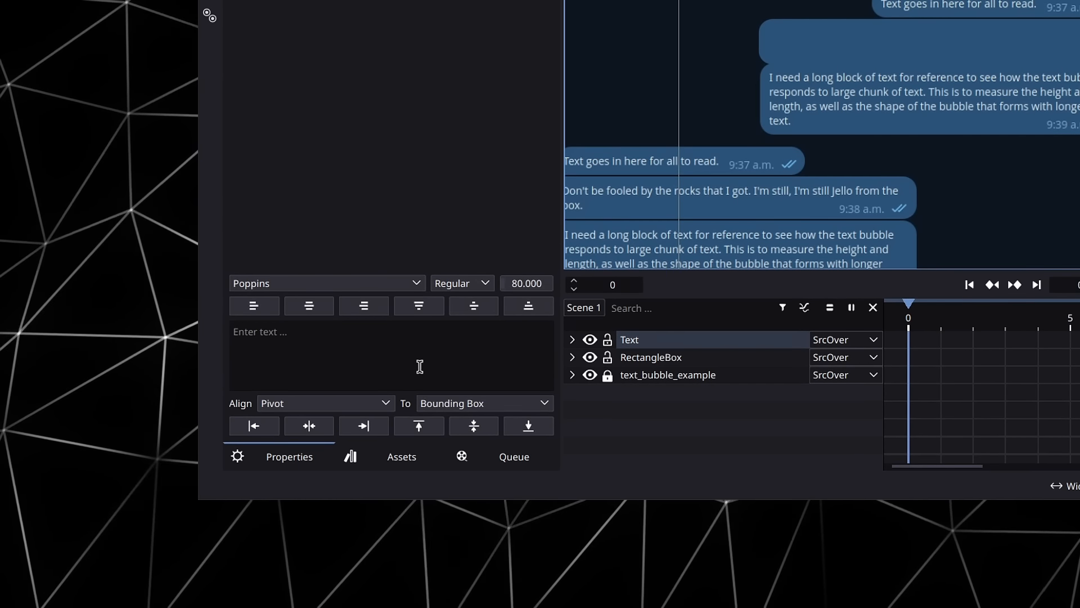
key("alt+Tab")
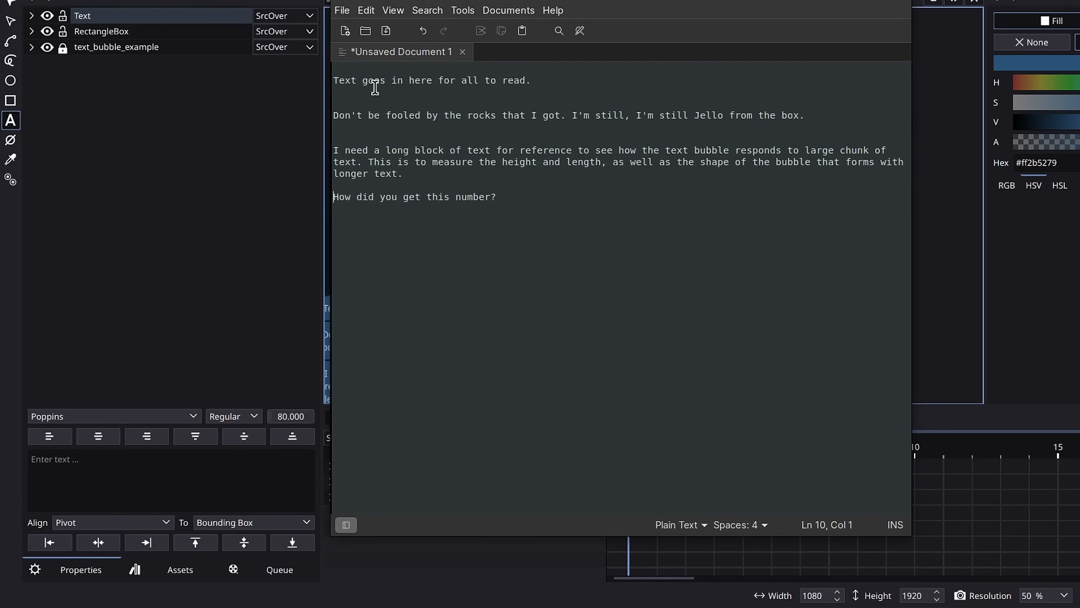
left_click_drag(533, 79, 390, 78)
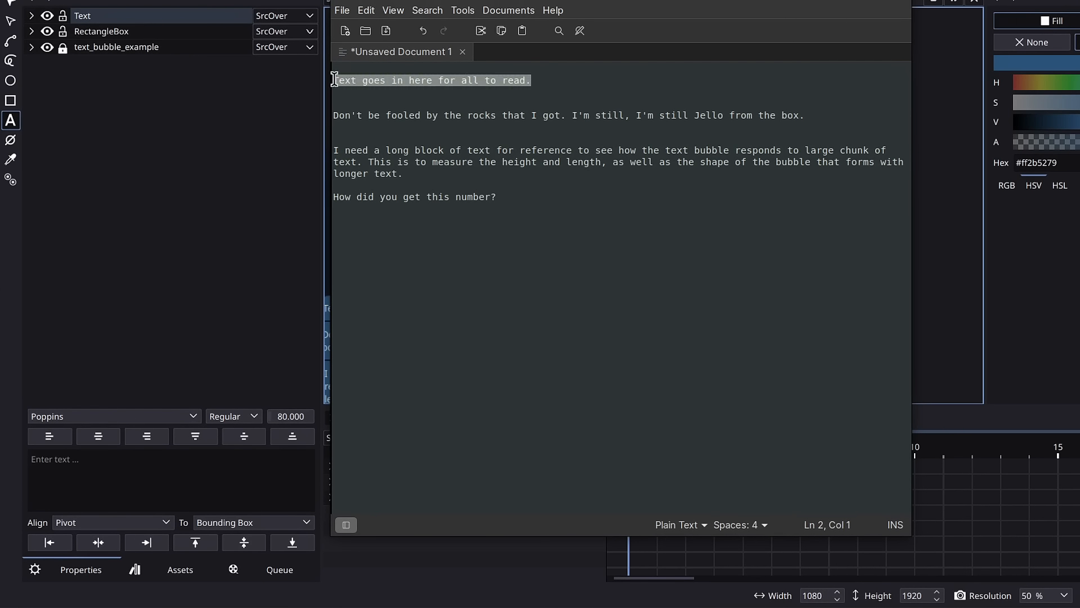
left_click(153, 468)
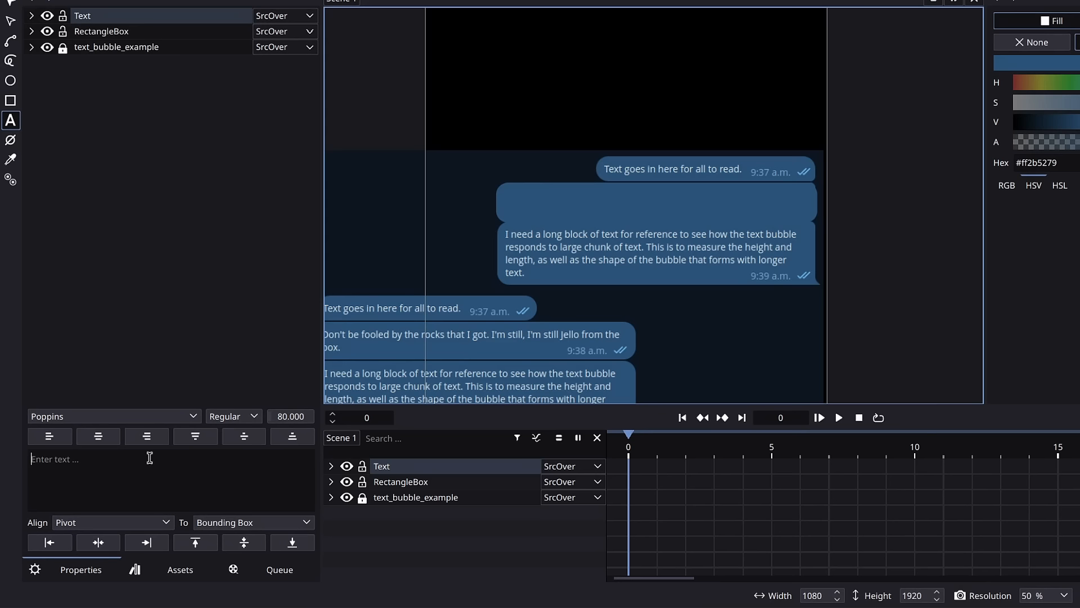
type("Text goes in here for all to read.")
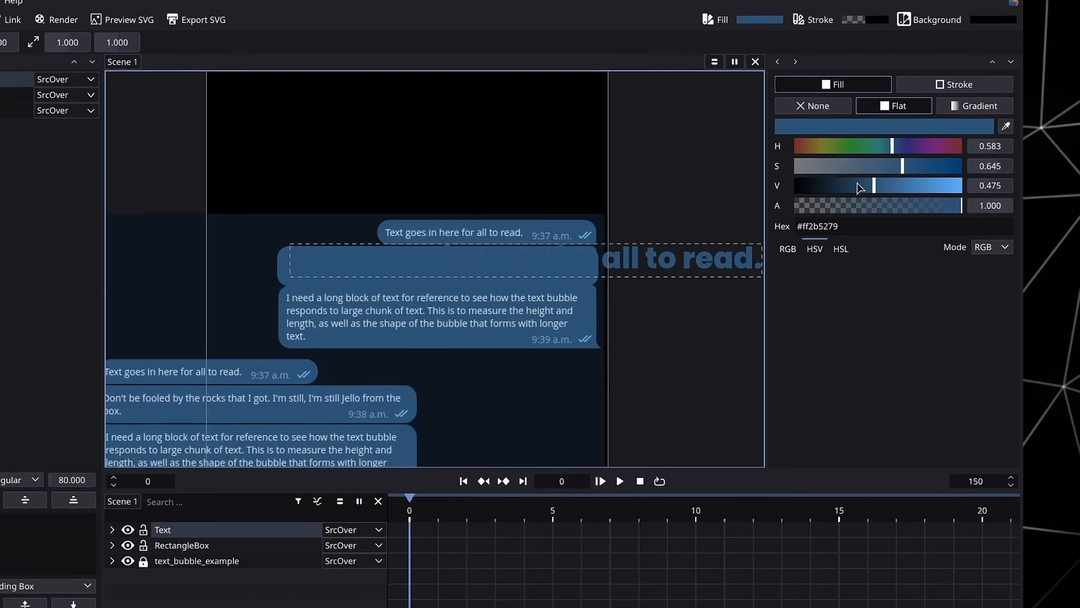
Change the text object's fill colour to white (#ffffffff) and its font to Noto Sans
left_click_drag(868, 187, 956, 191)
left_click_drag(897, 168, 791, 169)
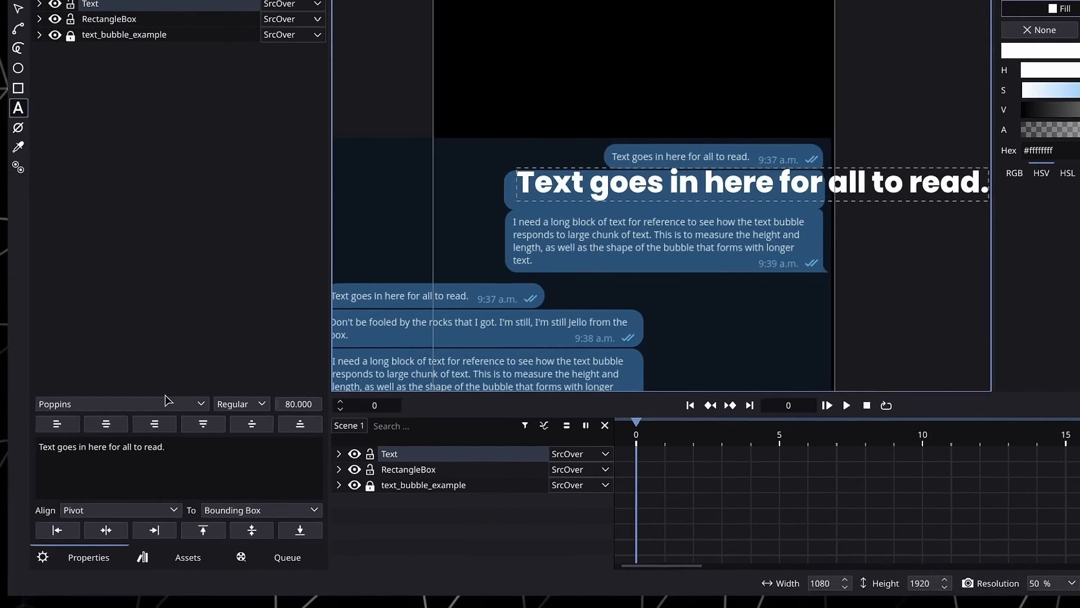
left_click(167, 400)
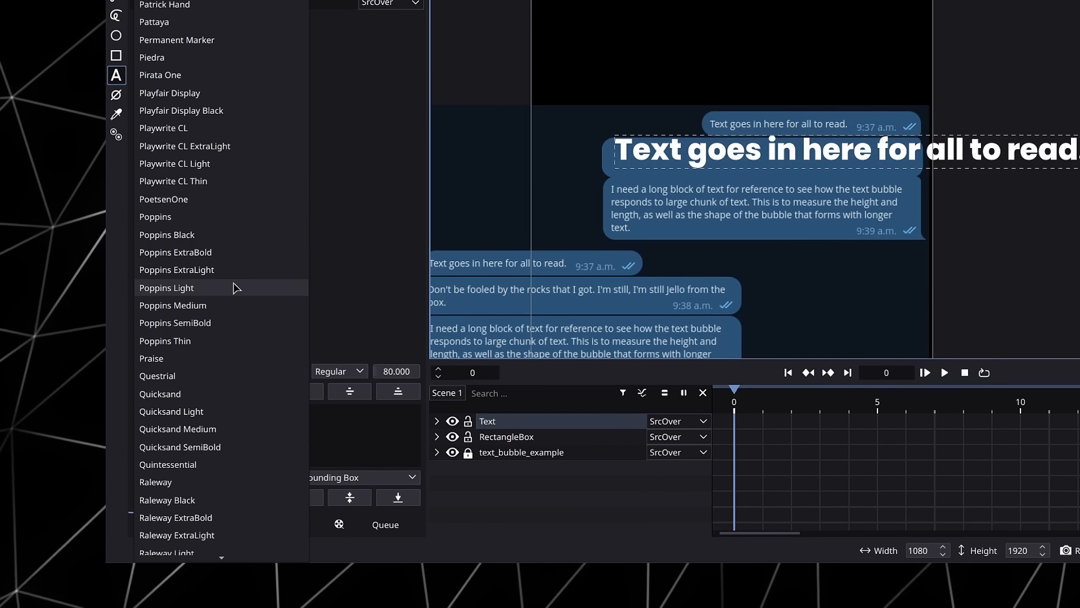
scroll(235, 288, "up", 20)
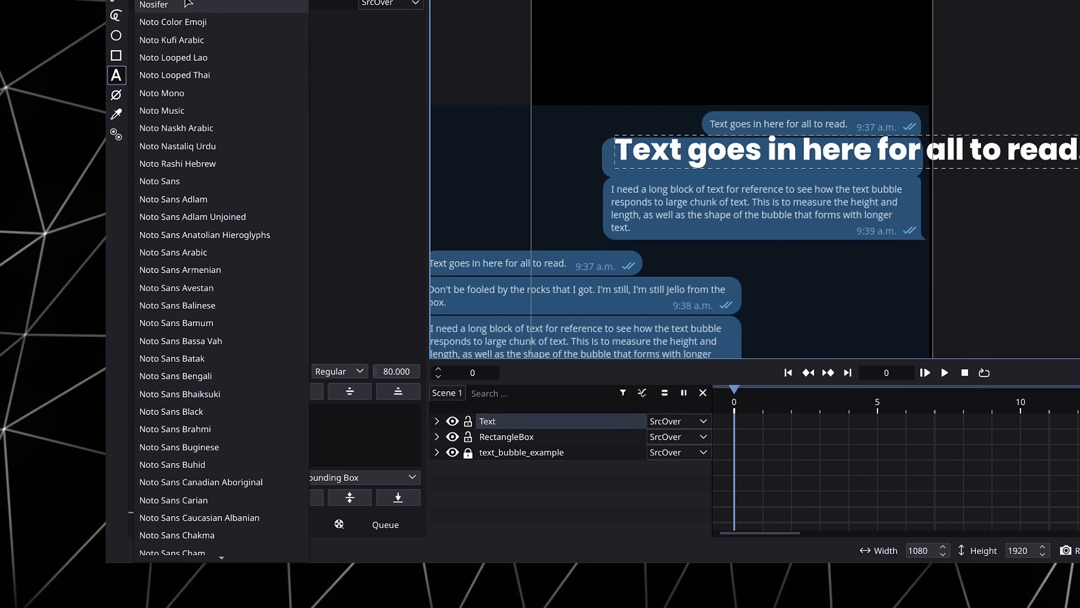
left_click(196, 185)
Try font sizes of 20 and 32 on the text object
double_click(404, 371)
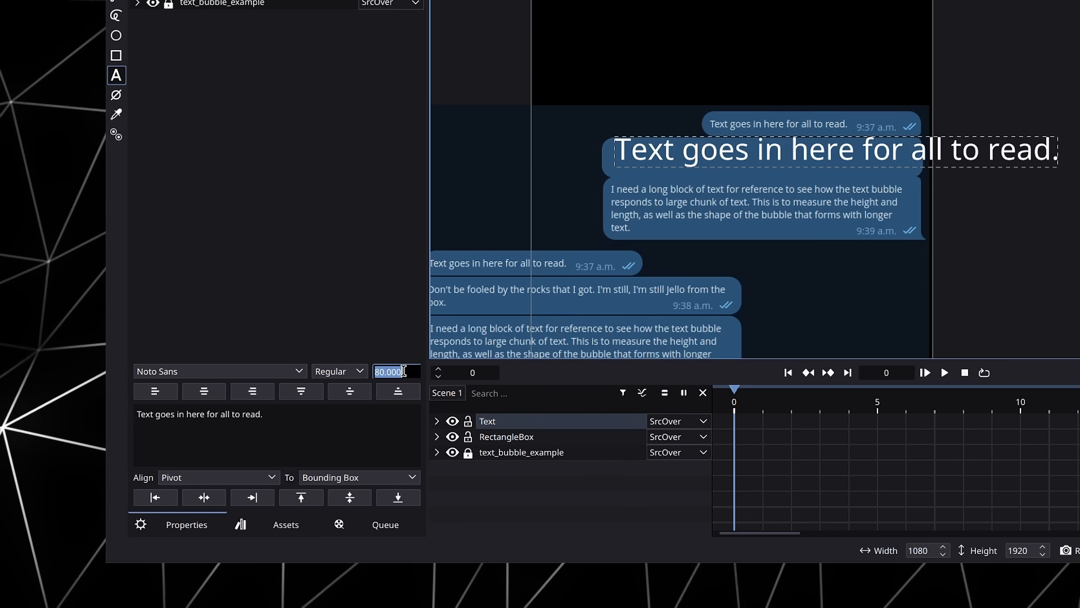
type("20")
key("Return")
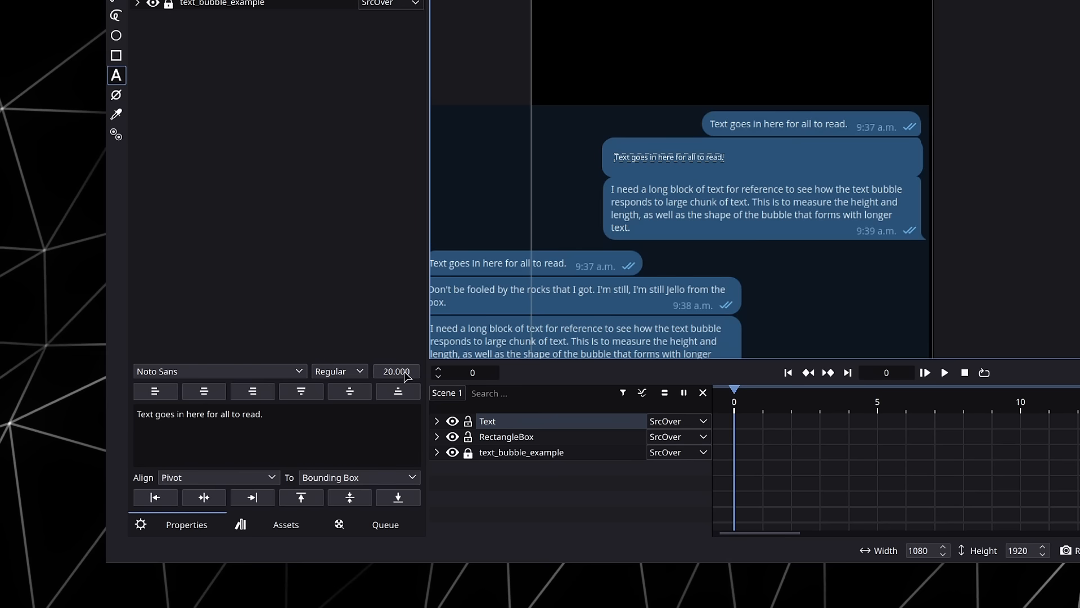
double_click(406, 372)
type("32")
key("Return")
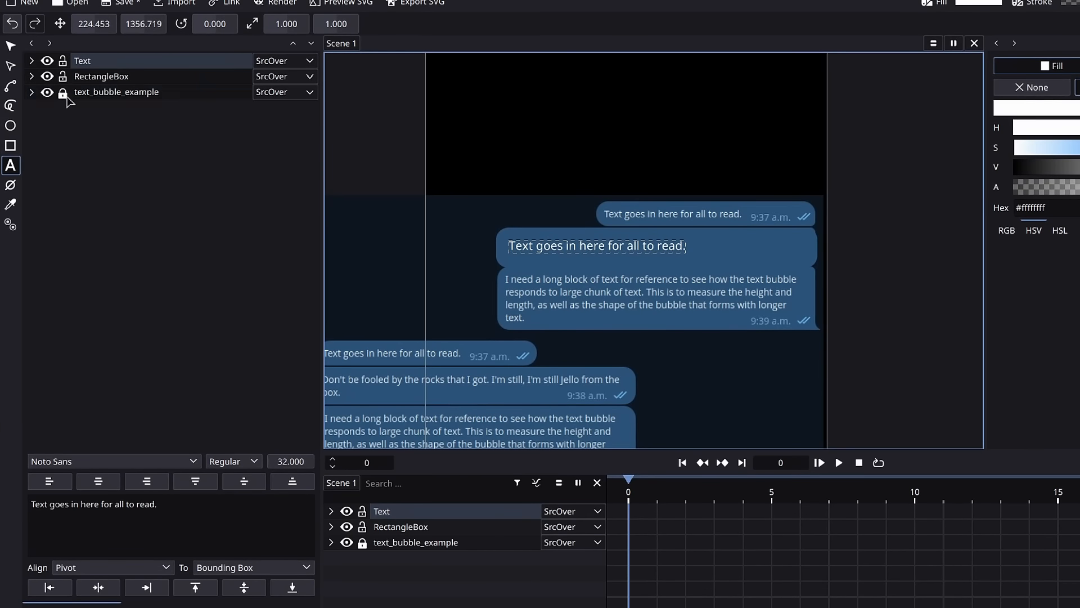
With the RectangleBox layer hidden, set the text's font size to 28 and align it with the second example bubble's first line
left_click(47, 76)
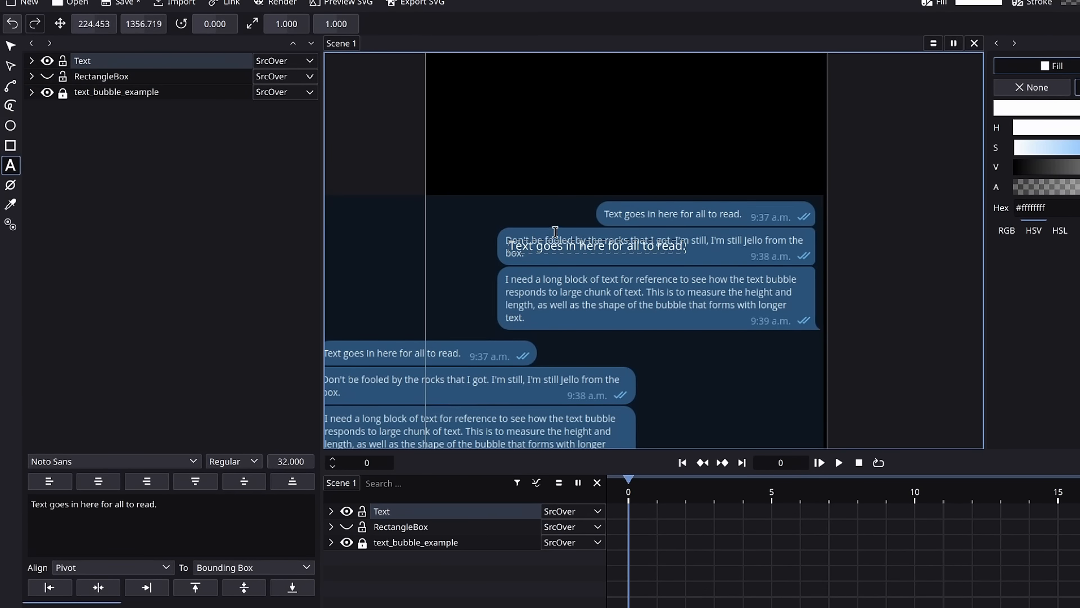
scroll(556, 231, "up", 5)
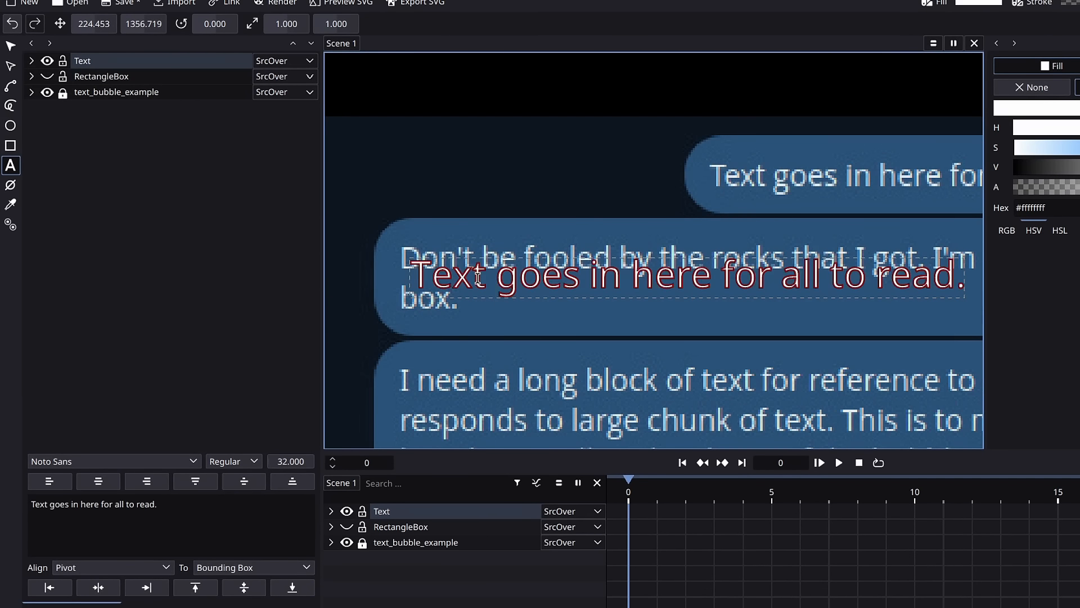
type("28")
key("Return")
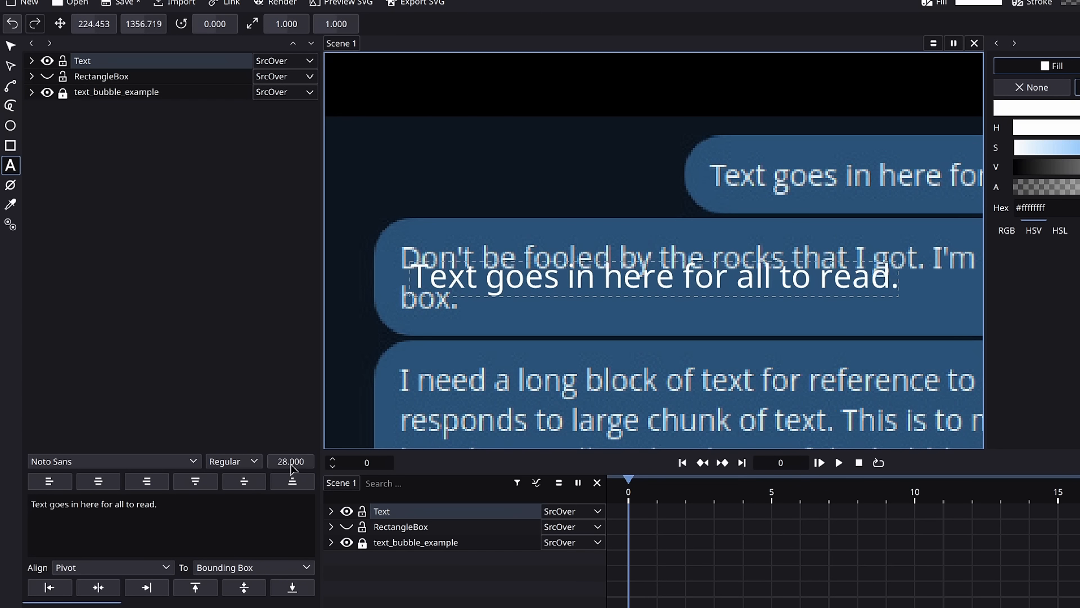
left_click(10, 45)
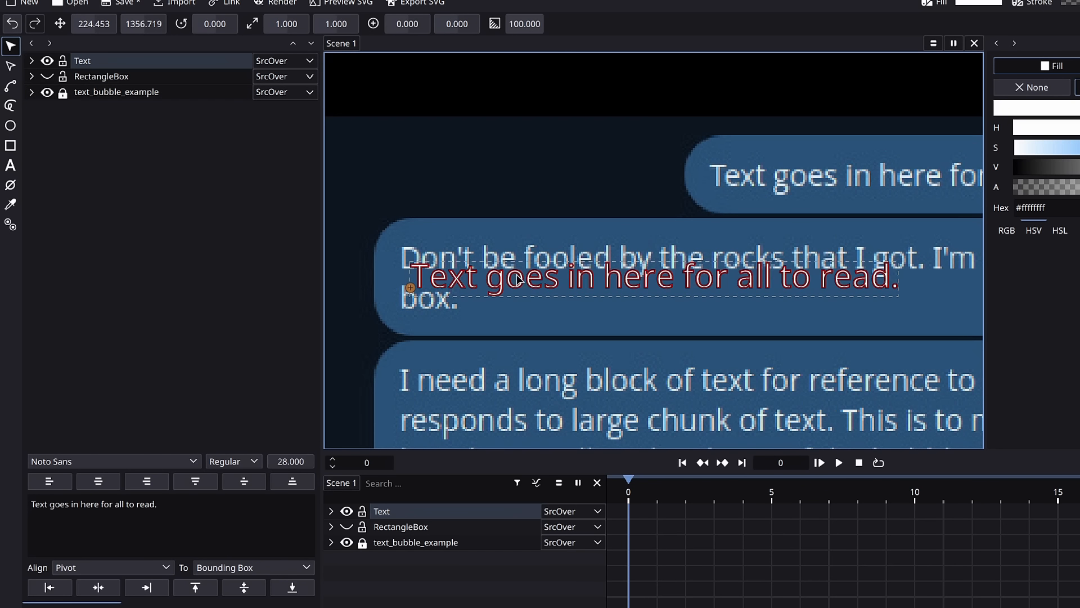
left_click_drag(532, 279, 518, 262)
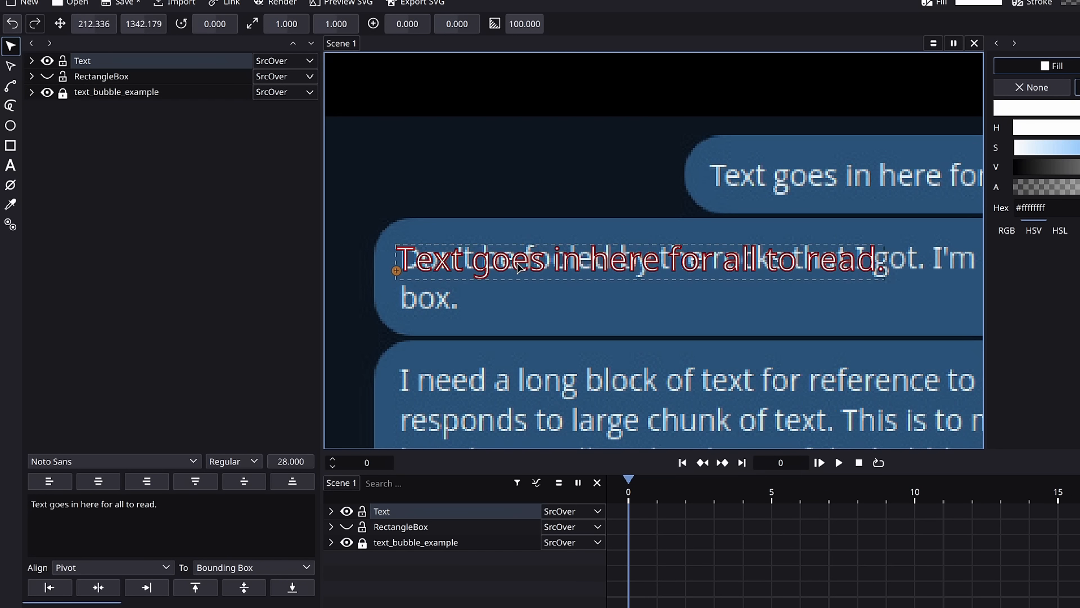
Replace the text with "Don't be fooled by the rocks that I got. I'm still, I'm still Jello from the box." from the text editor document
key("alt+Tab")
left_click_drag(830, 159, 365, 163)
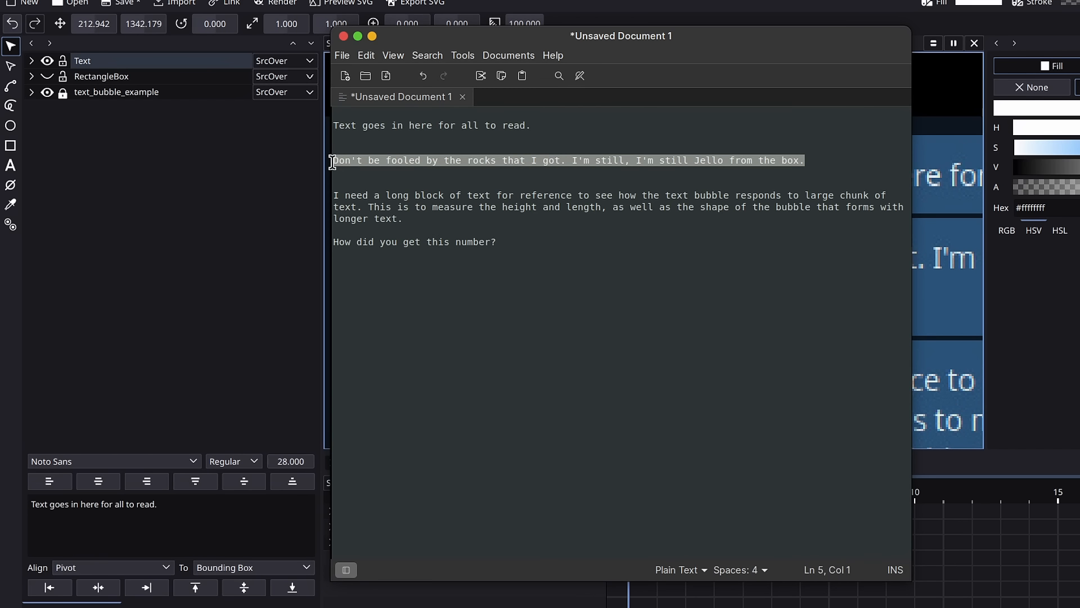
left_click(167, 519)
key("ctrl+a")
type("Don't be fooled by the rocks that I got. I'm still, I'm still Jello from the box.")
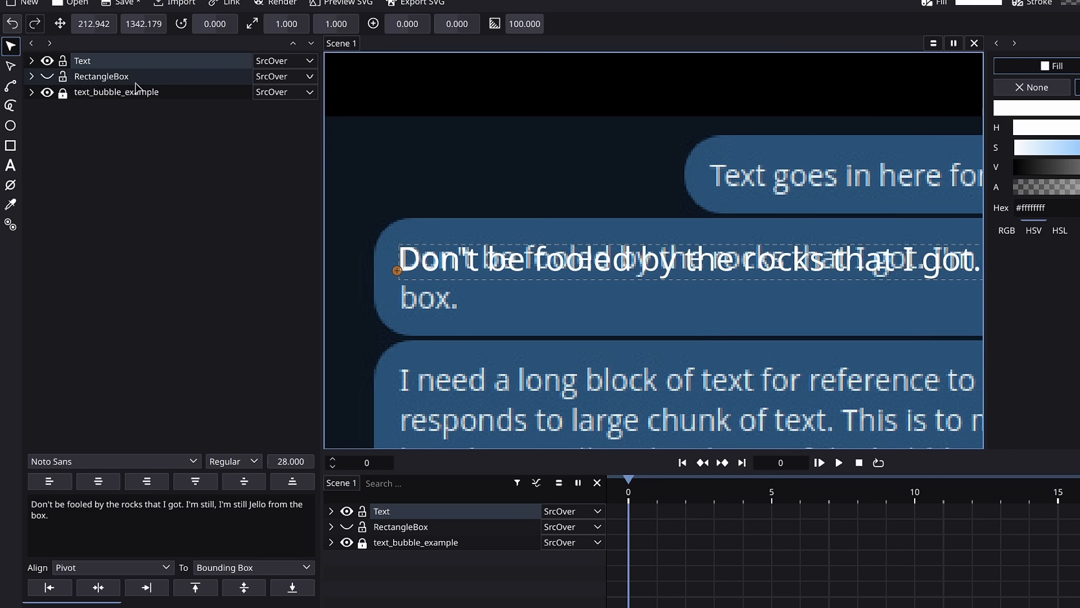
Show the RectangleBox layer again and break the text onto a second line before "from the box."
left_click(47, 76)
scroll(622, 286, "down", 5)
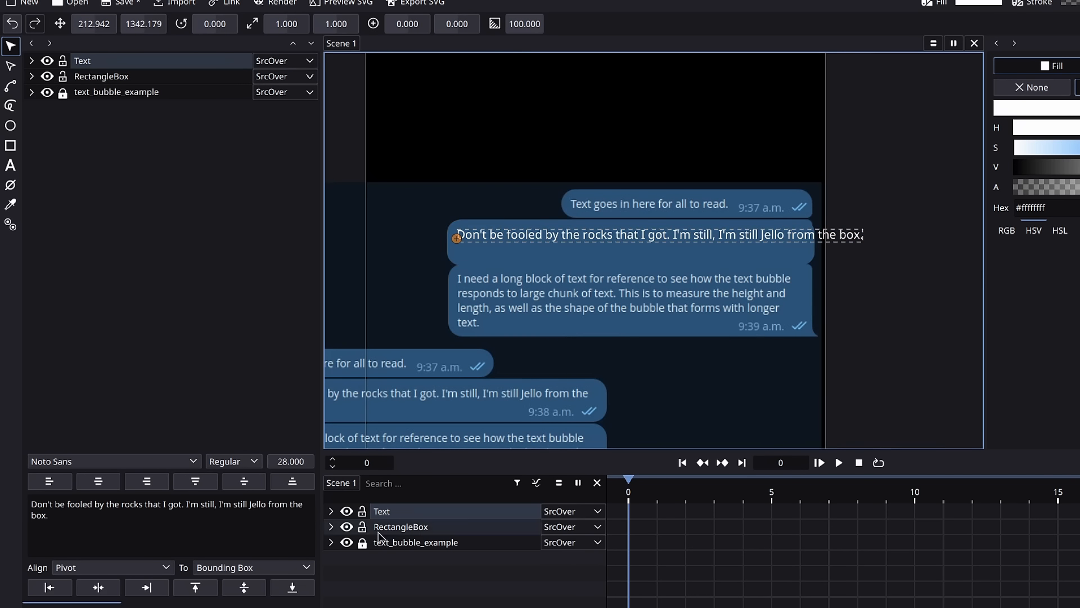
key("Return")
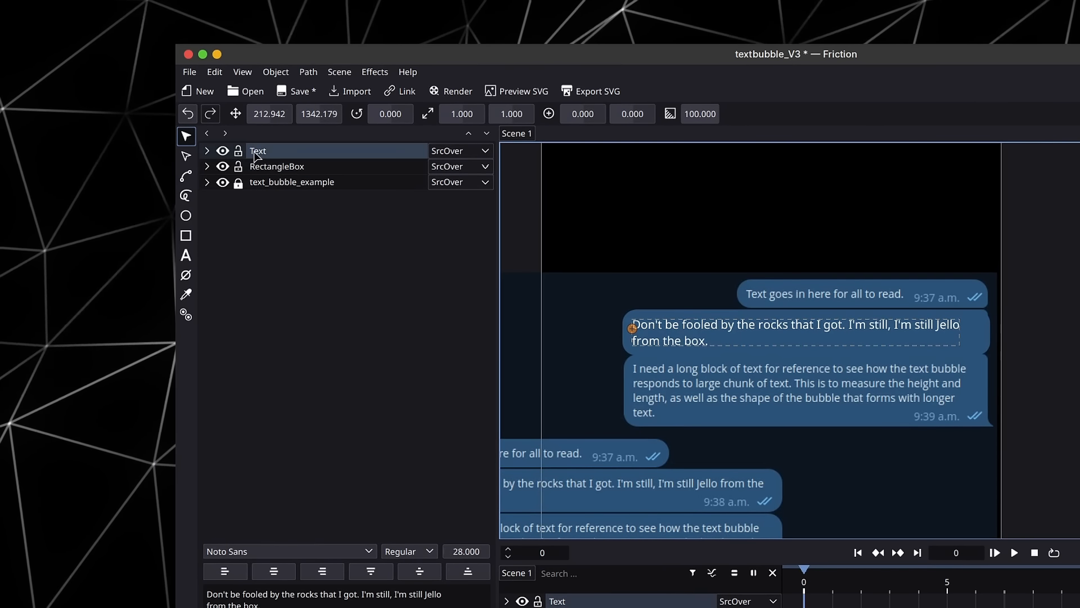
Group the Text and RectangleBox layers and rename the group as "bubble 1"
left_click(272, 168, "shift")
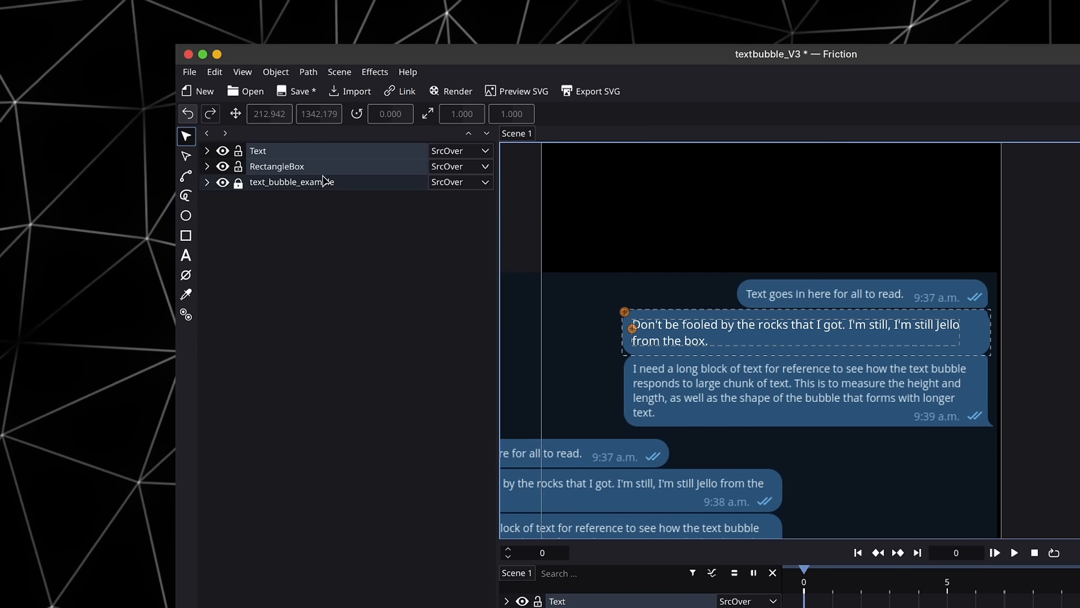
key("ctrl+g")
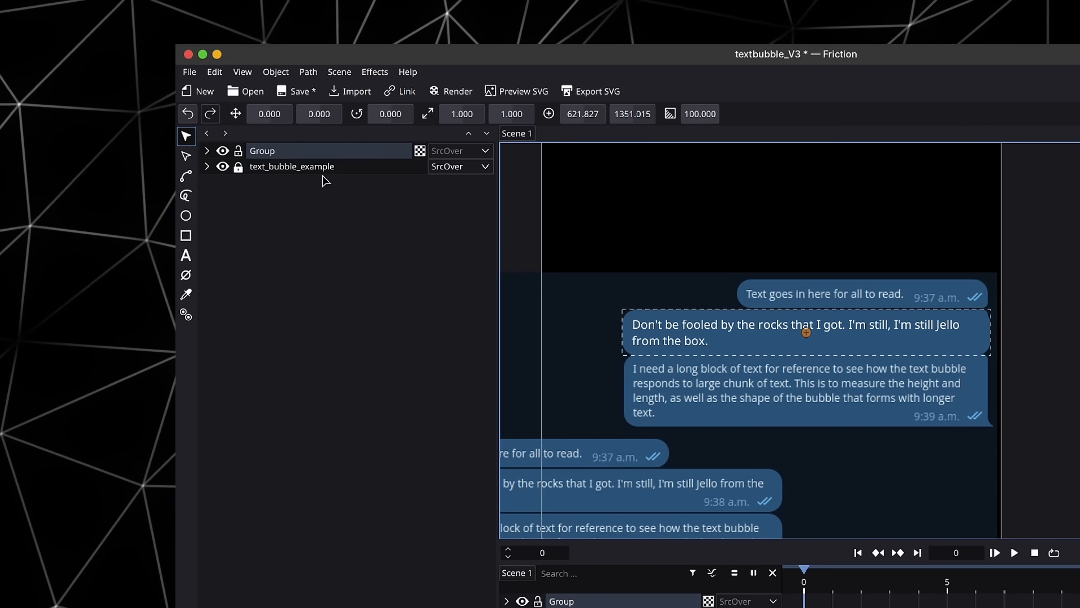
right_click(265, 157)
left_click(334, 264)
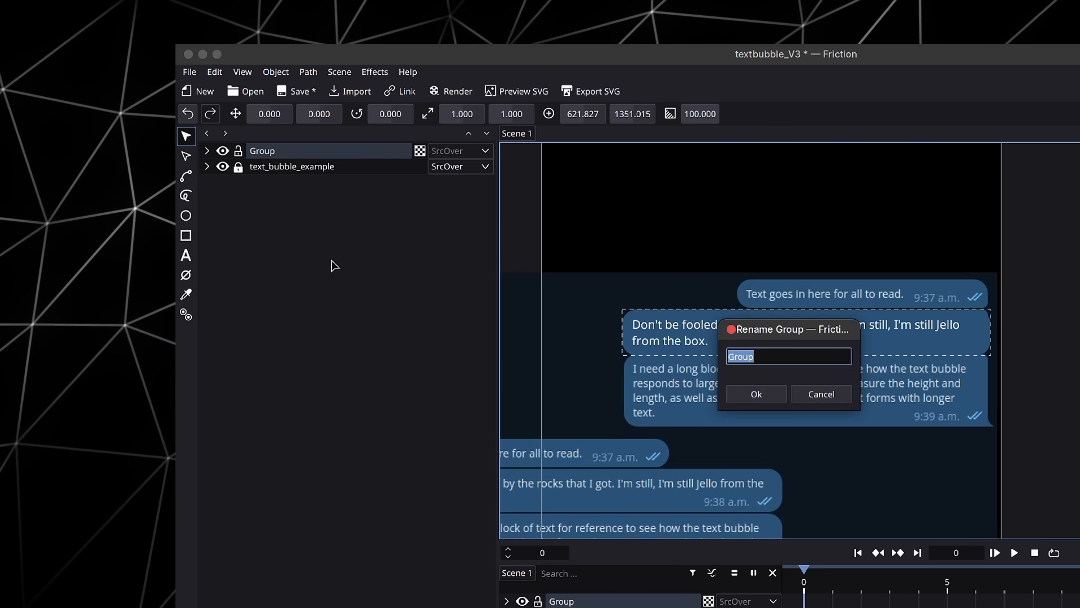
type("bubble")
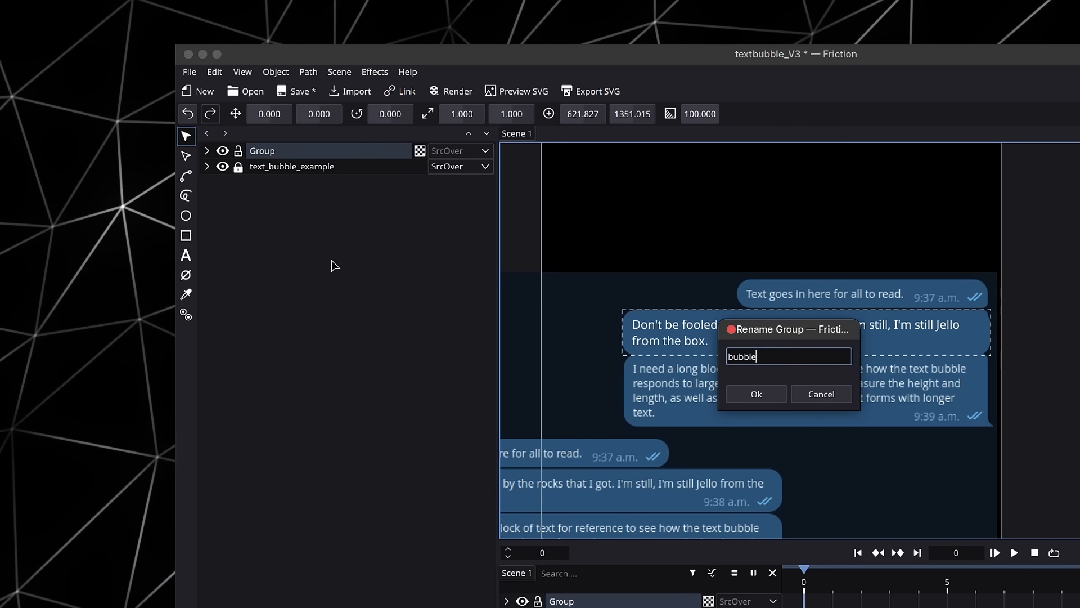
type(" 1")
key("BackSpace")
type("1")
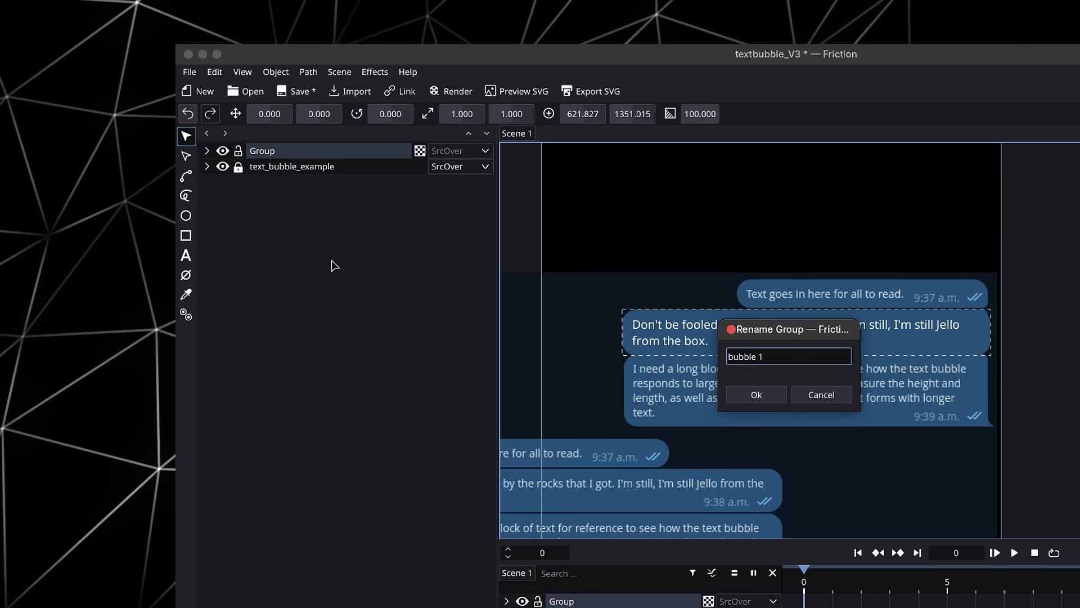
key("Return")
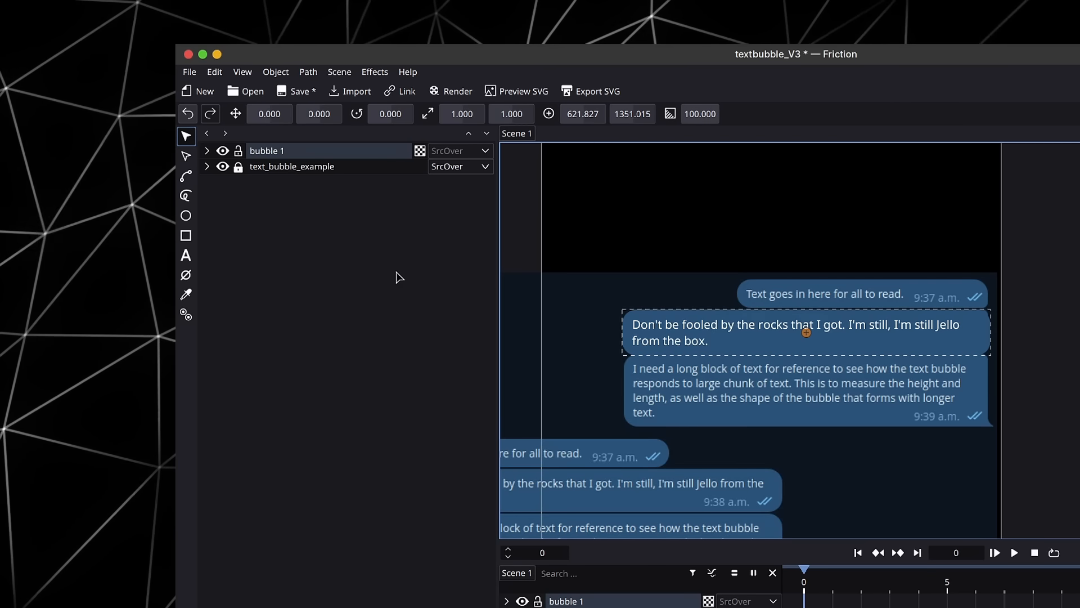
Duplicate the bubble 1 group and move the copy up by about 111 px, leaving a narrow gap above the original
key("ctrl+d")
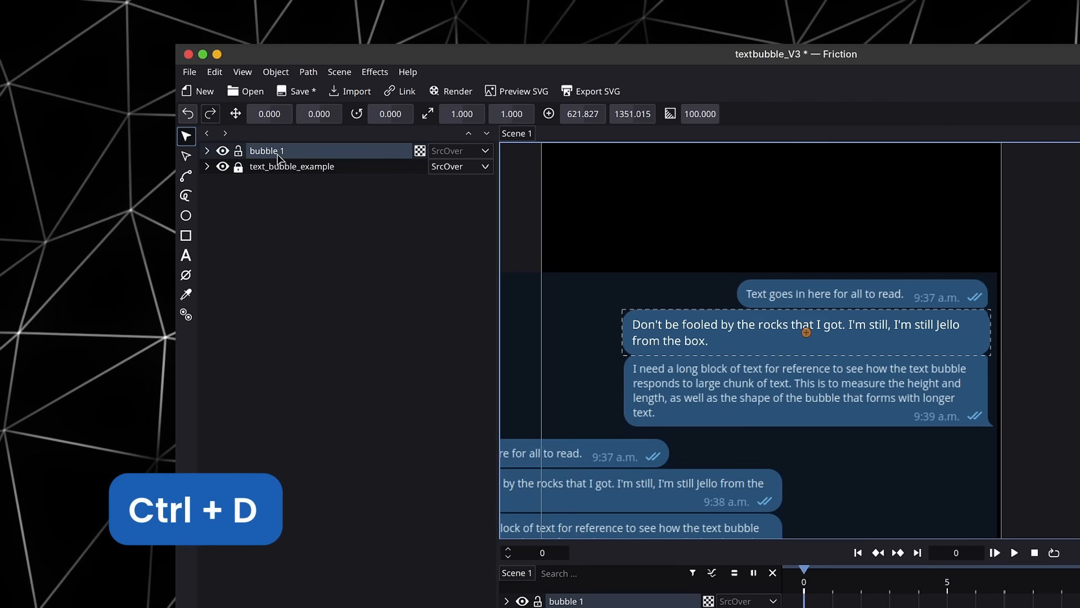
left_click_drag(866, 333, 864, 283)
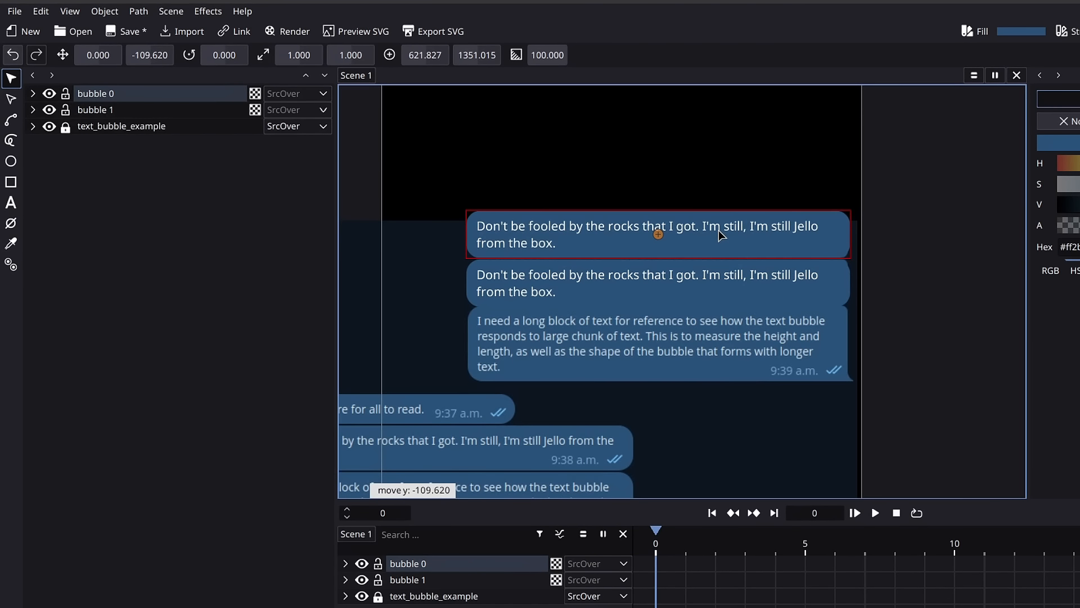
left_click_drag(718, 231, 718, 228)
scroll(841, 258, "up", 5)
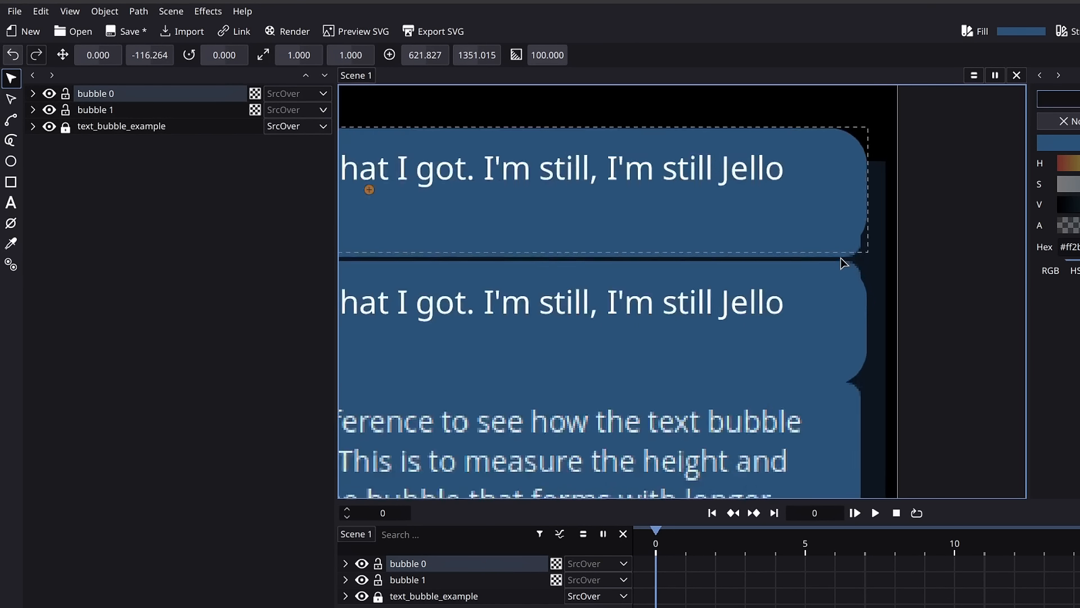
scroll(841, 258, "up", 2)
left_click_drag(859, 231, 860, 240)
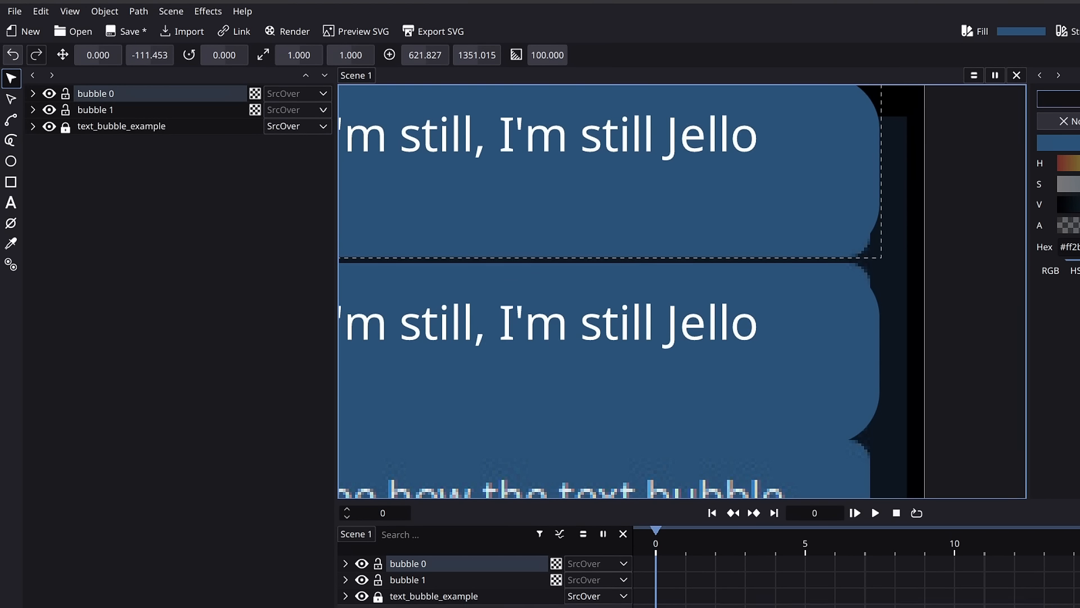
Reduce the opacity of the text_bubble_example reference layer to 59
left_click(346, 596)
left_click(378, 450)
scroll(449, 449, "down", 1)
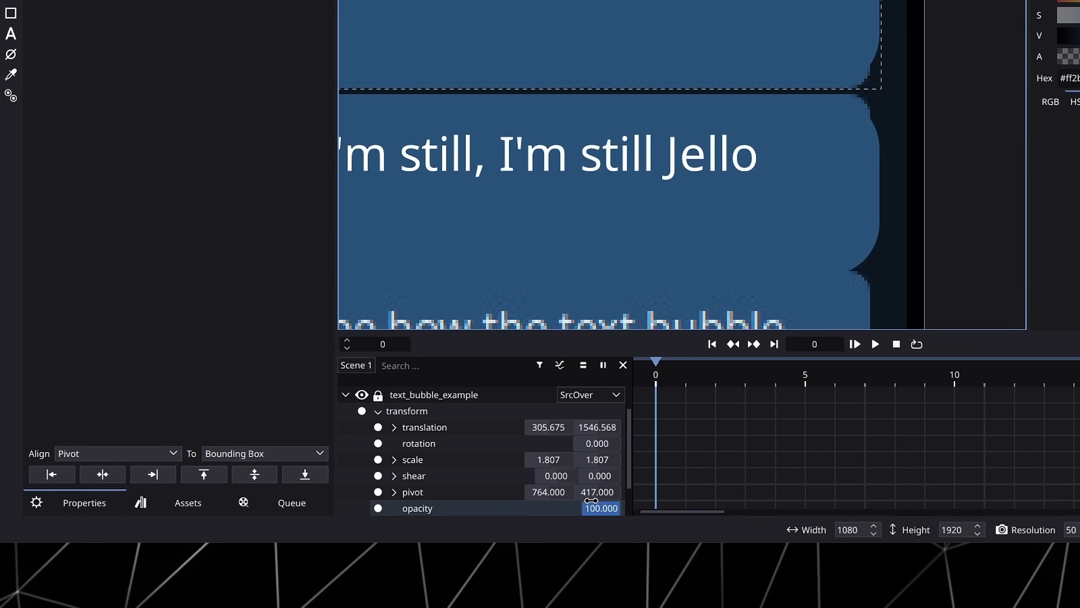
left_click_drag(596, 508, 573, 509)
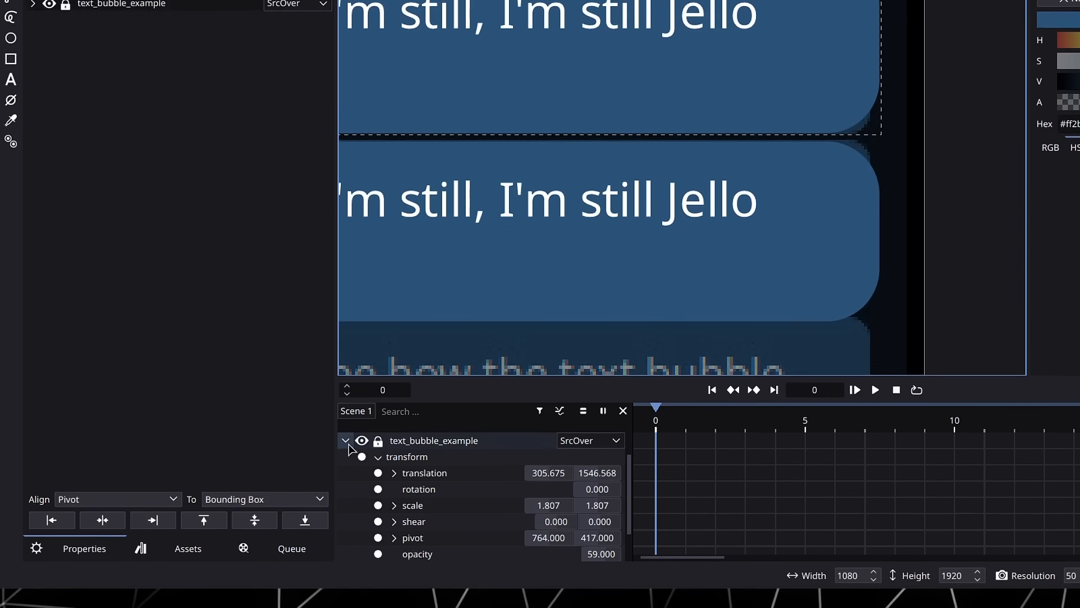
left_click(345, 394)
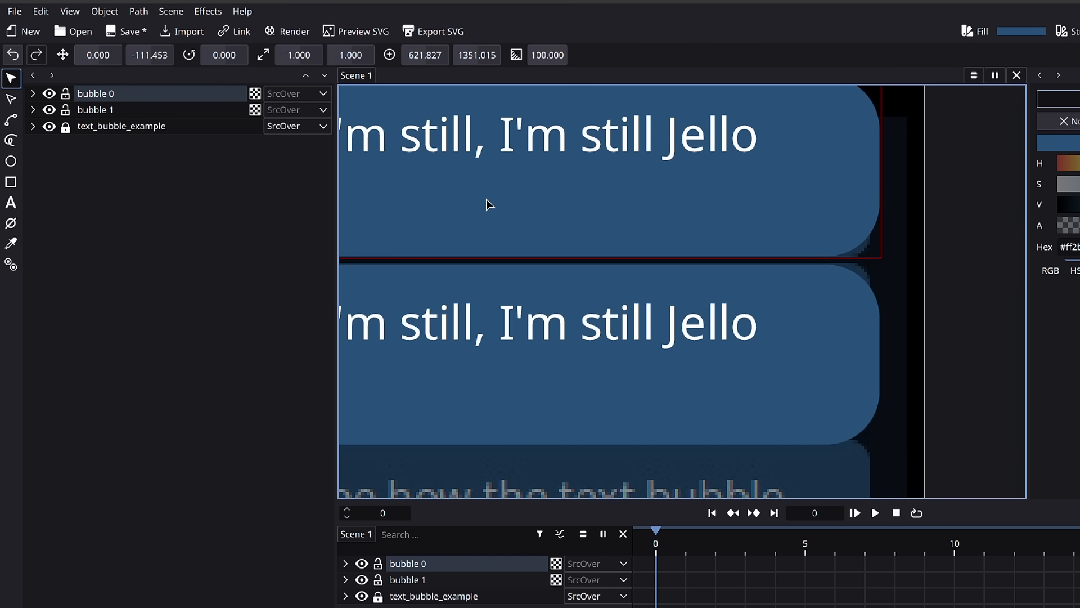
Replace the upper bubble's text with "Text goes in here for all to read." copied from the text editor document
scroll(486, 203, "down", 5)
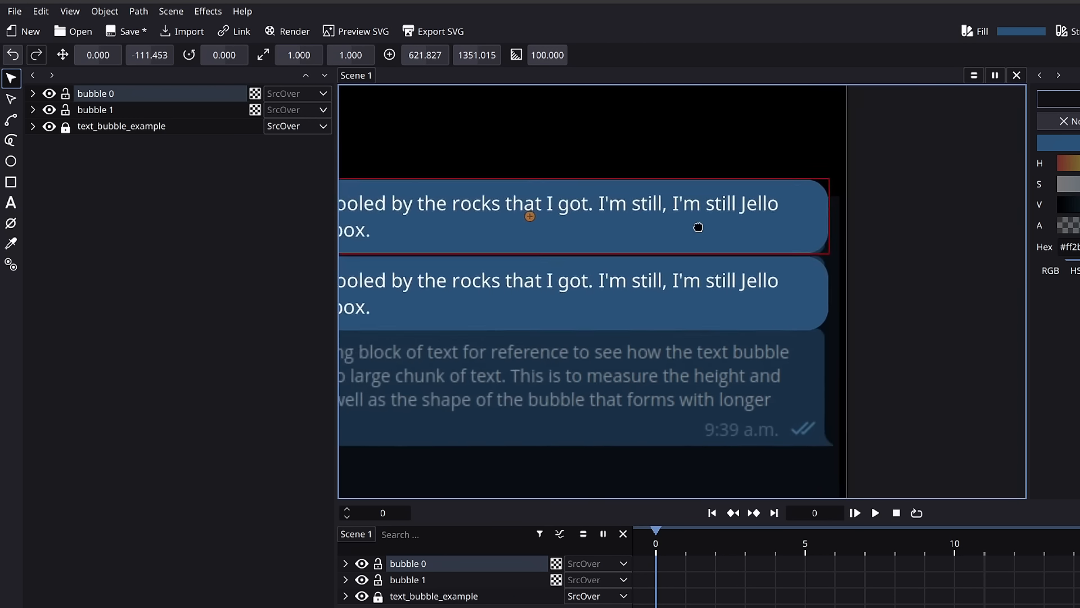
key("alt+Tab")
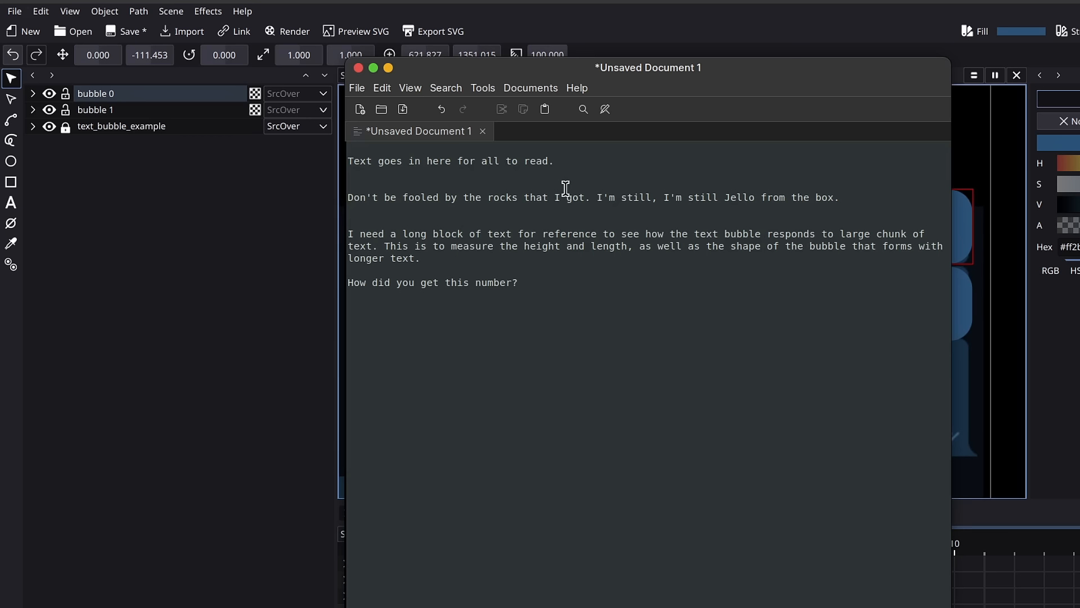
left_click_drag(561, 161, 334, 158)
key("ctrl+c")
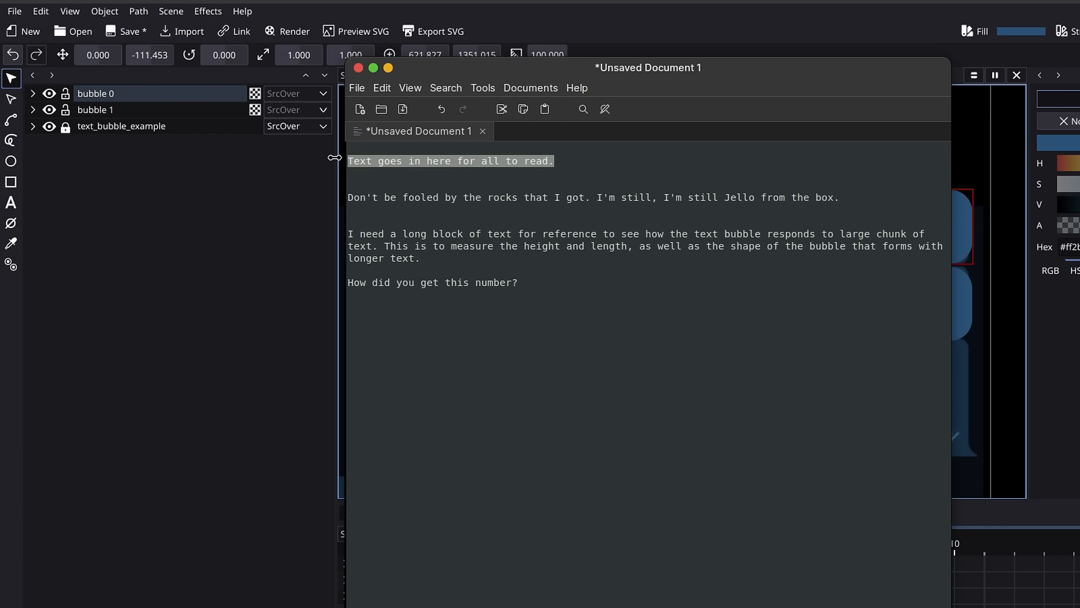
left_click(11, 83)
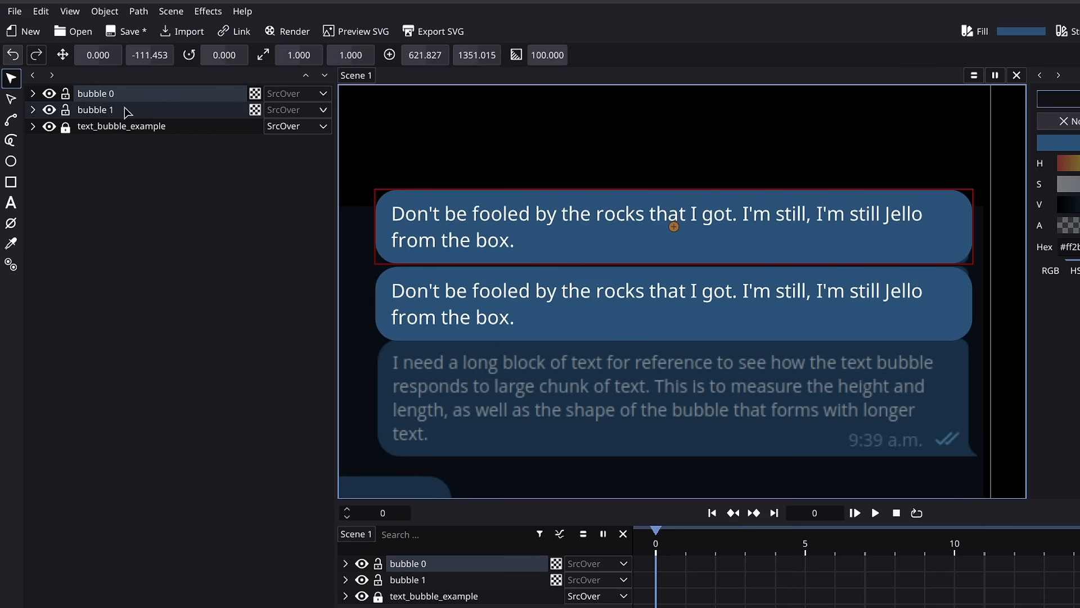
left_click(32, 94)
left_click(107, 129)
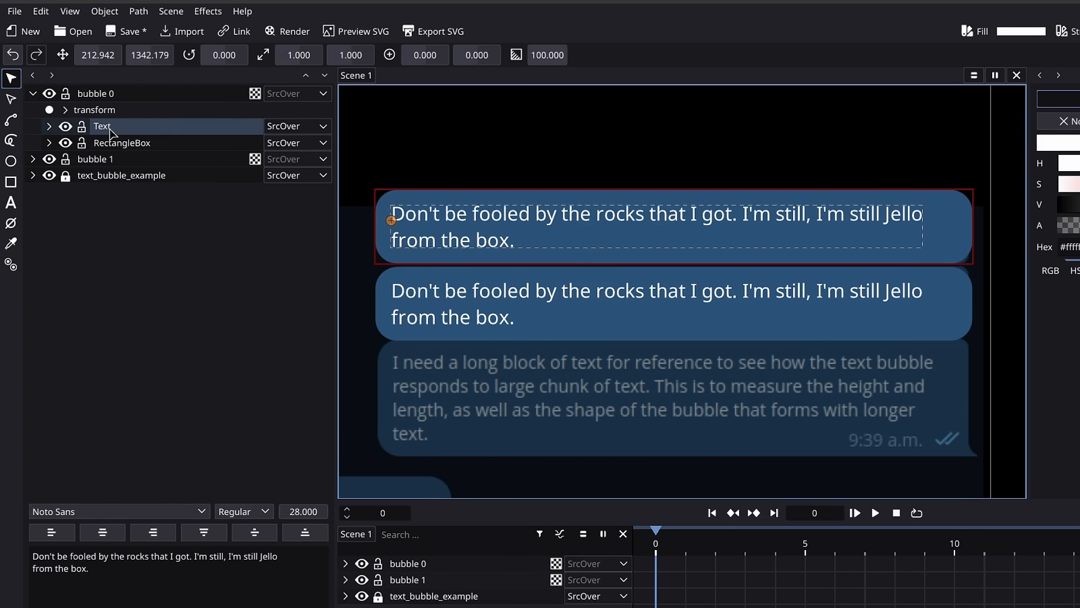
left_click(131, 573)
key("ctrl+a")
key("ctrl+v")
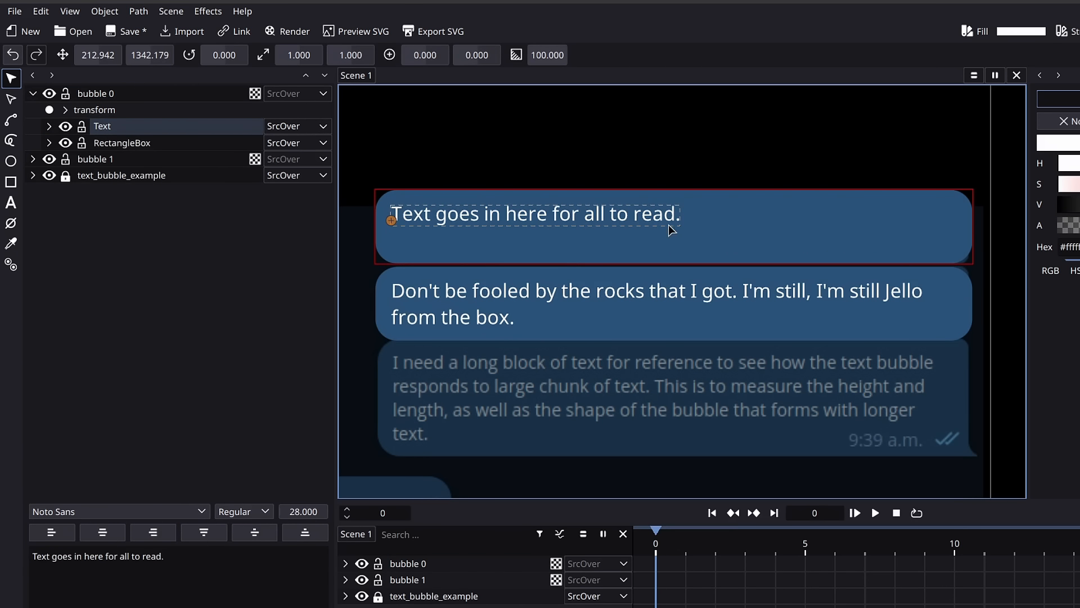
Move the text in the bubble 0 group about 371 px right and 26 px down, toward the right end of its bubble
left_click(643, 243)
left_click(127, 128)
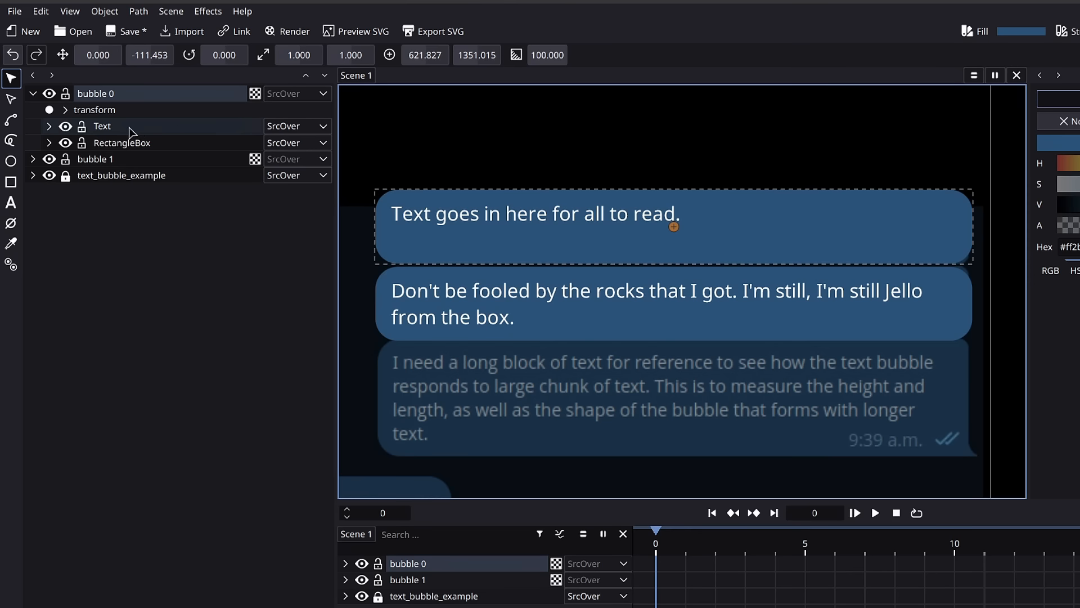
left_click_drag(518, 237, 776, 254)
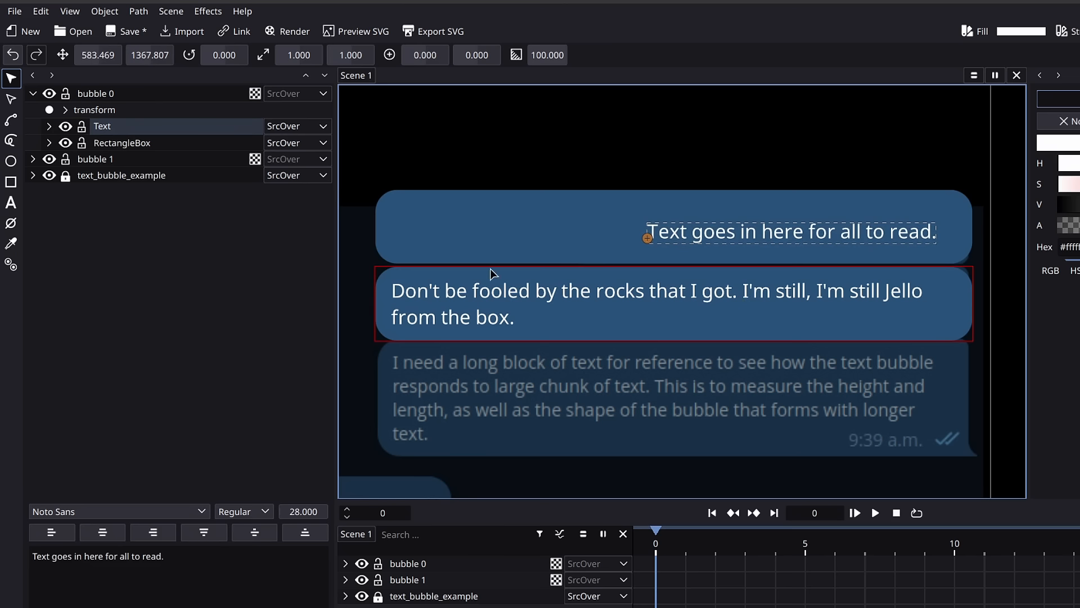
Shift the text inside the bubble 1 group horizontally about 22 px to the right
left_click(33, 159)
left_click(102, 191)
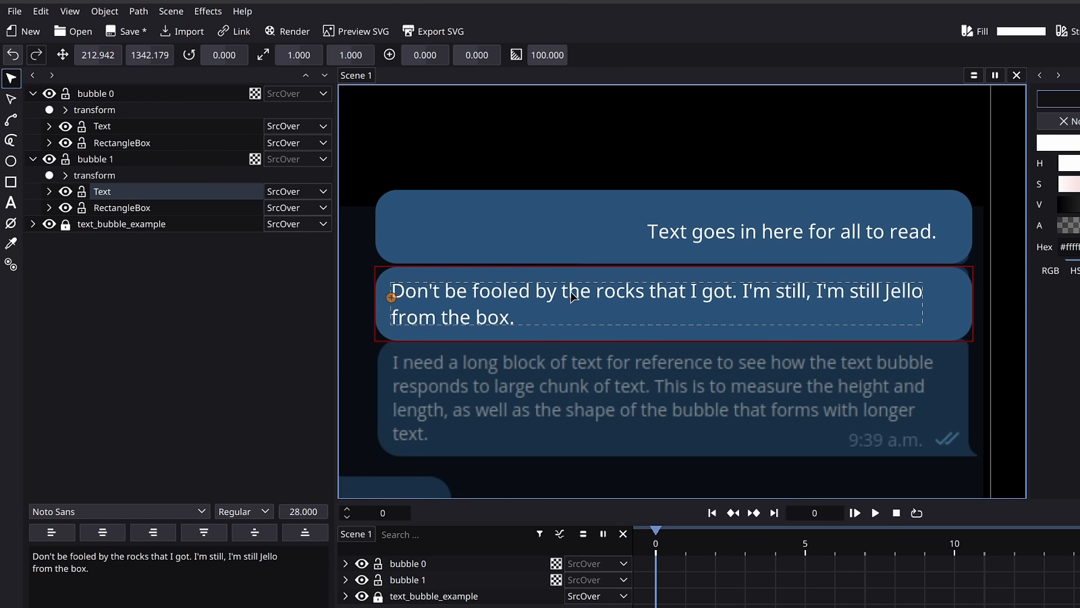
left_click_drag(548, 295, 563, 292)
key("Escape")
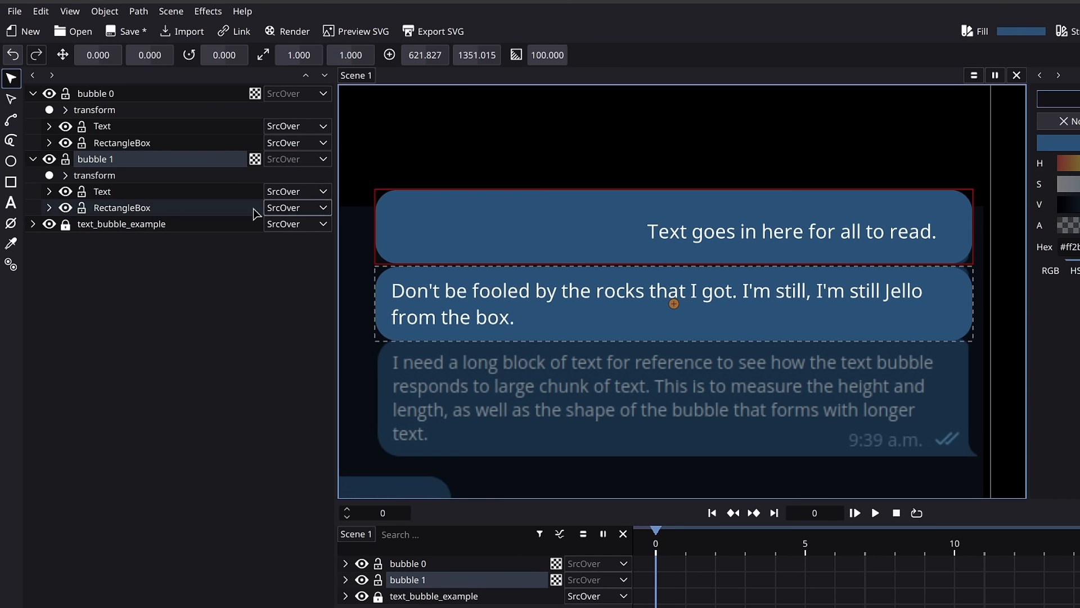
left_click(104, 192)
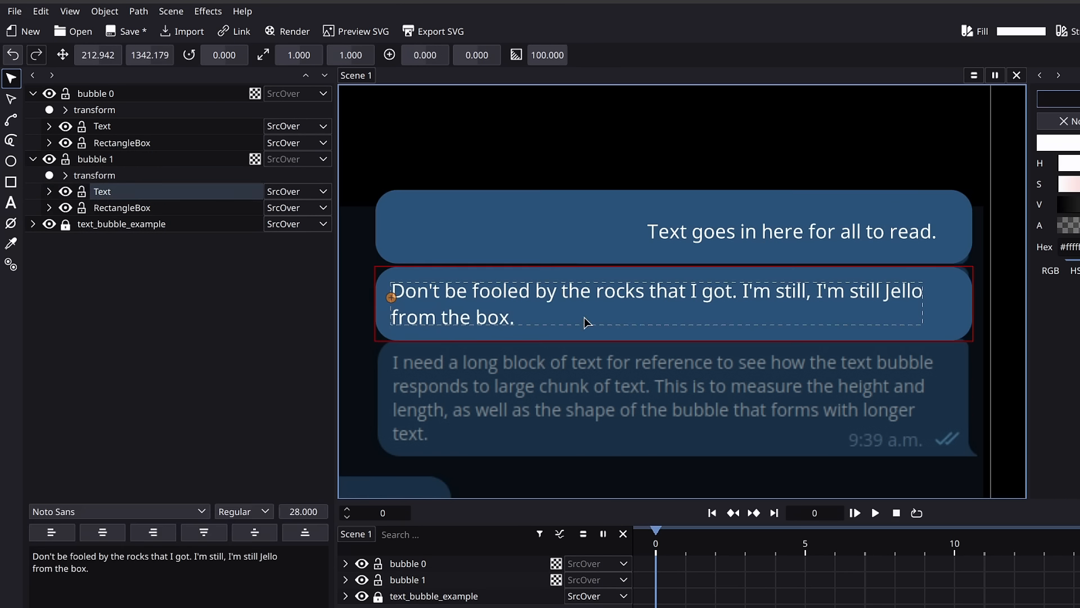
left_click_drag(625, 319, 641, 319)
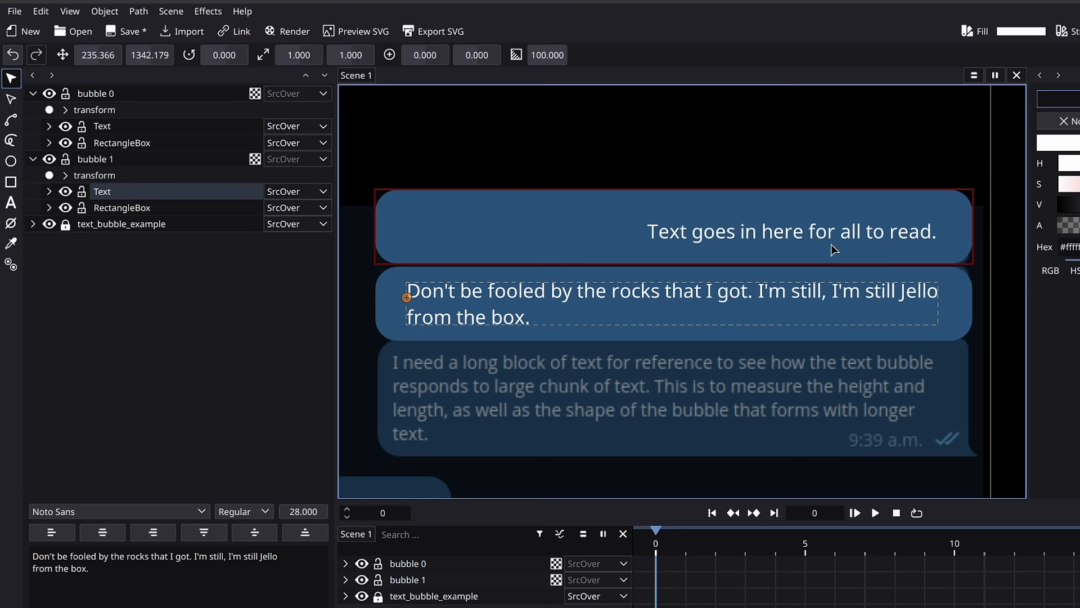
Shrink the bubble 0 rectangle by moving its top-left corner point inward to about x 266, y 38
left_click(393, 224)
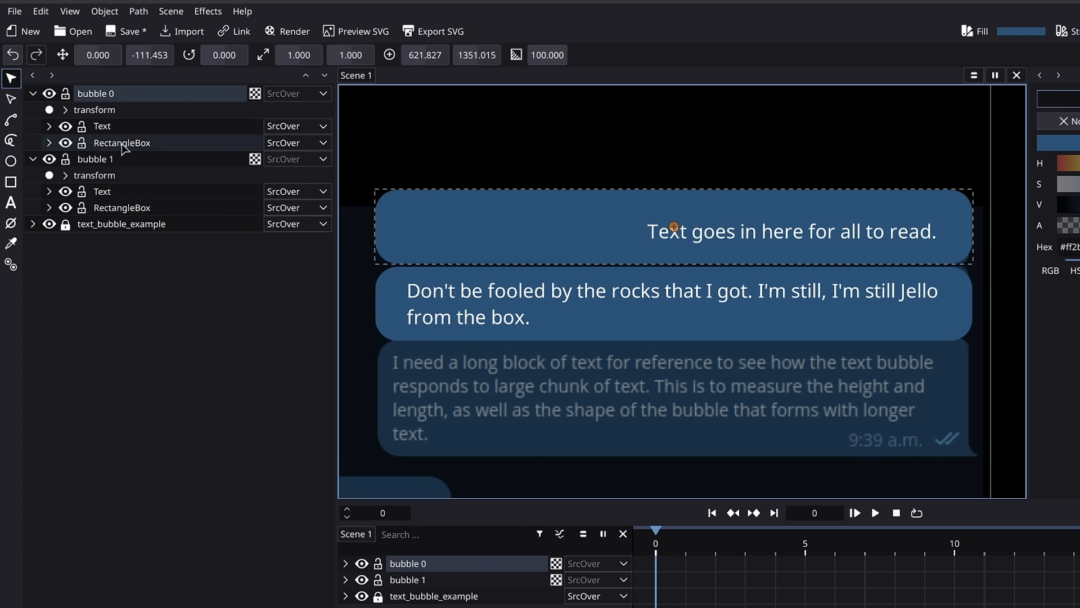
left_click(33, 158)
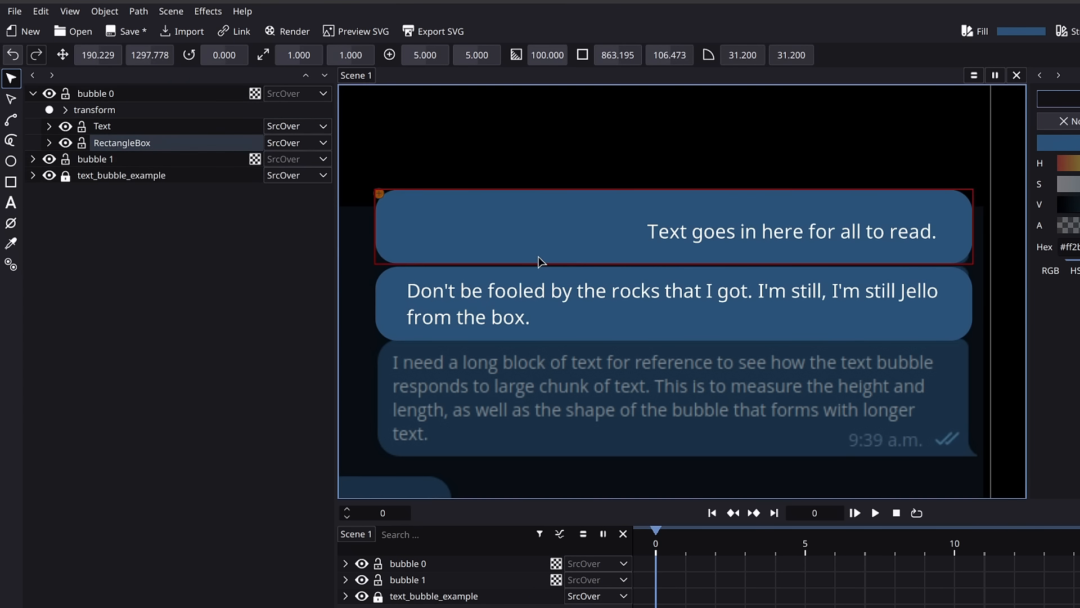
left_click(13, 101)
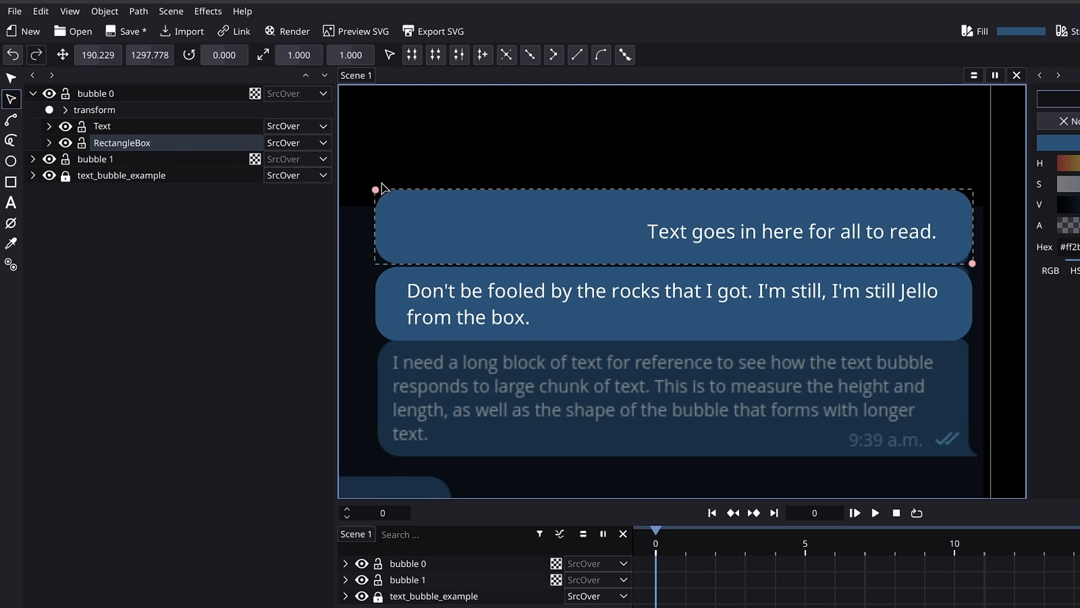
left_click_drag(375, 191, 562, 218)
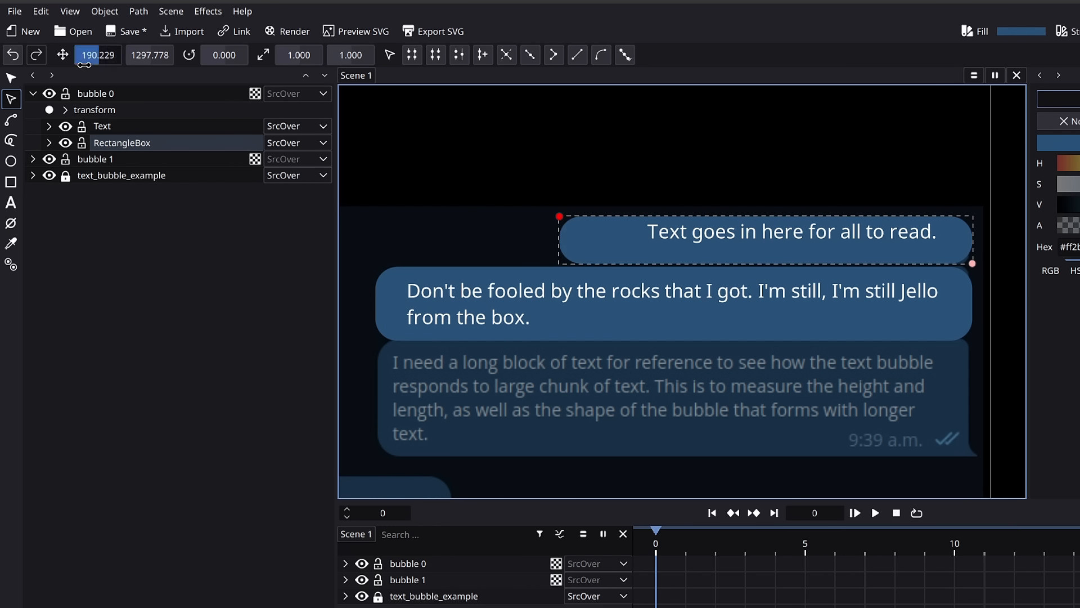
Move the bubble 0 text down about 14 px and right about 2 px to center it vertically in the smaller bubble
left_click(11, 78)
left_click(752, 234)
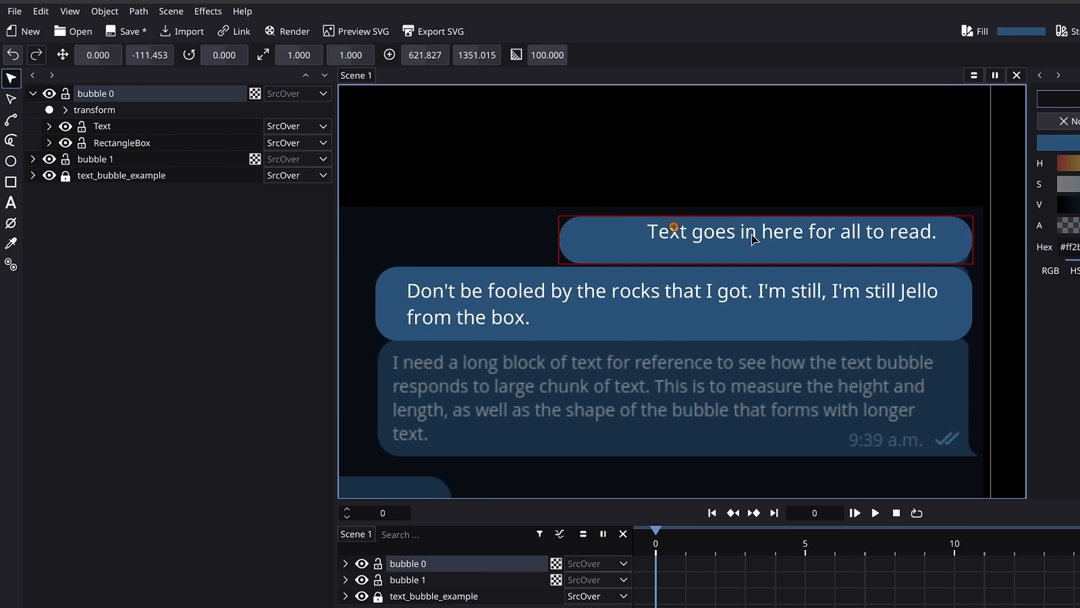
double_click(751, 234)
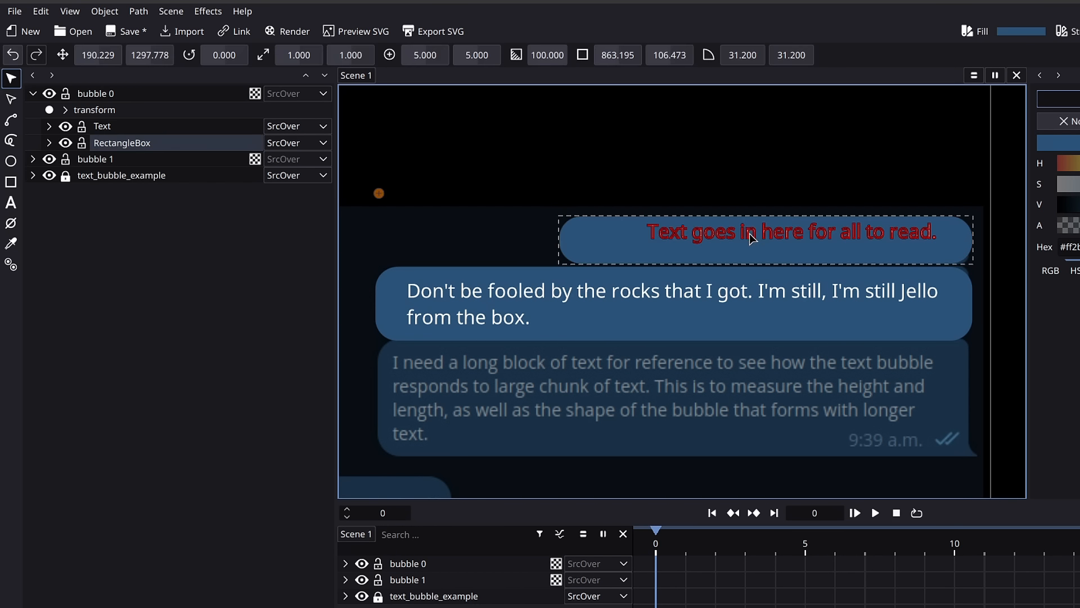
left_click(749, 234)
key("g")
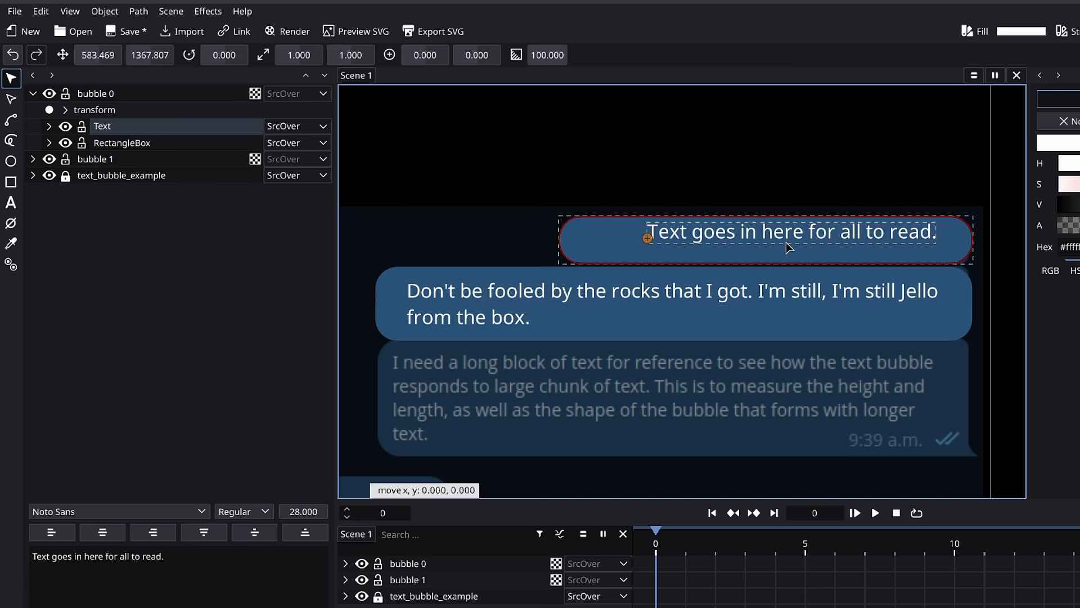
key("y")
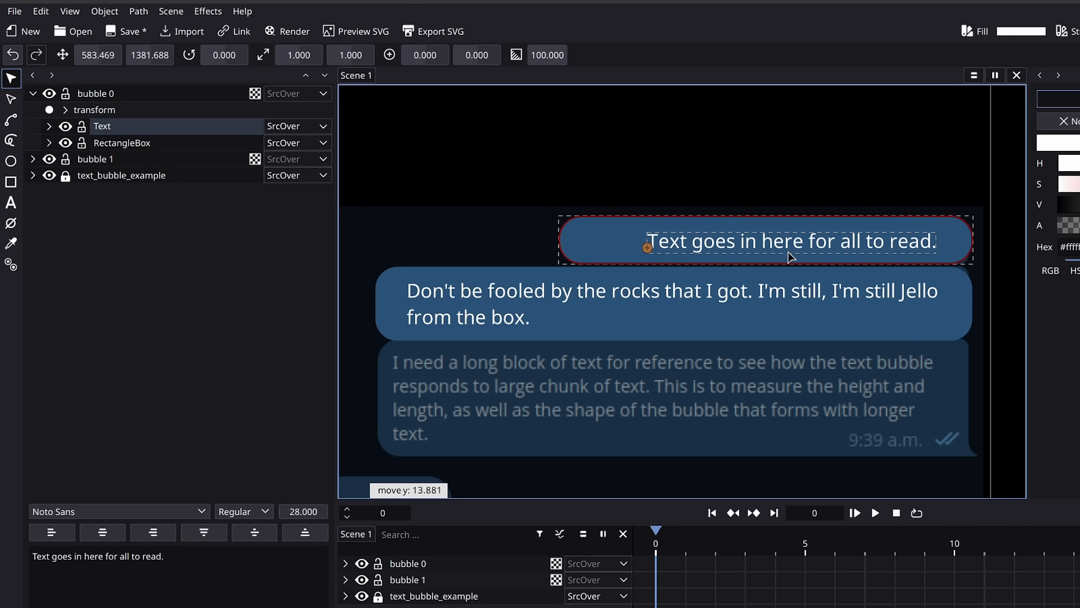
key("Return")
key("g")
key("x")
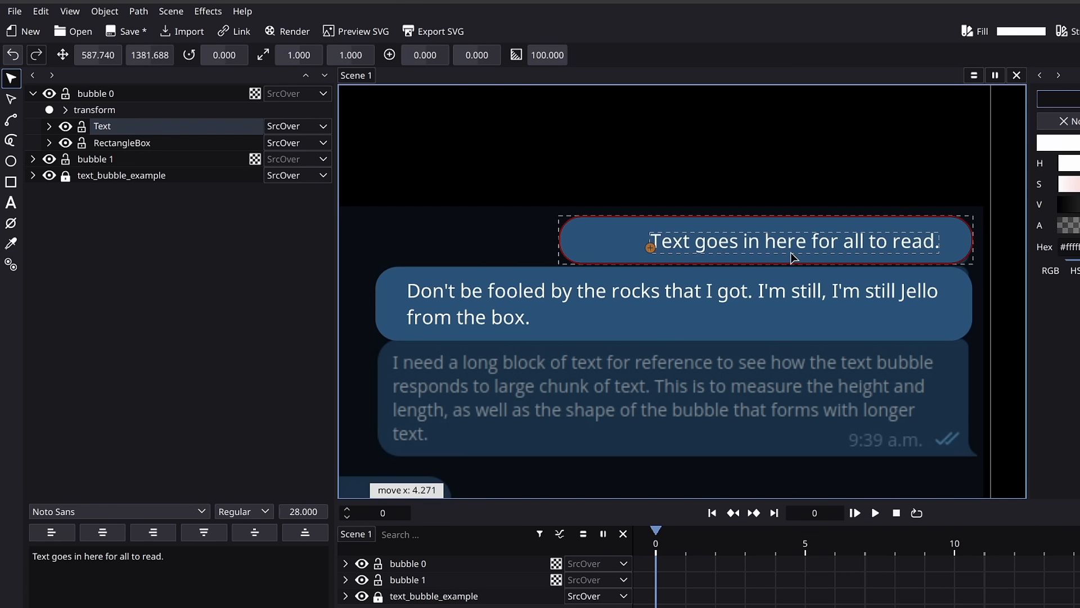
key("Return")
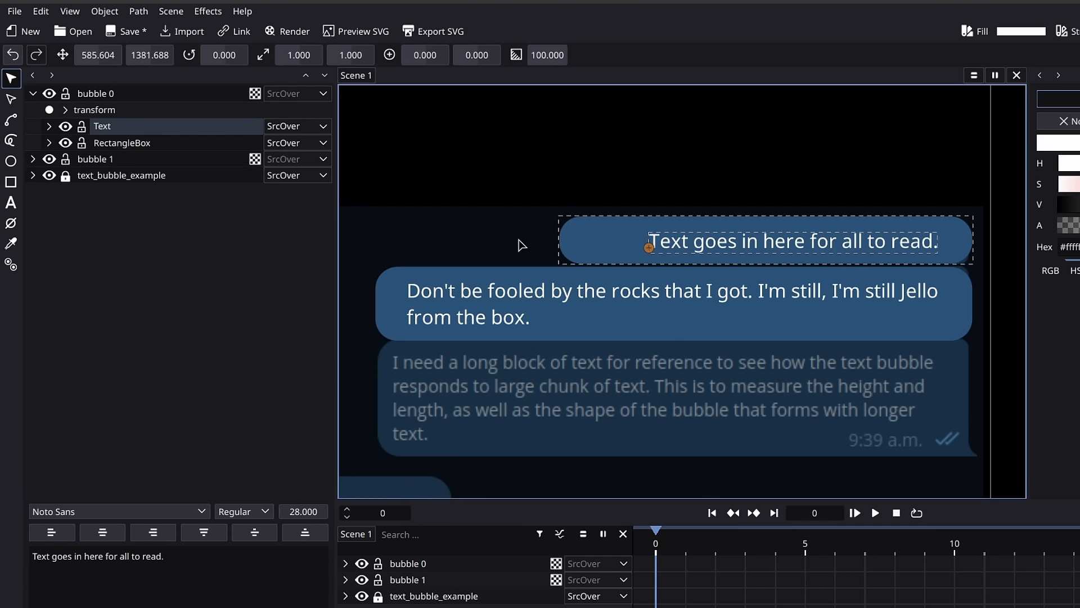
left_click(516, 221)
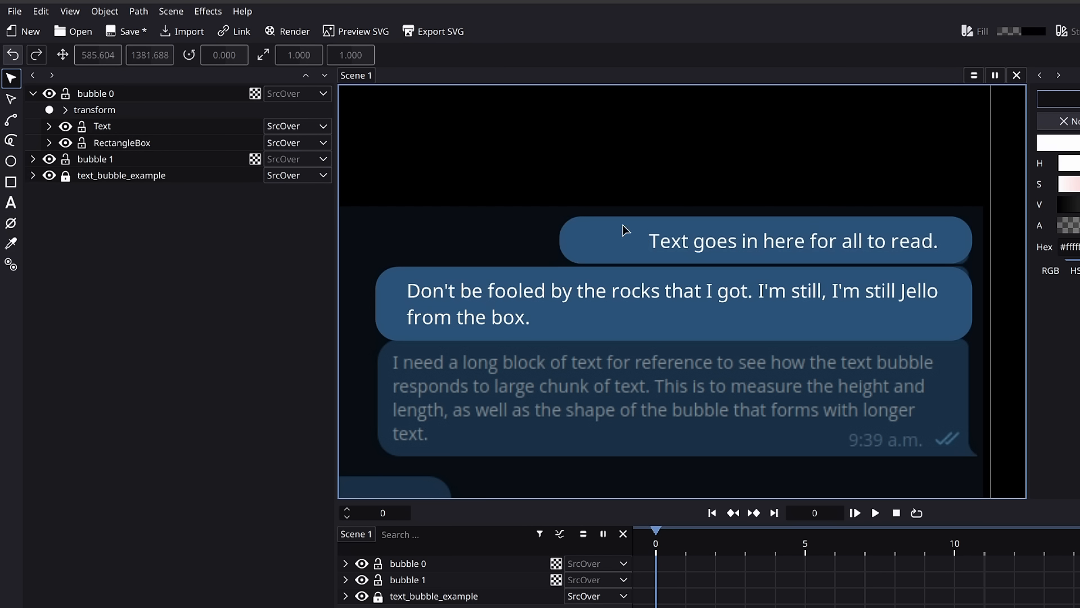
Set the top left x value of the bubble 0 RectangleBox to about 338 to narrow the bubble around its text
left_click(115, 144)
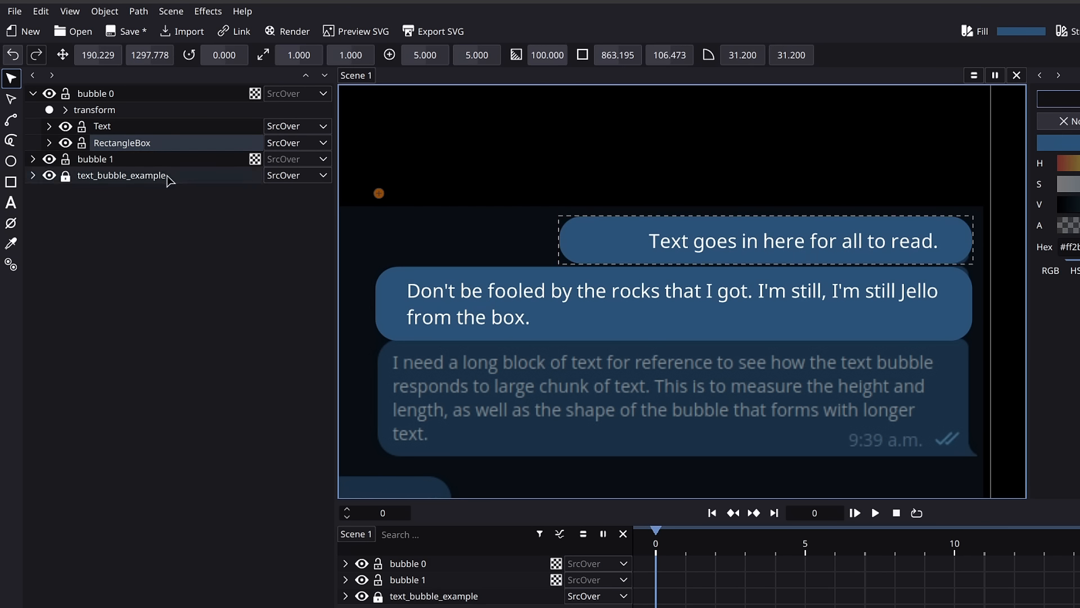
left_click(49, 144)
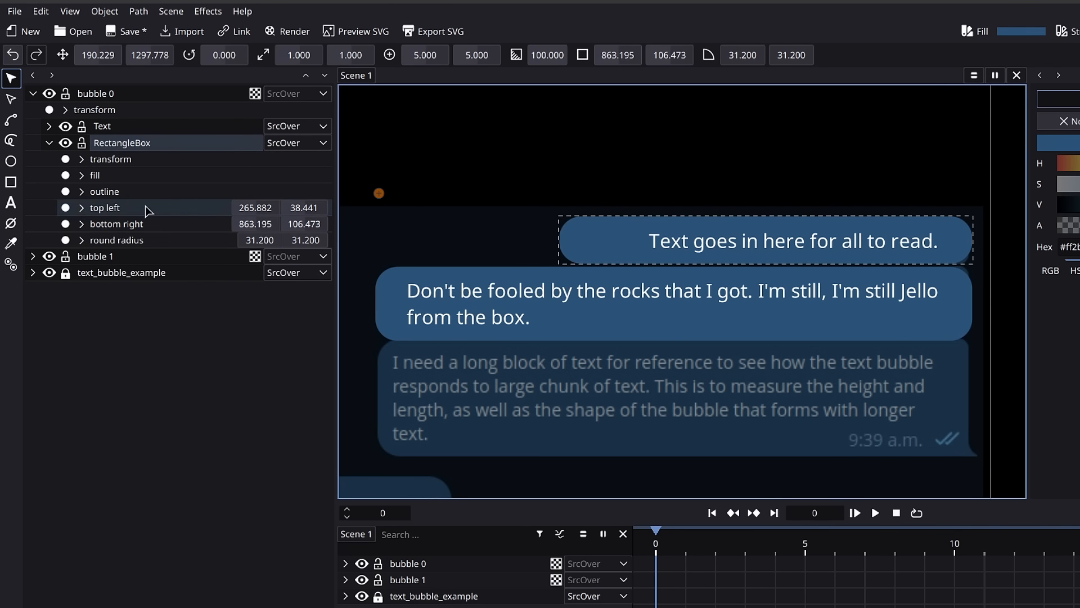
left_click(82, 208)
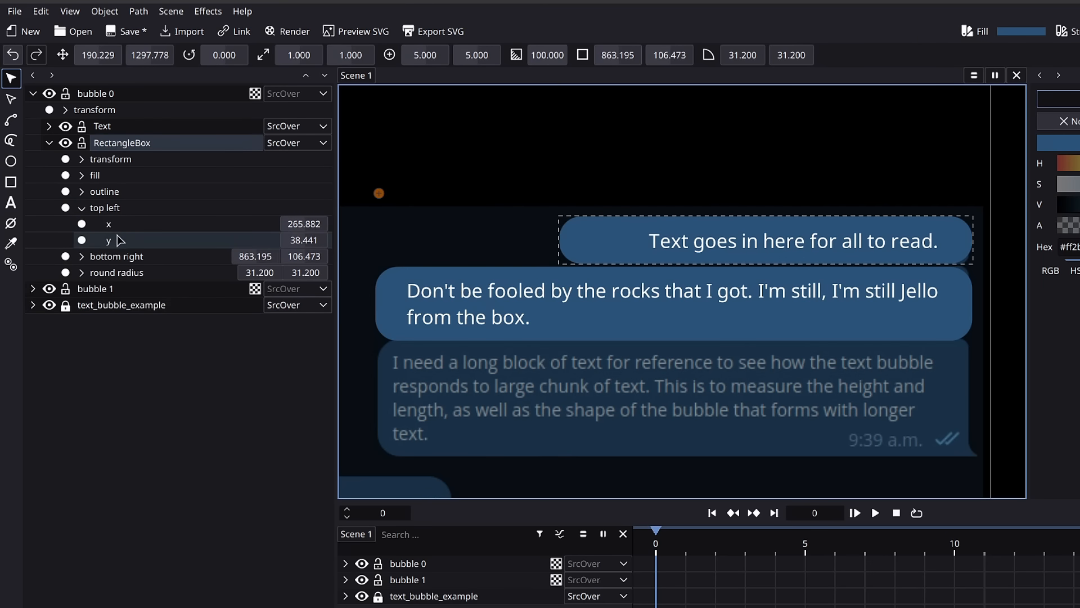
left_click(82, 208)
left_click_drag(256, 208, 324, 207)
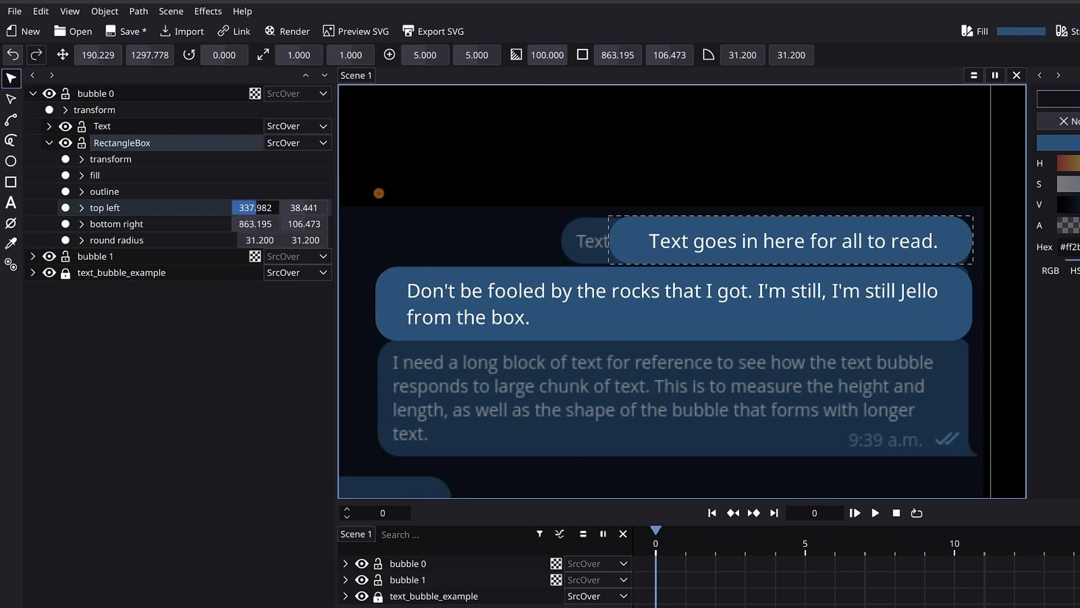
left_click(32, 93)
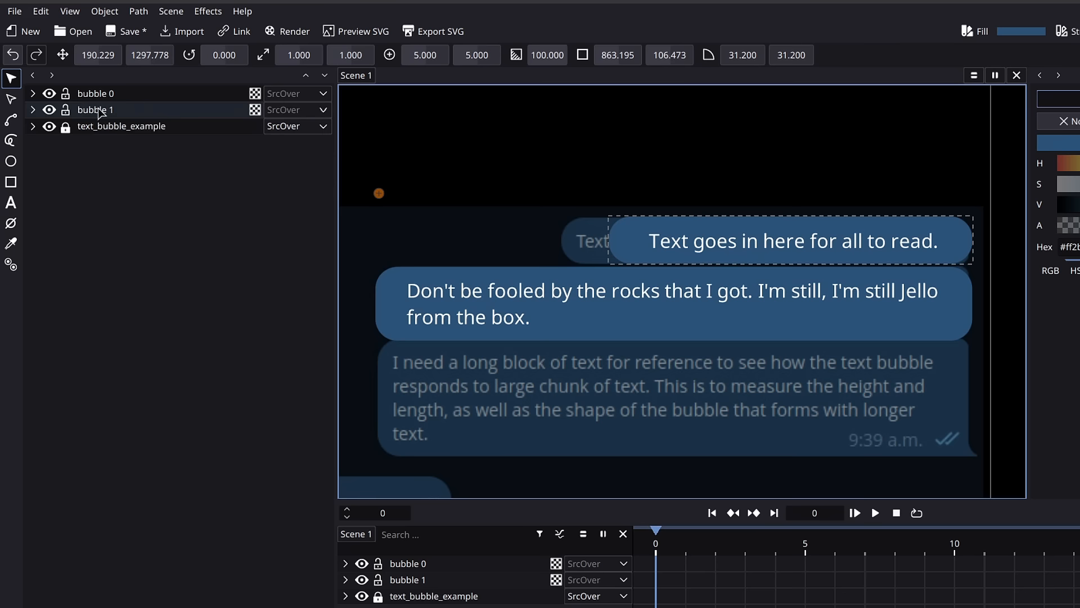
Duplicate the bubble 1 group below it in the layer order and move the copy down about 112 px
left_click(99, 109)
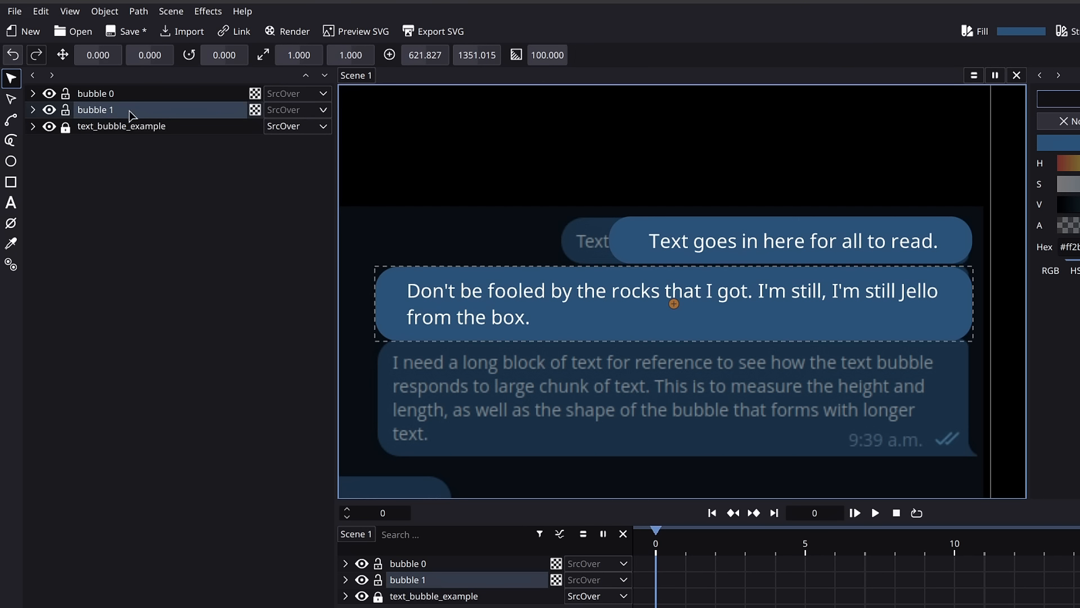
key("ctrl+d")
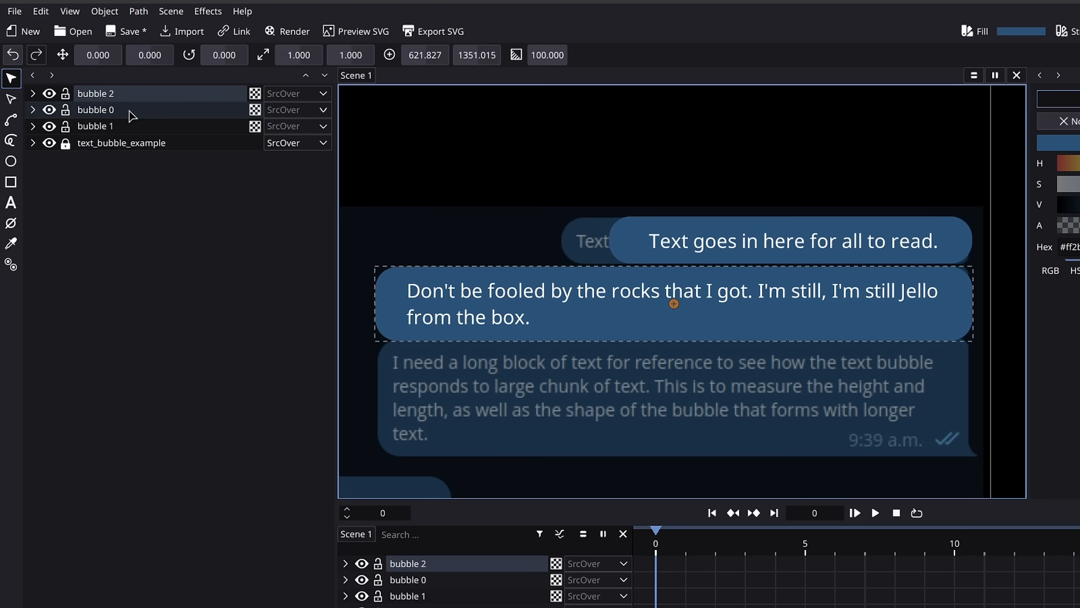
left_click_drag(95, 94, 148, 135)
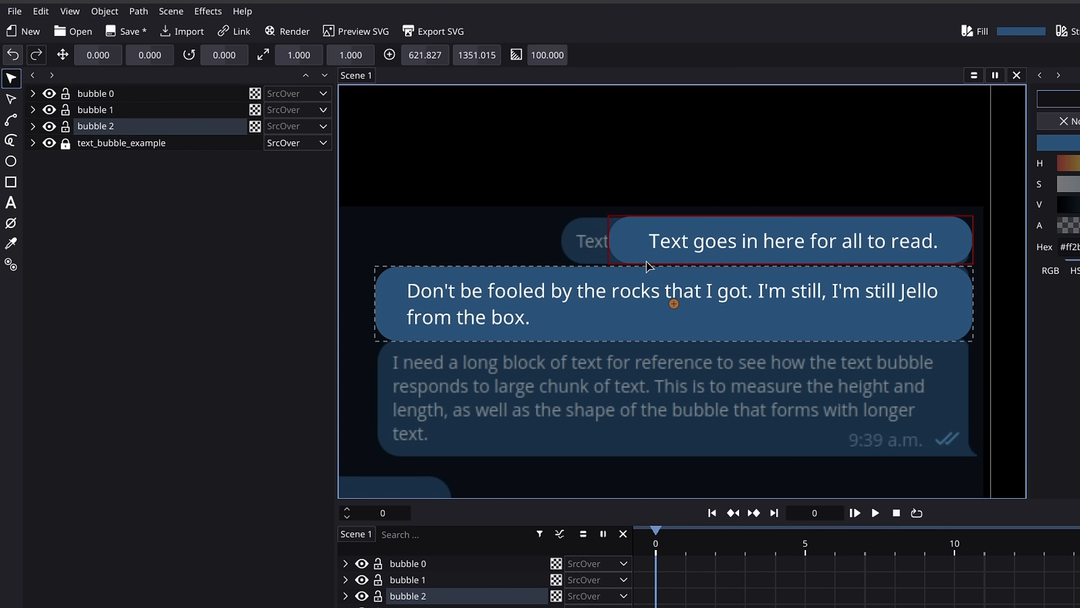
left_click_drag(722, 273, 718, 346)
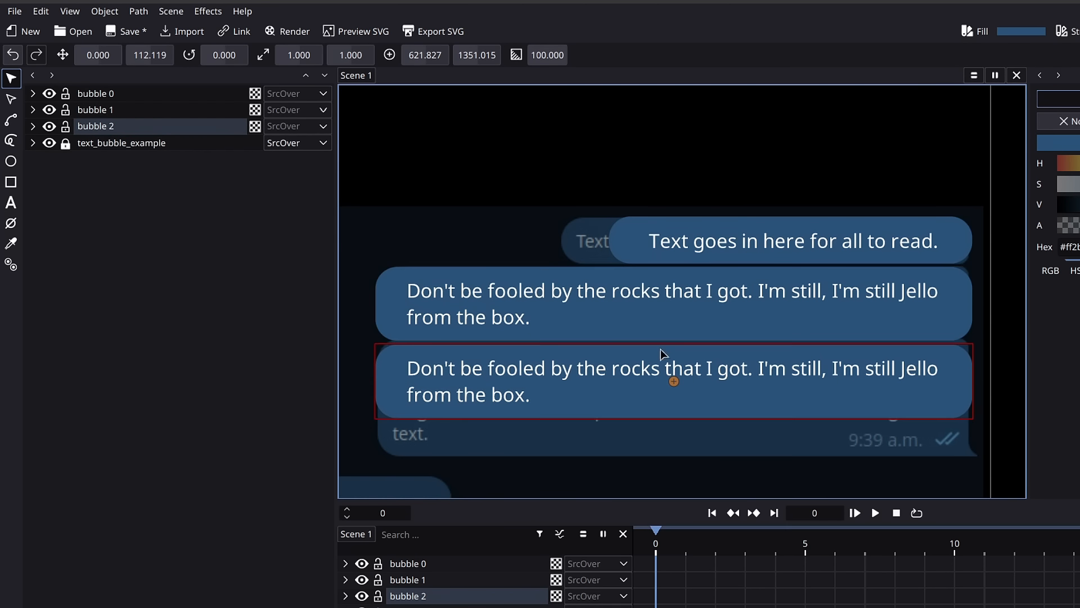
Replace the bubble 2 text with the paragraph beginning "I need a long block of text" copied from the text editor document
key("alt+Tab")
left_click_drag(424, 258, 341, 235)
key("ctrl+c")
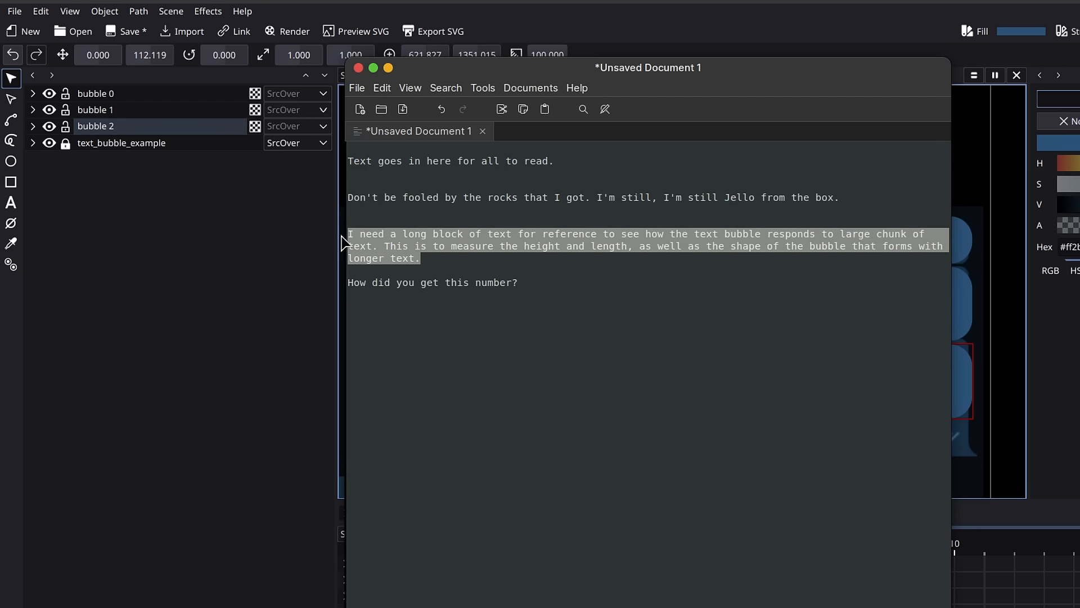
left_click(33, 126)
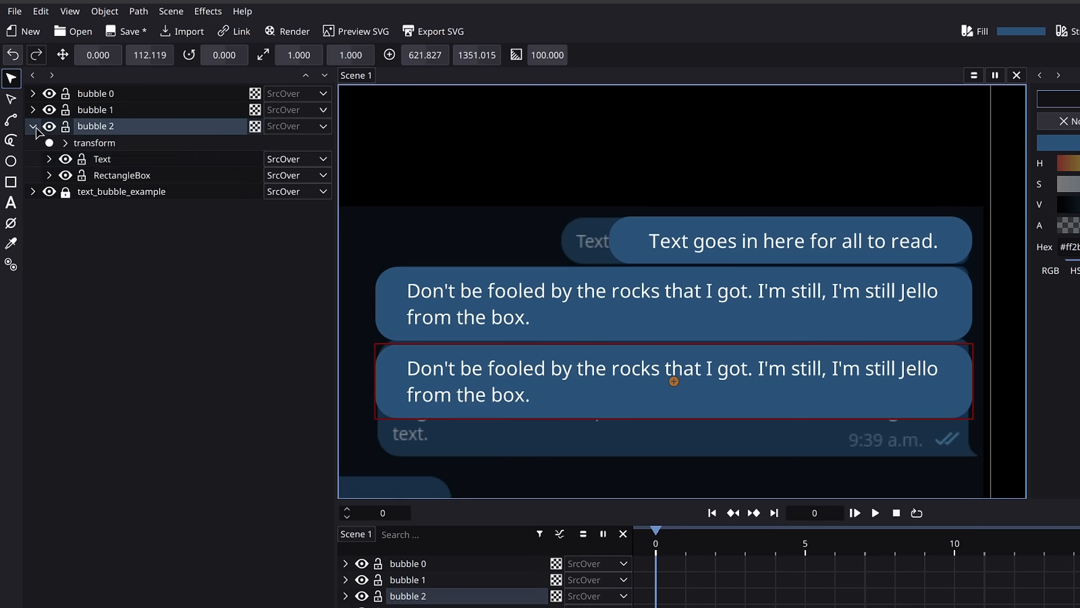
left_click(101, 162)
key("ctrl+a")
key("ctrl+v")
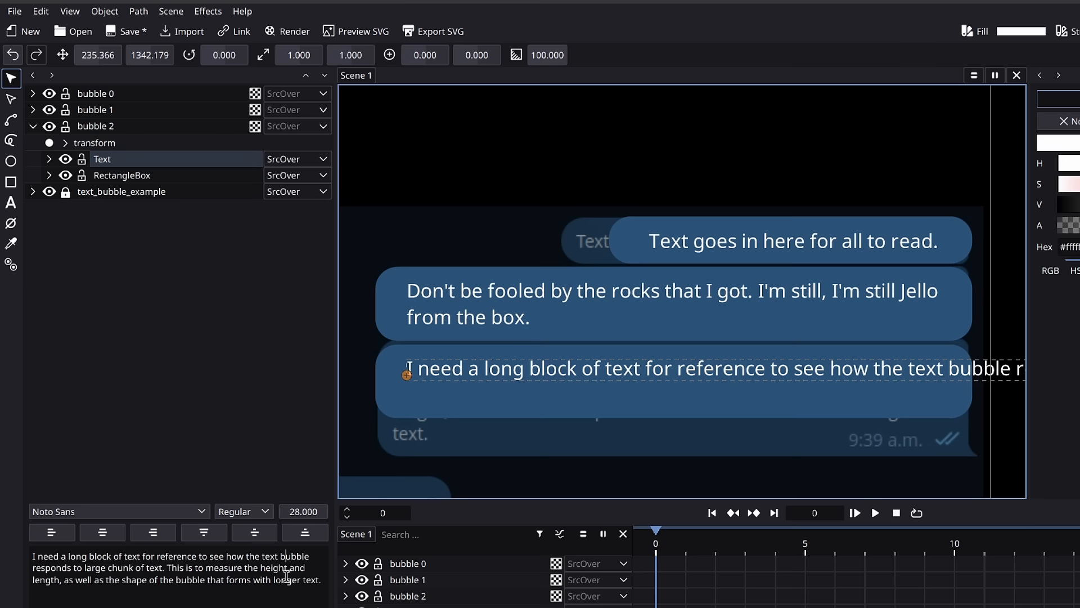
Break the bubble 2 text into four lines, with new lines starting at "bubble responds", "the height" and "forms with", and save the project
key("Return")
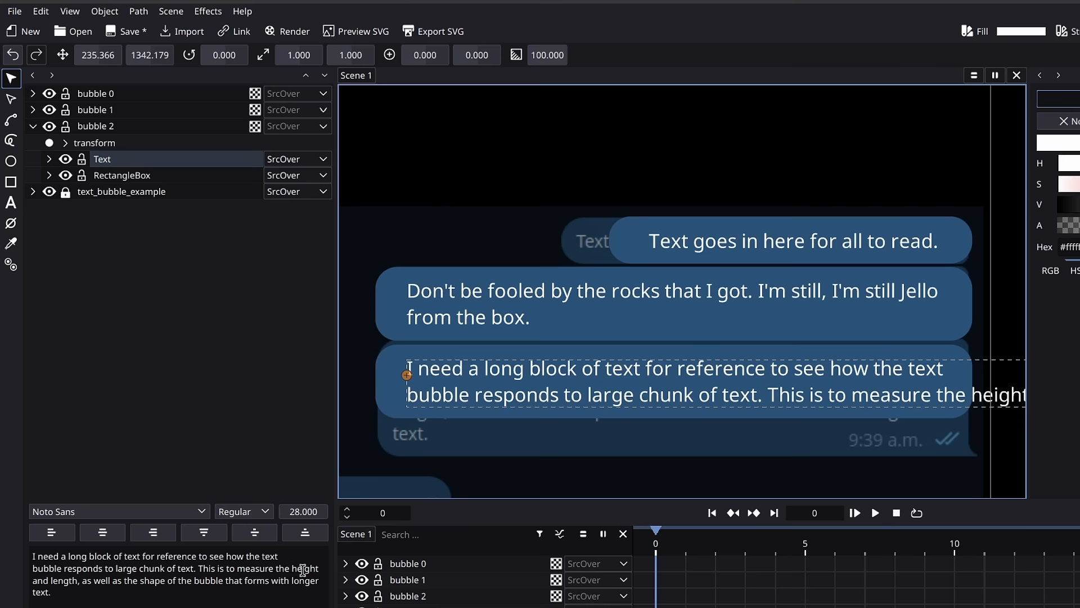
key("Return")
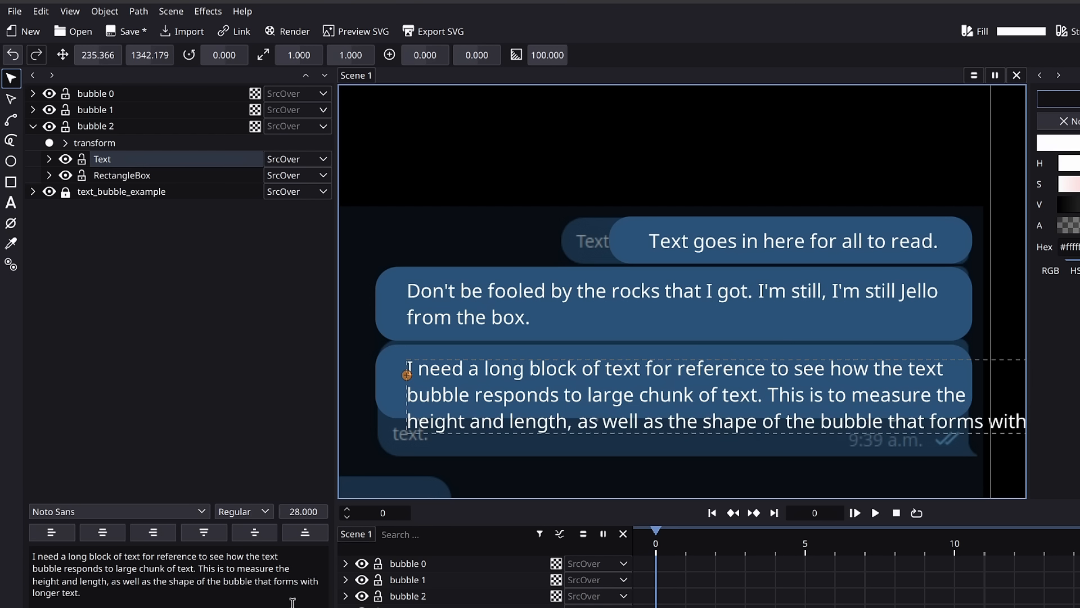
key("Return")
key("ctrl+s")
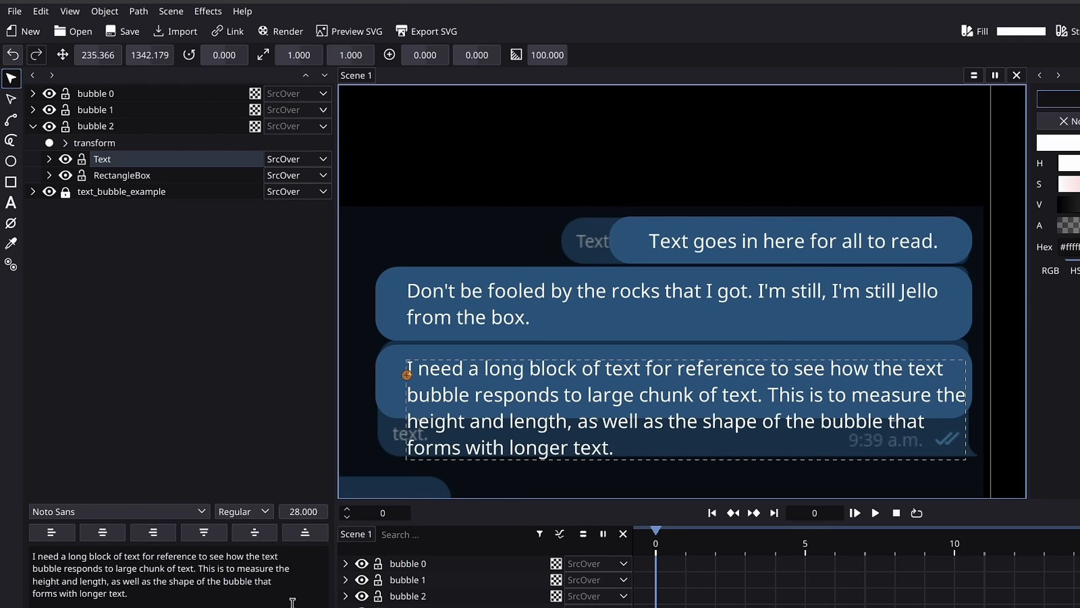
key("BackSpace")
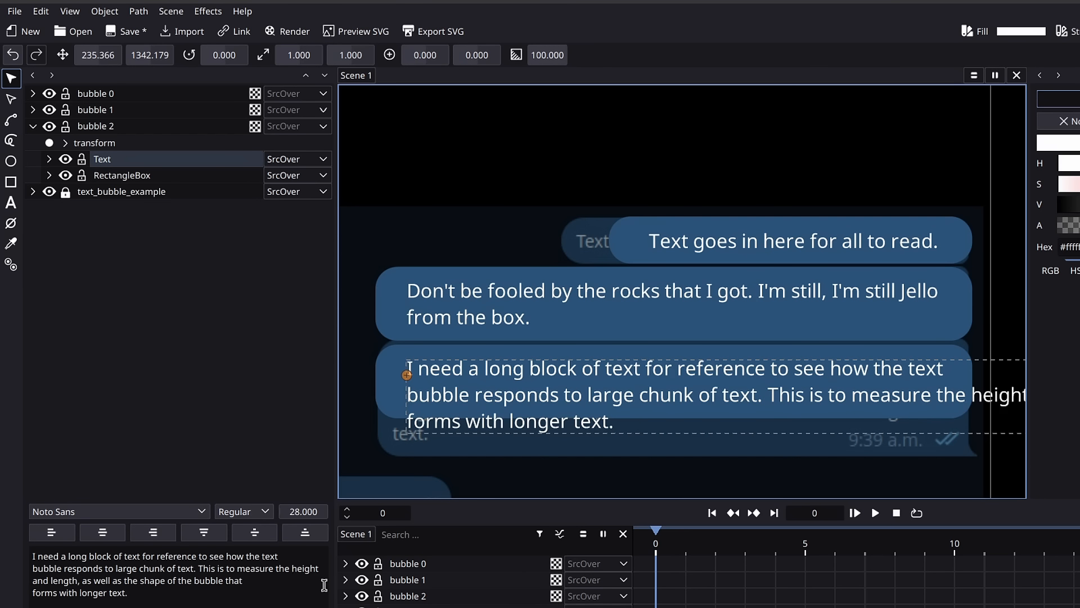
key("Return")
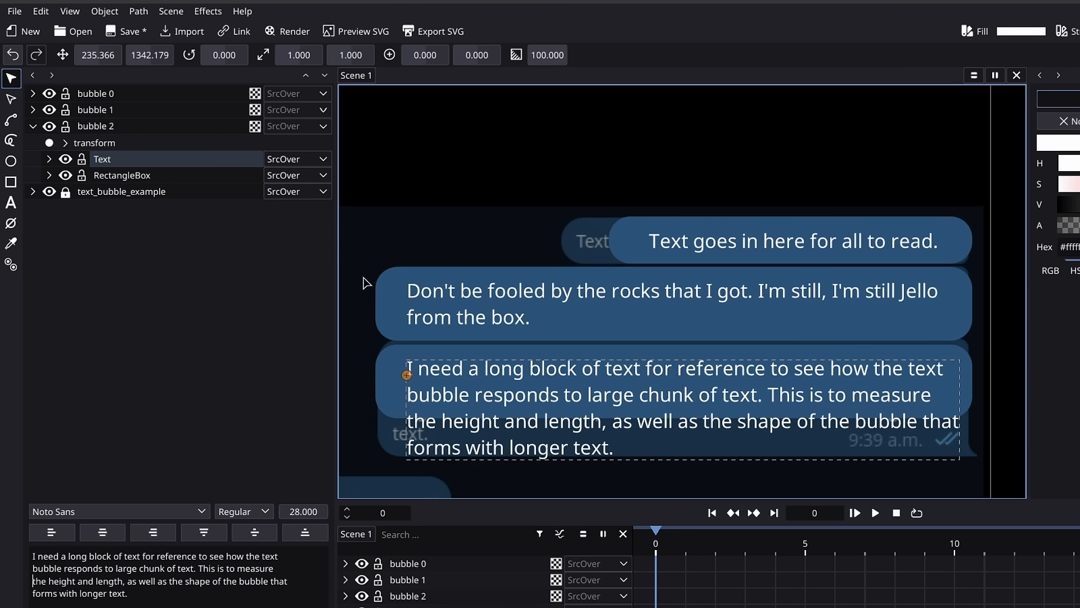
Set the bottom right y value of the bubble 2 RectangleBox to about 168 to enclose all four text lines
left_click(116, 179)
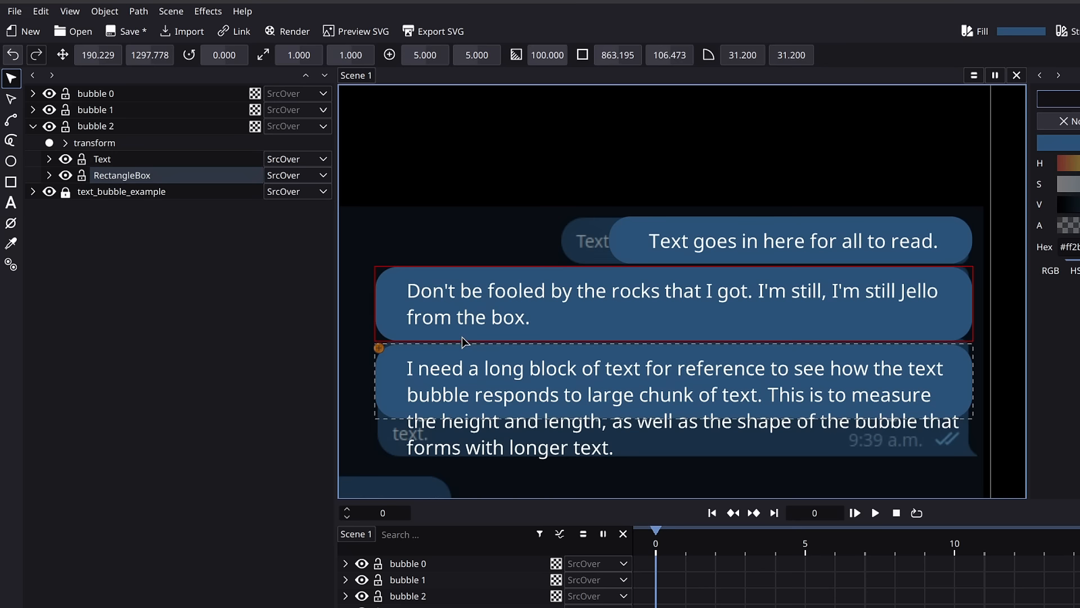
left_click(50, 175)
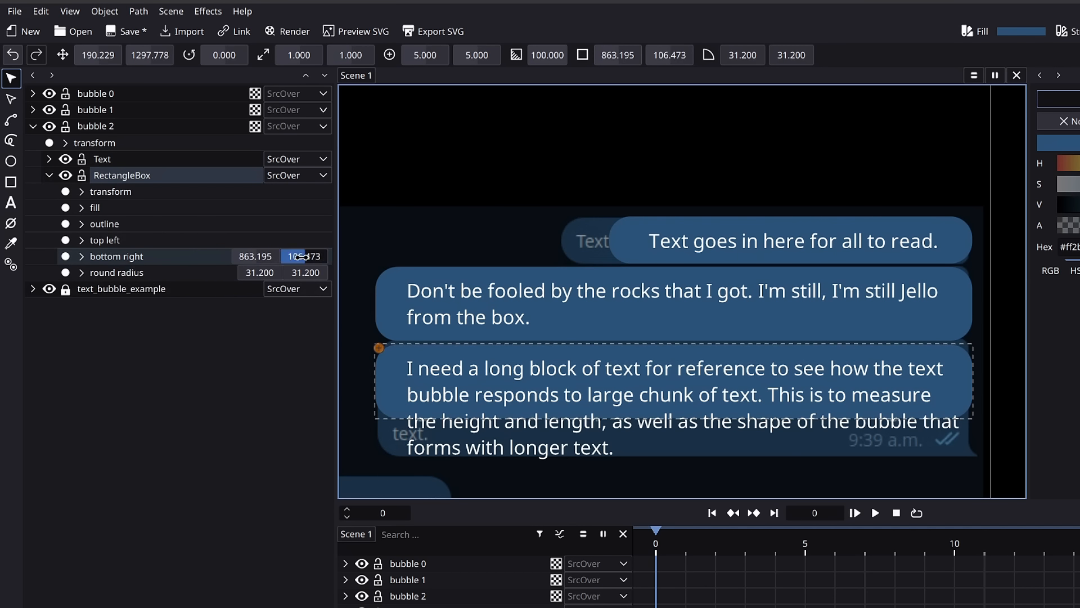
left_click(82, 257)
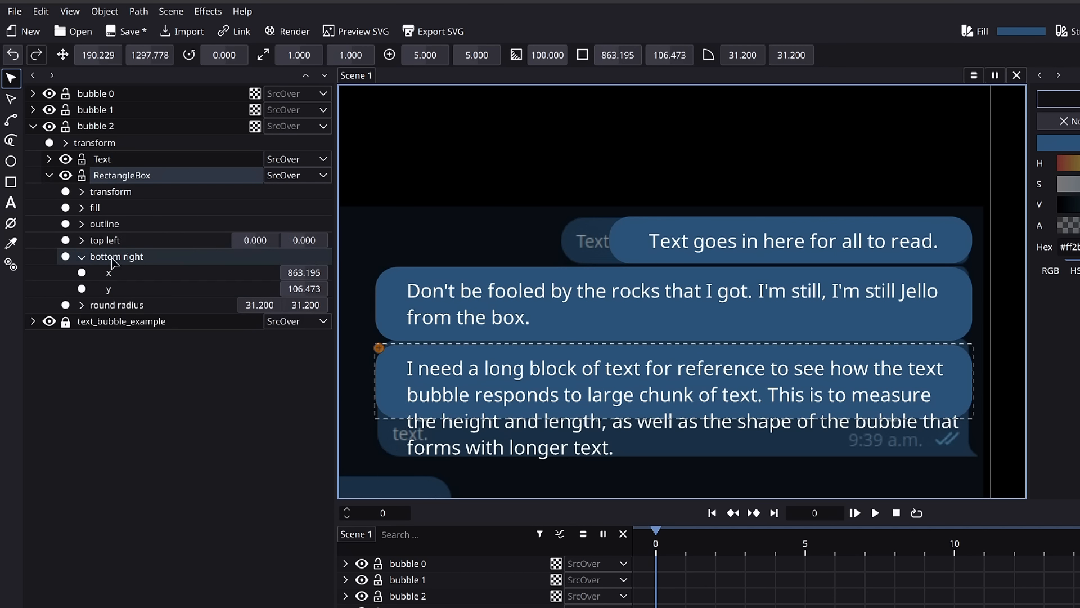
left_click(82, 256)
left_click_drag(298, 256, 333, 256)
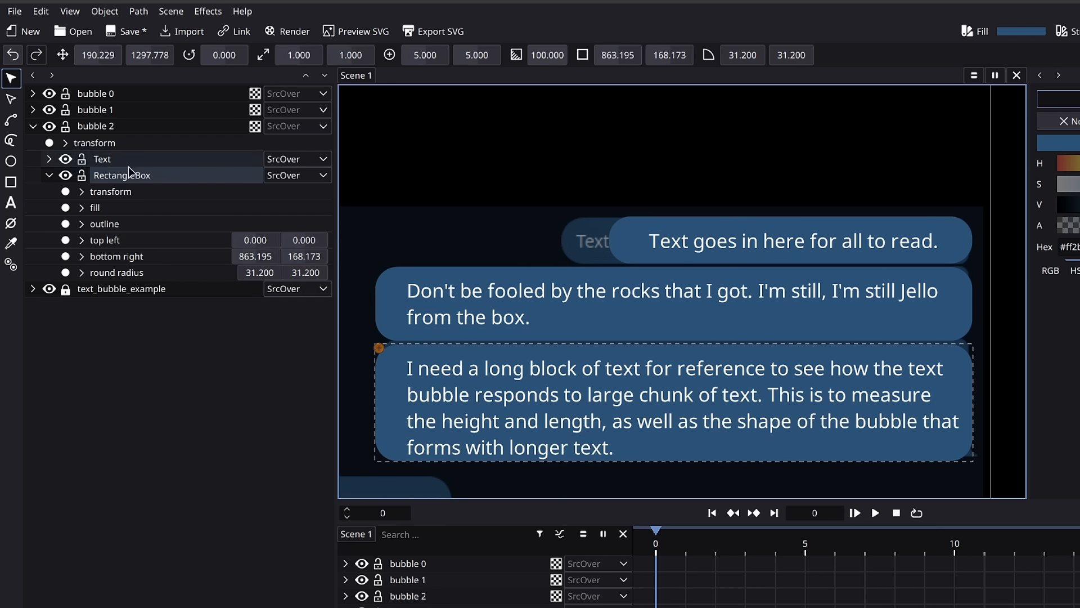
Move the bubble 2 text up about 6 px inside its box and collapse the group
left_click(113, 158)
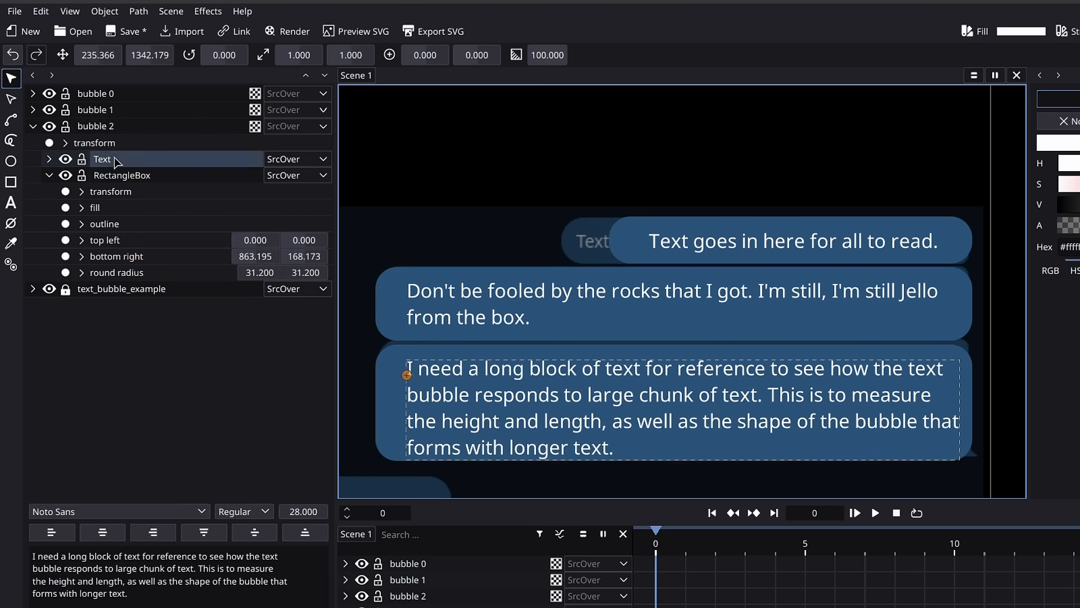
left_click_drag(586, 407, 586, 403)
left_click(37, 130)
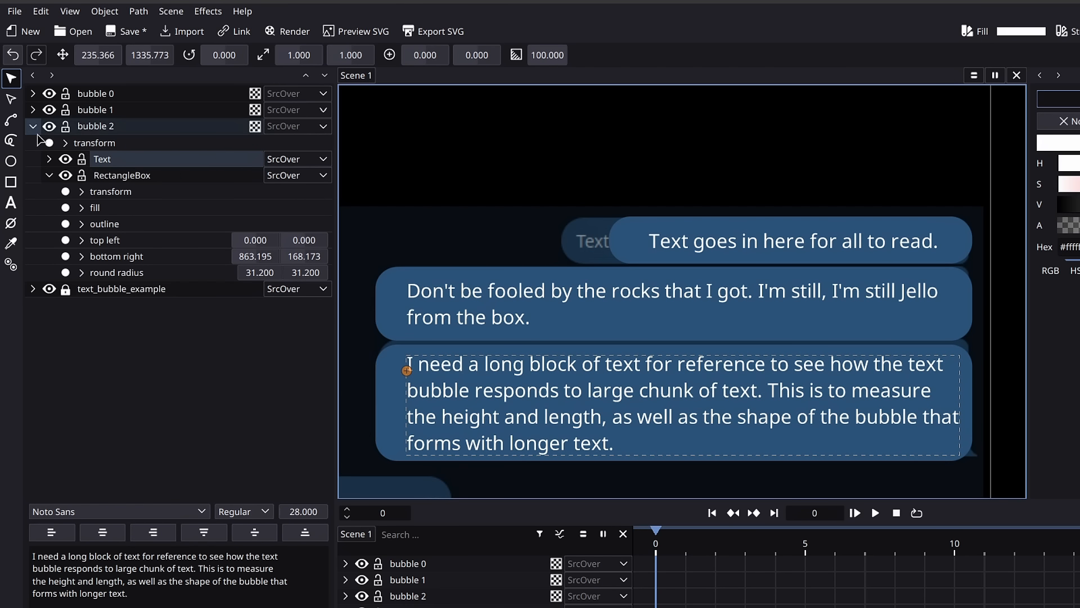
left_click(33, 126)
Hide the text_bubble_example reference image, inspect the gaps between the bubbles and deselect everything
scroll(881, 364, "up", 6)
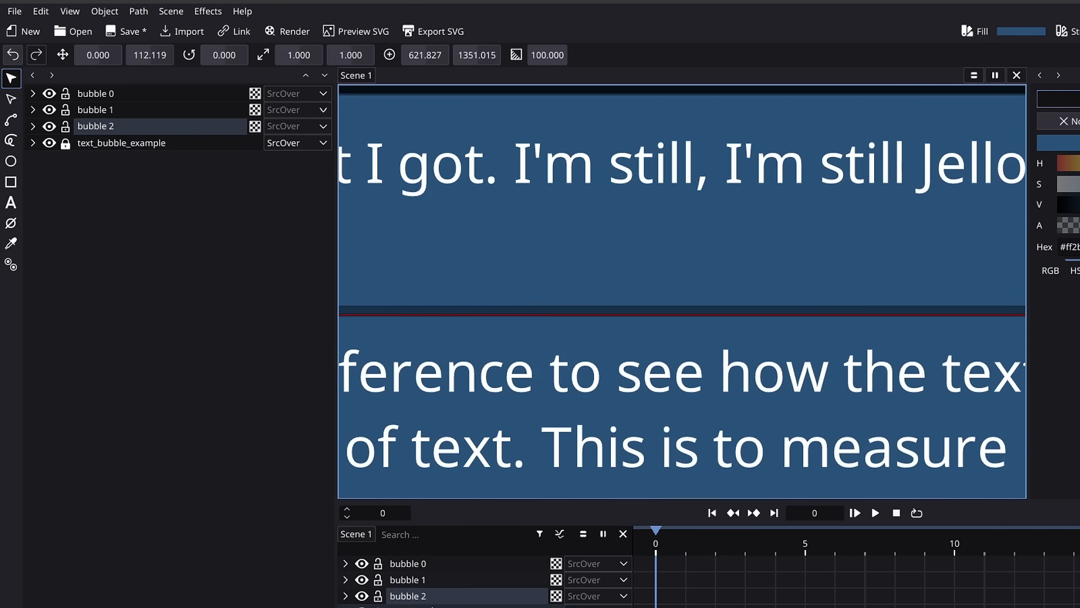
left_click(49, 143)
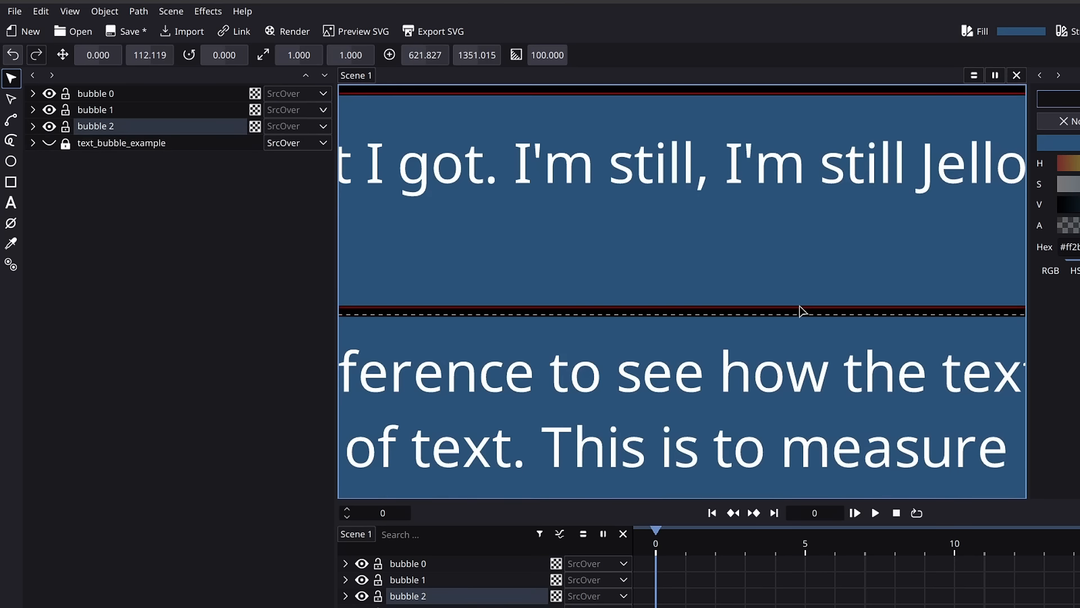
scroll(800, 309, "down", 2)
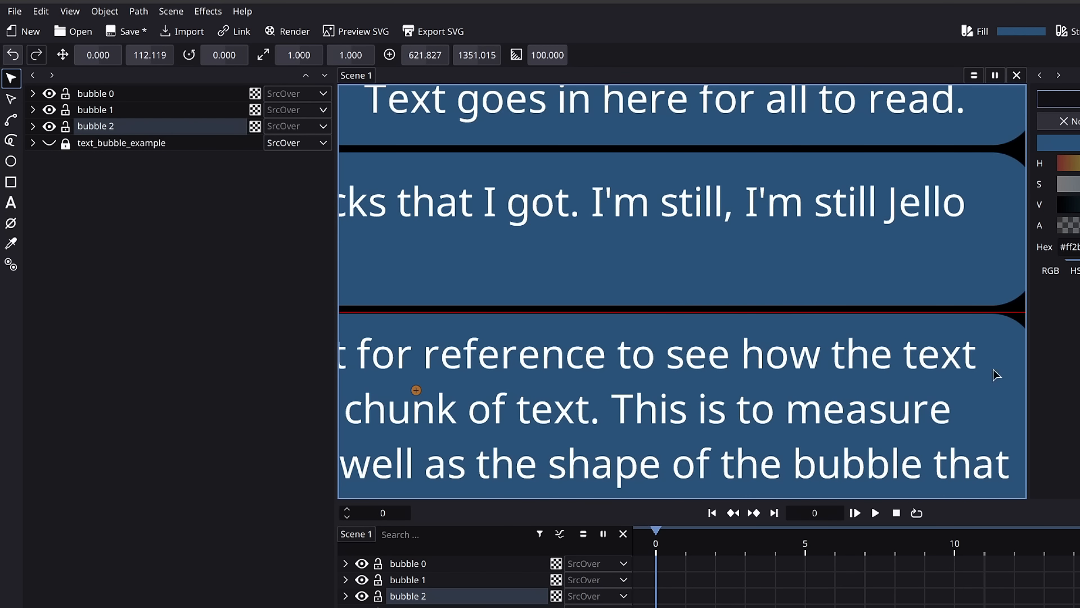
scroll(996, 374, "down", 5)
left_click(975, 345)
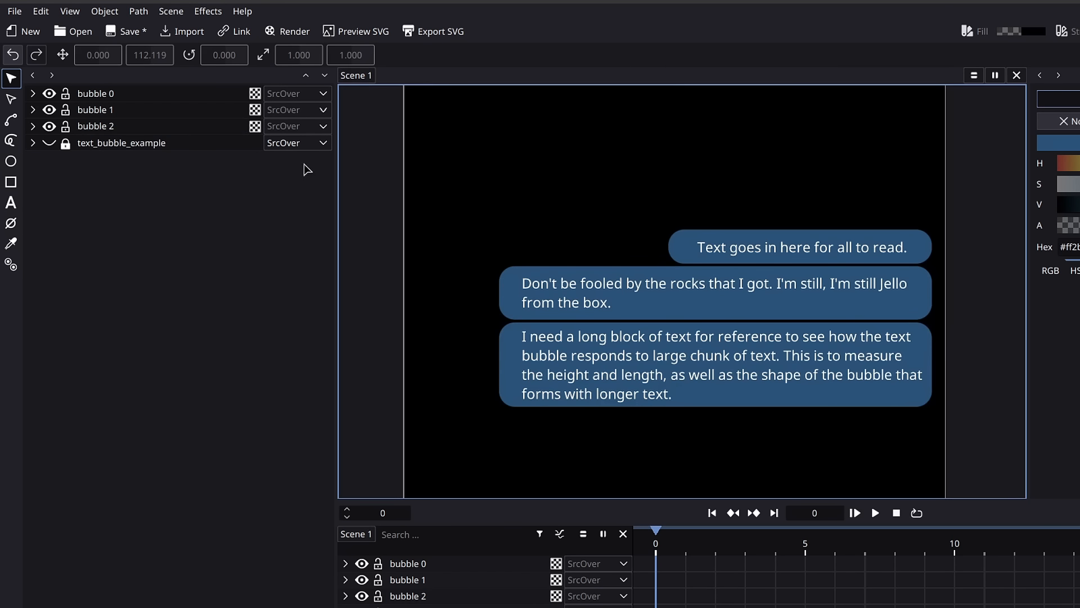
Duplicate the bubble 0 group and place the copy below bubble 2 in the layer order
left_click(100, 95)
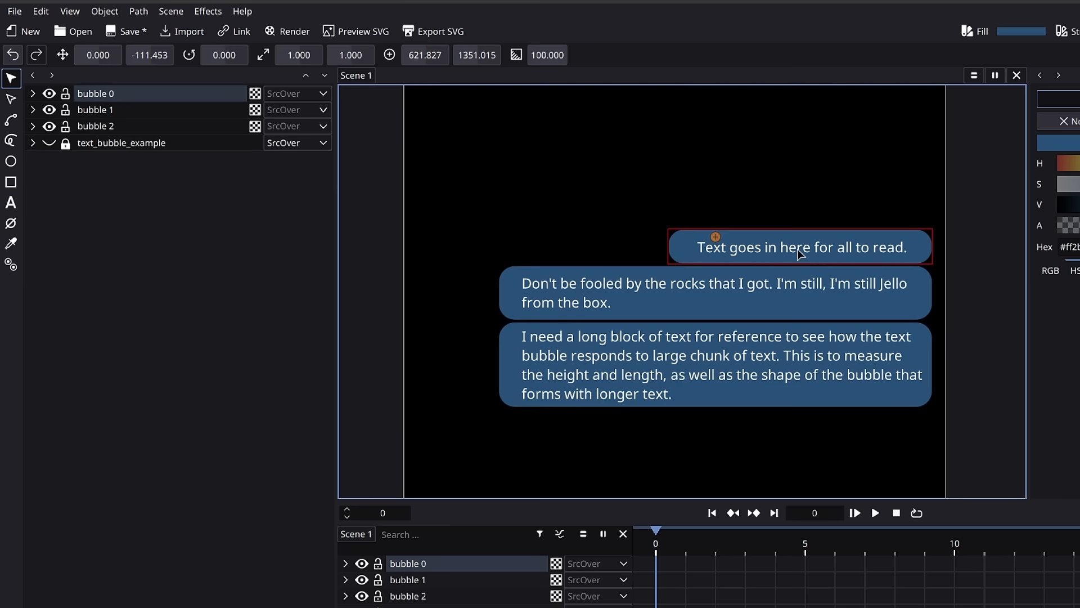
key("ctrl+d")
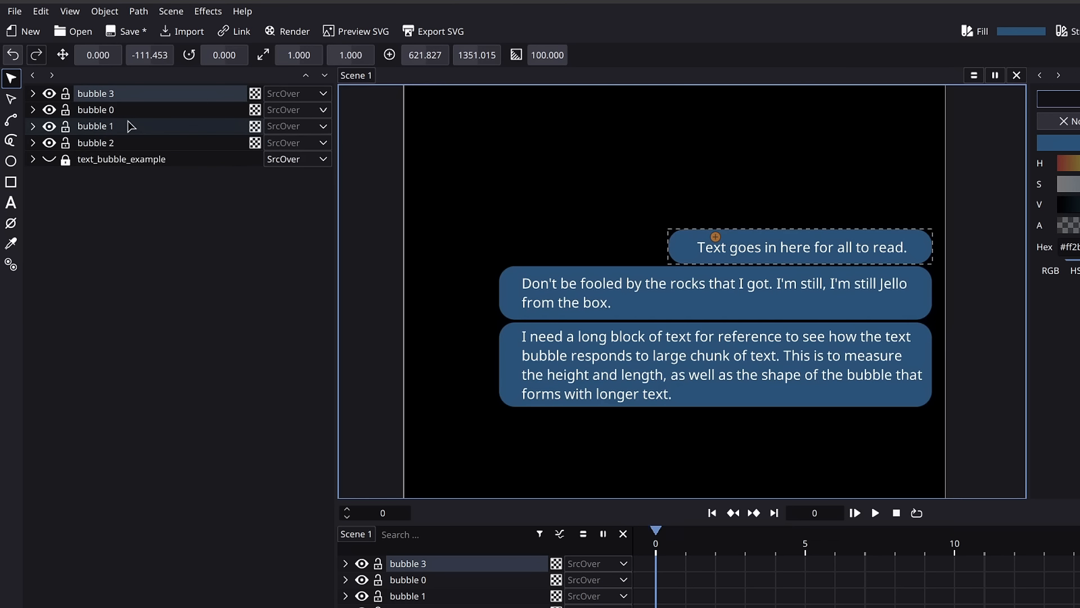
left_click_drag(106, 100, 112, 150)
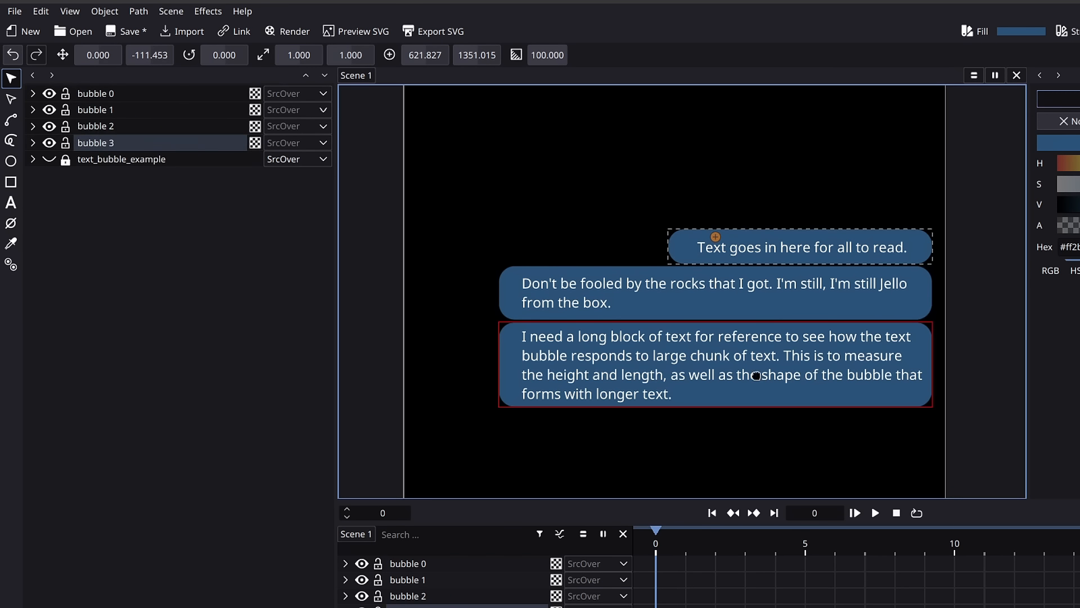
Move the bubble 3 group down about 384 px and about 504 px toward the scene's left edge
left_click_drag(755, 370, 754, 254)
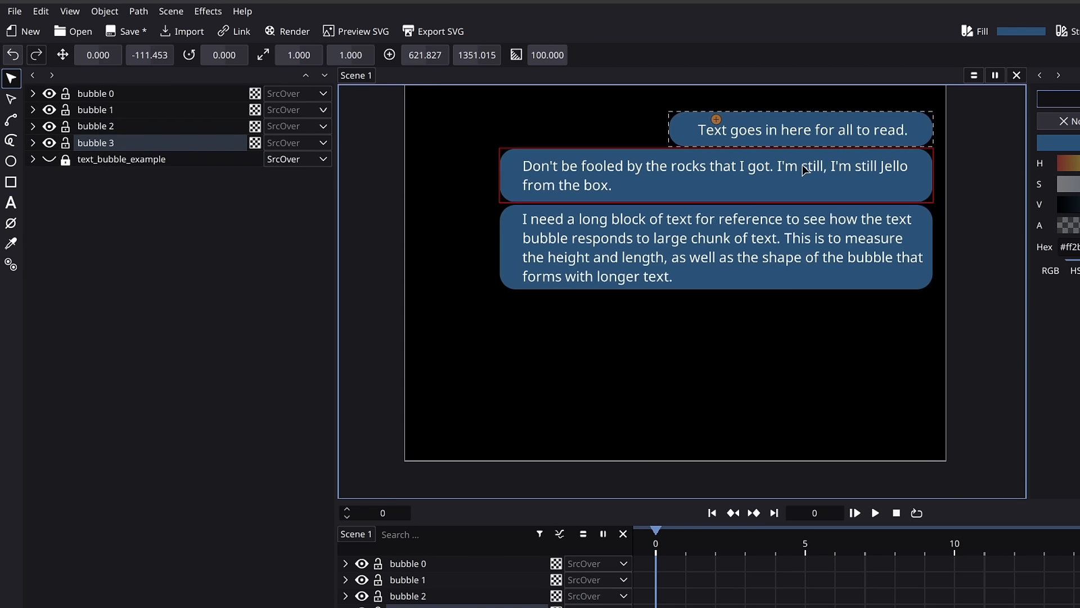
key("g")
key("y")
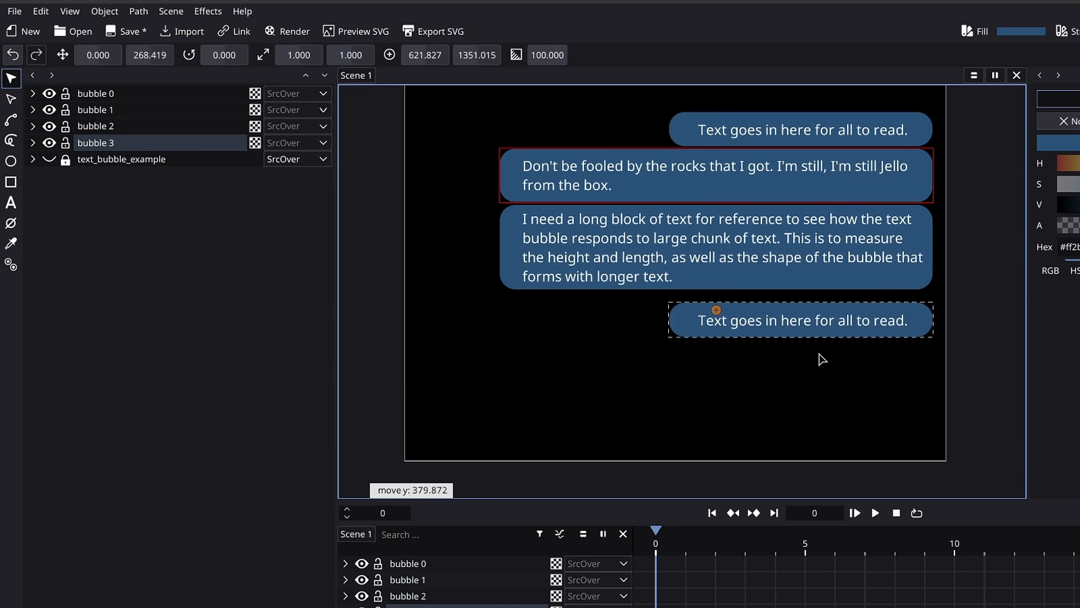
left_click(754, 360)
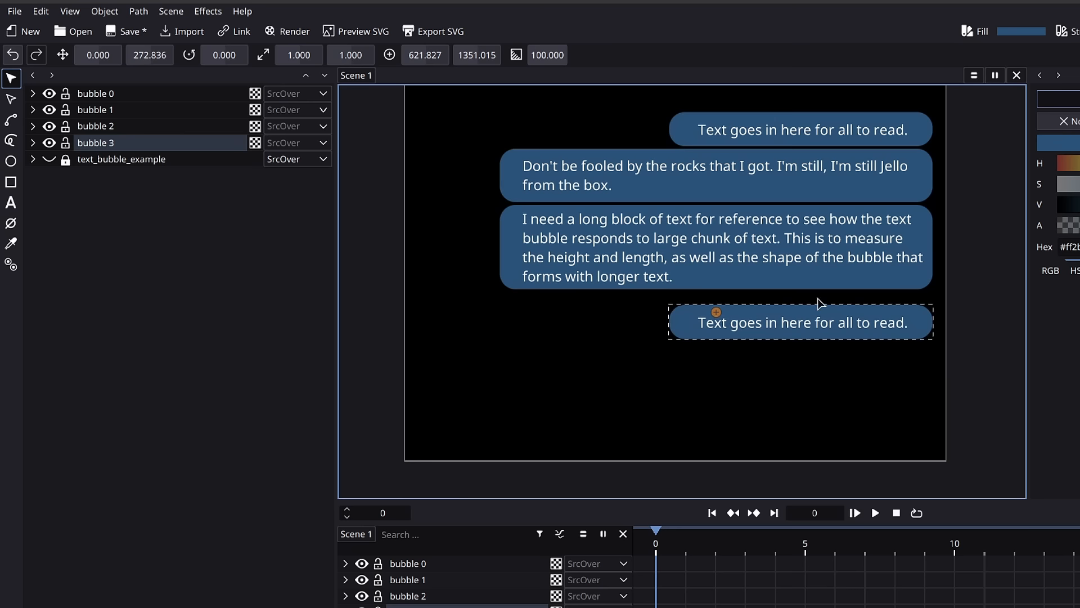
key("g")
key("x")
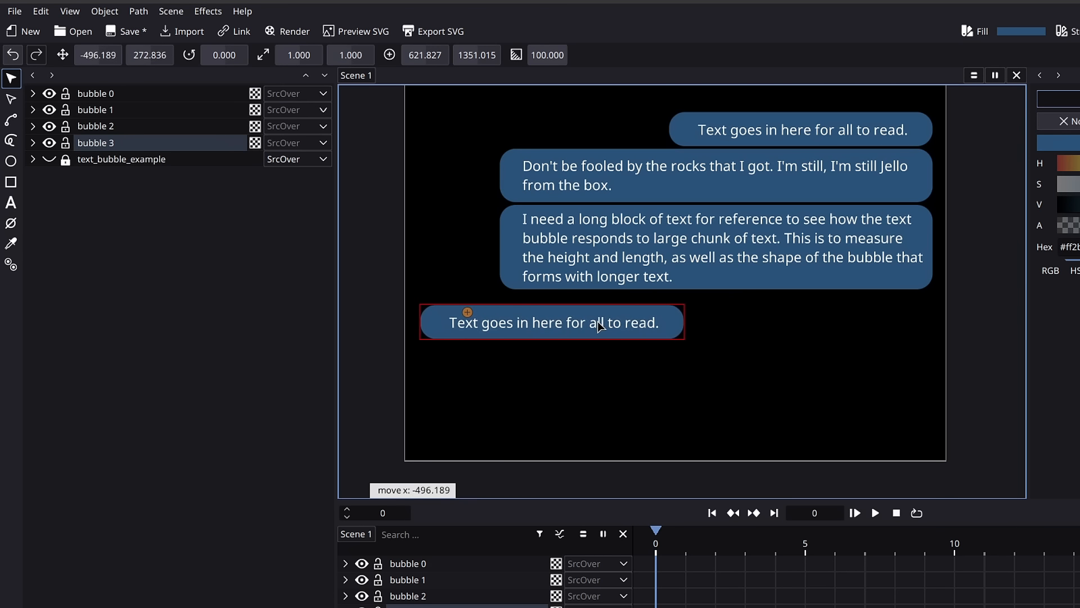
left_click(593, 322)
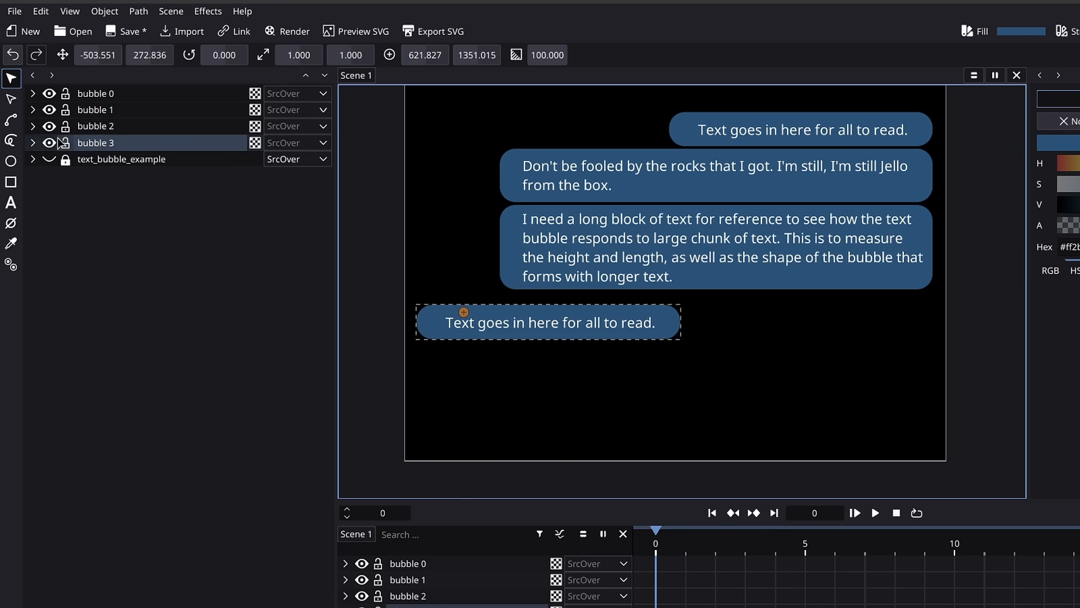
Move the bubble 3 text about 21 px to the left inside its box
left_click(32, 142)
left_click(107, 175)
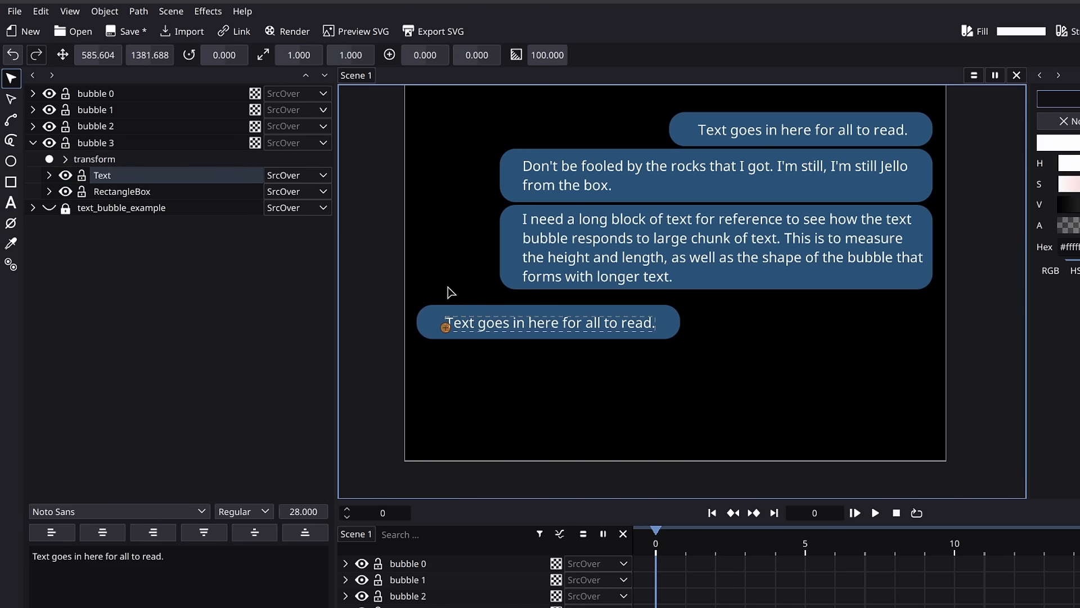
key("g")
key("x")
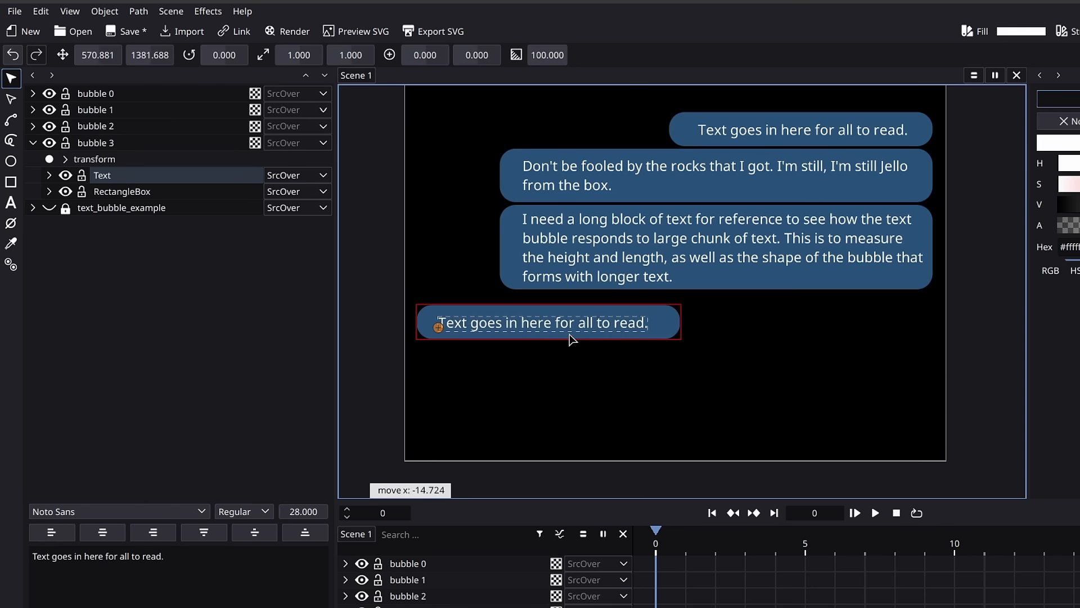
left_click(568, 339)
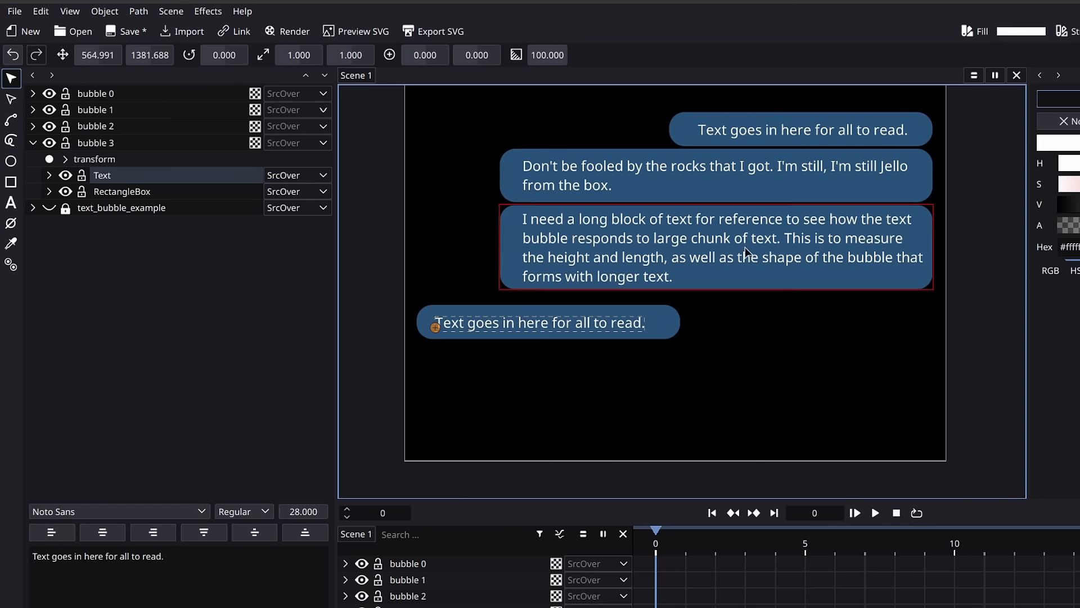
Recolor the bubble 3 RectangleBox fill to dark olive #111207, then deselect it and collapse the group
left_click(675, 329)
left_click(122, 191)
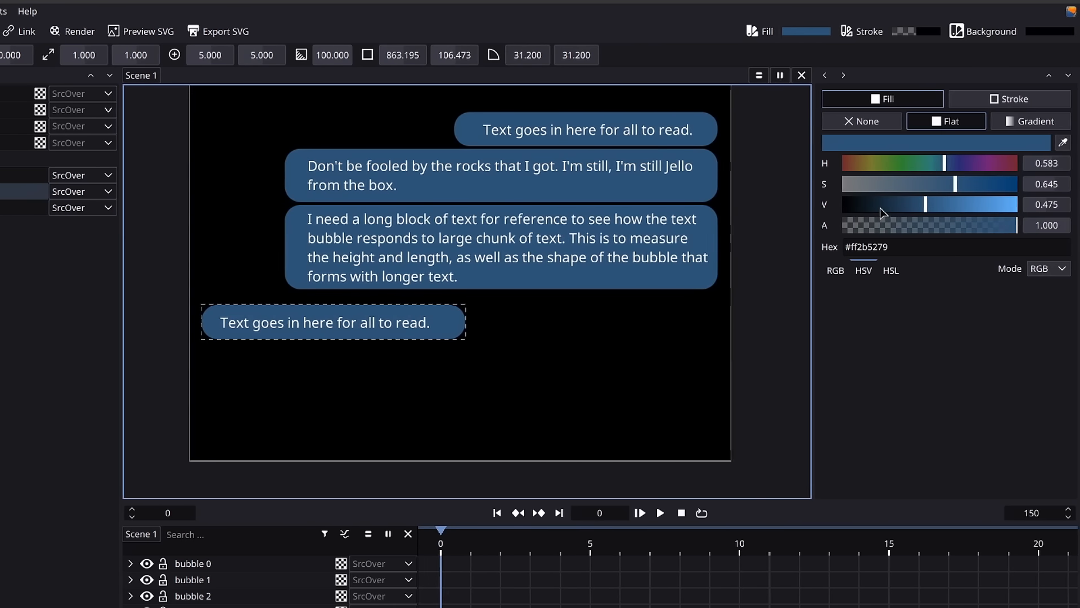
left_click(857, 204)
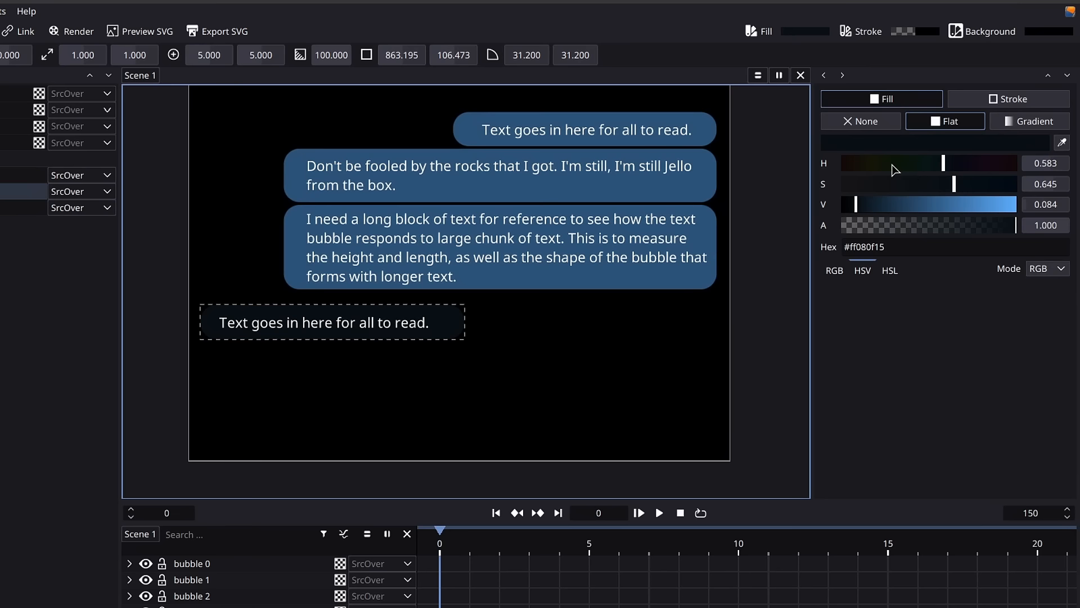
left_click(874, 163)
left_click_drag(953, 187, 948, 186)
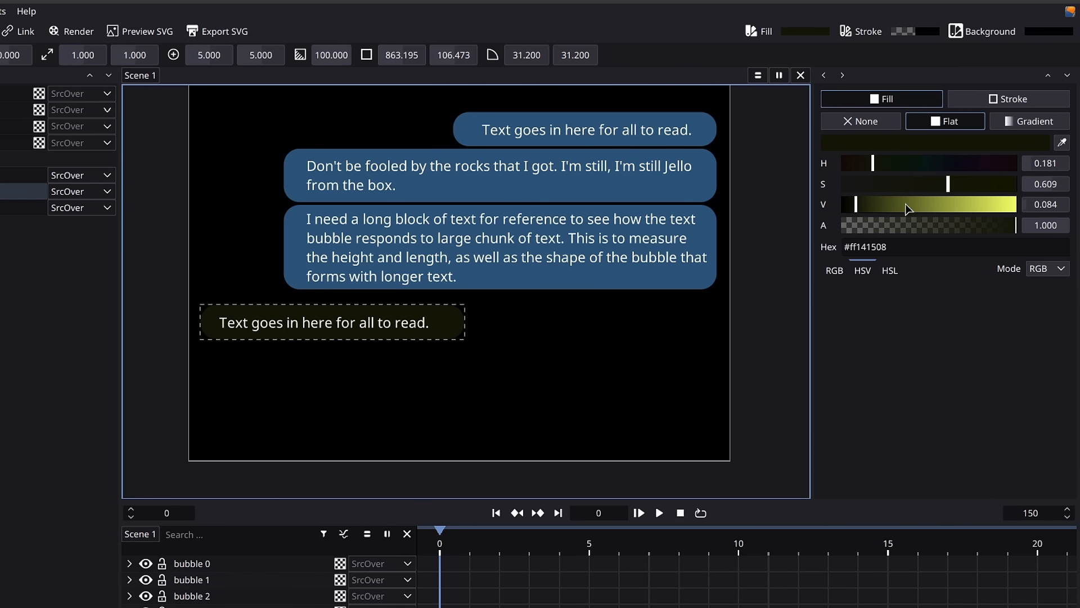
left_click(854, 210)
left_click(519, 433)
left_click(1, 142)
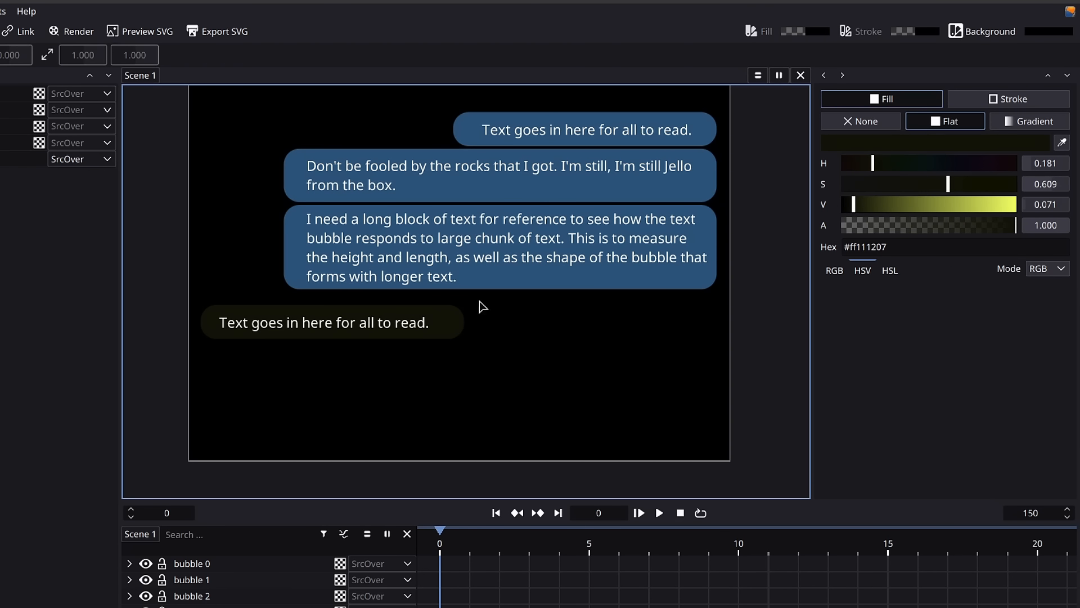
Draw a rectangle about 1105 × 1942 px covering the whole scene and place it at the bottom of the layer order
scroll(521, 315, "down", 5)
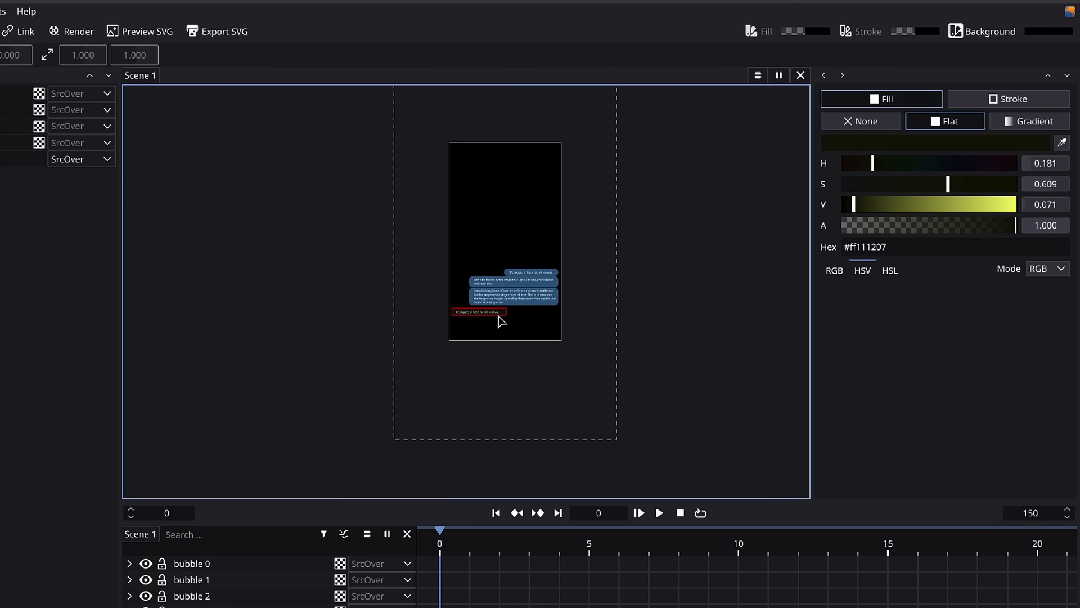
key("ctrl+0")
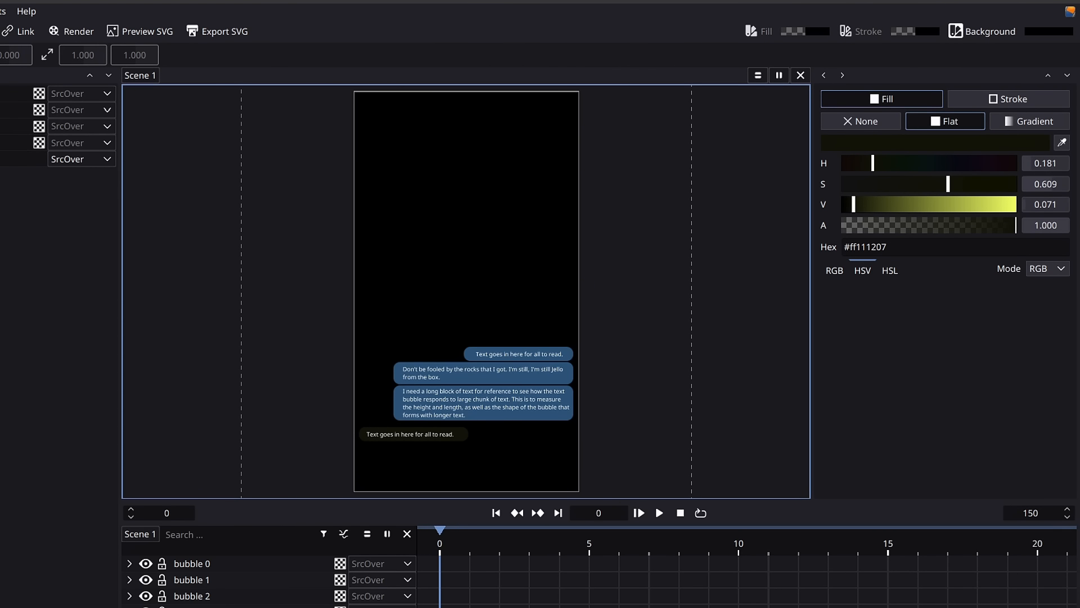
left_click_drag(347, 87, 581, 492)
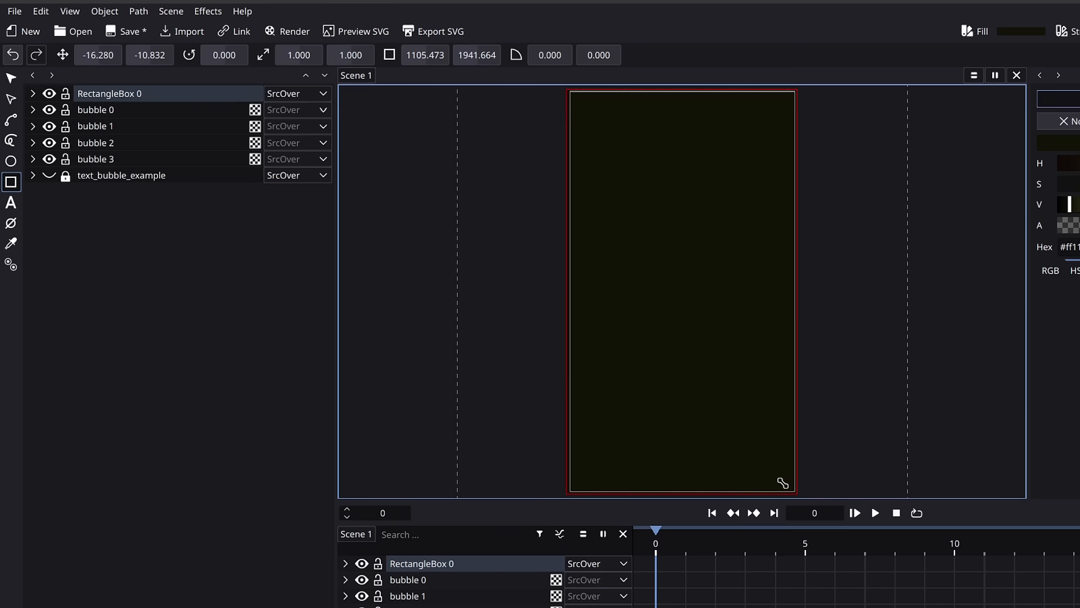
left_click_drag(108, 92, 123, 203)
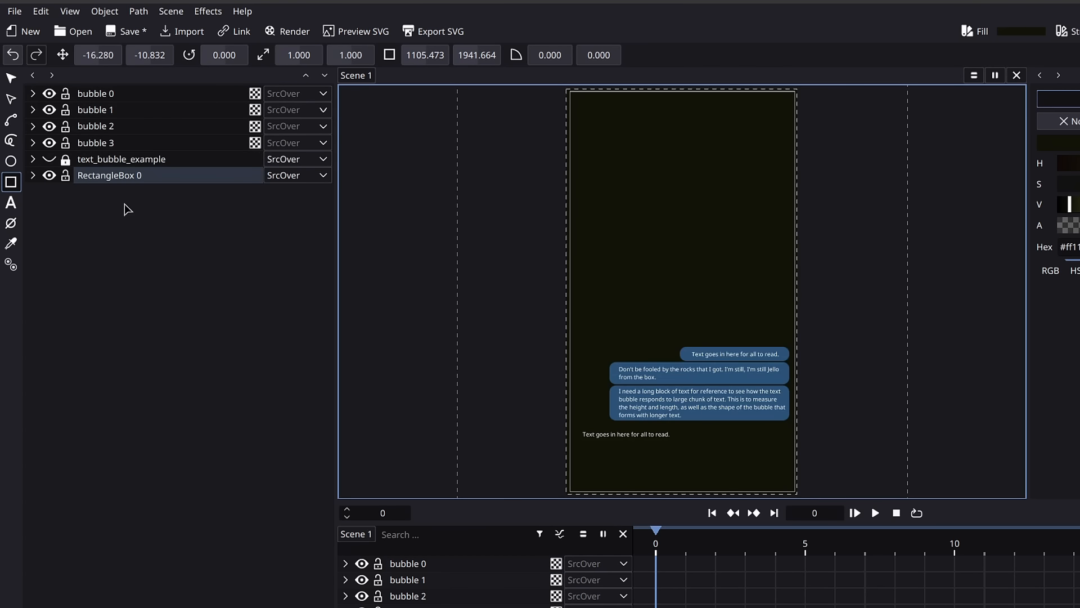
Rename the scene-covering rectangle "background" and lock it
right_click(96, 173)
left_click(159, 265)
type("background")
key("Return")
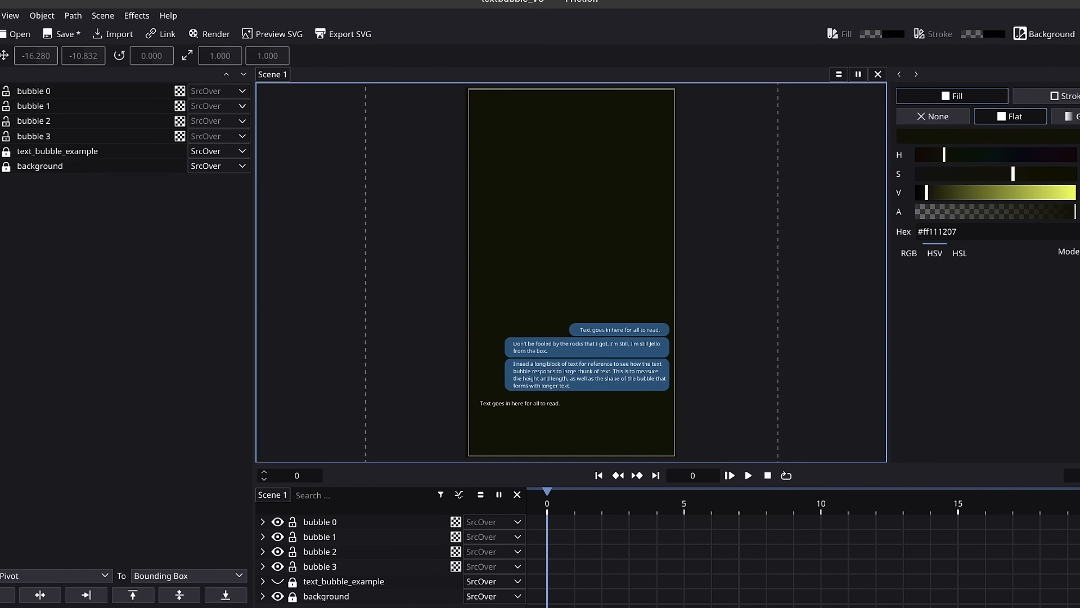
left_click(943, 195)
left_click(956, 194)
left_click(1005, 156)
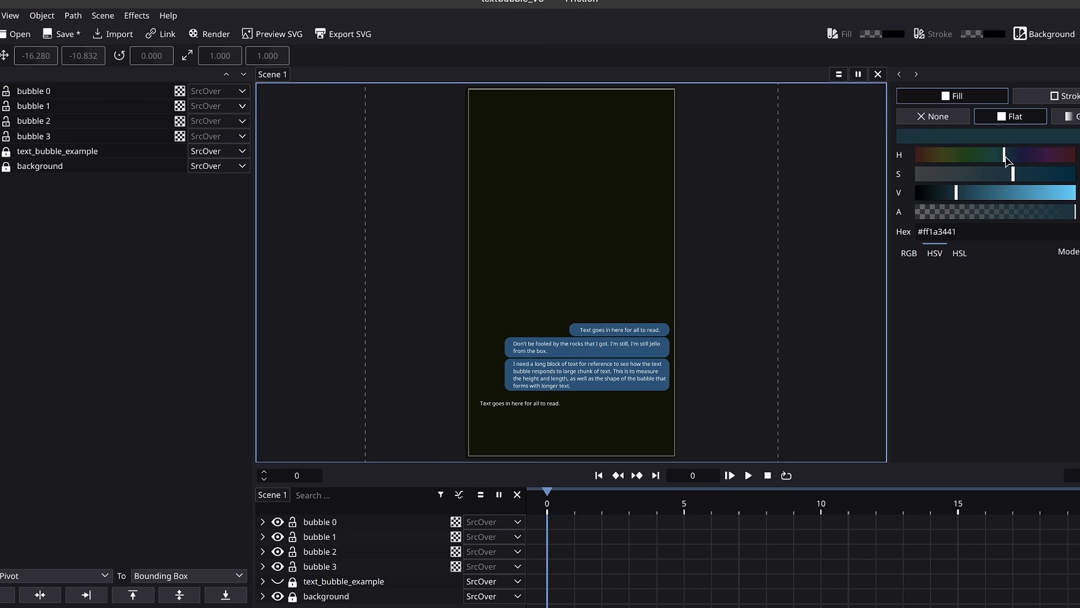
Unlock the background rectangle and set its fill to dark navy #0a121d
left_click(6, 166)
left_click(40, 166)
left_click(989, 155)
left_click(968, 192)
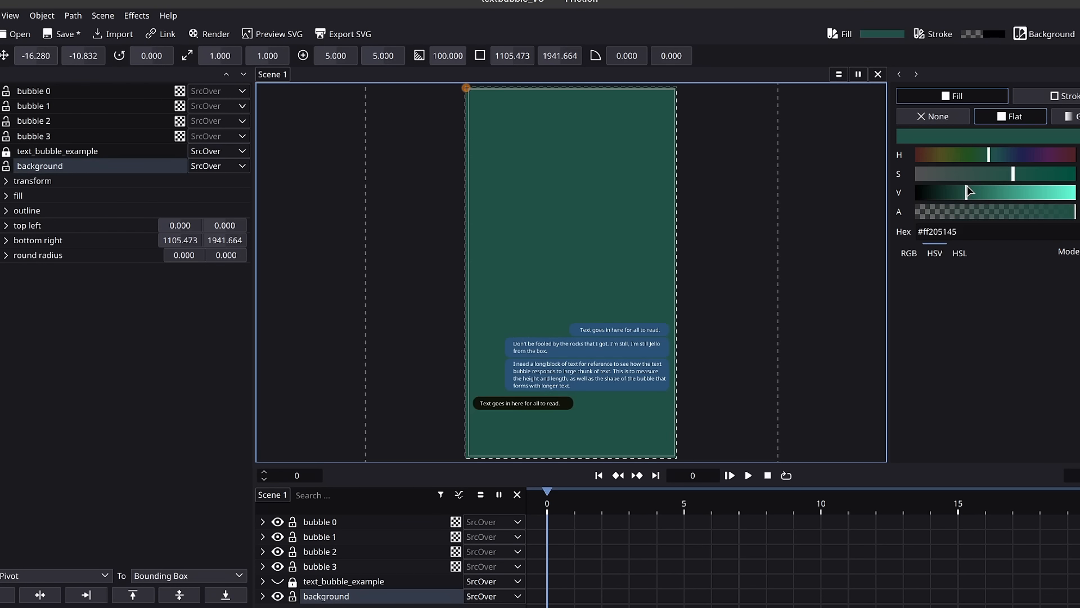
left_click(948, 193)
left_click(1011, 156)
left_click(934, 194)
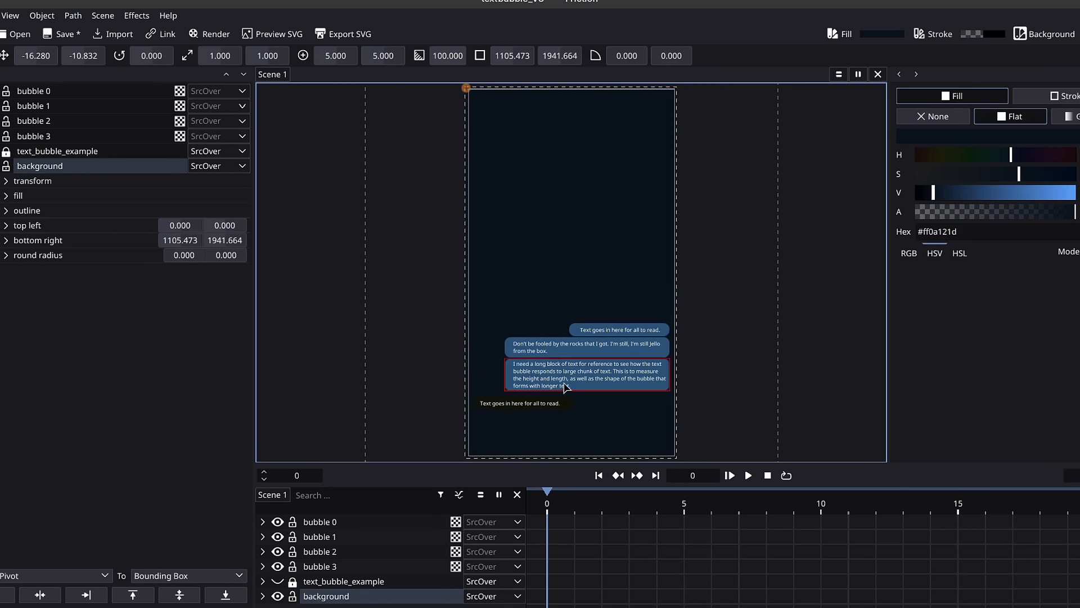
scroll(560, 387, "up", 12)
left_click(554, 430)
left_click(934, 193)
key("ctrl+z")
left_click(1, 166)
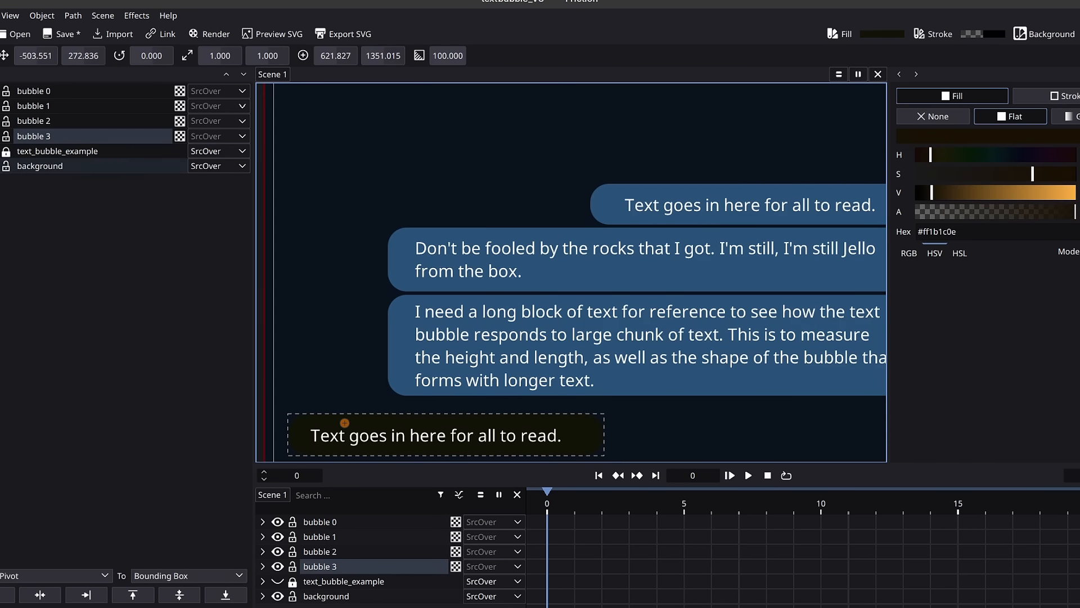
Darken the bubble 3 RectangleBox fill slightly and shift its hue toward green
left_click(1, 136)
left_click(54, 181)
left_click_drag(932, 191, 929, 192)
mouse_move(958, 160)
left_mouse_down()
mouse_move(999, 161)
mouse_move(959, 157)
left_mouse_up()
left_click(468, 185)
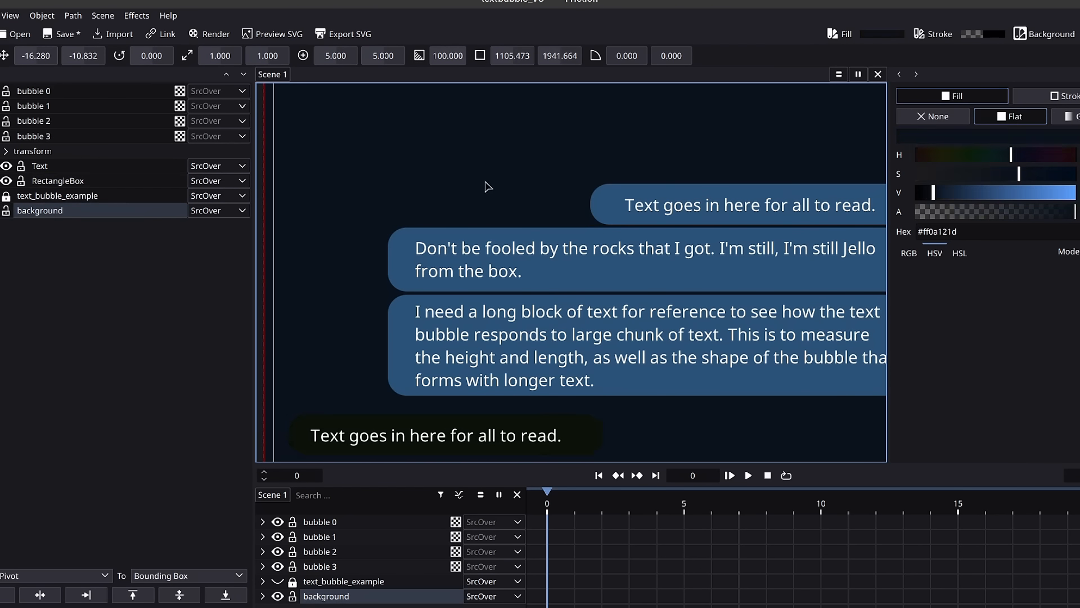
Lighten the background rectangle's fill to #101b2c and collapse bubble 3 in the object list
left_click_drag(584, 319, 548, 219)
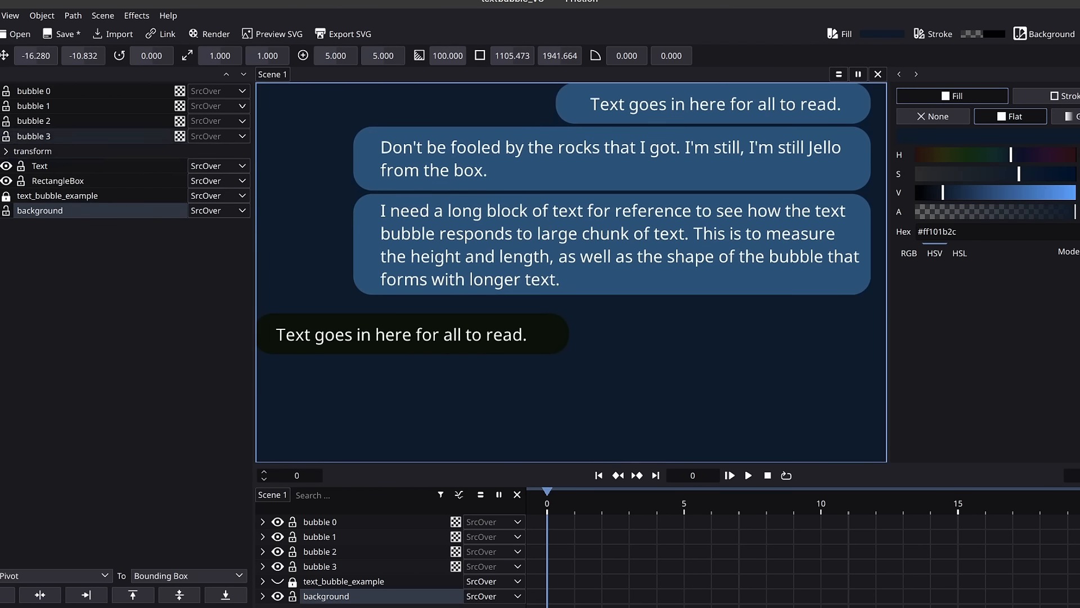
left_click(1, 137)
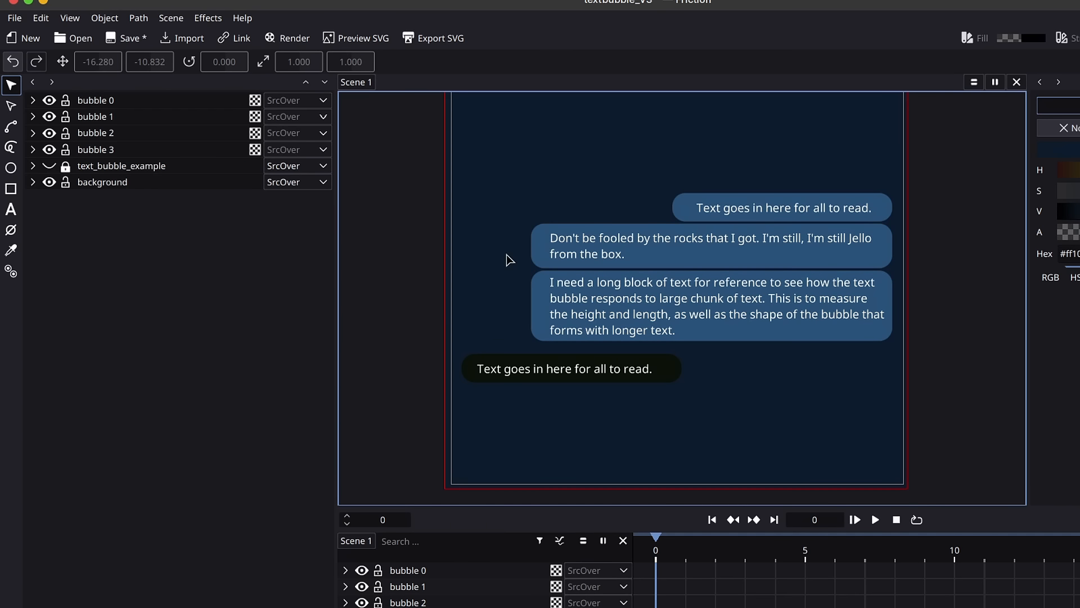
Expand bubbles 0, 1, 2 and 3 in the object list to reach their properties
left_click(32, 100)
left_click(49, 149)
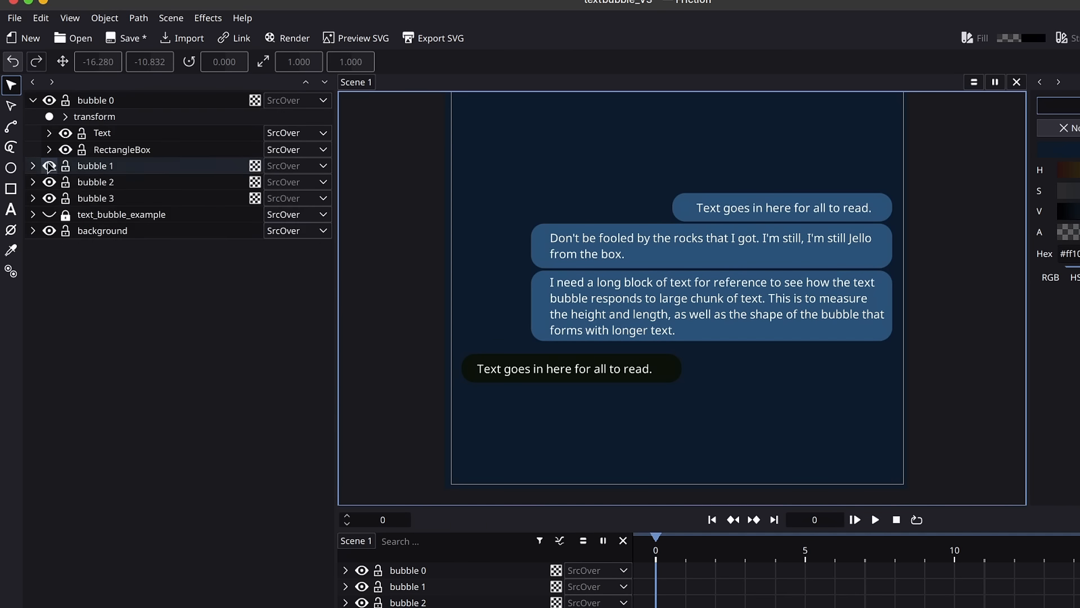
left_click(33, 165)
left_click(49, 214)
left_click(49, 214)
left_click(32, 231)
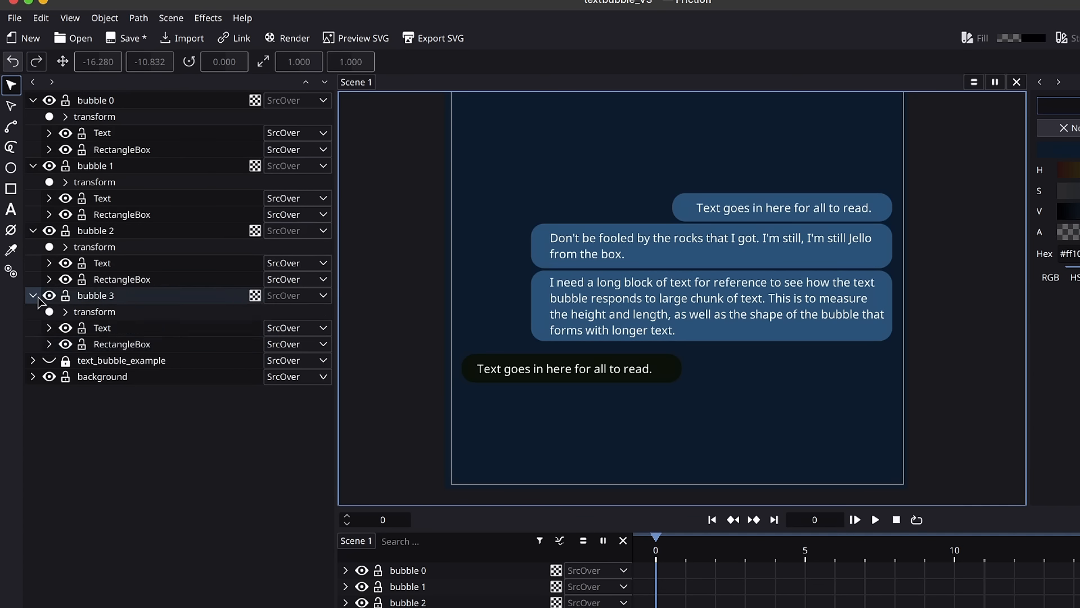
left_click(33, 295)
Expand the transform and translation properties of all four bubbles down to their separate x and y values
left_click(66, 313)
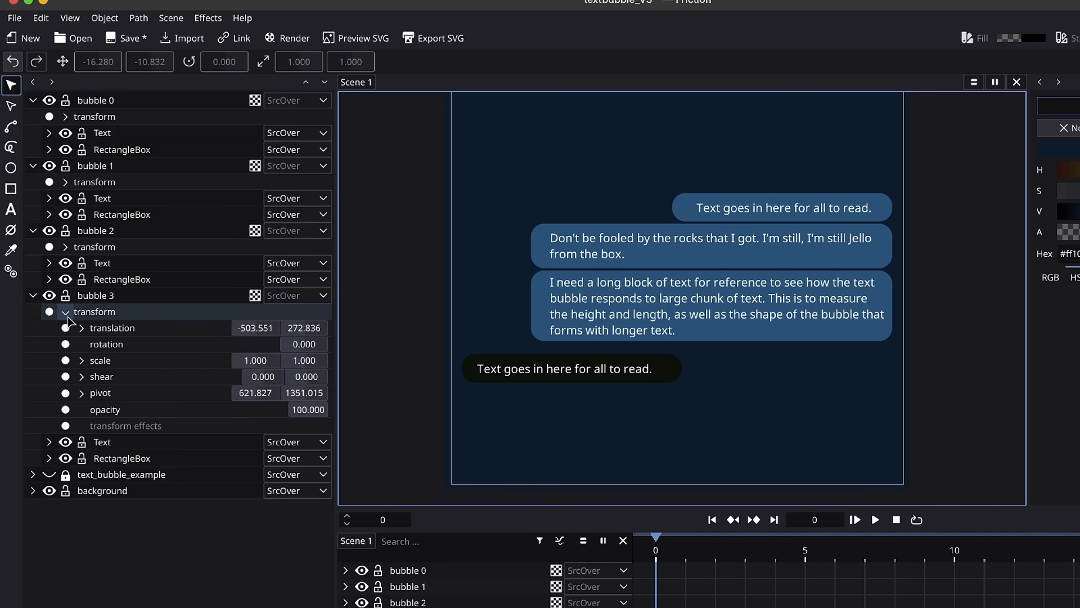
left_click(67, 248)
left_click(66, 182)
left_click(66, 116)
left_click(82, 133)
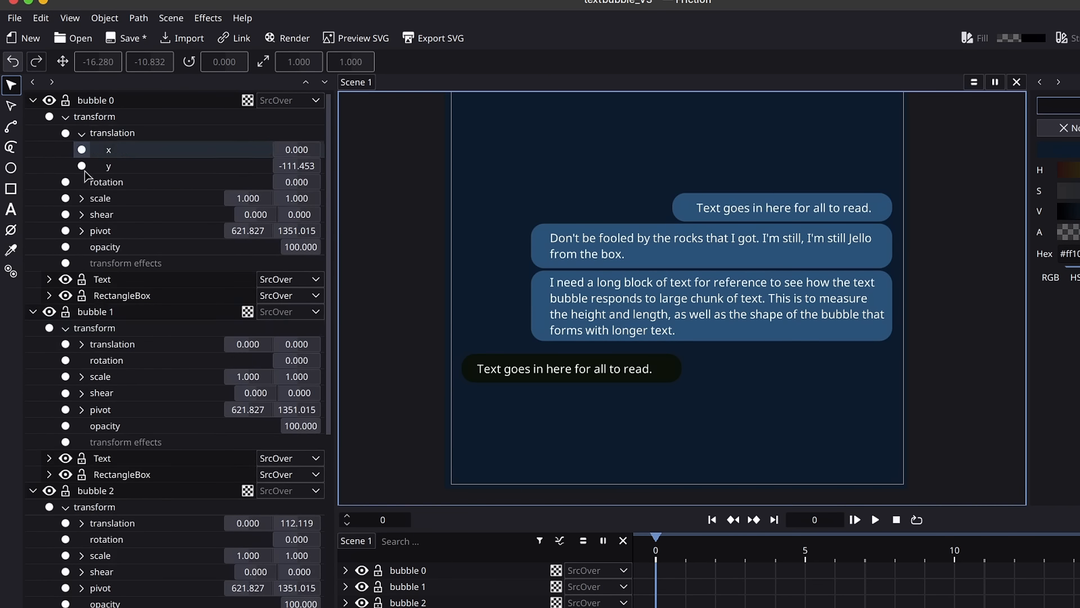
left_click(82, 344)
scroll(95, 399, "down", 3)
left_click(82, 454)
scroll(113, 467, "down", 2)
left_click(82, 542)
scroll(149, 542, "down", 2)
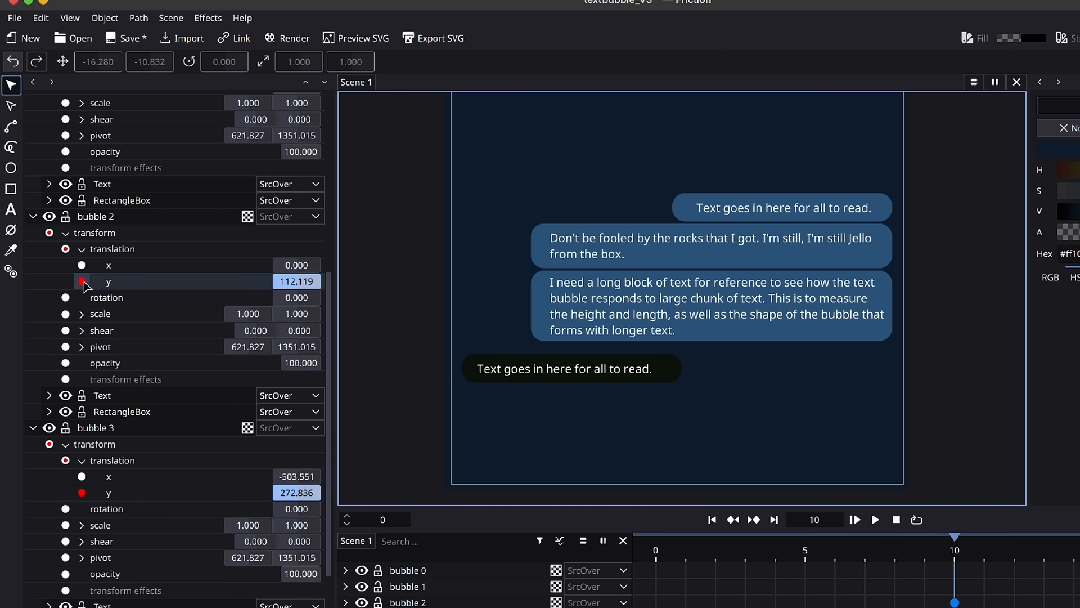
Record y translation keyframes for all four bubbles at frame 10
scroll(137, 238, "up", 3)
left_click(82, 222)
scroll(145, 218, "up", 3)
scroll(145, 218, "up", 1)
left_click(82, 166)
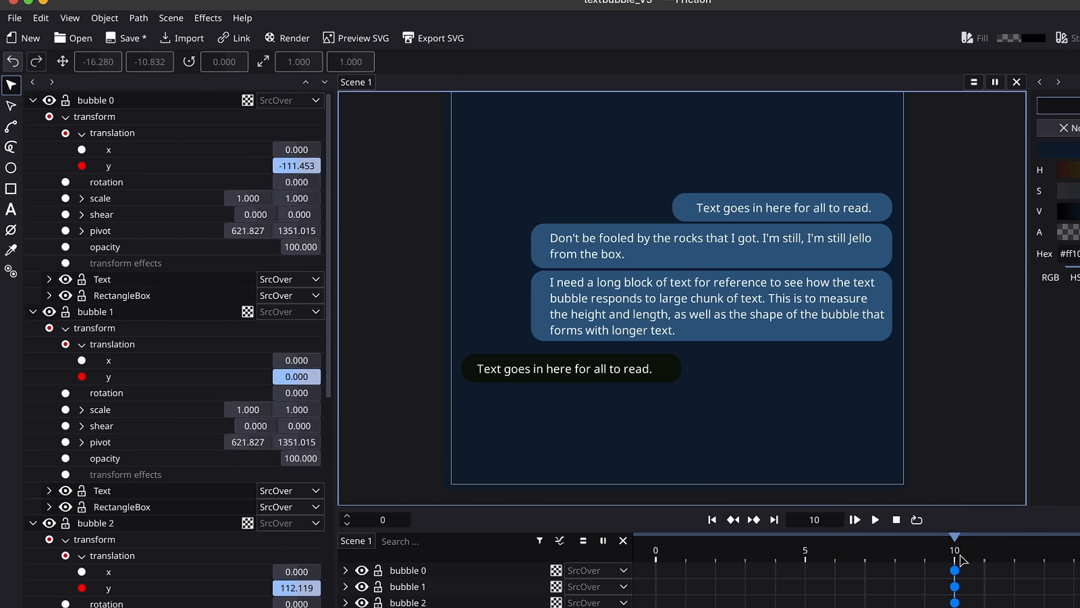
Add y translation keyframes for all four bubbles at frame 20, keeping their current positions
left_click_drag(963, 556, 1056, 584)
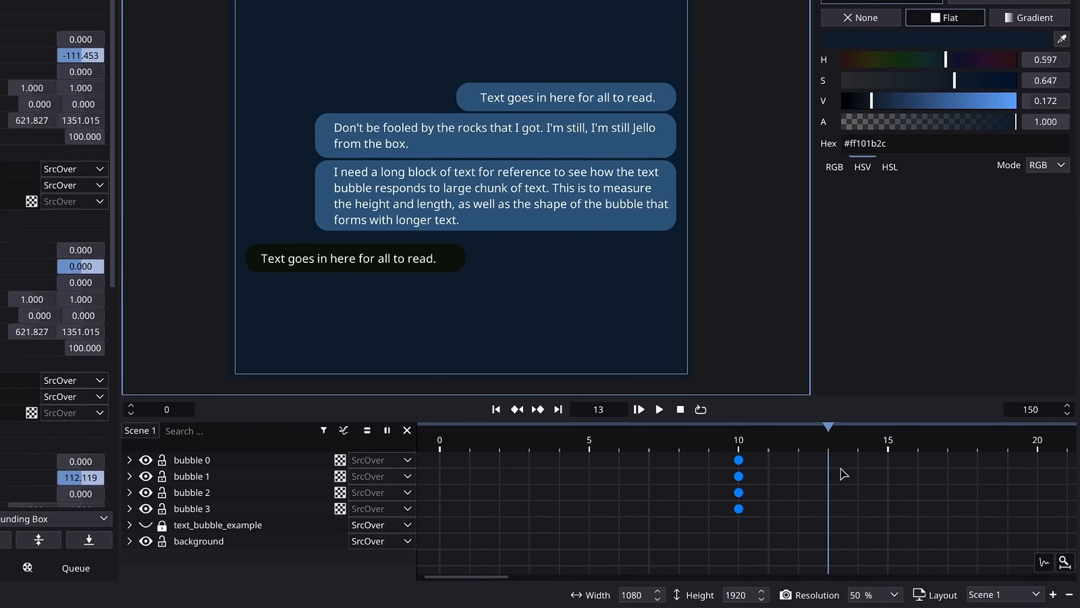
left_click_drag(845, 474, 955, 481)
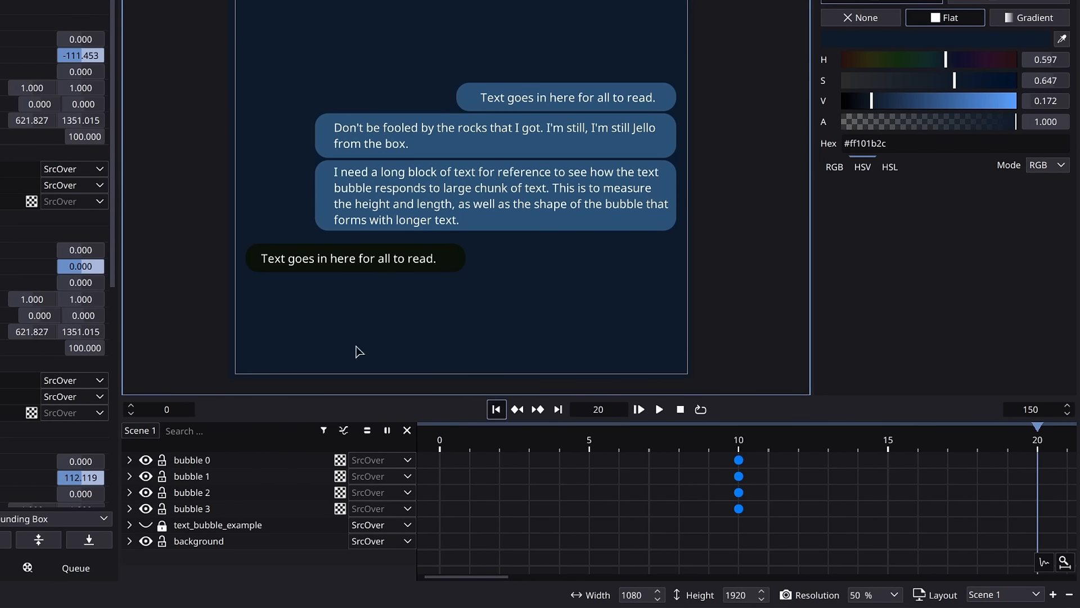
left_click(543, 104)
left_click(504, 133, "shift")
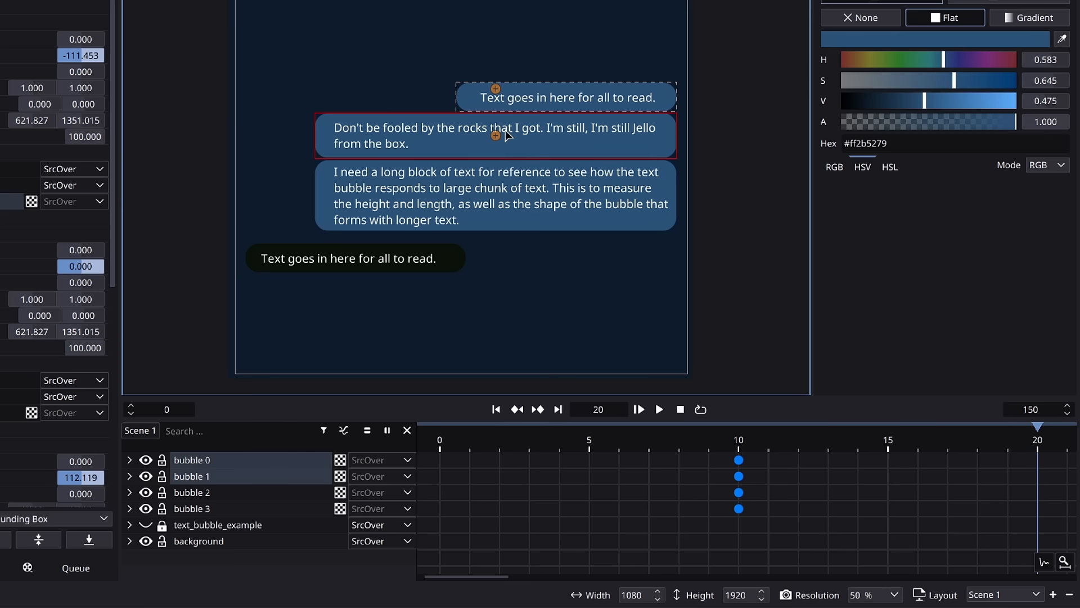
left_click(450, 197, "shift")
left_click(398, 254, "shift")
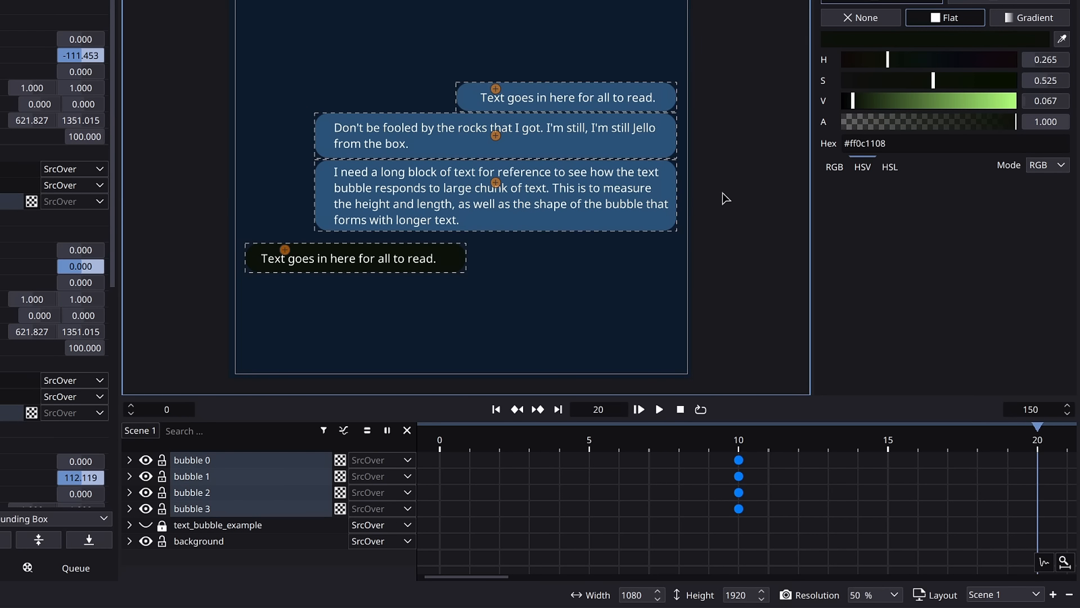
key("g")
key("y")
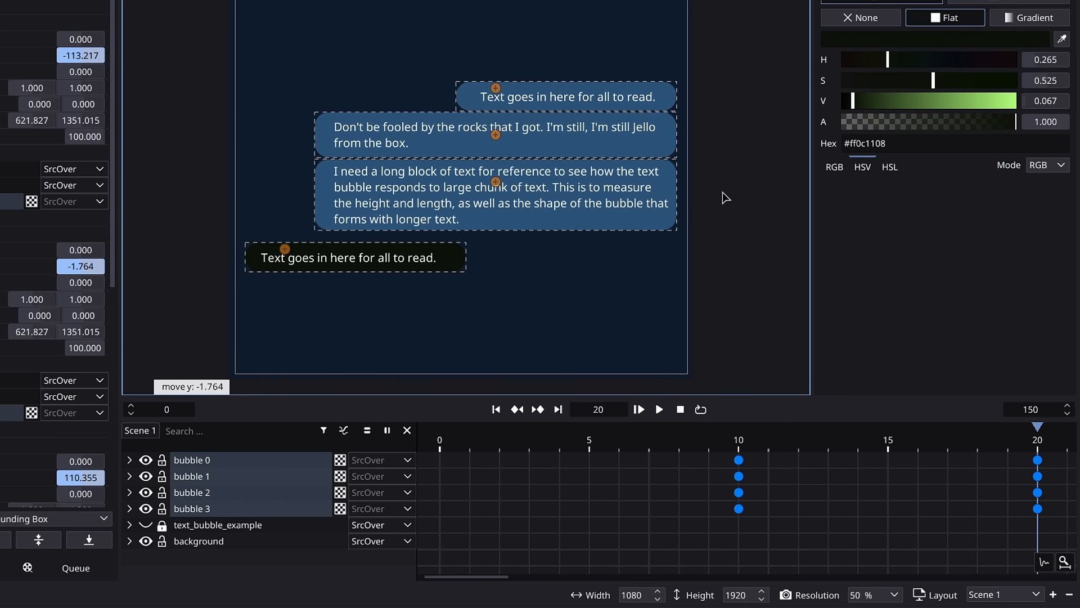
key("Escape")
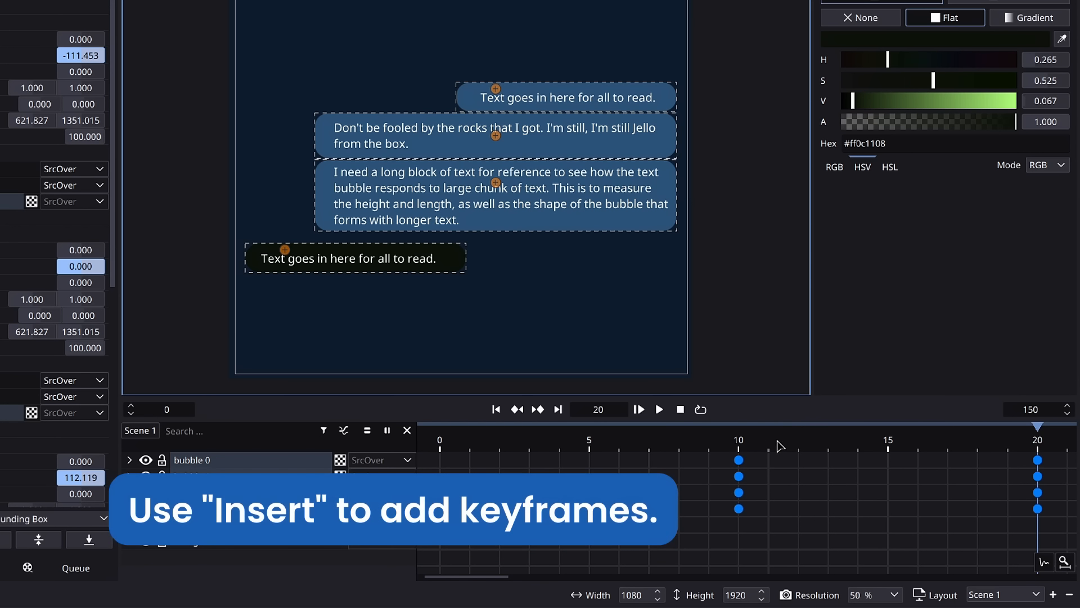
At frame 10, move all four bubbles about 44 px down along y and scrub through the motion
left_click_drag(765, 447, 739, 445)
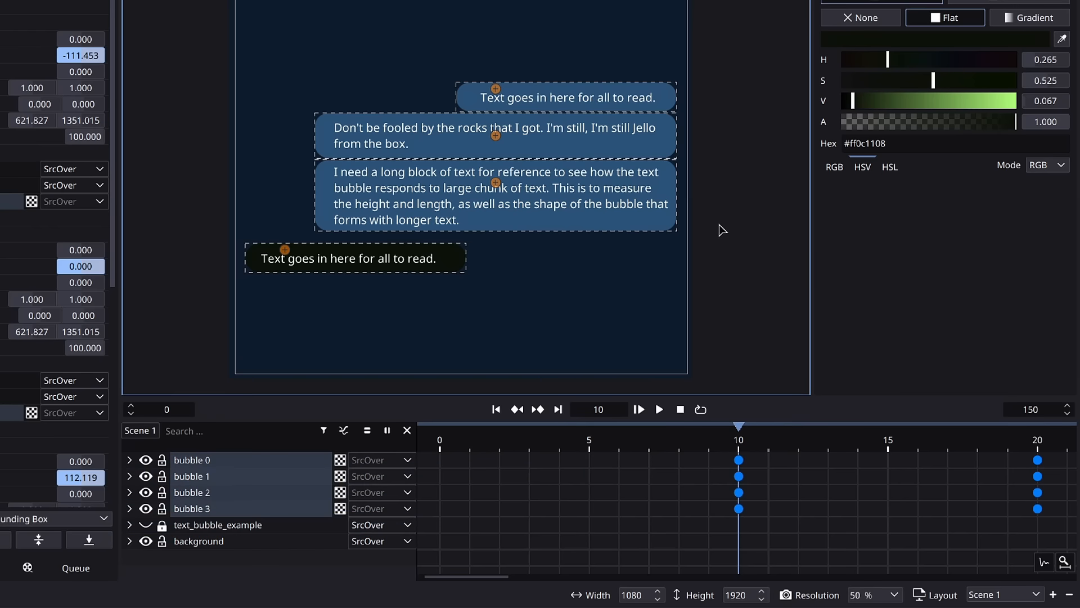
key("g")
key("y")
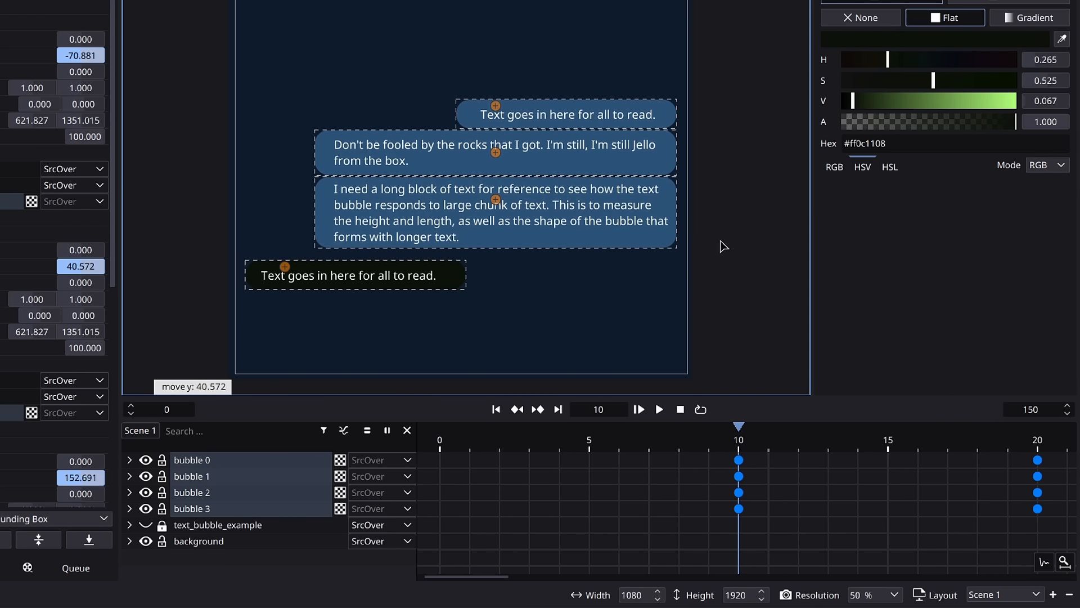
left_click(720, 242)
left_click_drag(744, 433, 754, 467)
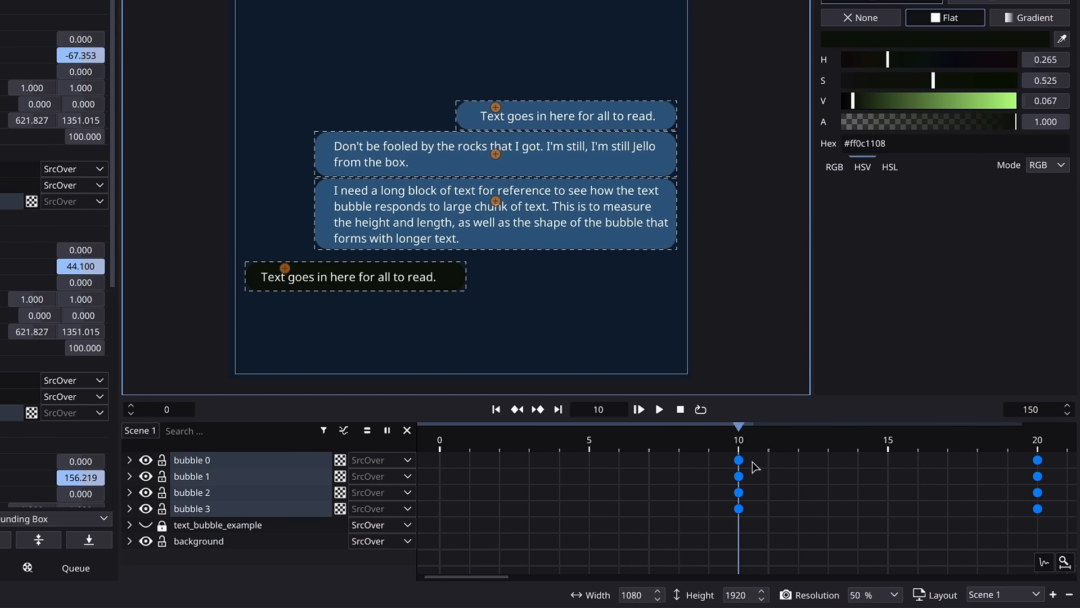
Record opacity keyframes of 100 for all four bubbles at frame 20 and save the project
left_click(1039, 445)
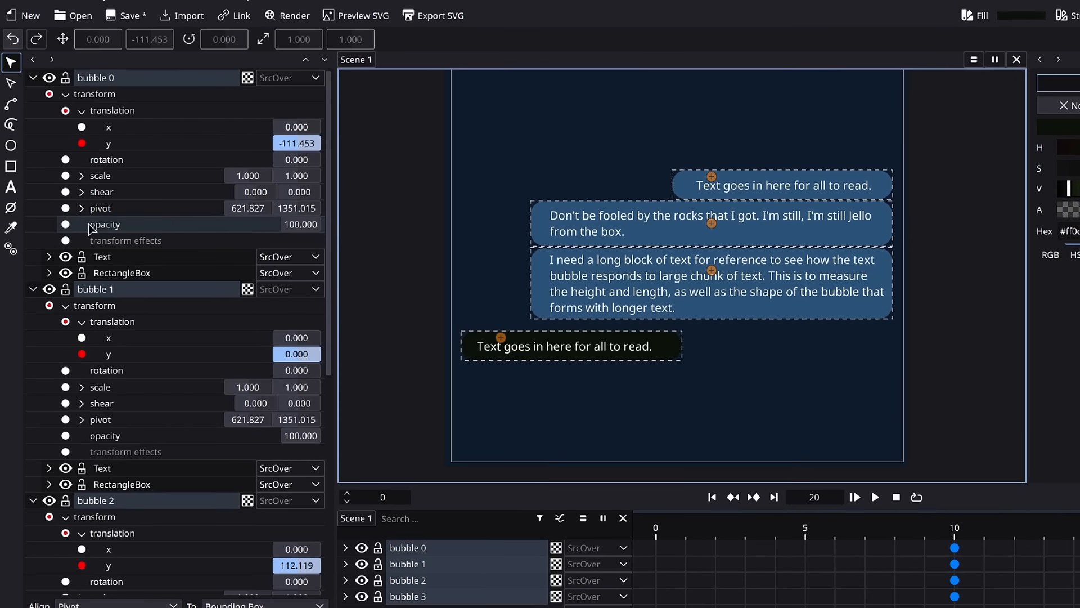
left_click(66, 225)
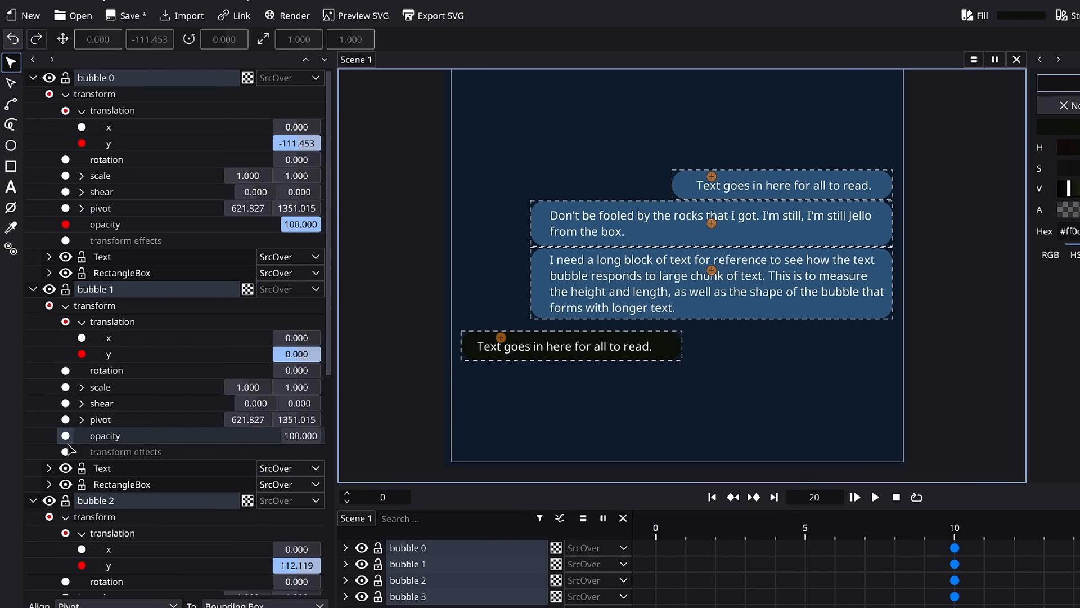
left_click(66, 436)
scroll(85, 462, "down", 5)
left_click(66, 479)
scroll(79, 490, "down", 5)
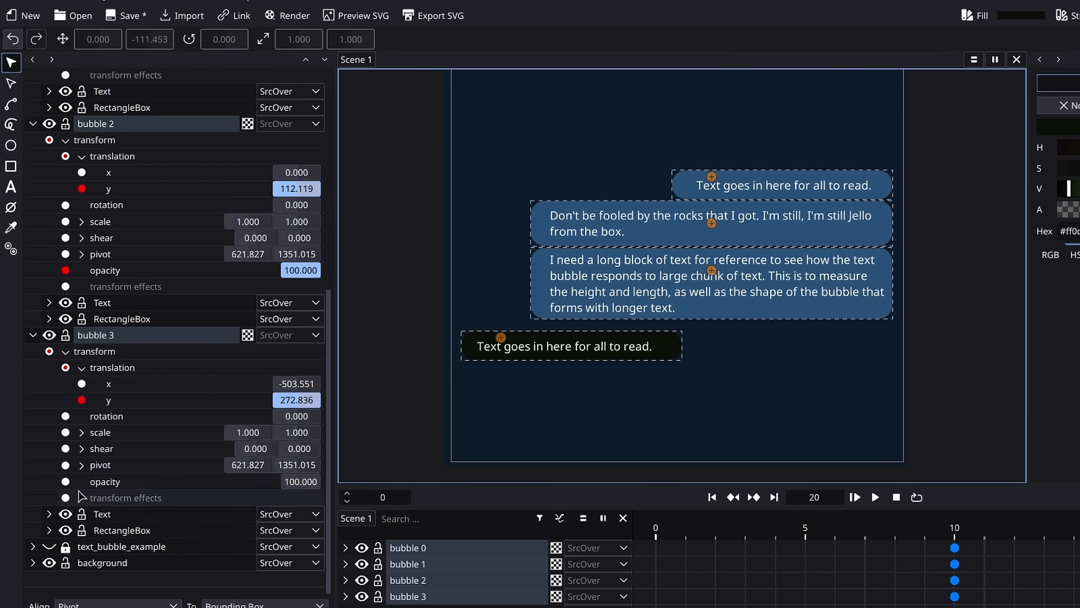
left_click(66, 482)
scroll(133, 388, "up", 7)
key("ctrl+s")
At frame 10, set the opacity of bubbles 3, 2, 1 and 0 to 0
scroll(123, 367, "down", 6)
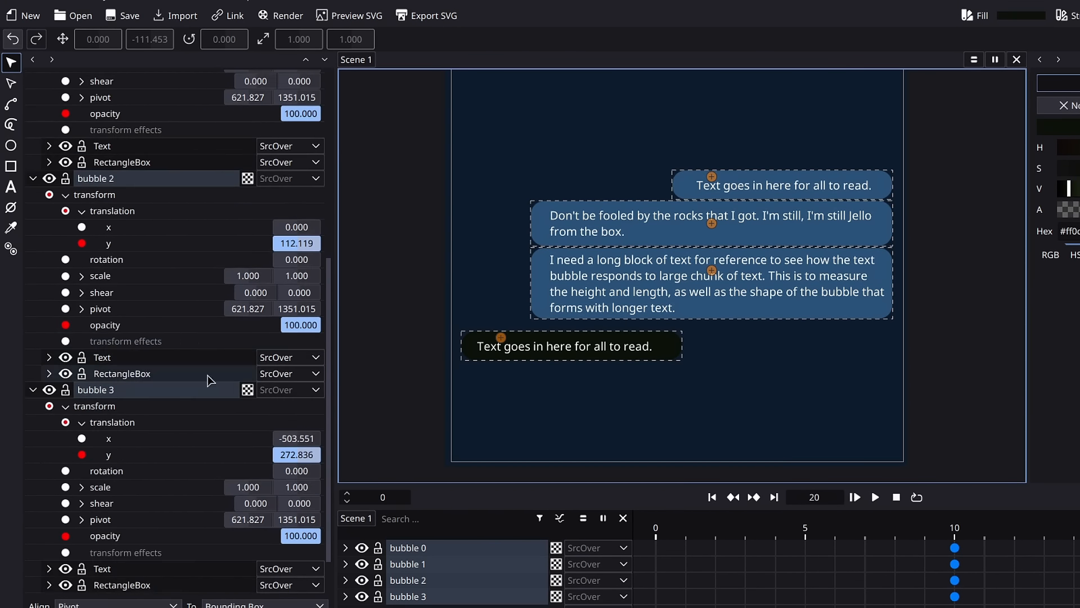
scroll(211, 377, "down", 2)
left_click(965, 534)
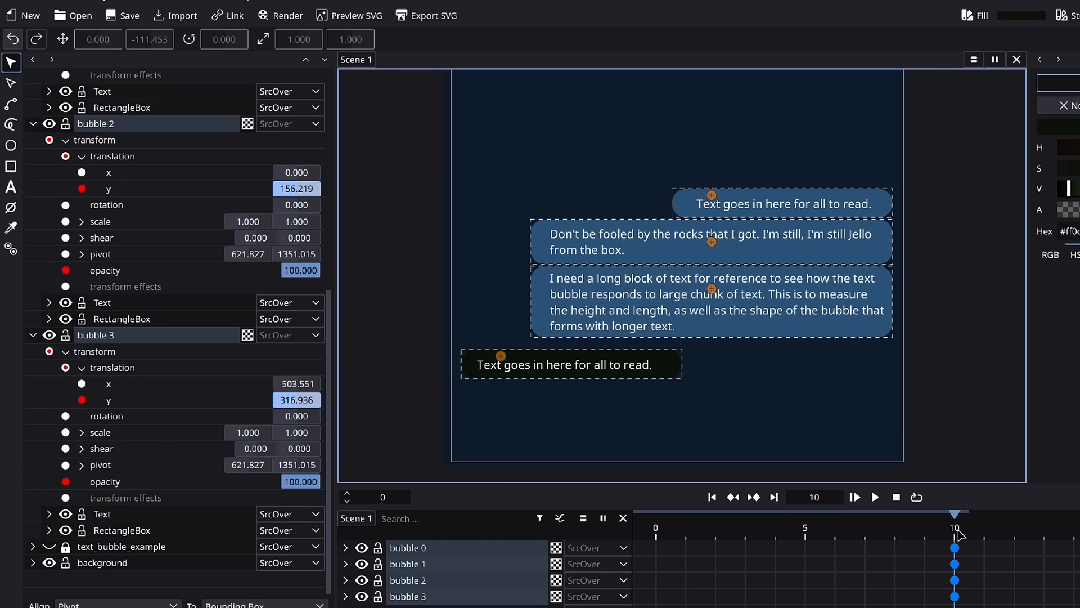
left_click_drag(301, 482, 244, 482)
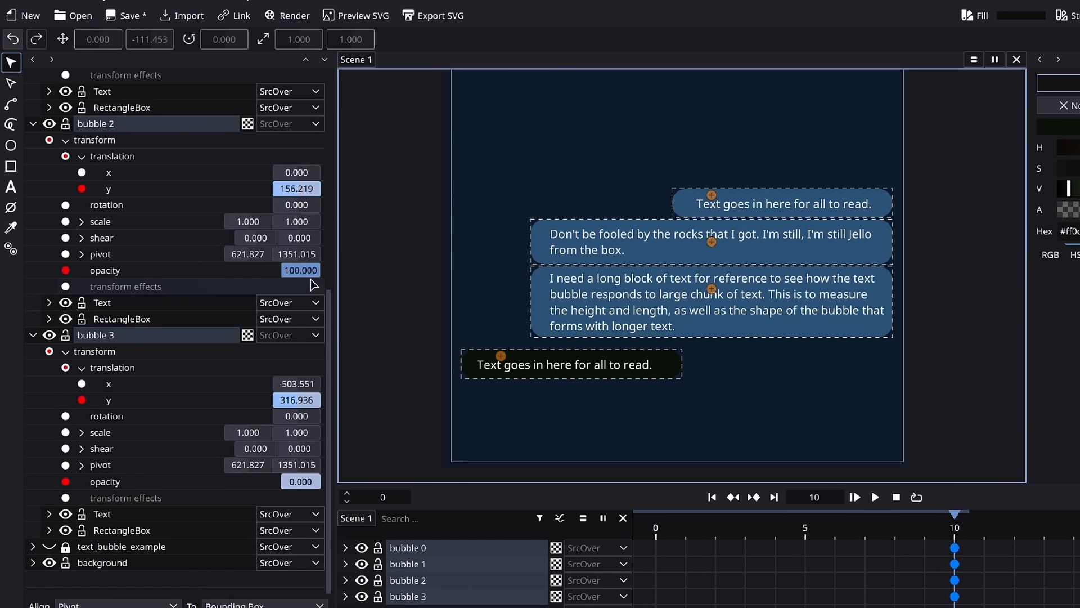
left_click_drag(304, 270, 248, 270)
scroll(305, 189, "up", 3)
left_click_drag(306, 228, 249, 228)
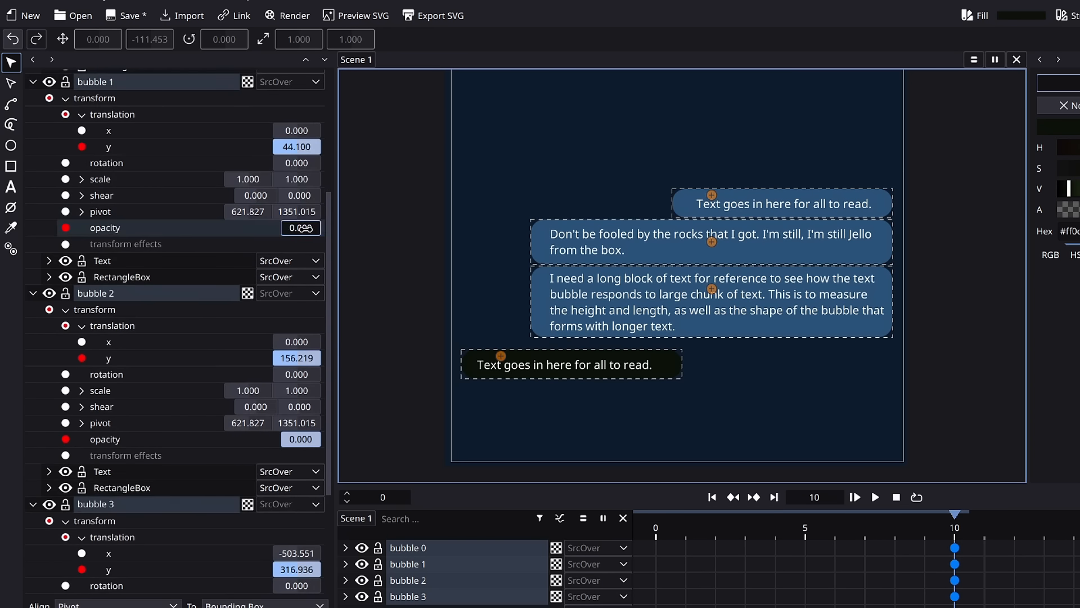
scroll(306, 228, "up", 3)
left_click_drag(305, 202, 249, 202)
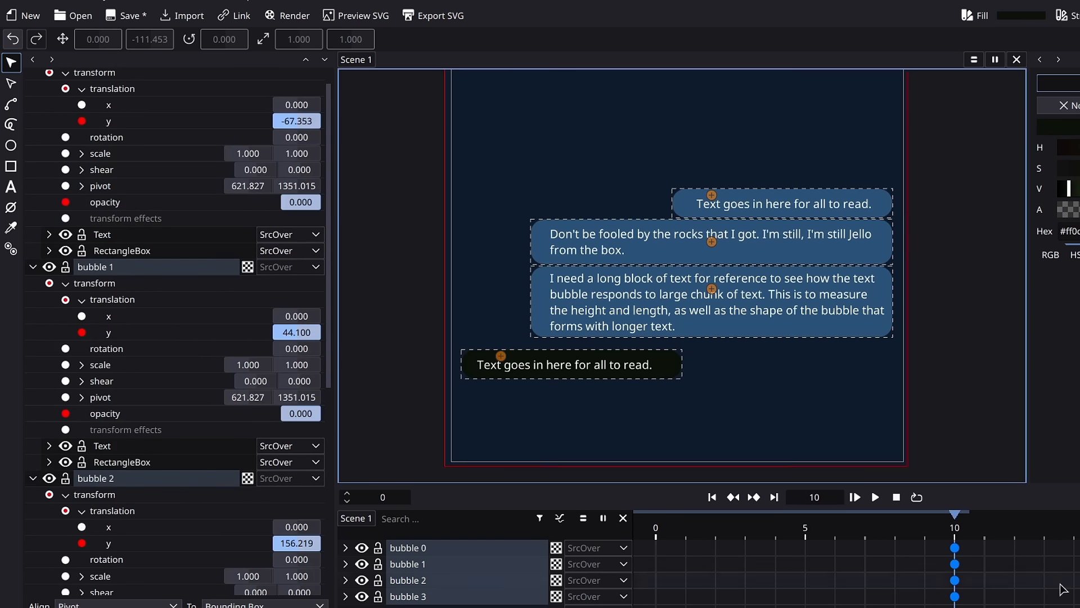
Scrub to frame 12 to check the fade, and collapse the property lists of all four bubbles
left_click_drag(1069, 528, 1025, 553)
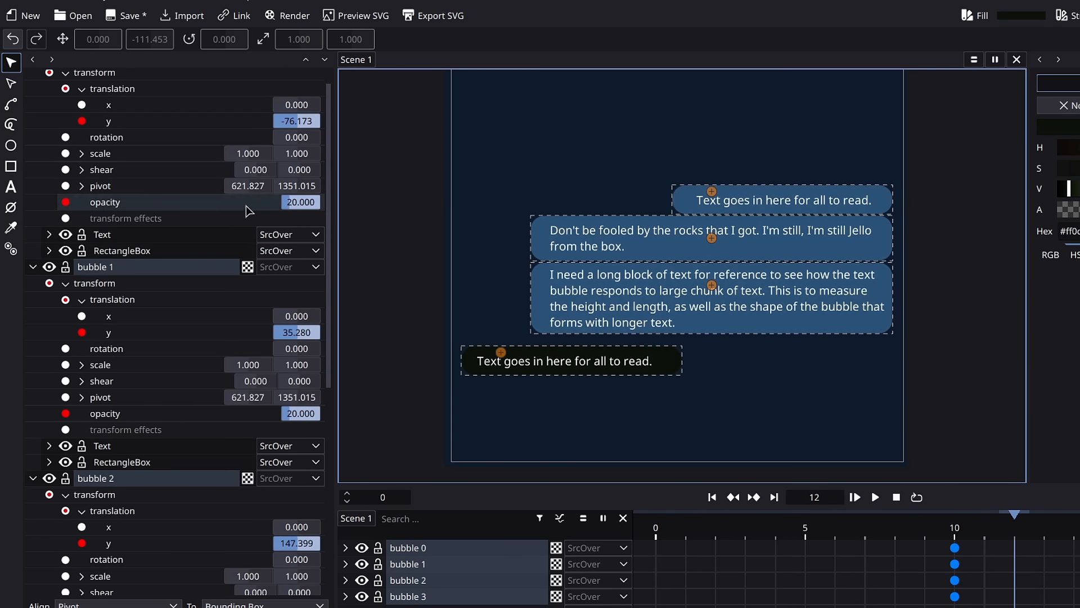
scroll(40, 84, "up", 1)
left_click(33, 78)
left_click(32, 94)
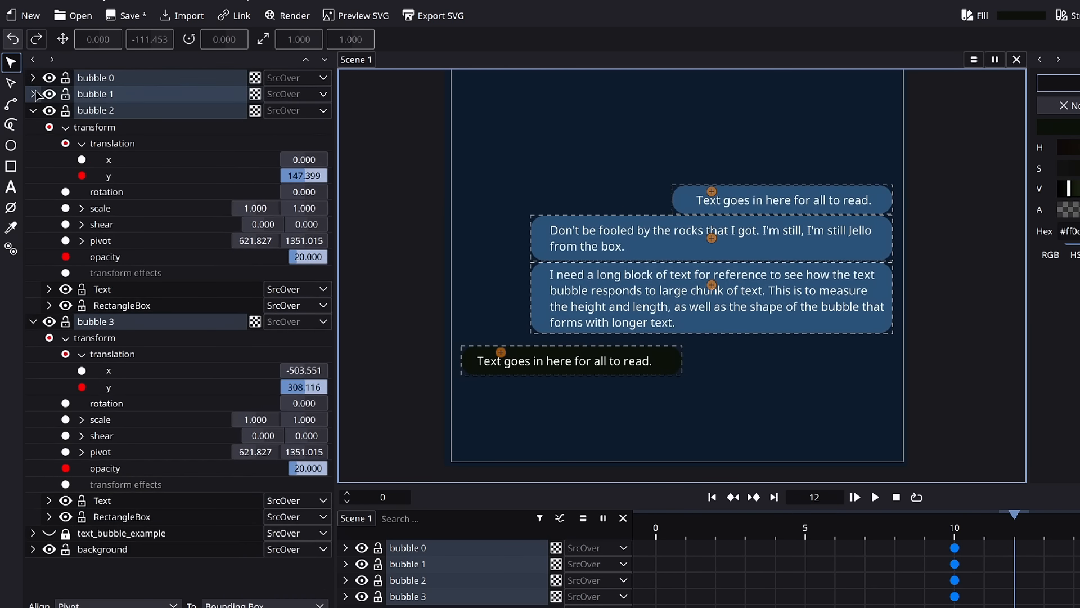
left_click(33, 110)
left_click(33, 127)
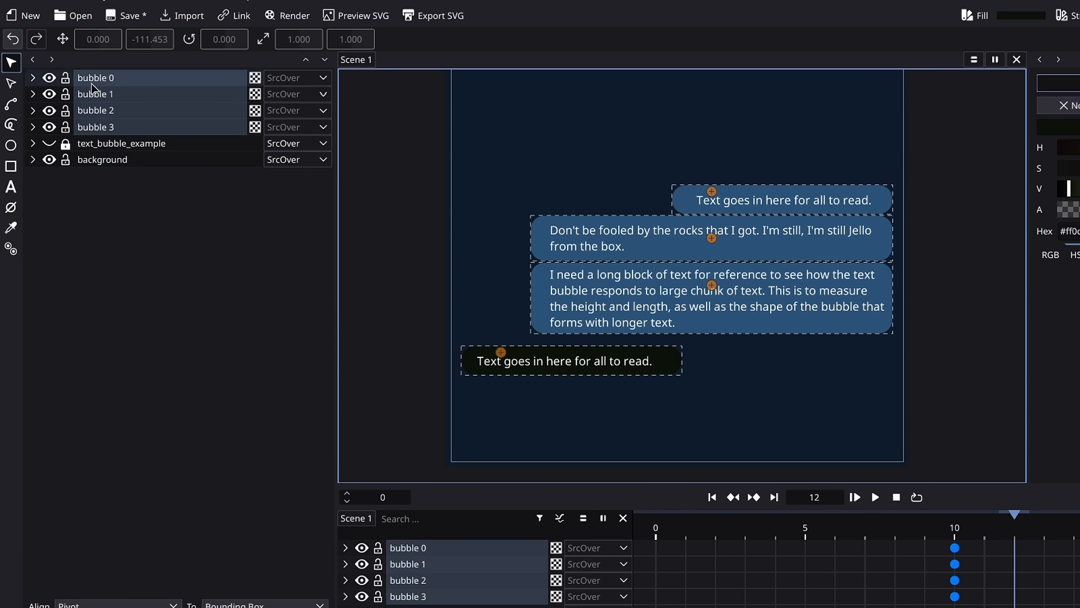
left_click(32, 78)
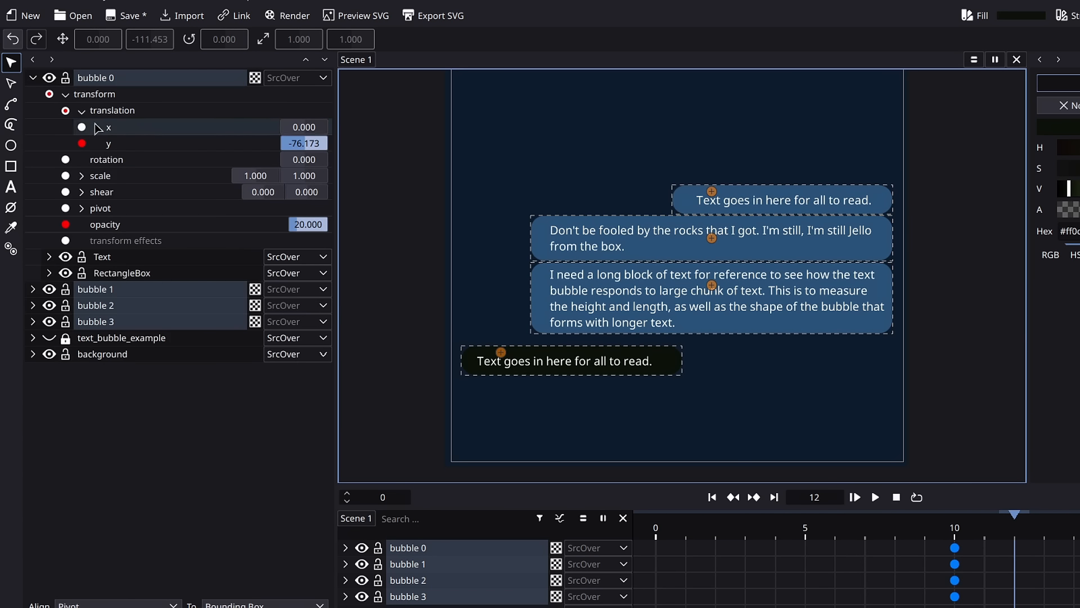
left_click(82, 110)
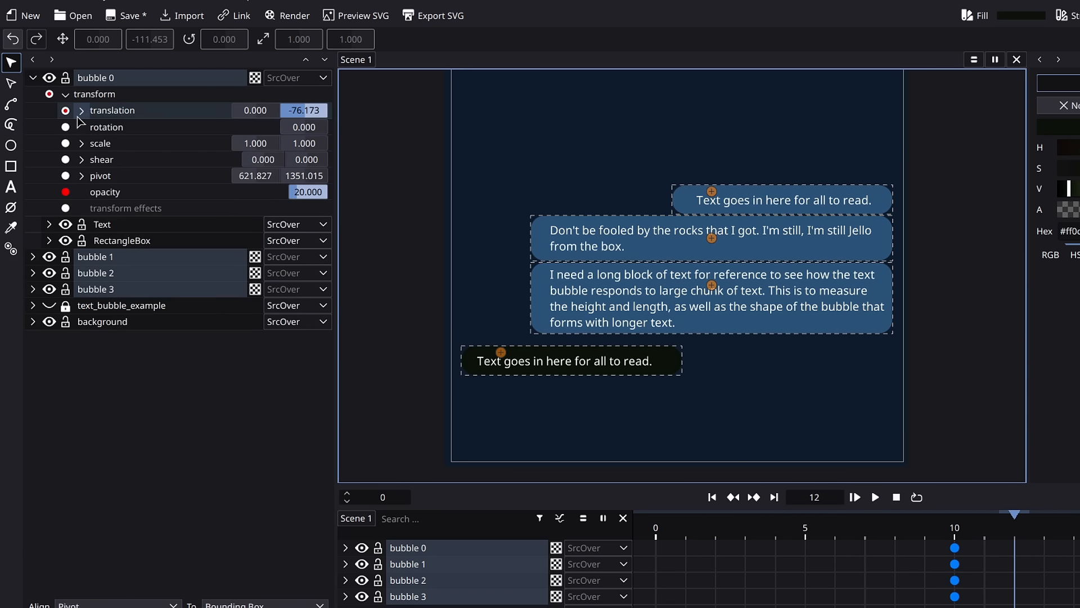
left_click(33, 77)
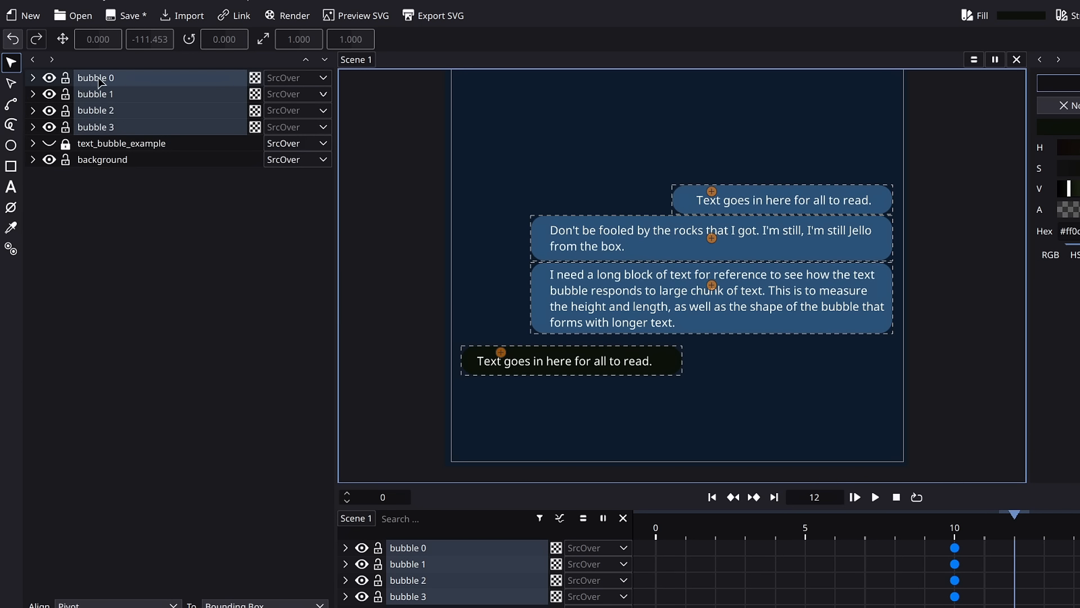
Promote all four bubble groups to layers so their opacity is applied
left_click(255, 78)
right_click(225, 96)
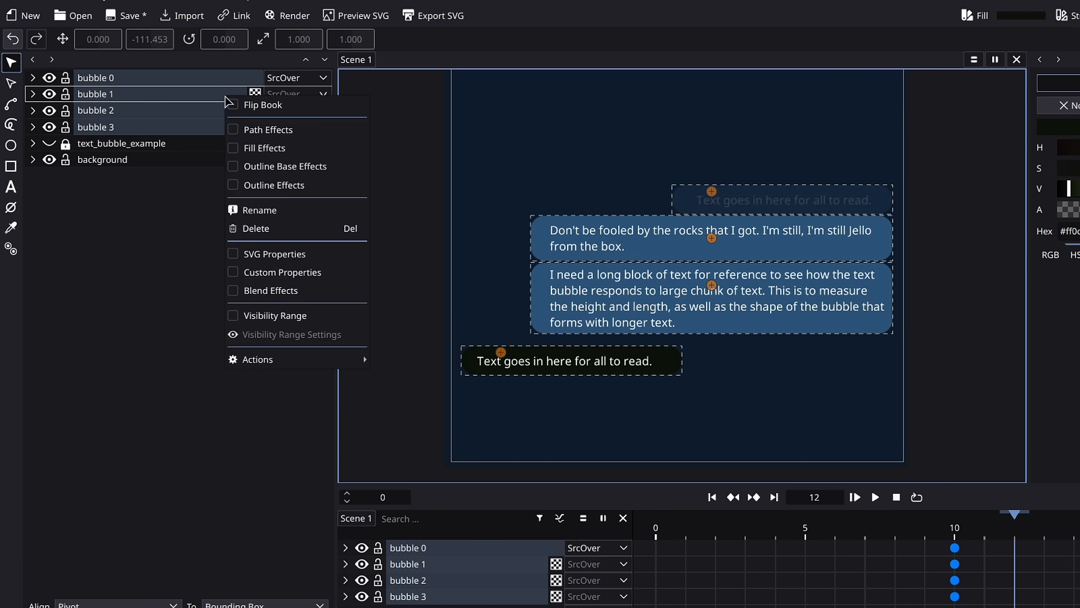
mouse_move(286, 360)
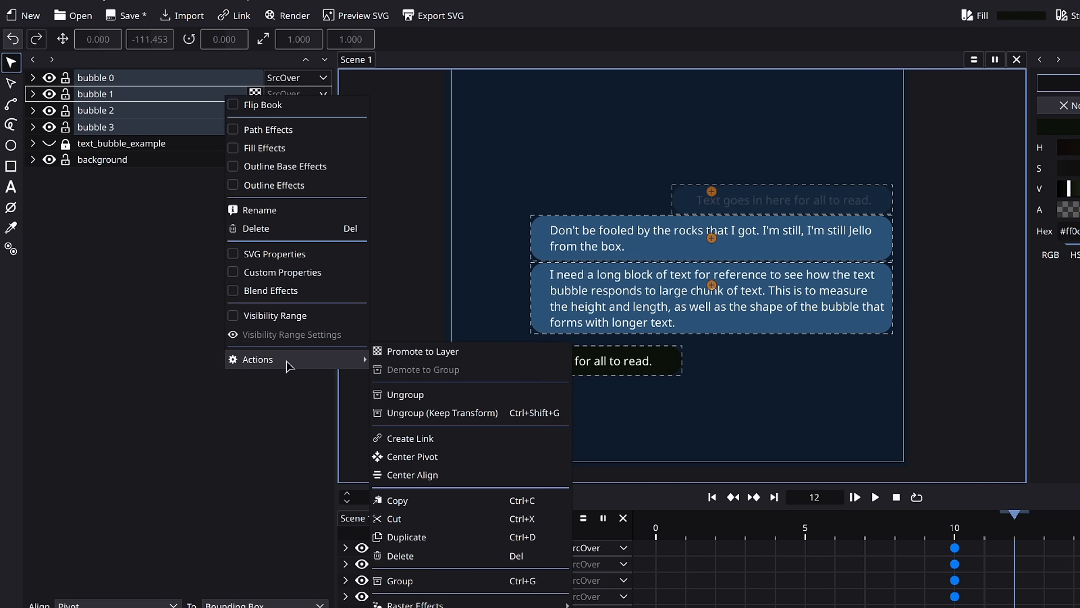
left_click(435, 353)
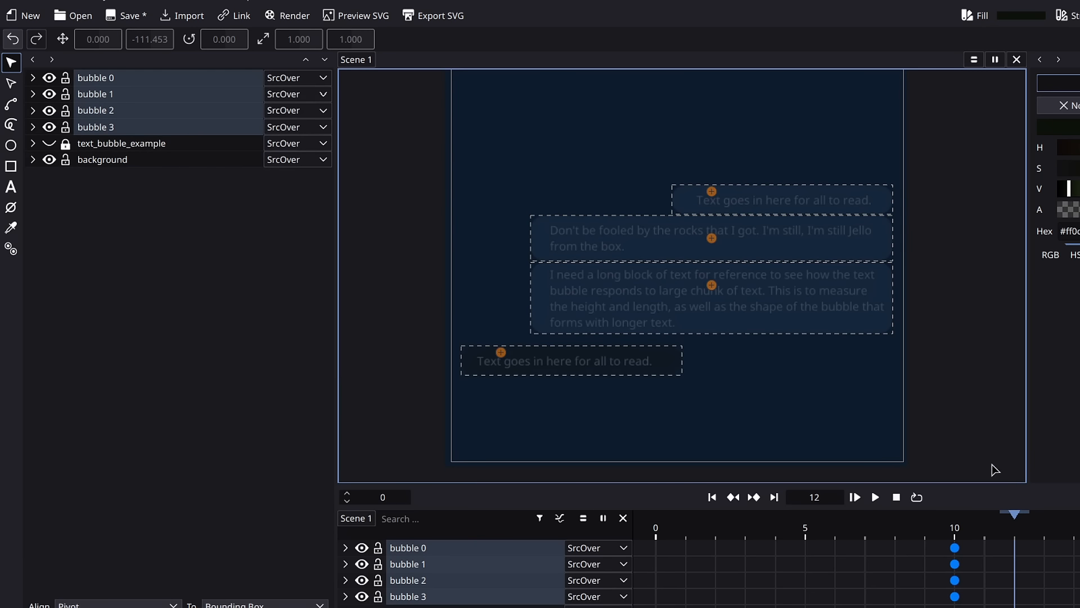
Scrub the fade-in to frame 20 and examine the bubble text up close
left_click_drag(956, 531, 1079, 529)
scroll(785, 286, "up", 5)
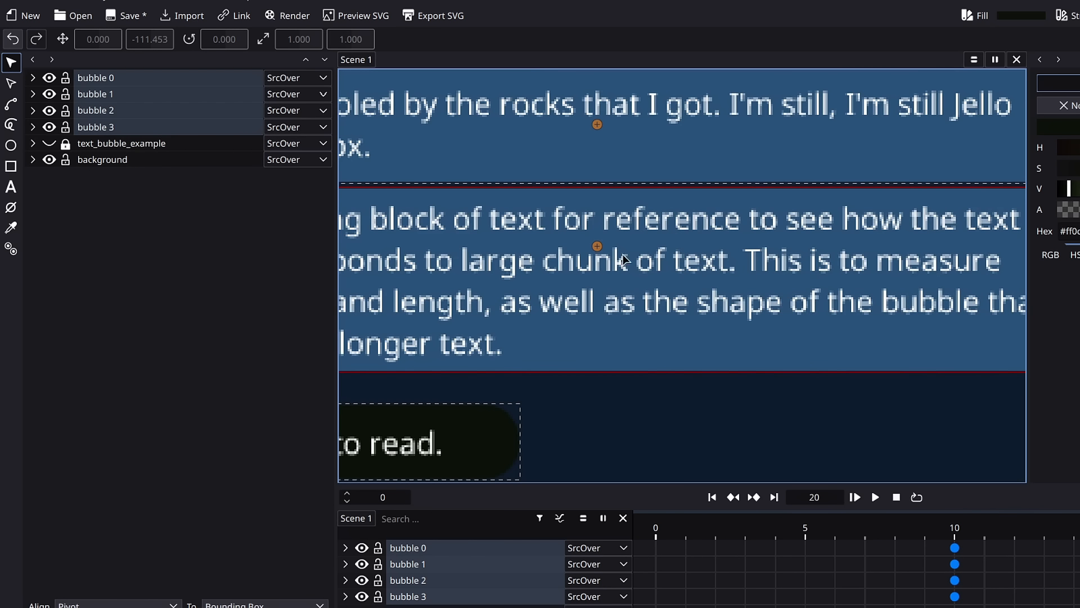
Check how sharply the long message's text renders when selected, and set the scene resolution to 100 %
left_click(11, 84)
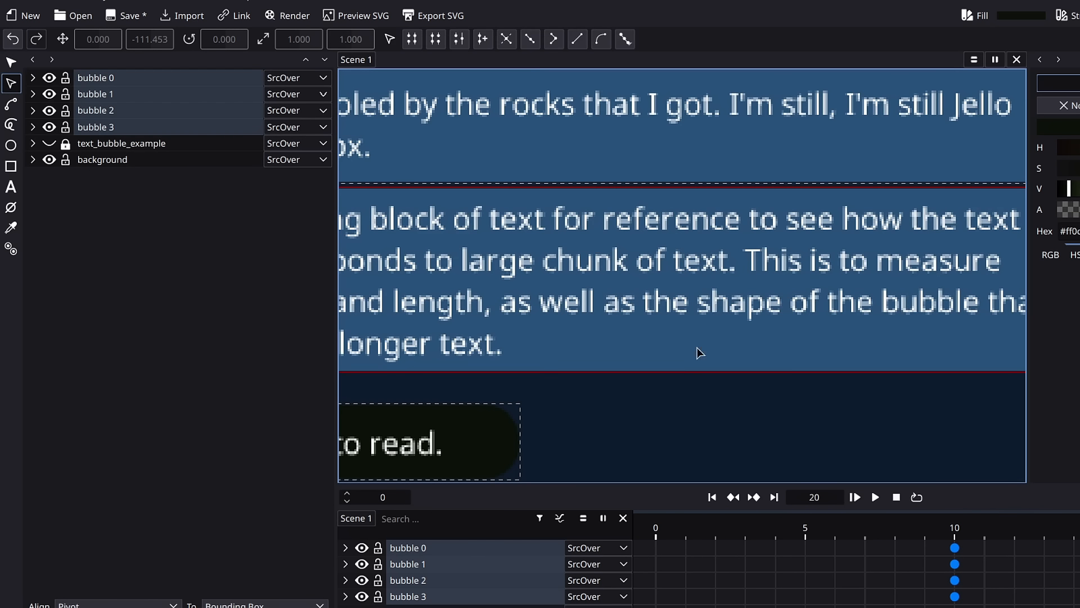
left_click(725, 309)
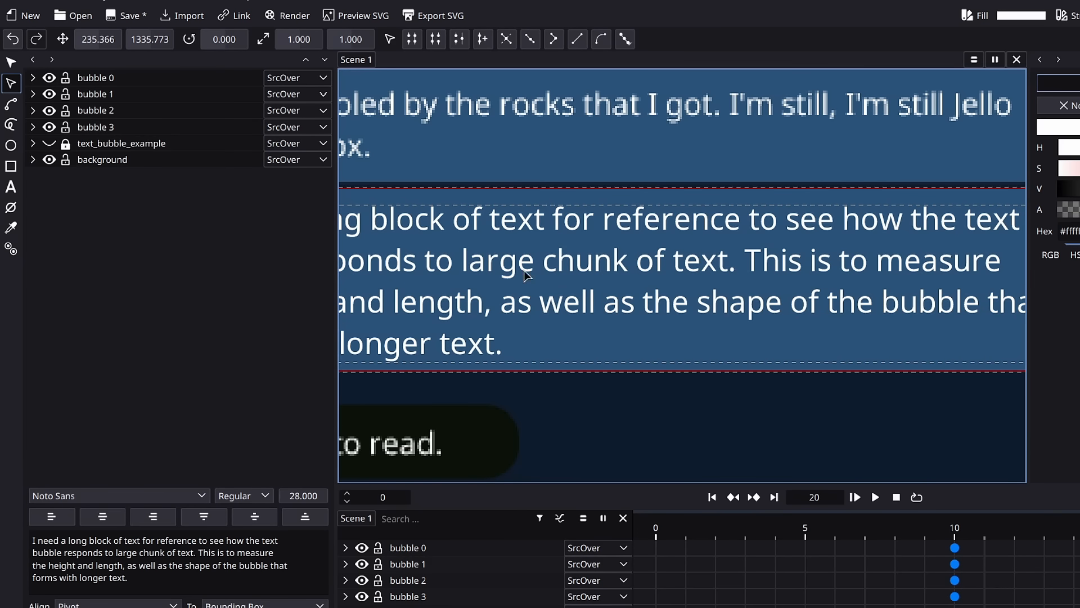
left_click(11, 63)
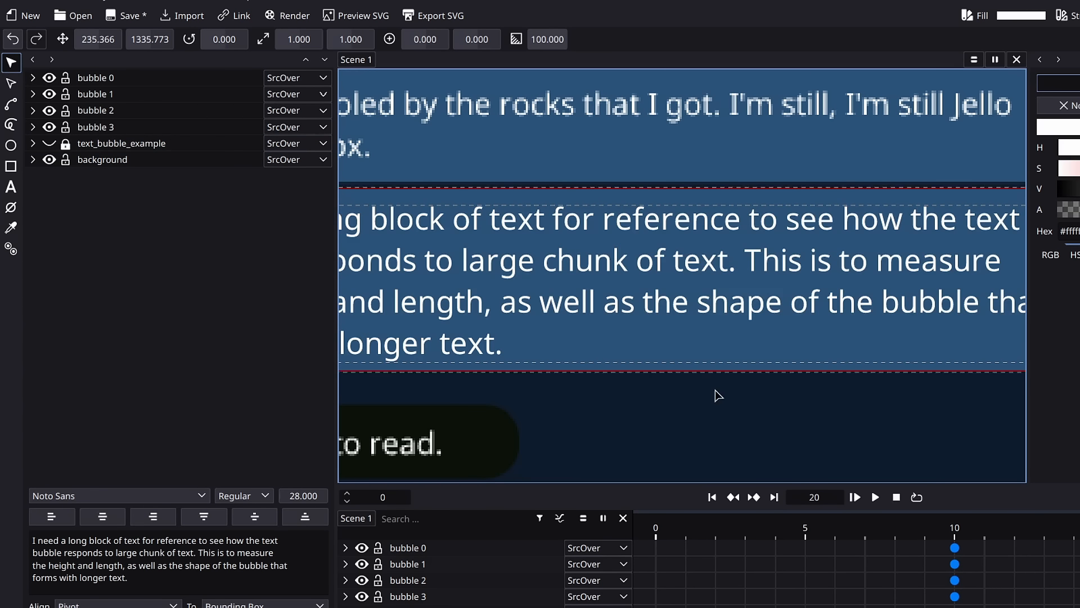
left_click(720, 427)
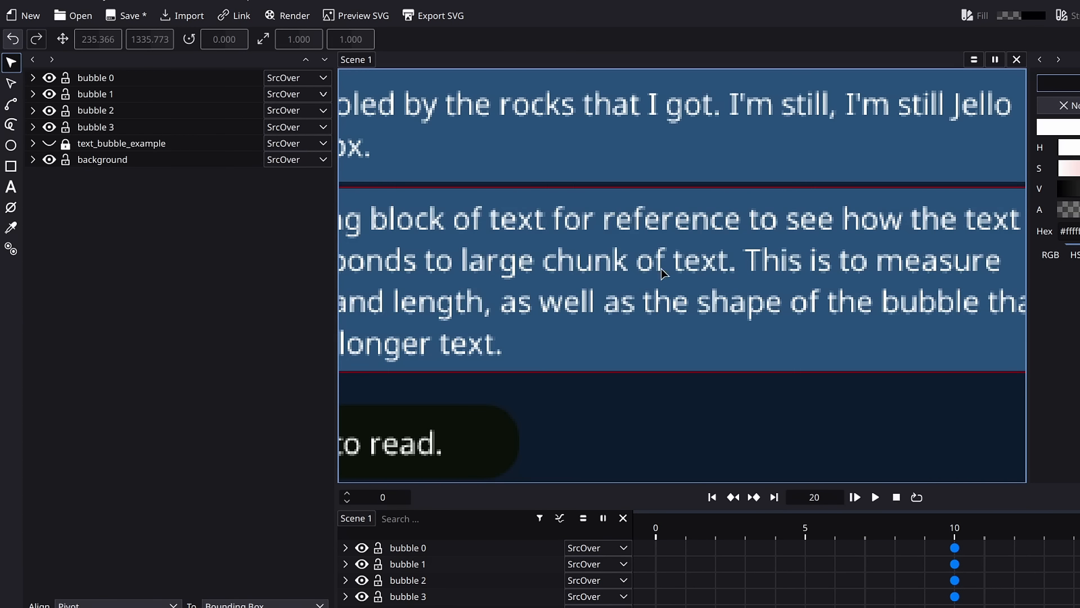
scroll(742, 413, "down", 3)
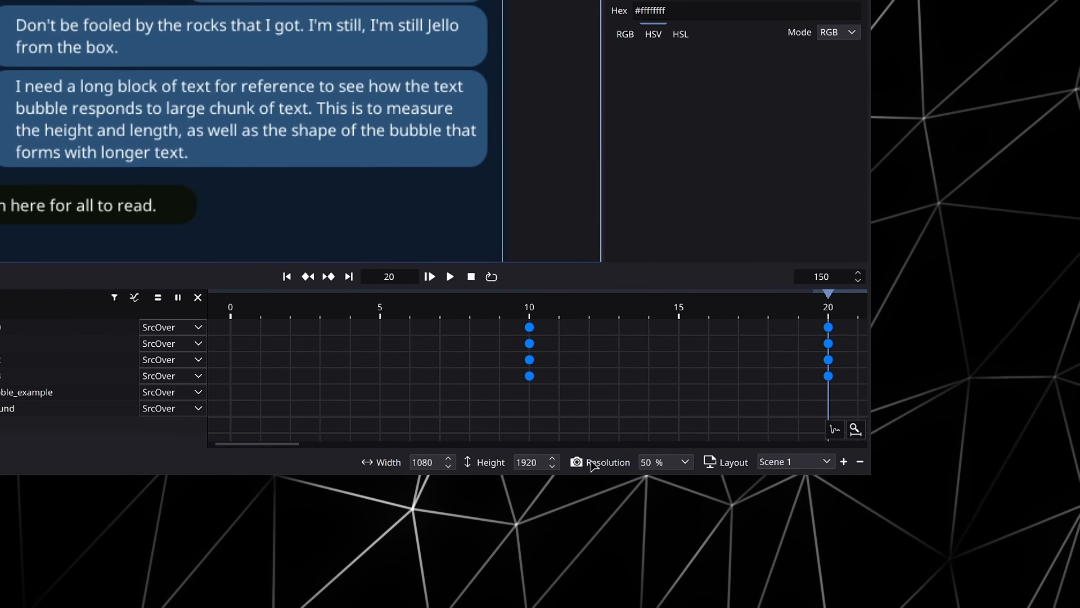
left_click(685, 465)
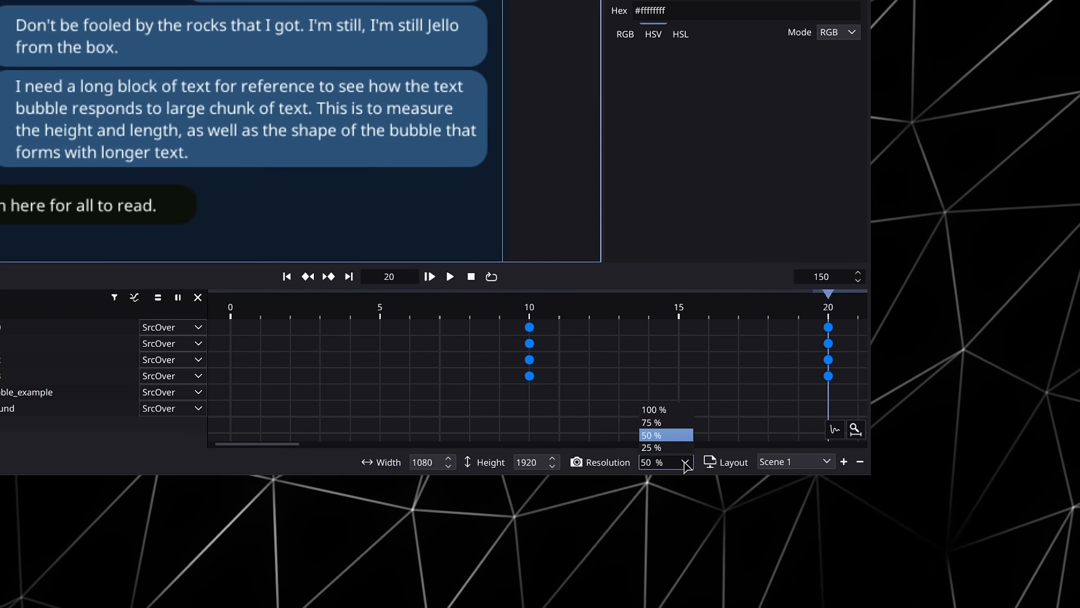
left_click(680, 417)
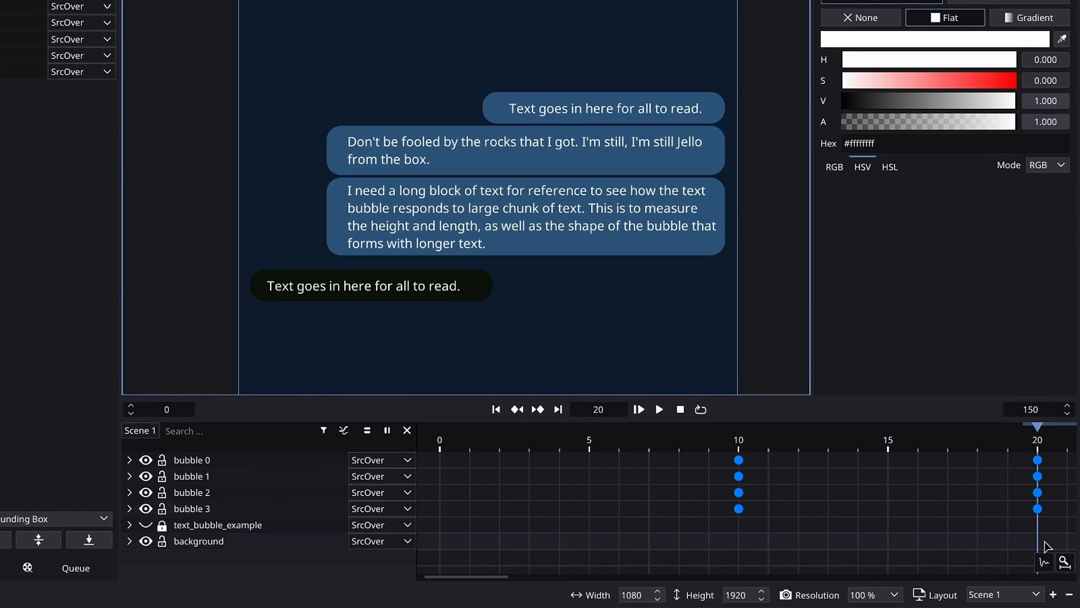
Stagger the keyframe pairs on the full timeline so bubbles 1, 2 and 3 start at about frames 27, 51 and 78
left_click(1065, 564)
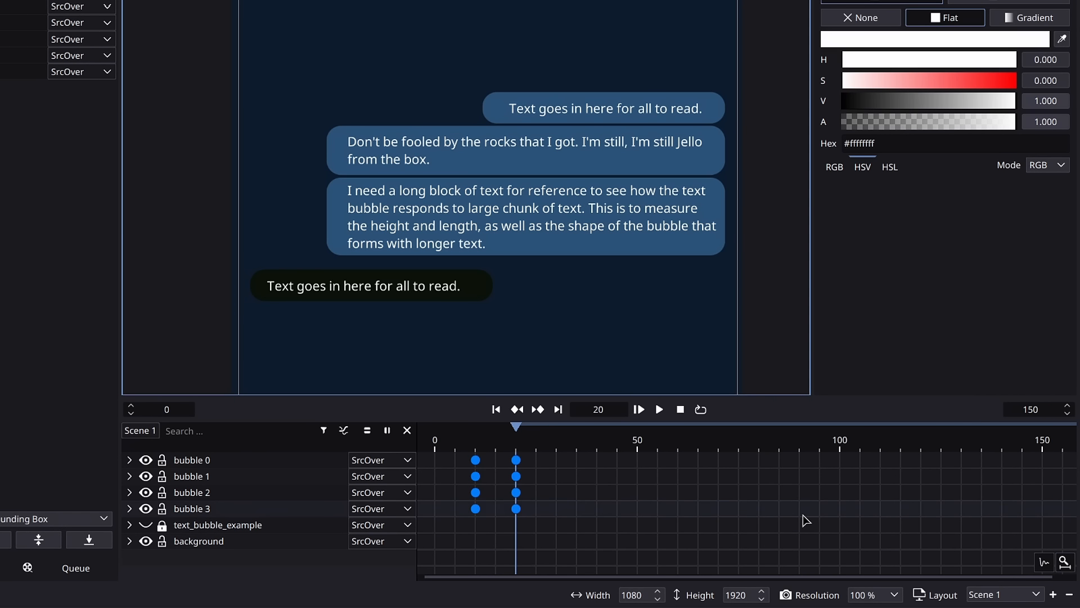
left_click_drag(471, 445, 566, 485)
left_click(539, 524)
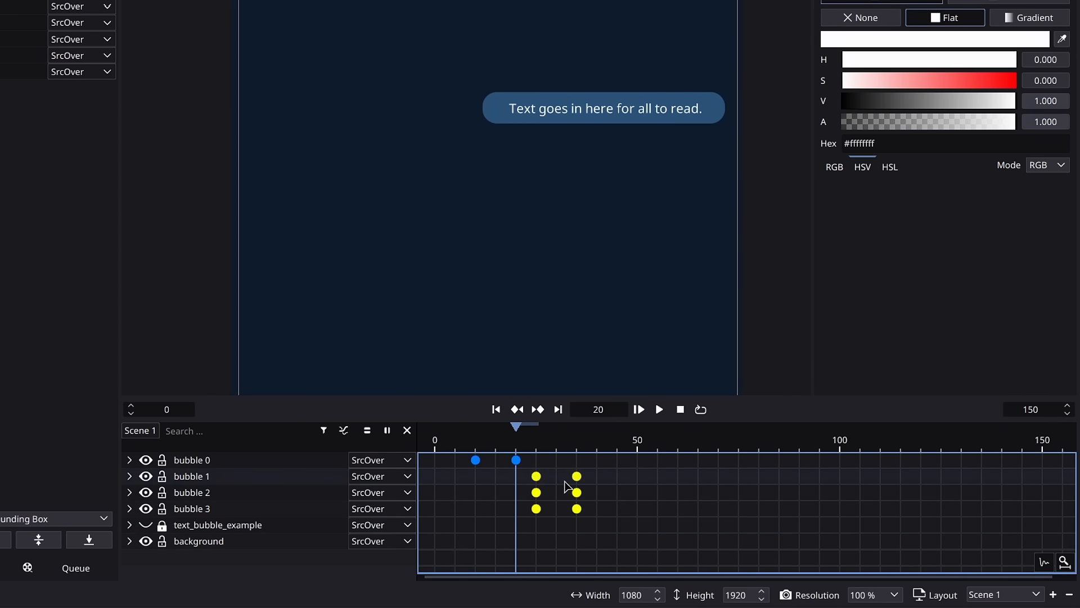
left_click_drag(626, 531, 528, 491)
left_click_drag(592, 510, 685, 513)
left_click_drag(718, 546, 619, 503)
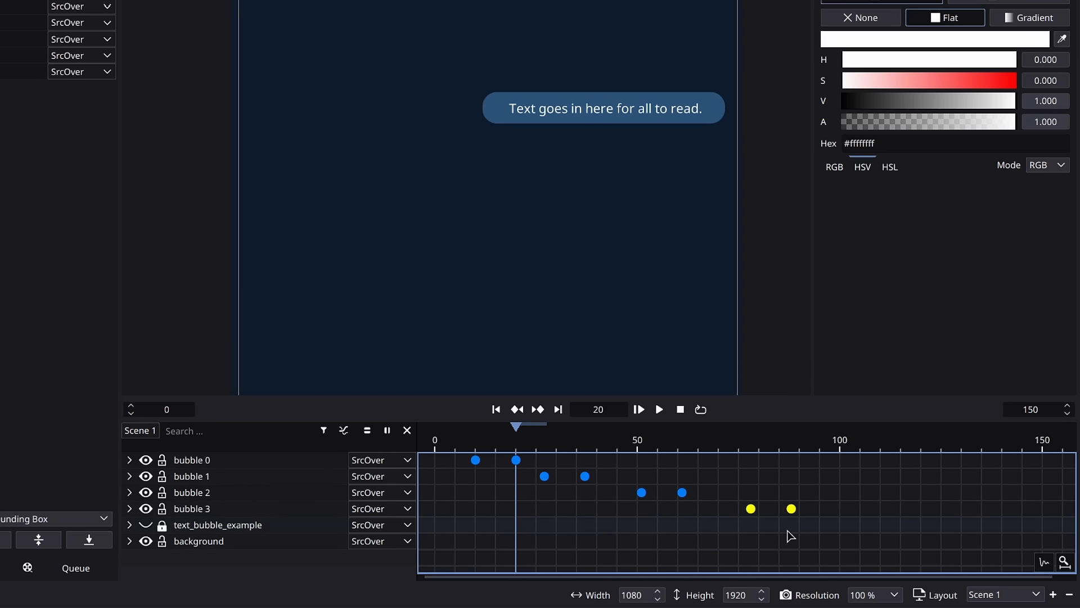
At frame 88, replace bubble 3's text with "How did you get this number?" copied from the open text document
left_click(30, 87)
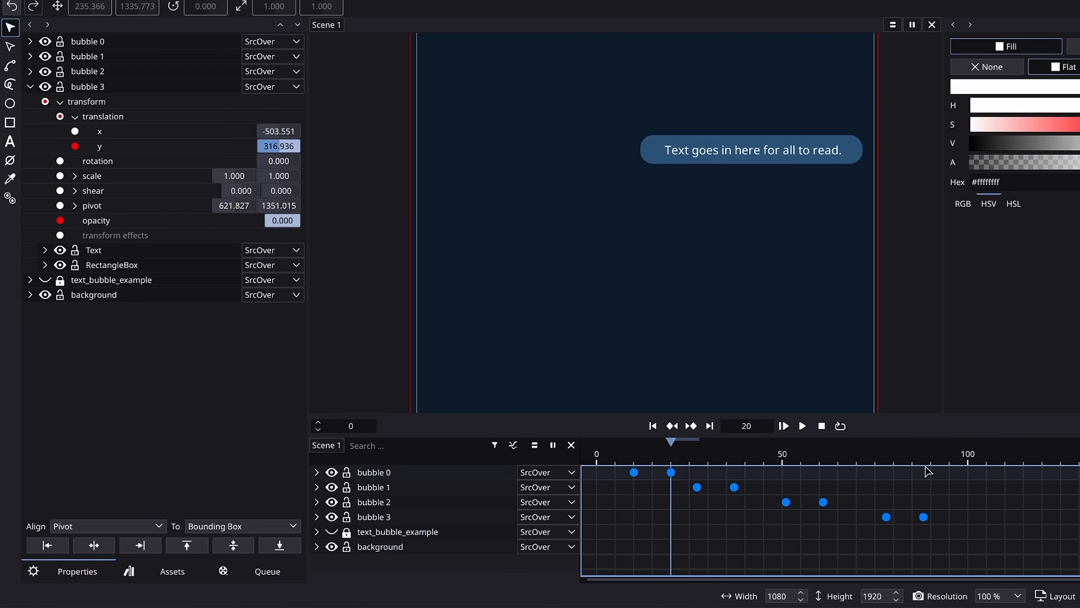
left_click(928, 470)
left_click(30, 87)
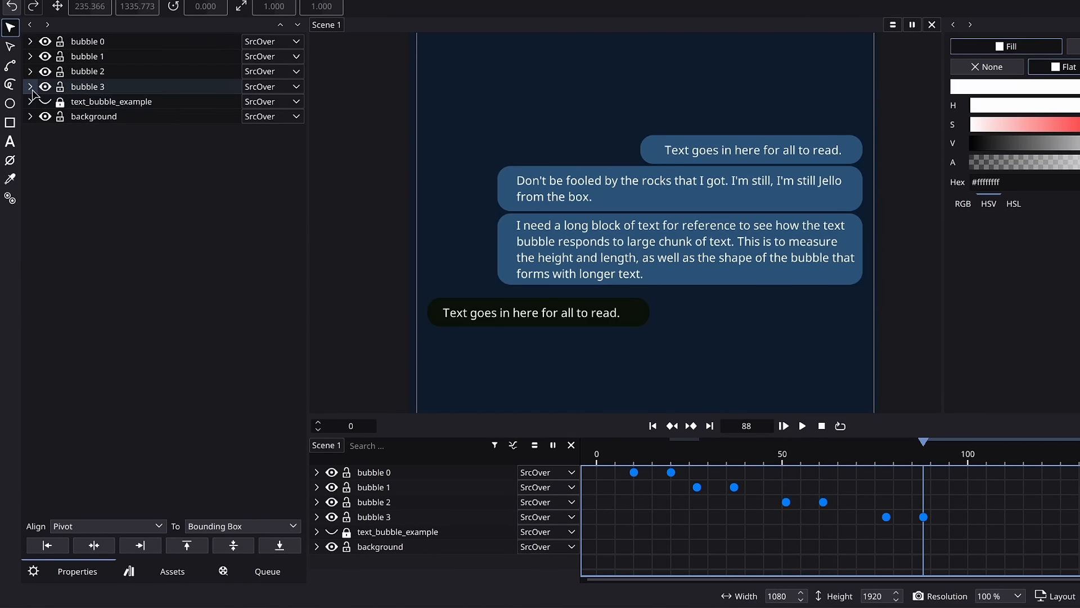
left_click(30, 87)
left_click(60, 101)
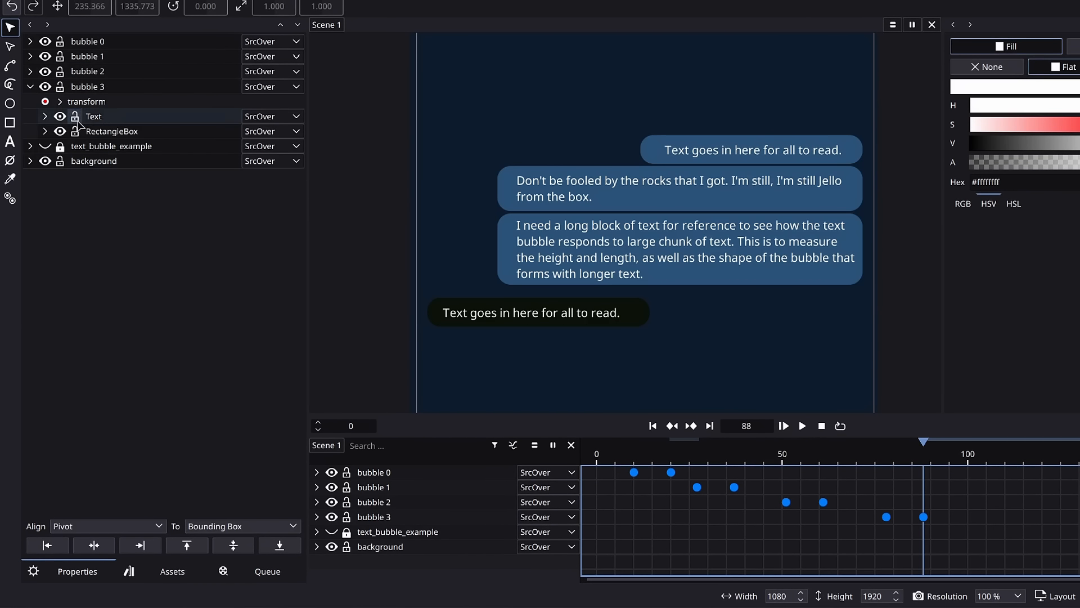
left_click(94, 117)
key("alt+Tab")
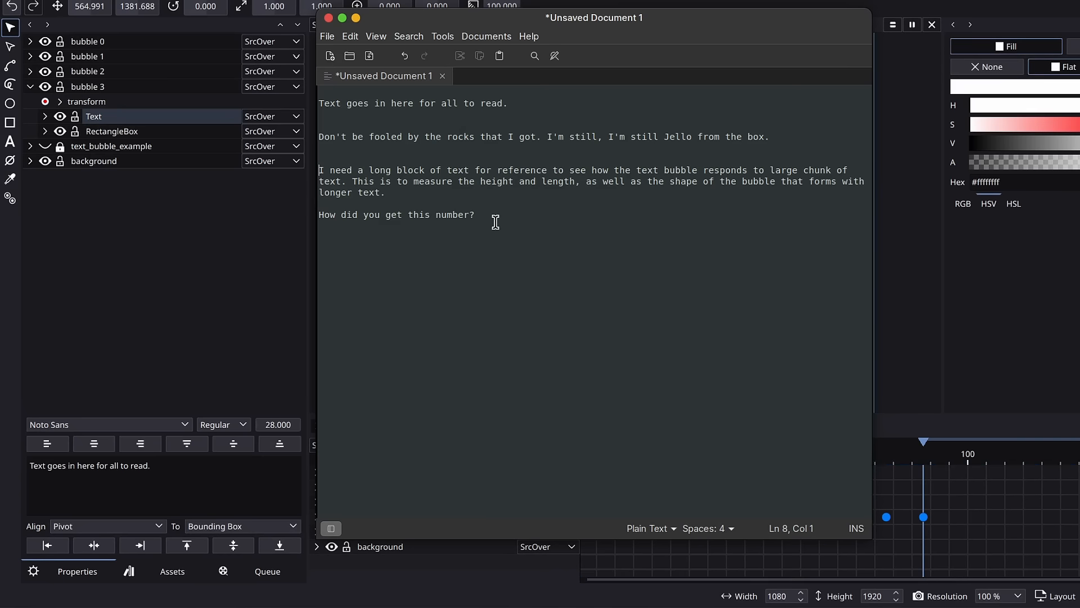
left_click_drag(495, 222, 325, 219)
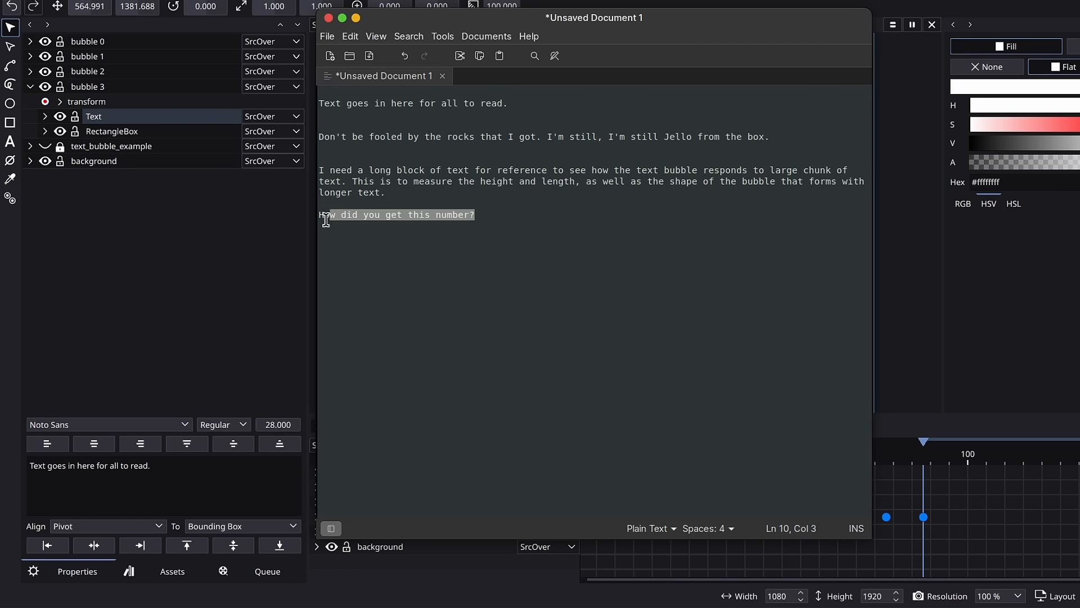
key("alt+Tab")
triple_click(157, 492)
type("How did you get this number?")
left_click(371, 350)
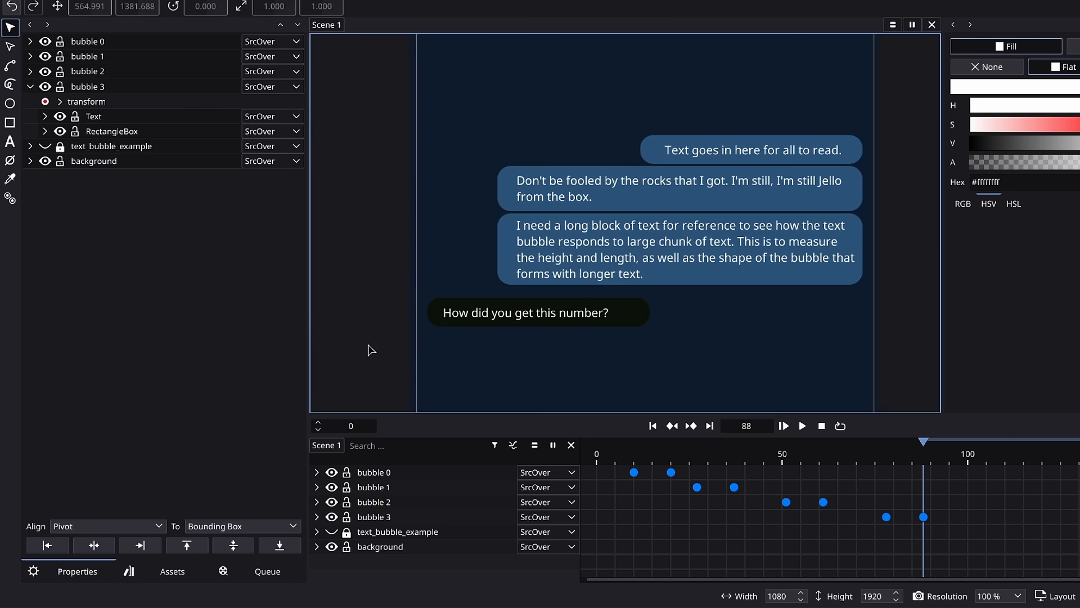
Mark the in point at frame 0 and the out point at frame 125, play the preview and scrub through to frame 83
left_click_drag(831, 441, 598, 458)
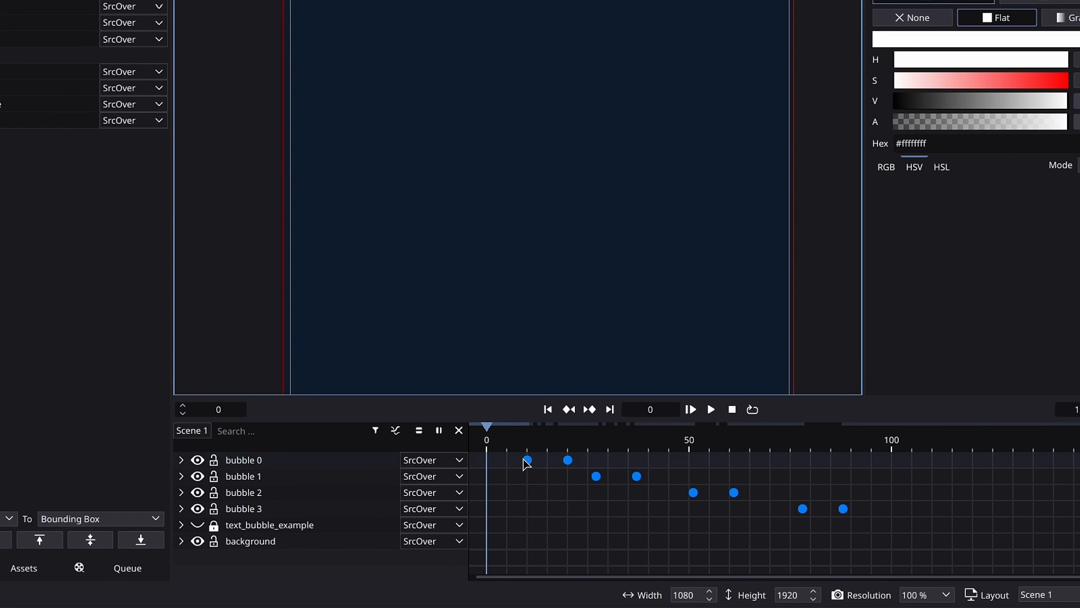
left_click_drag(866, 450, 990, 458)
key("o")
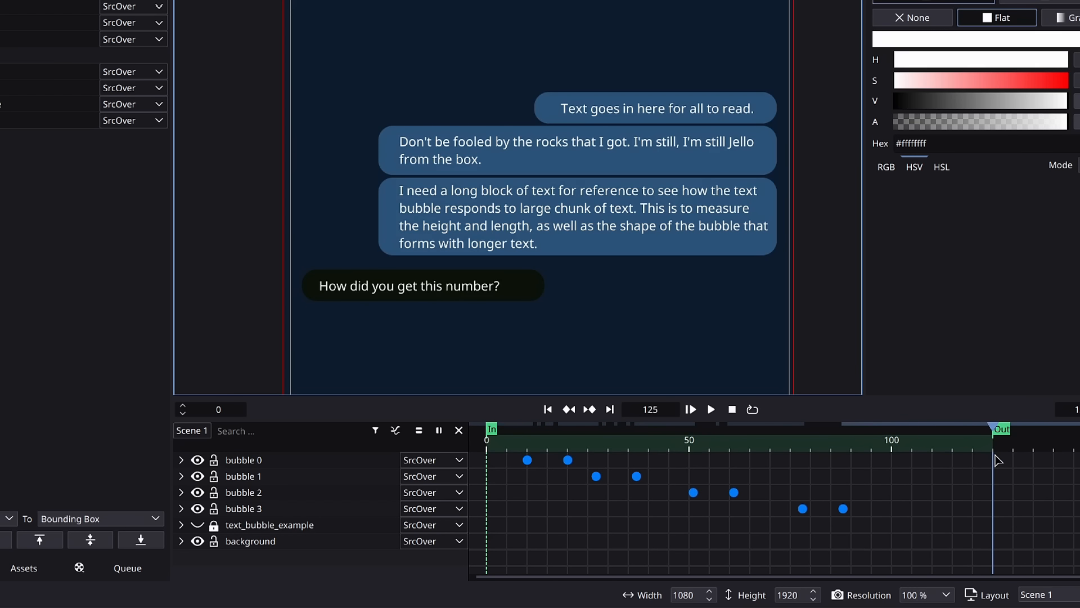
key("space")
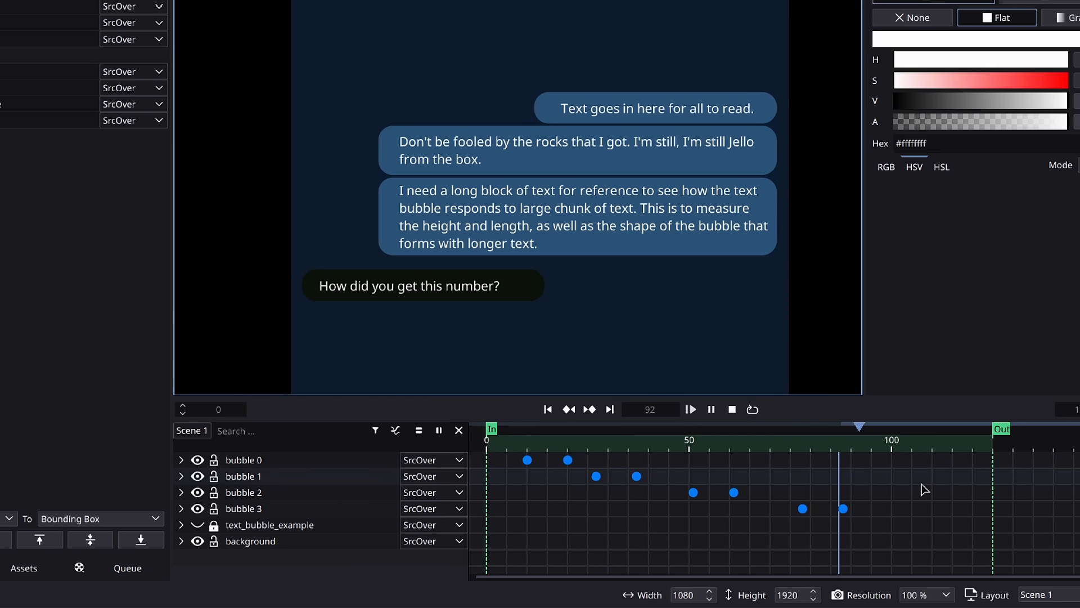
left_click_drag(580, 451, 821, 494)
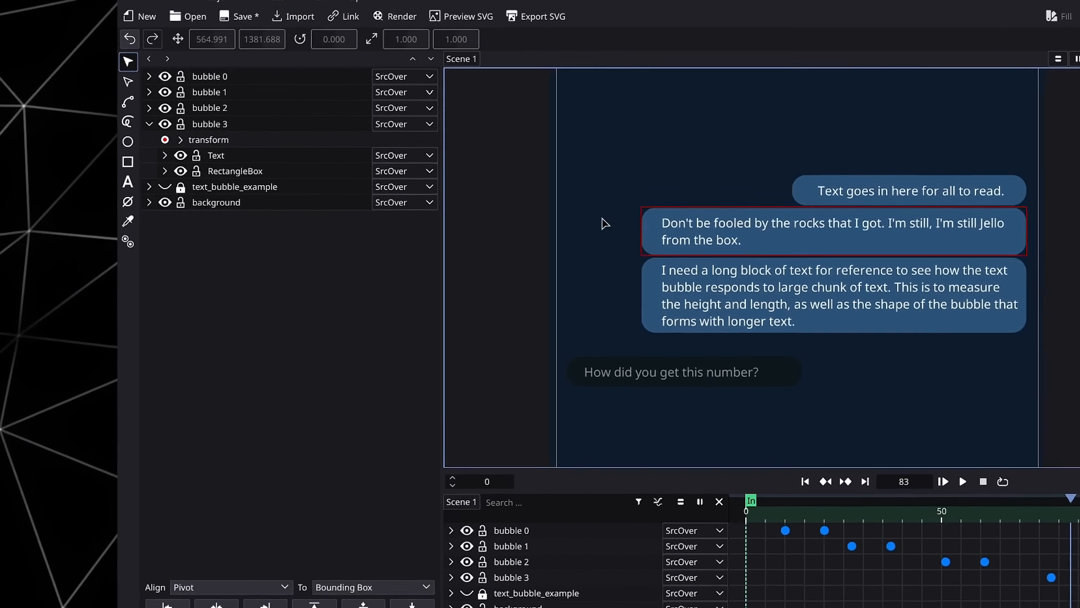
Collapse bubble 3 and draw a short, nearly horizontal path along the lower edge of the first message bubble's right end
left_click(213, 144)
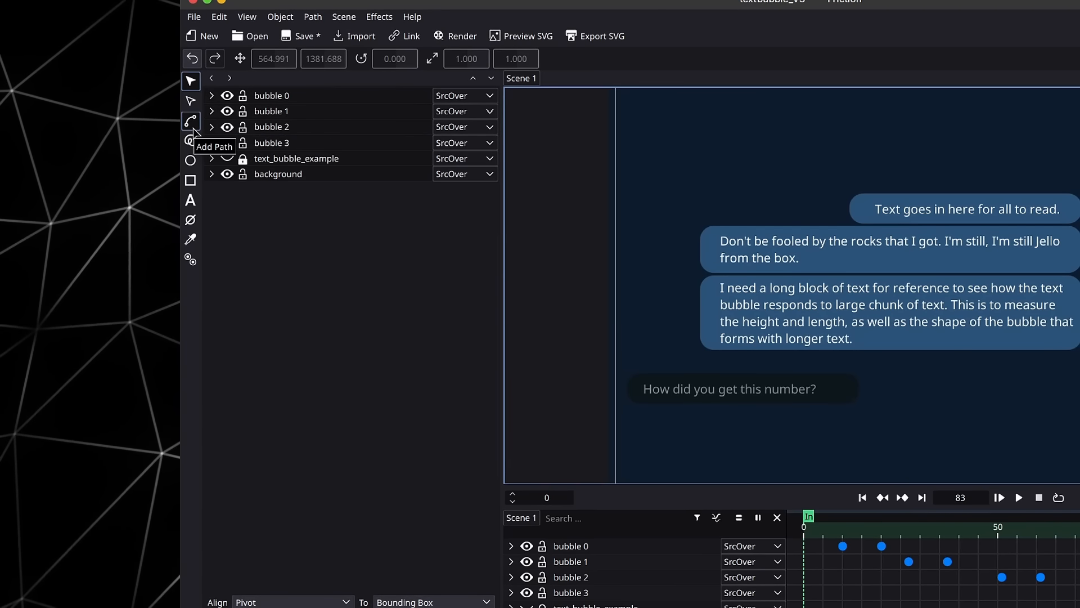
left_click(192, 126)
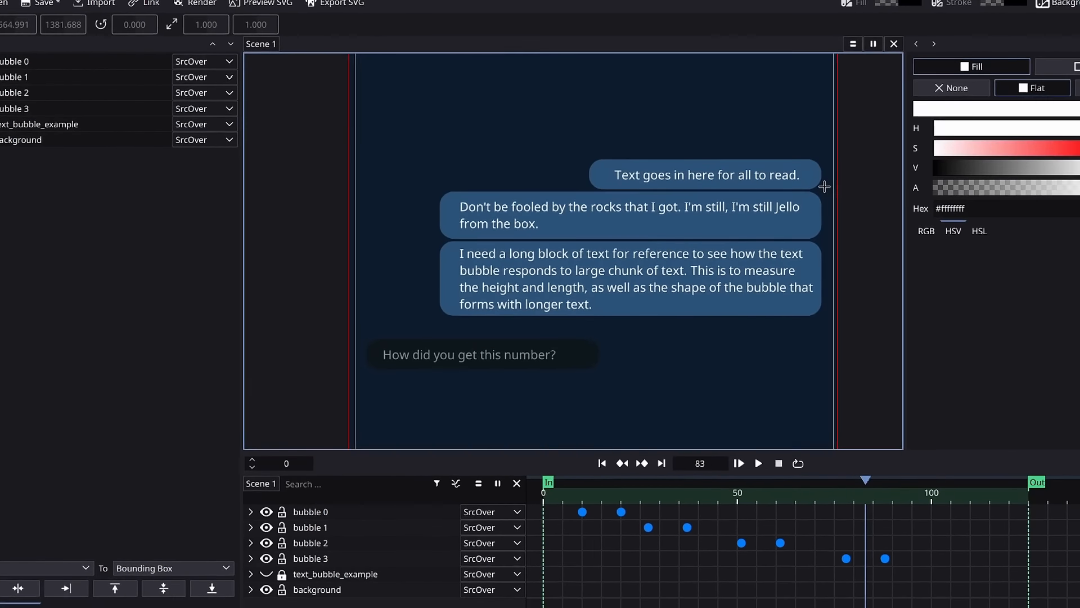
scroll(888, 194, "up", 5)
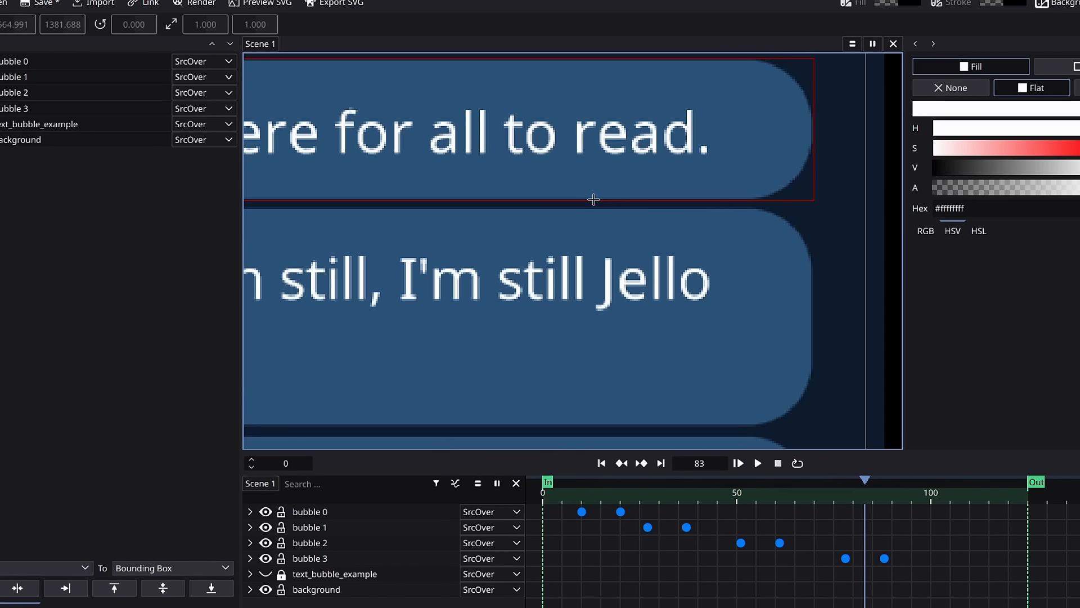
left_click(594, 199)
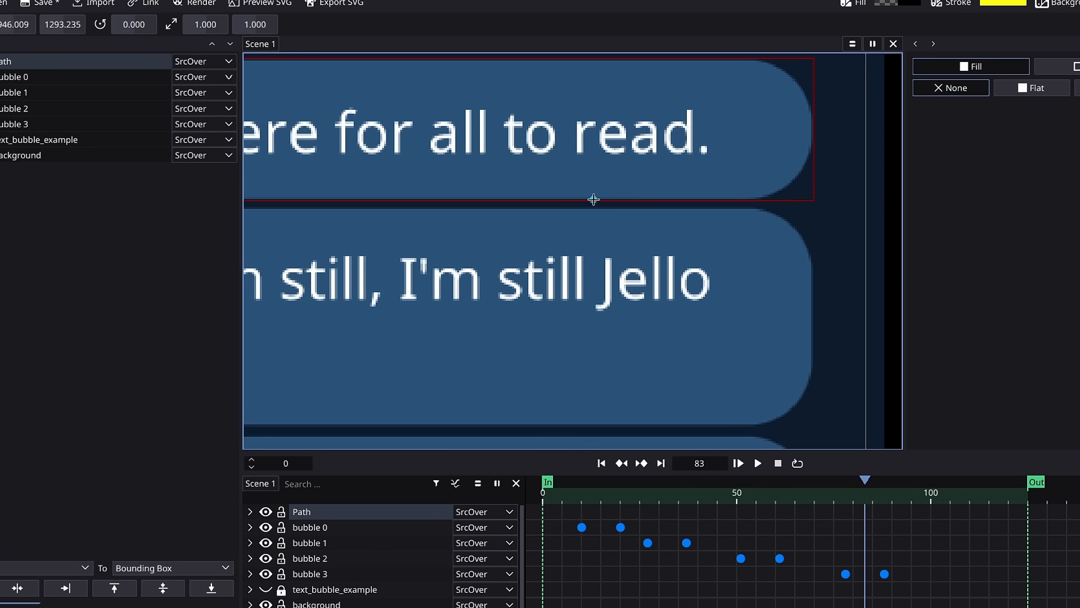
left_click(809, 197)
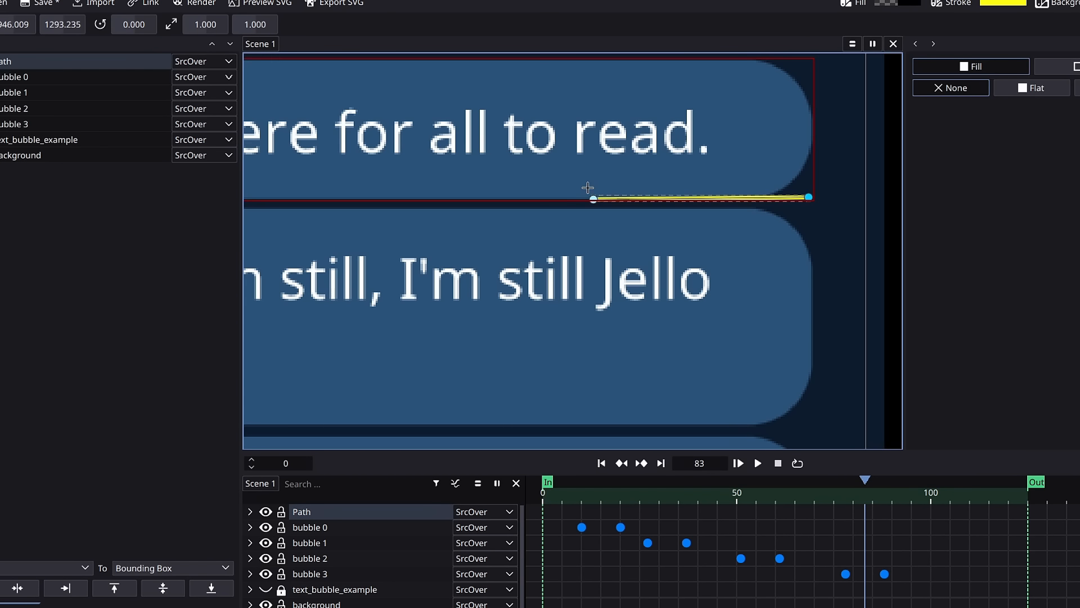
key("F1")
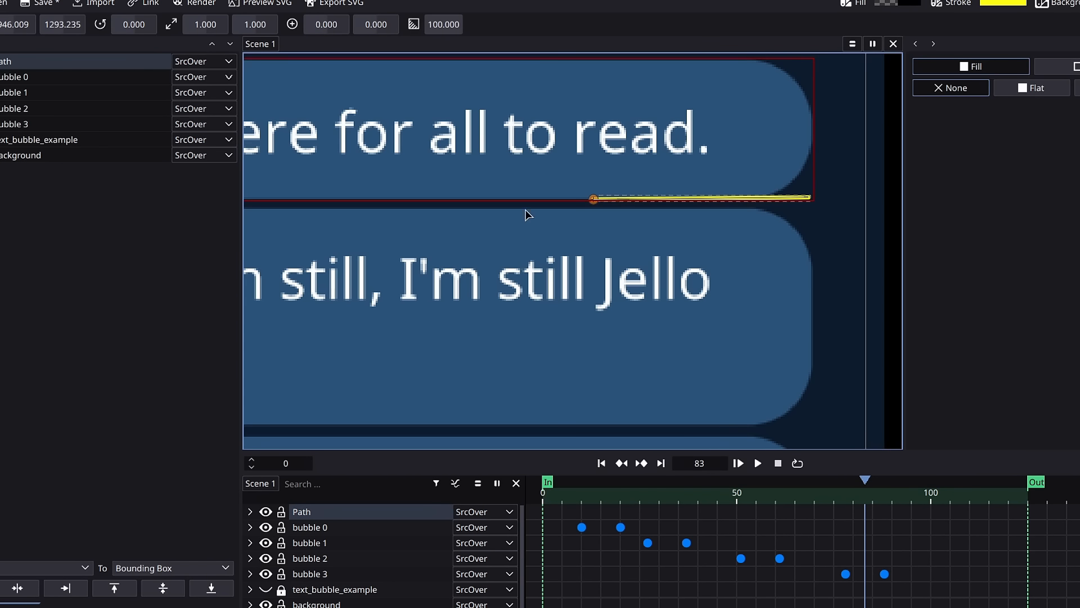
Extend the path's left end point to just beyond the left edge of the scene, keeping the line level, and deselect it
scroll(573, 263, "down", 3)
key("F2")
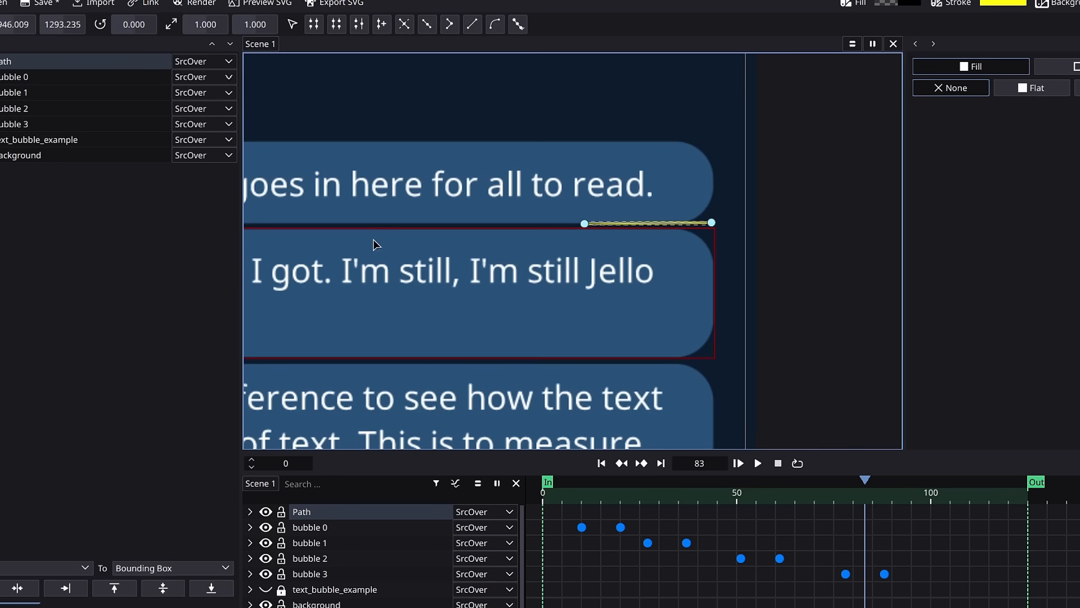
scroll(372, 242, "down", 2)
left_click_drag(373, 242, 647, 231)
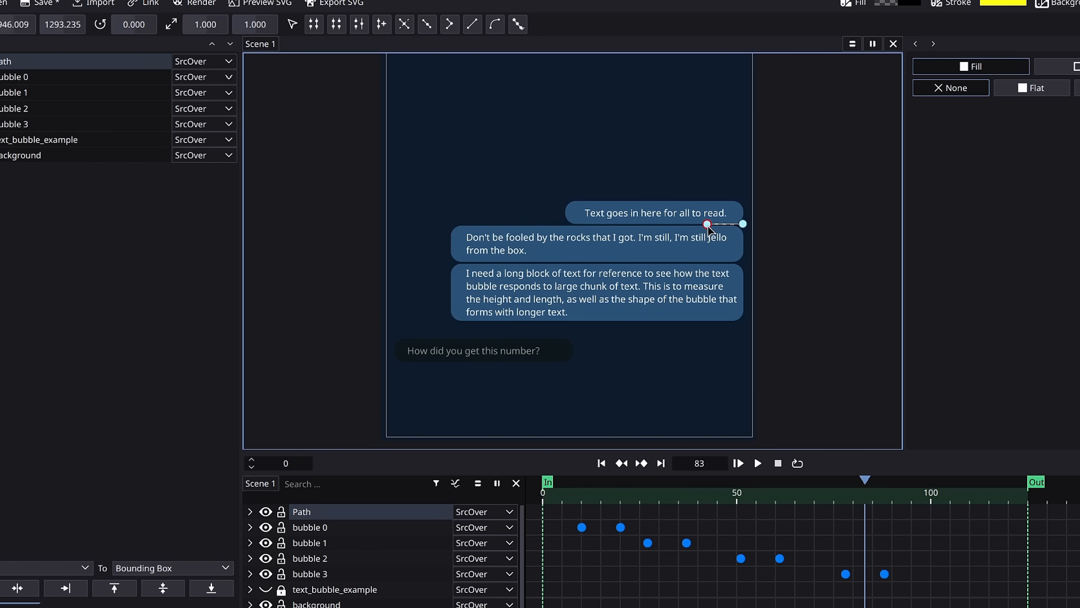
left_click_drag(592, 232, 382, 235)
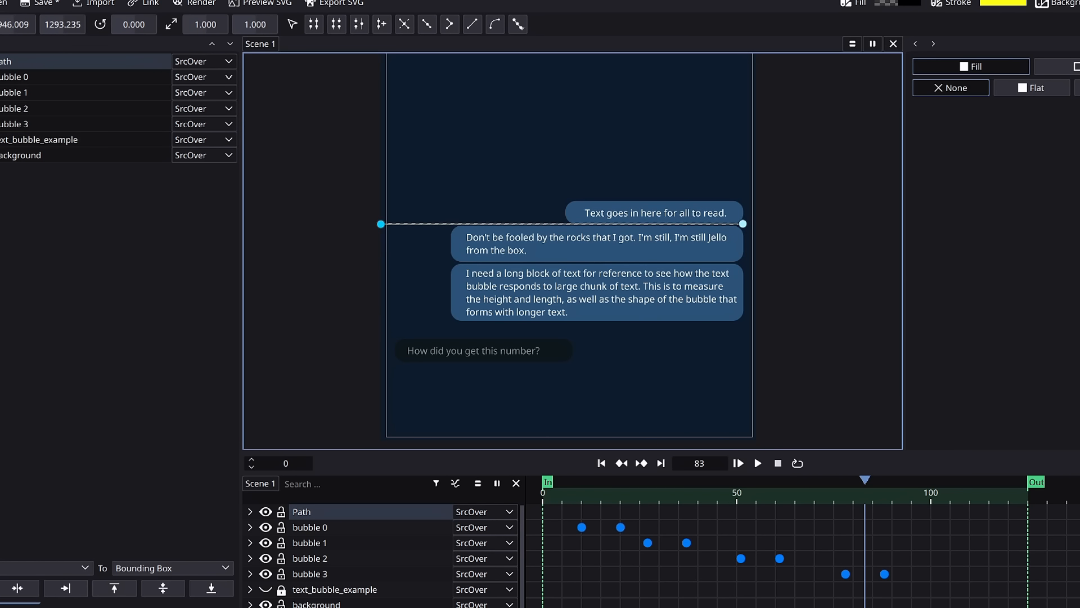
left_click(833, 346)
Move to frame 27 and group bubbles 0, 1, 2 and 3 together
left_click_drag(865, 481, 647, 506)
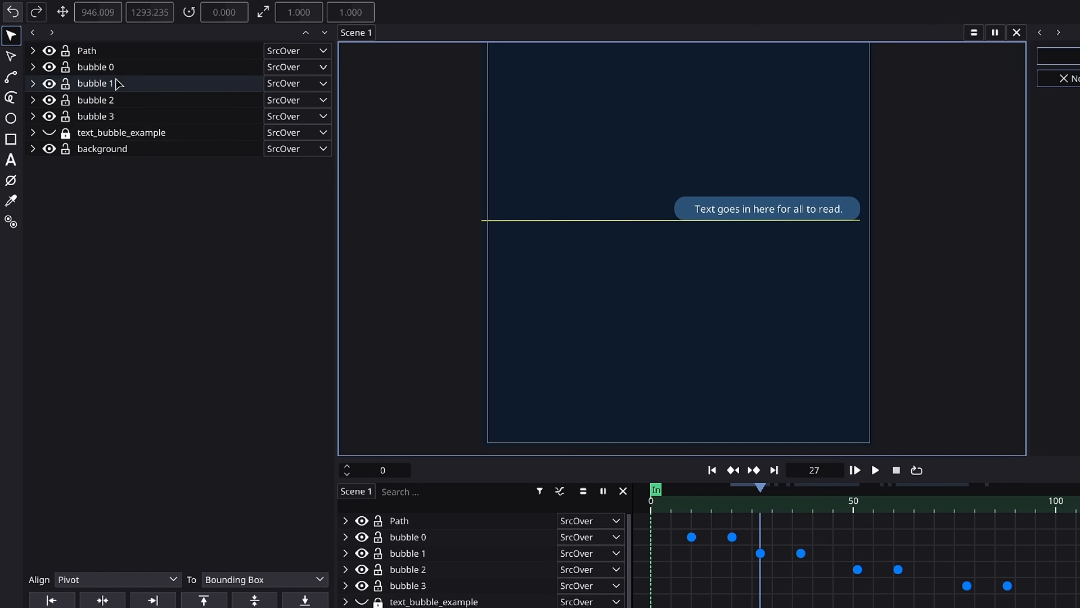
left_click(111, 68)
left_click(124, 83, "shift")
left_click(129, 100, "shift")
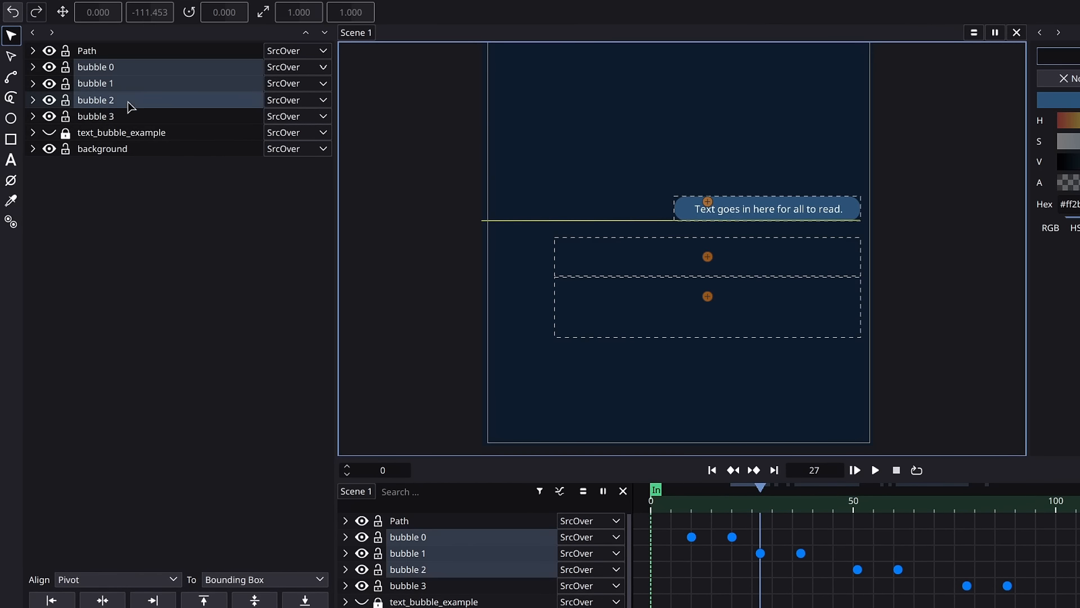
left_click(129, 115, "shift")
key("ctrl+g")
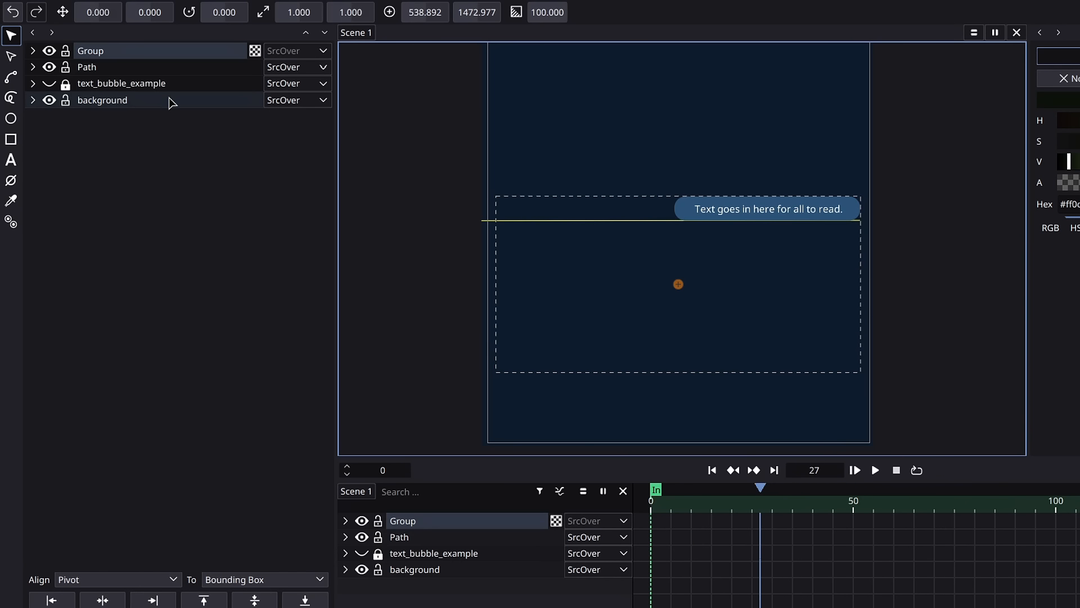
Rename the new group "bubbles COMP"
right_click(101, 52)
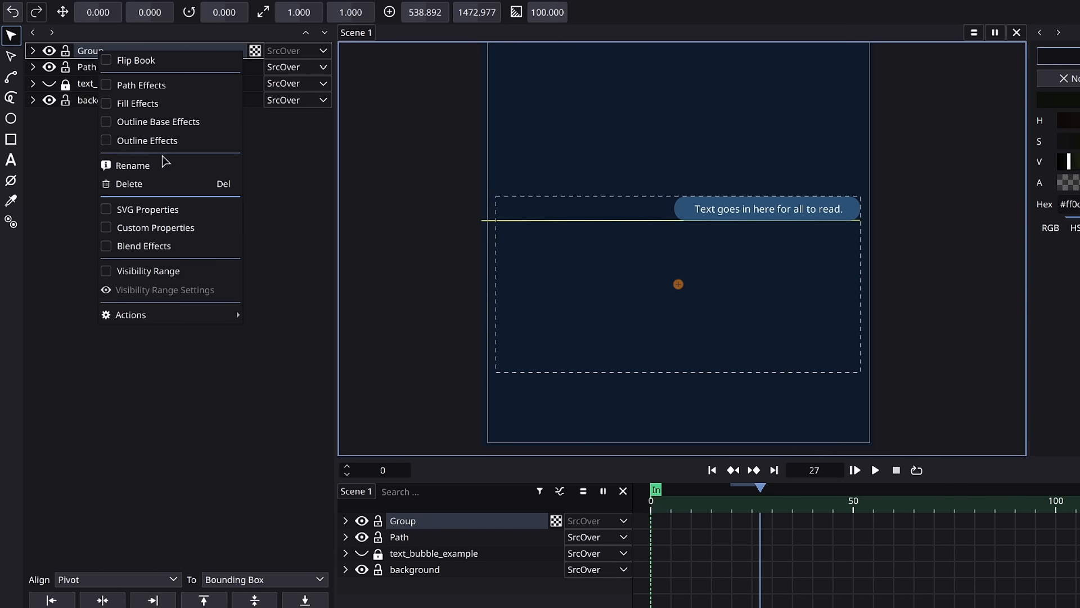
left_click(165, 165)
type("bubbles ")
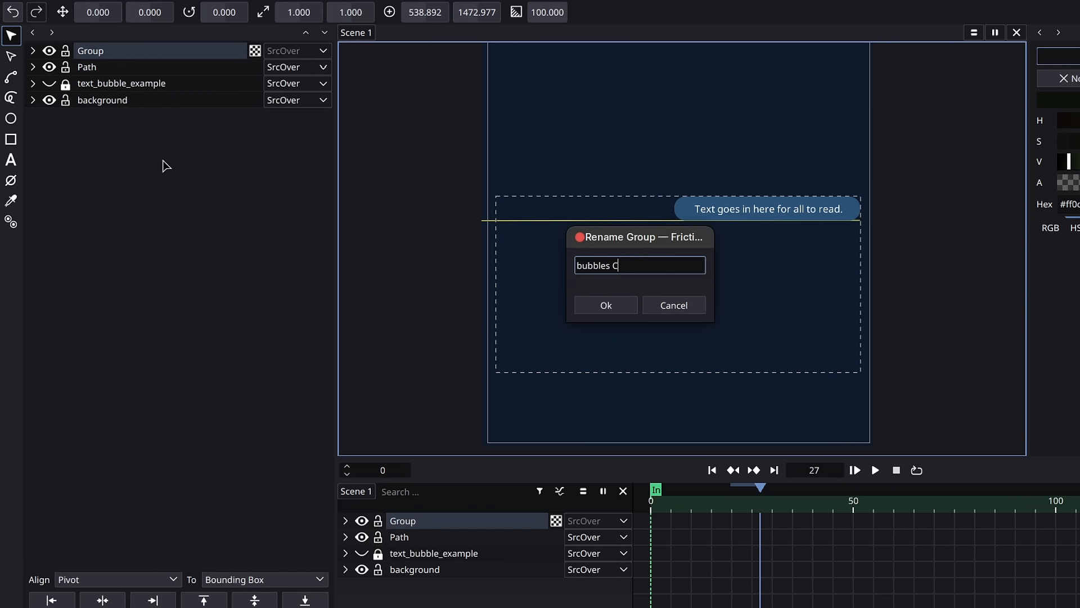
type("COMP")
left_click(612, 308)
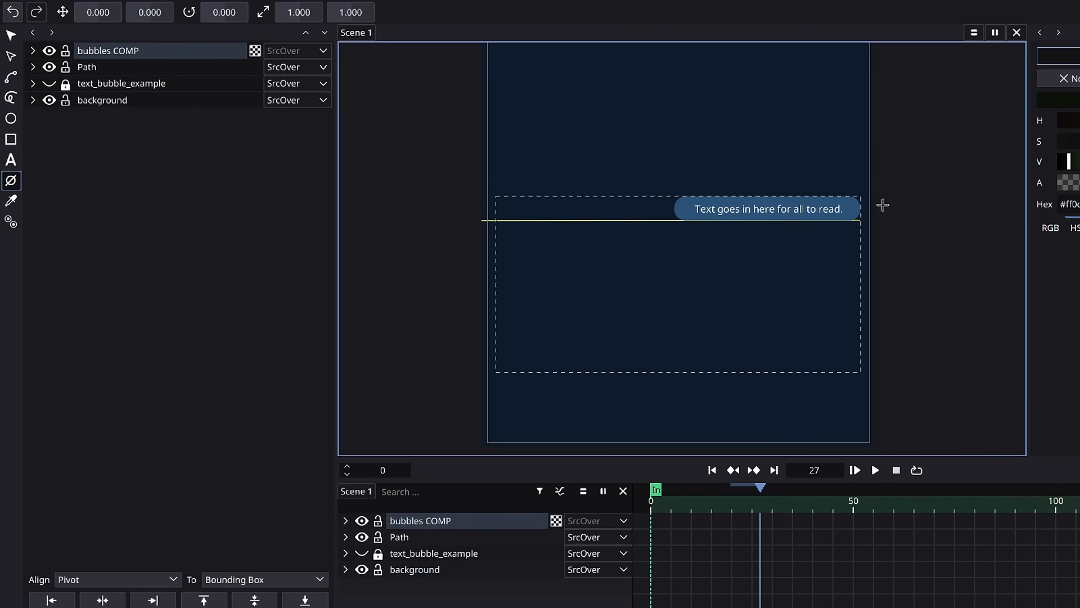
Place a null object just beyond the scene's right edge, level with the first bubble, and set its size to 4.460
left_click(882, 205)
left_click(33, 51)
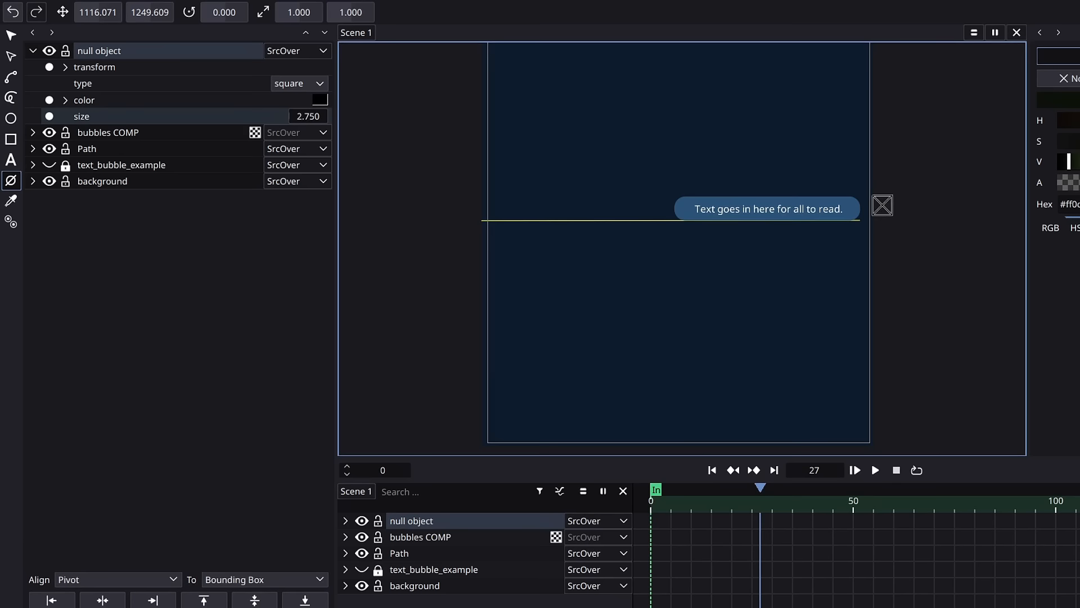
Color the null object bright green and collapse its properties
left_click(319, 100)
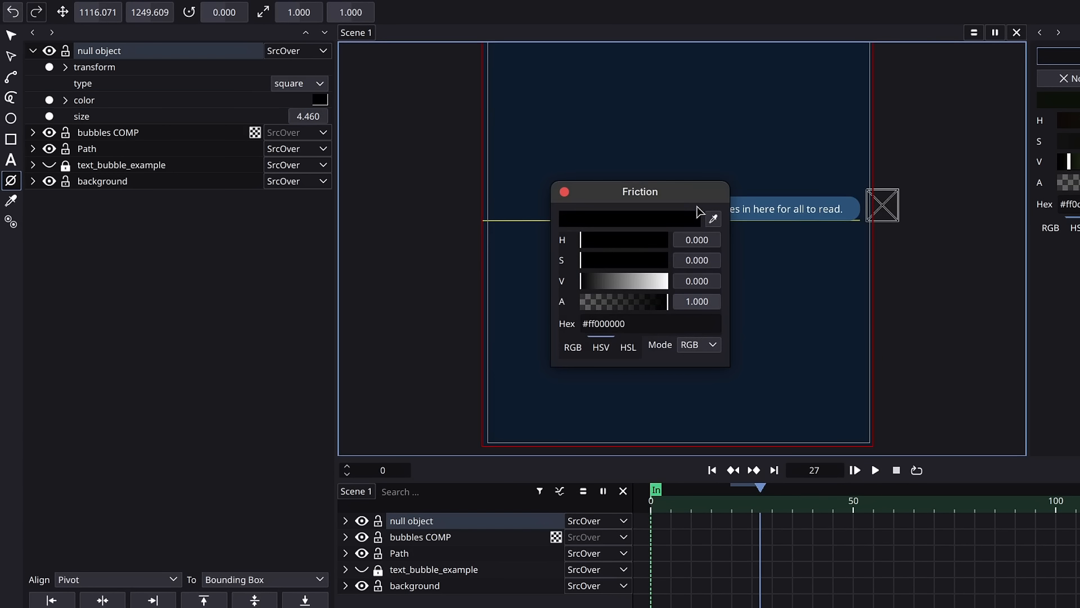
left_click(630, 284)
left_click(634, 257)
left_click(606, 242)
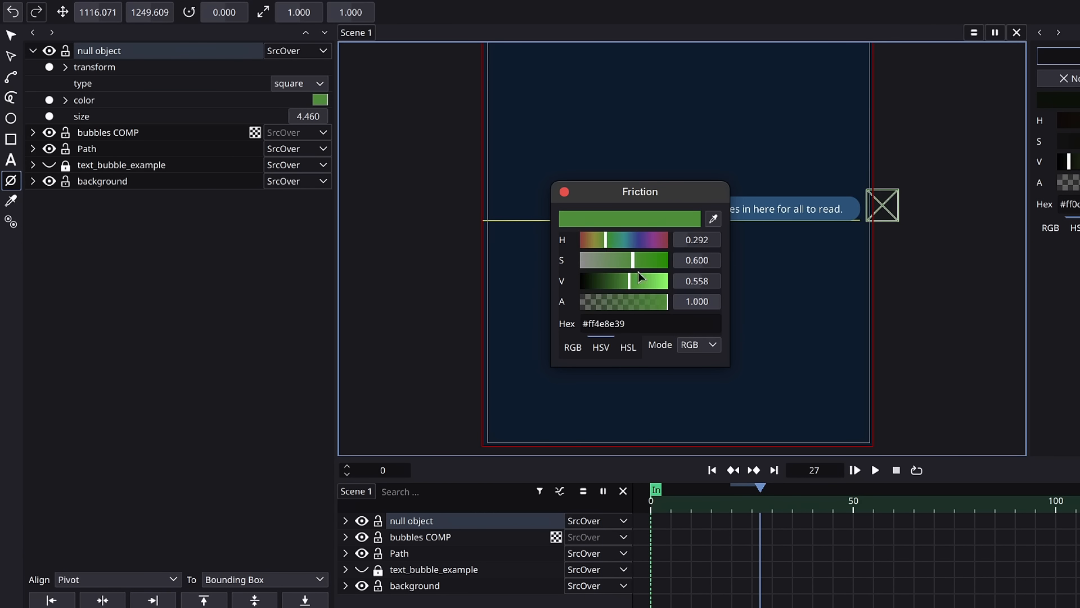
left_click(656, 280)
left_click(651, 260)
left_click(564, 192)
left_click(33, 51)
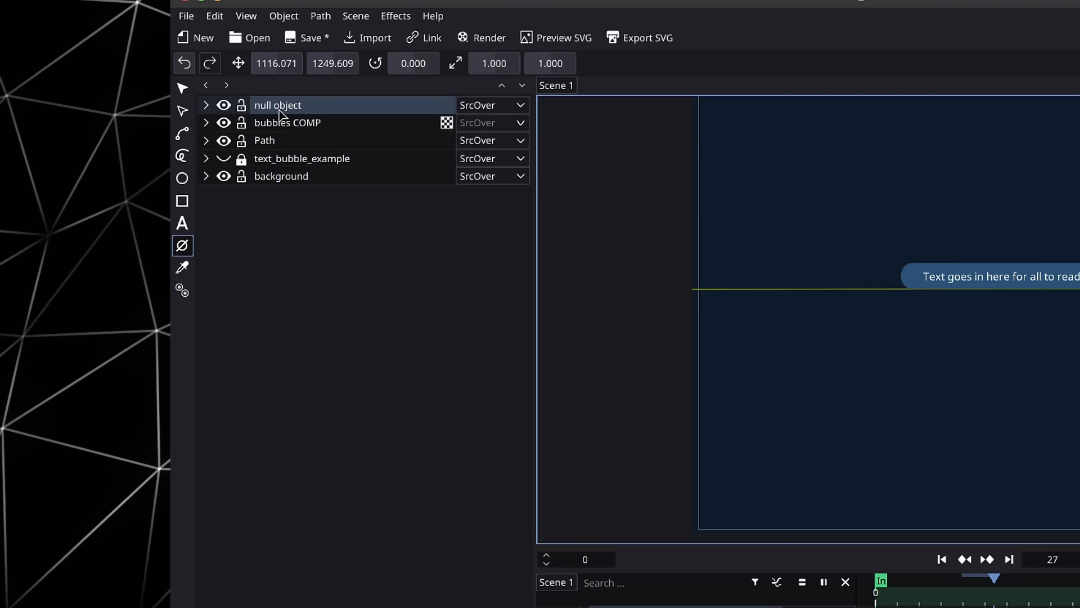
Expand and select the bubbles COMP group, and save the project
left_click(206, 122)
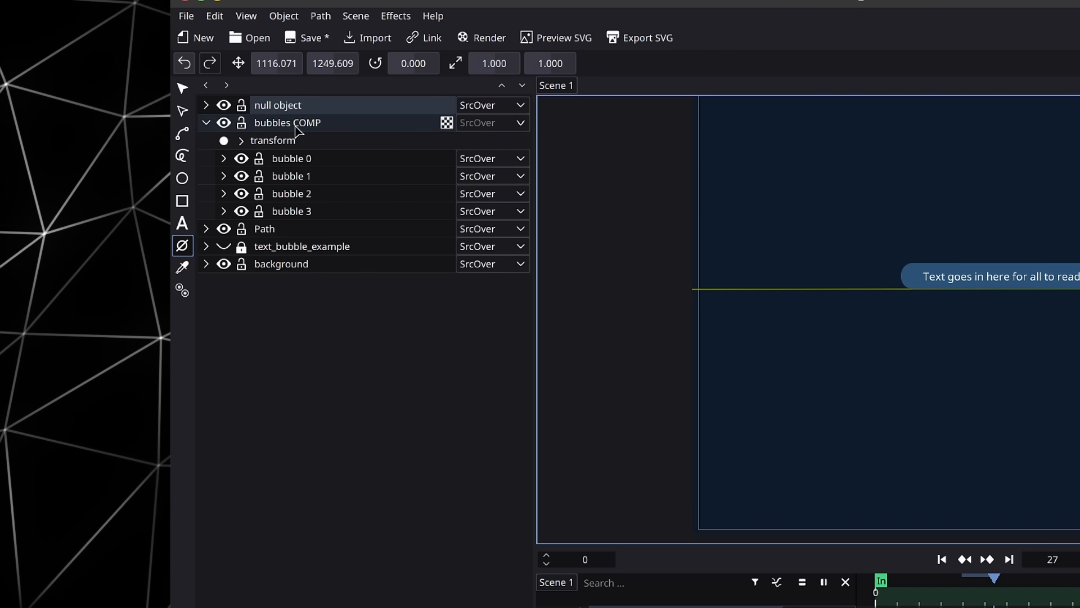
left_click(242, 141)
left_click(242, 141)
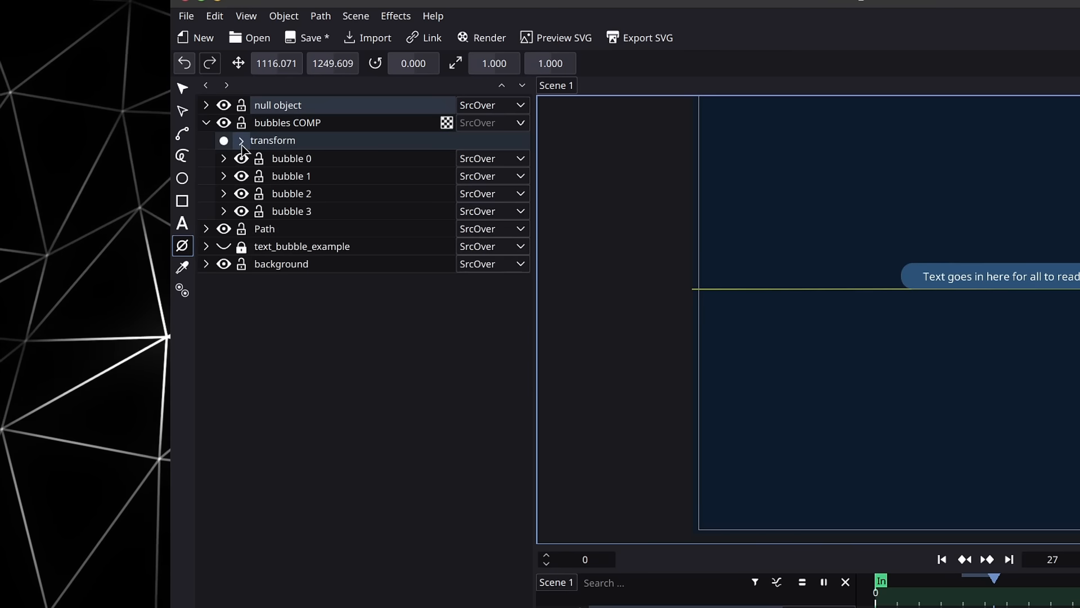
left_click(314, 144)
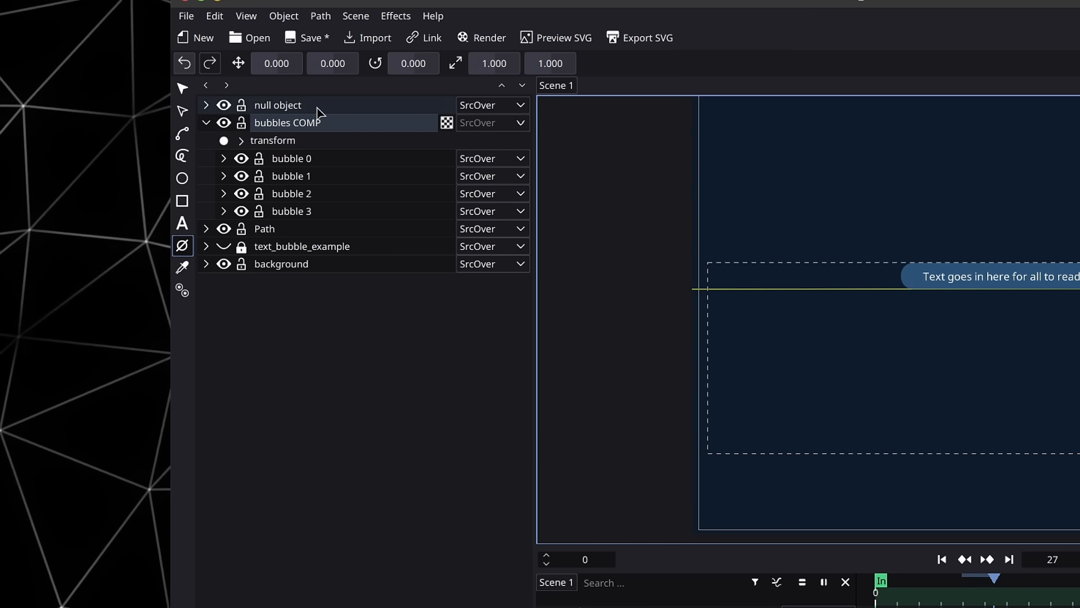
key("ctrl+s")
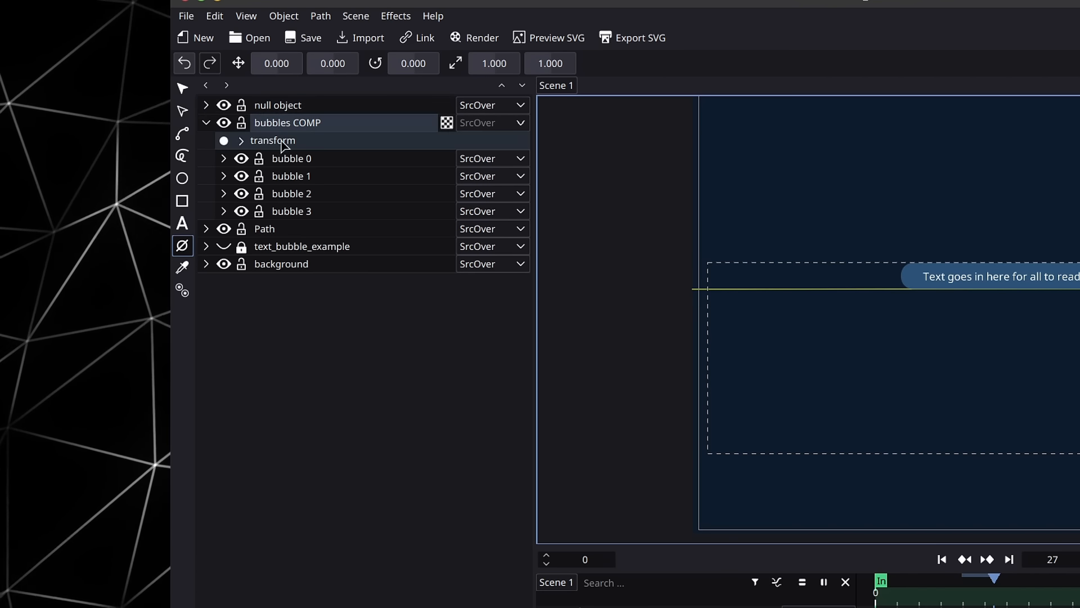
Add a parent transform effect to bubbles COMP with the null object as its target
left_click(242, 140)
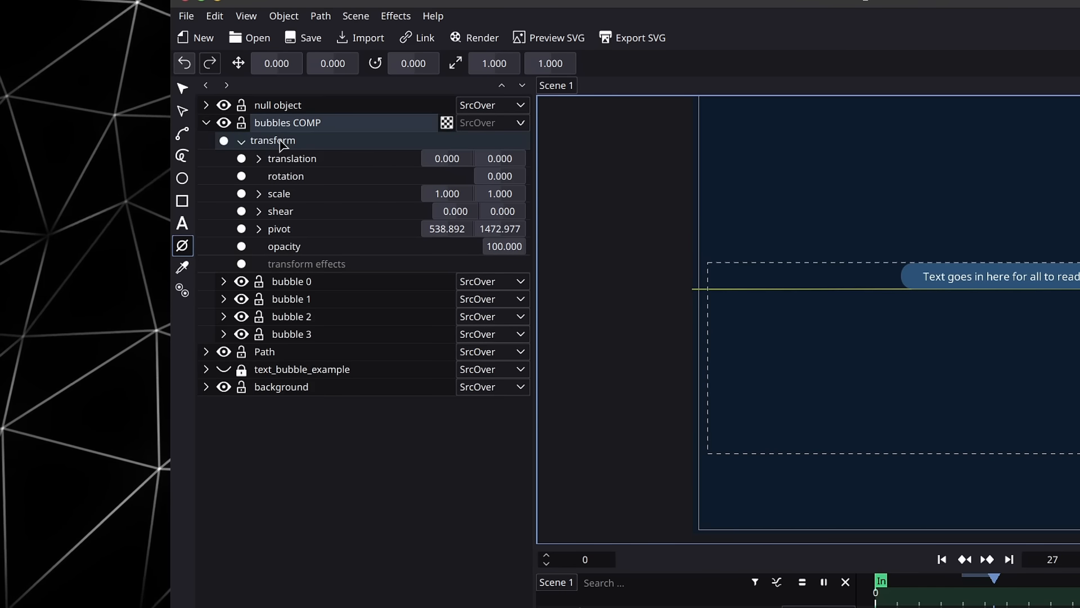
right_click(353, 268)
left_click(388, 356)
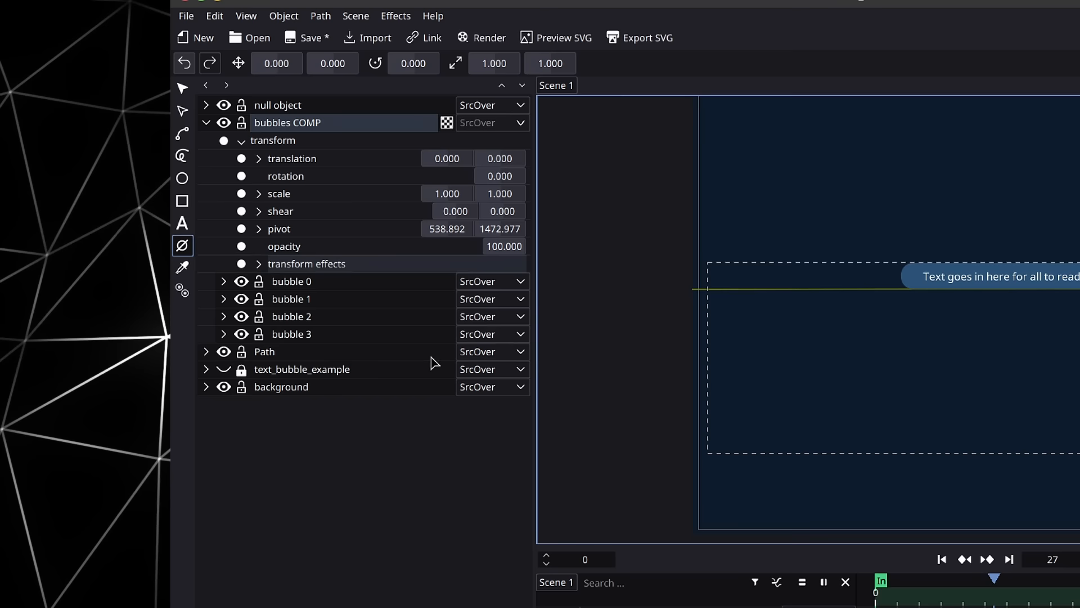
left_click(259, 263)
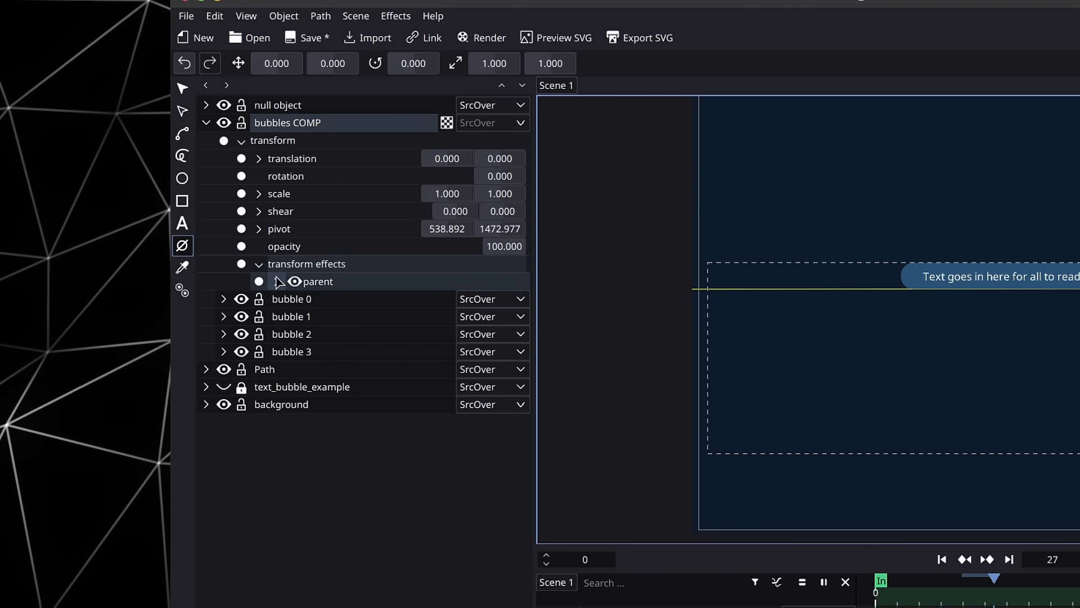
left_click(276, 281)
left_click(430, 301)
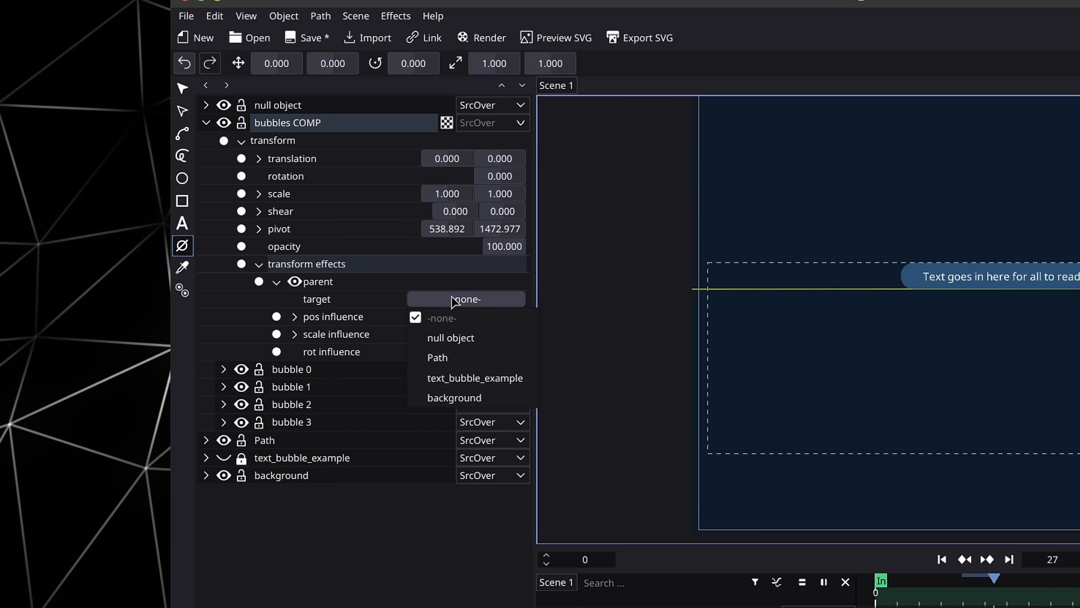
left_click(451, 341)
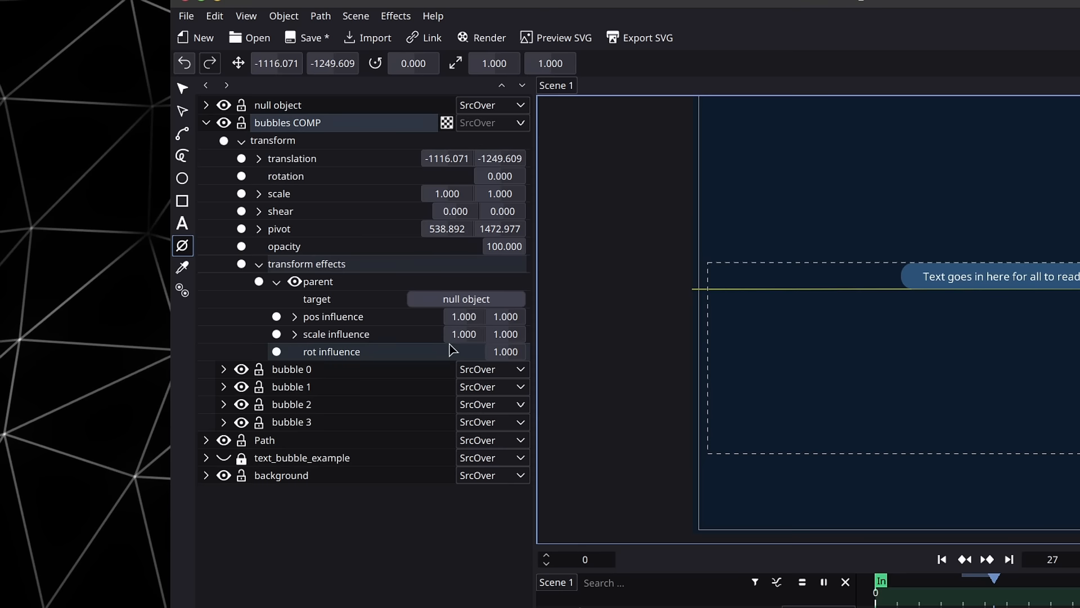
Rename the null object "bubbles CTRL" and collapse the transform properties of bubbles COMP
left_click(272, 107)
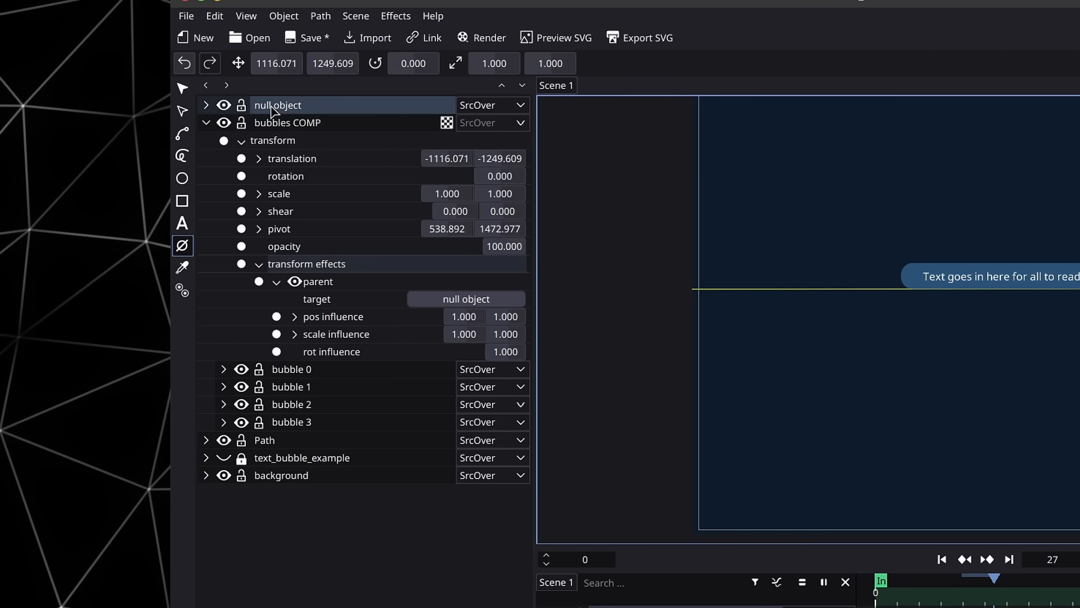
right_click(272, 106)
left_click(354, 114)
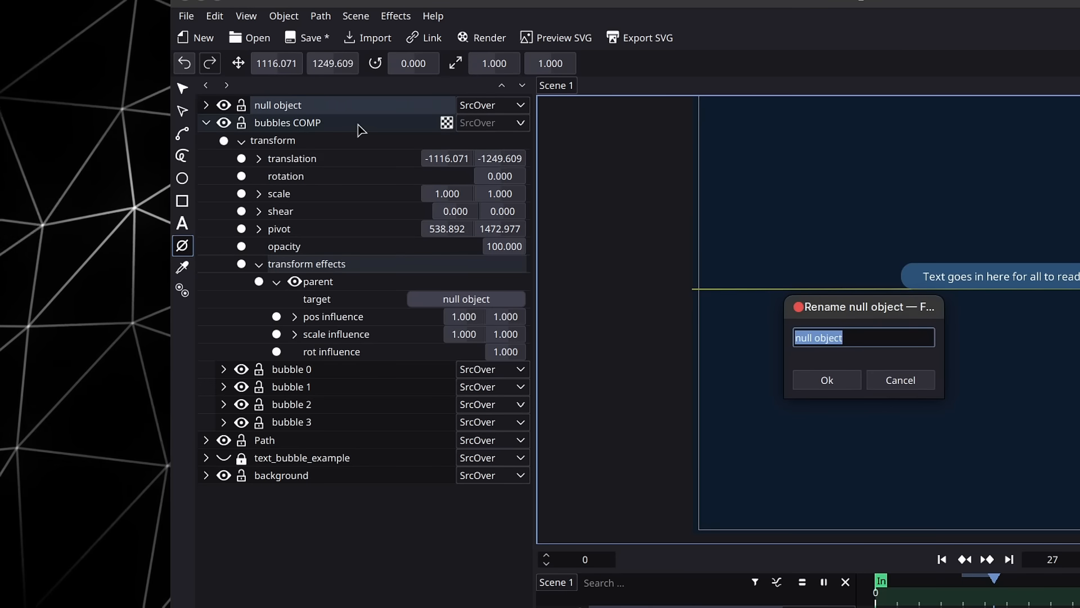
type("bubbles CTRL")
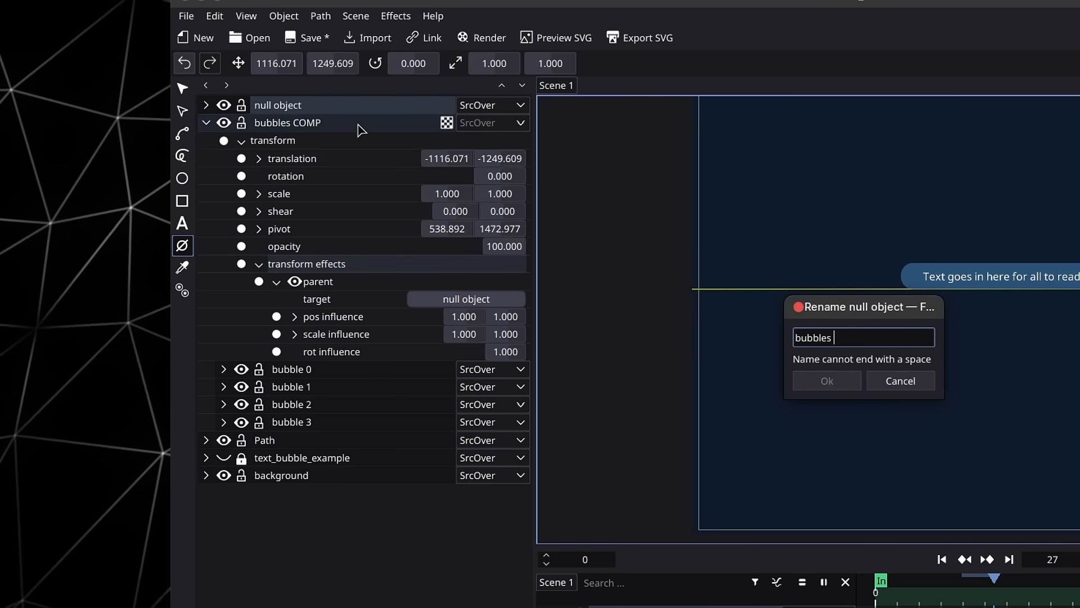
key("Return")
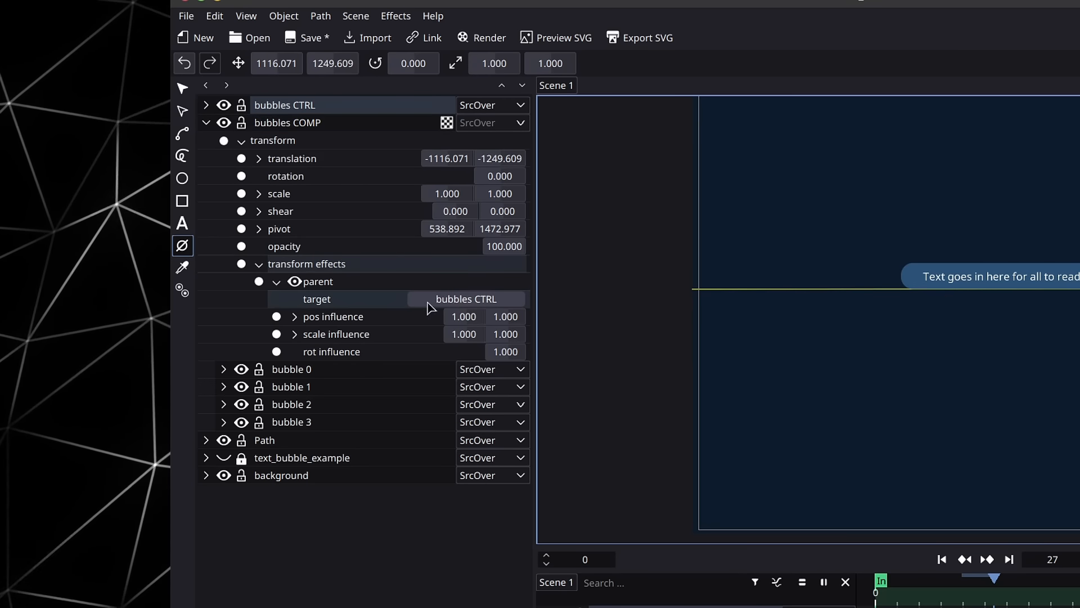
left_click(241, 141)
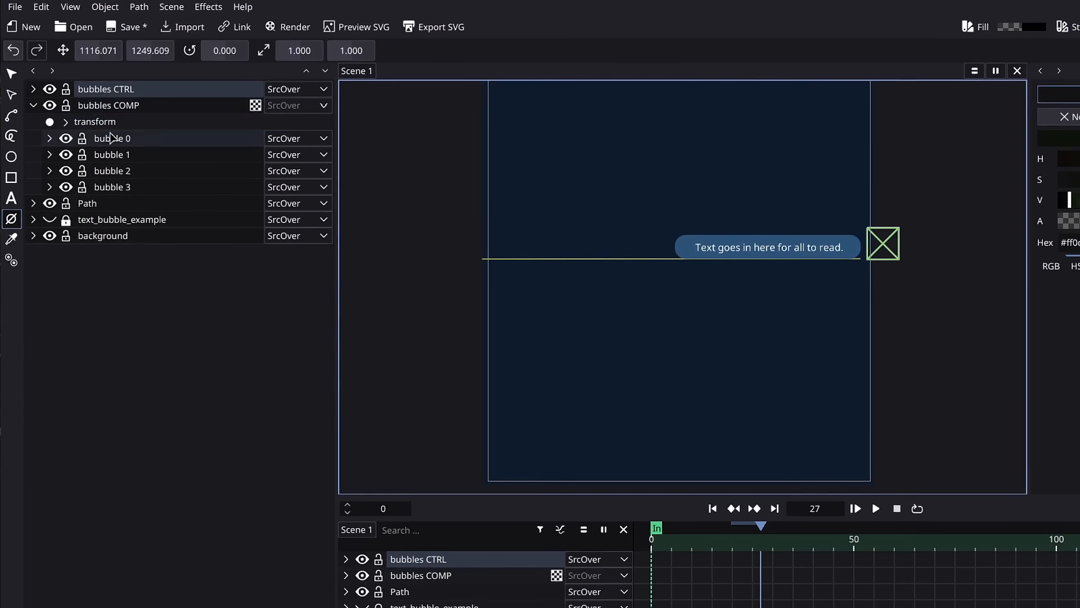
Test the parenting by moving bubbles CTRL at frames 27 and 98, cancelling each move
left_click(16, 75)
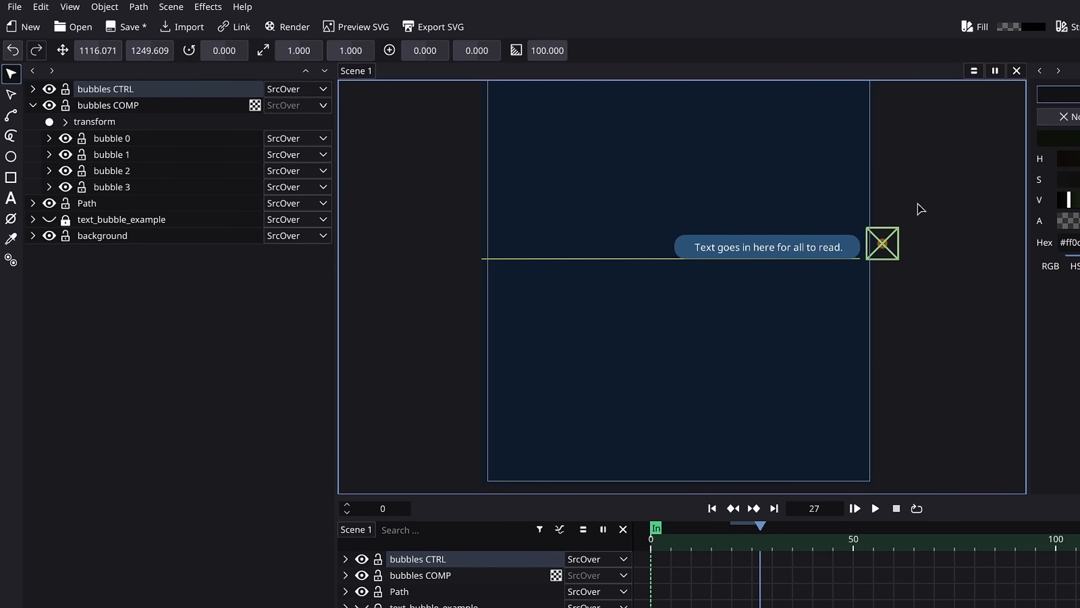
key("g")
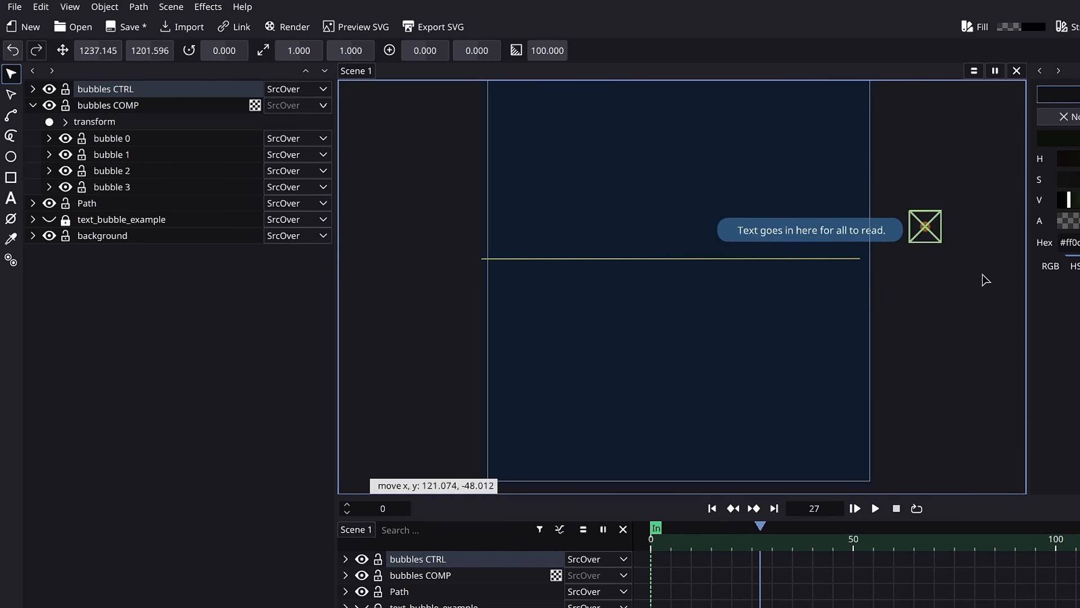
key("Escape")
left_click(1033, 541)
key("g")
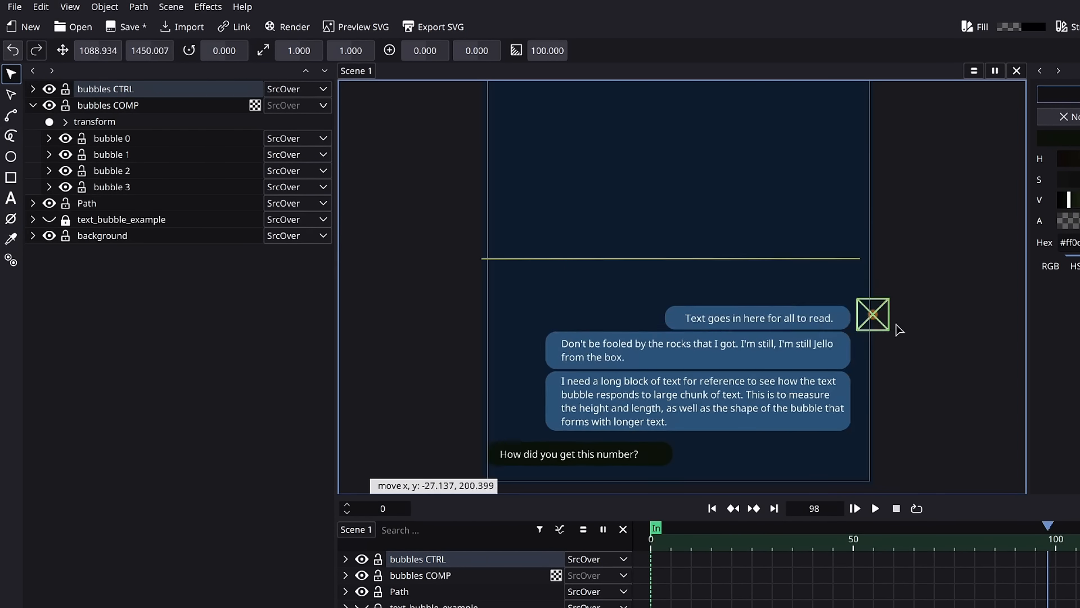
key("Escape")
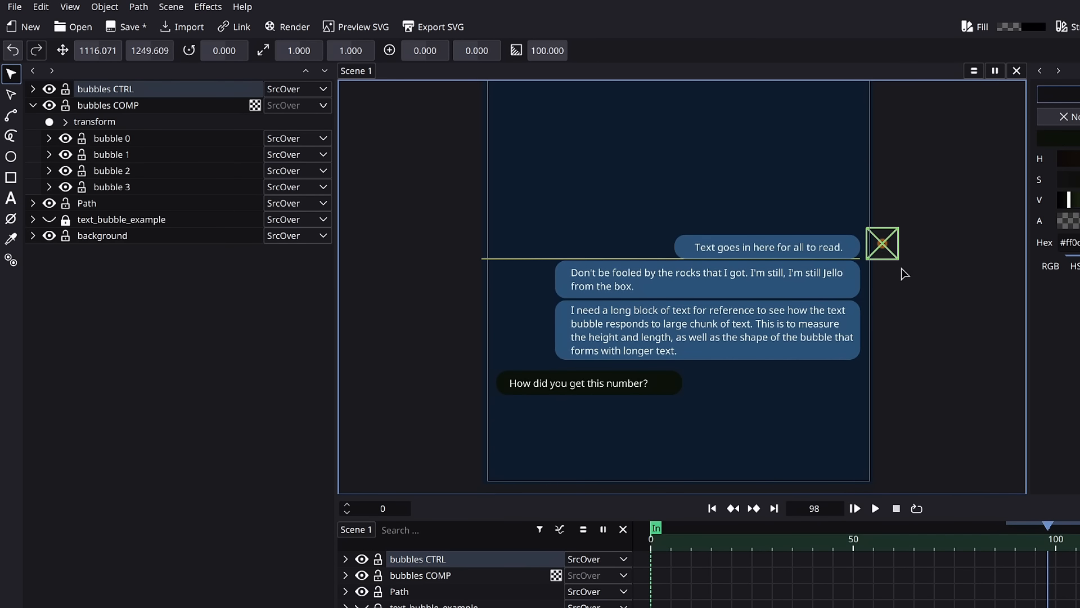
Test moving the bubbles COMP group separately from its control object, and cancel the move
left_click(134, 106)
key("g")
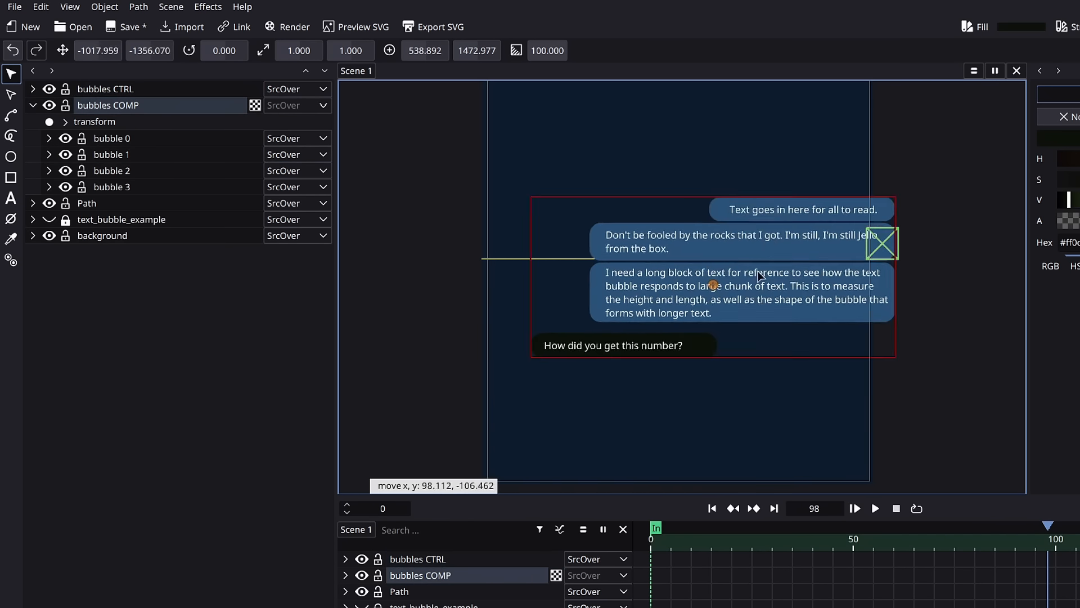
key("Escape")
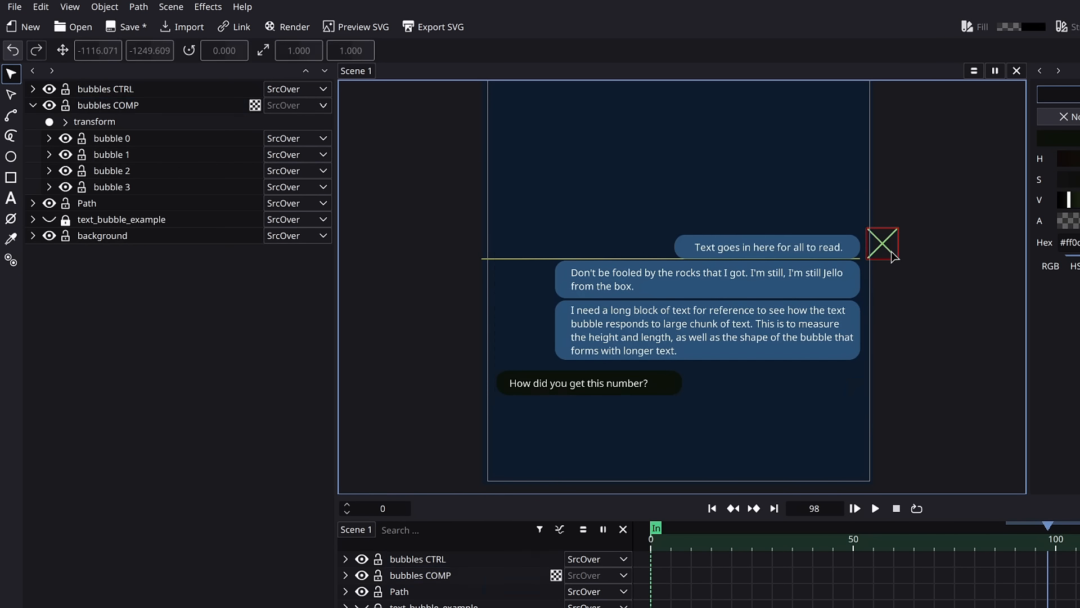
Select bubbles CTRL, expand bubbles COMP in the timeline, and go to bubble 1's first keyframe at frame 27
left_click(894, 253)
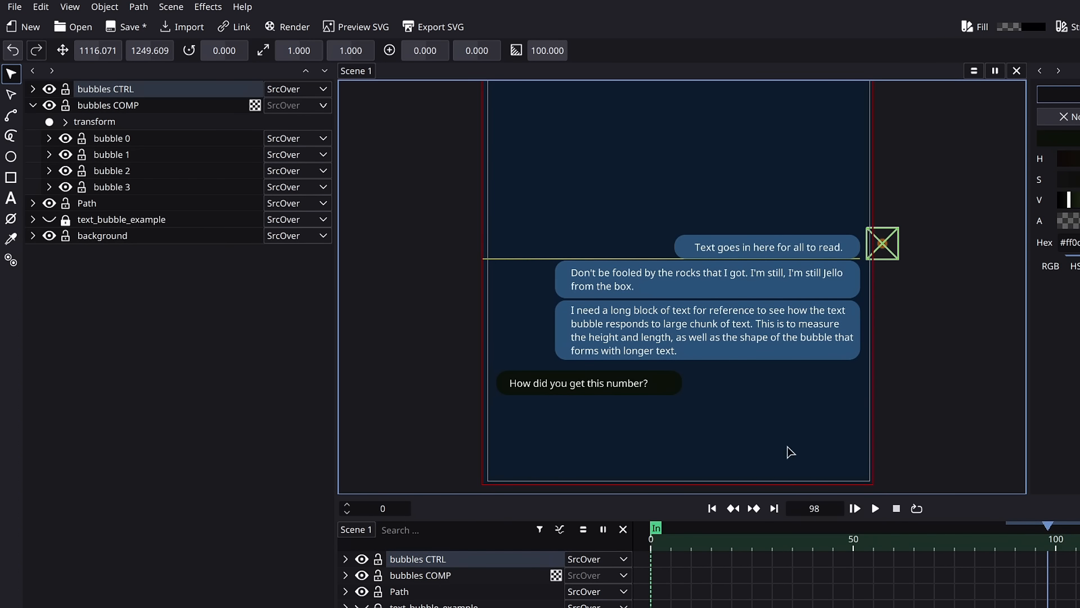
left_click(345, 575)
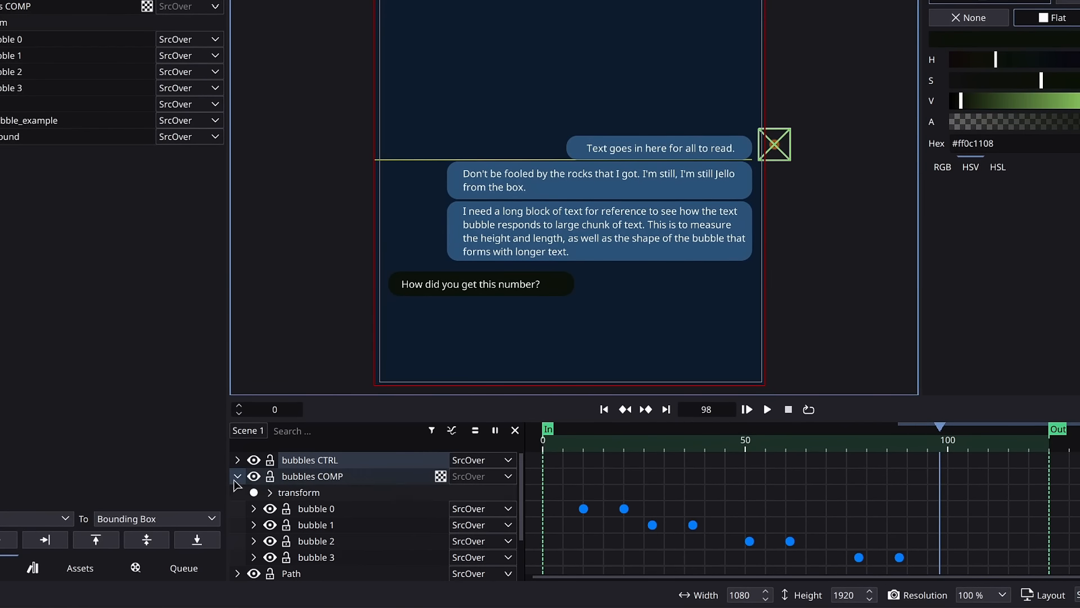
left_click(652, 450)
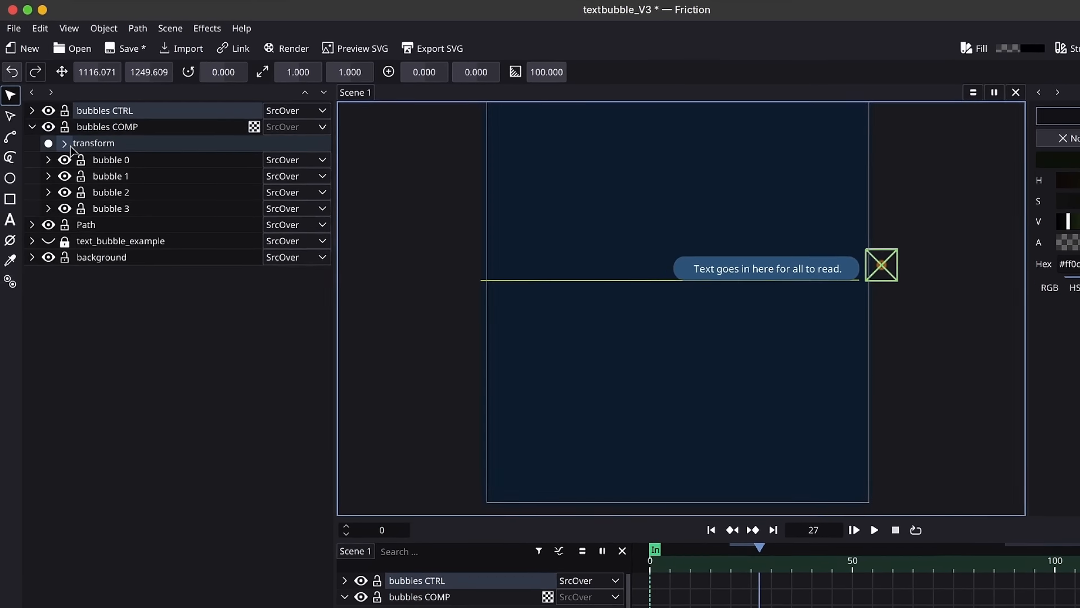
Collapse bubbles COMP in the object list and keyframe the y translation of bubbles CTRL at frame 27
left_click(64, 143)
left_click(32, 127)
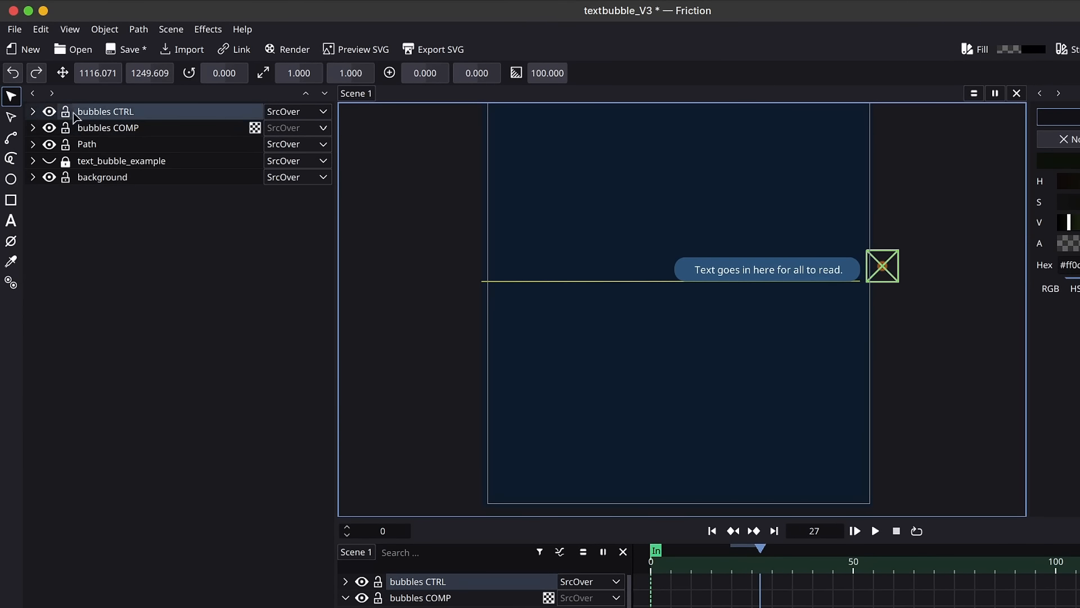
left_click(32, 110)
left_click(66, 128)
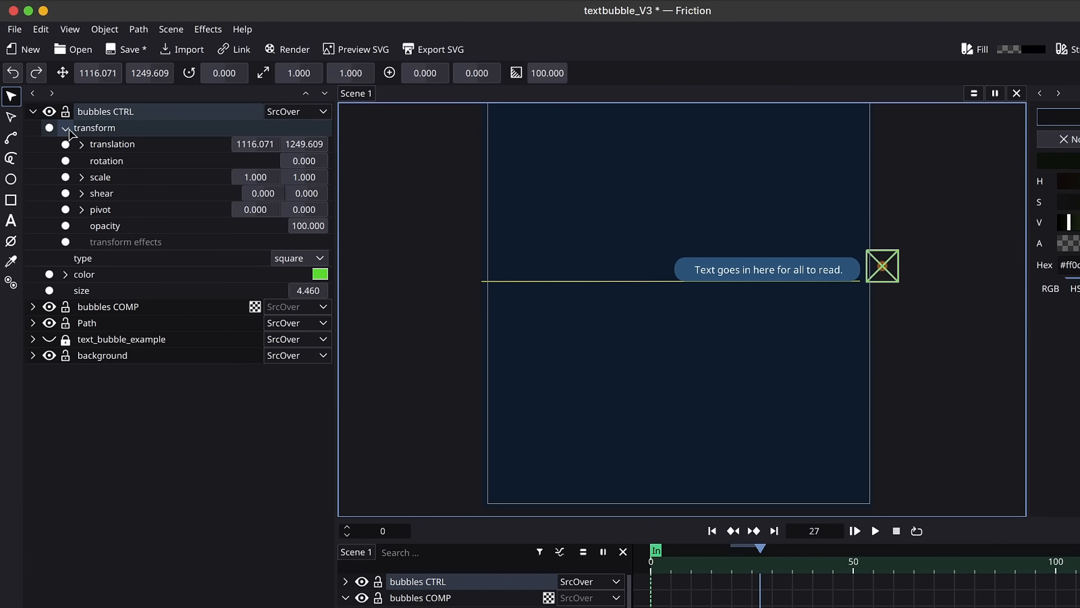
left_click(82, 144)
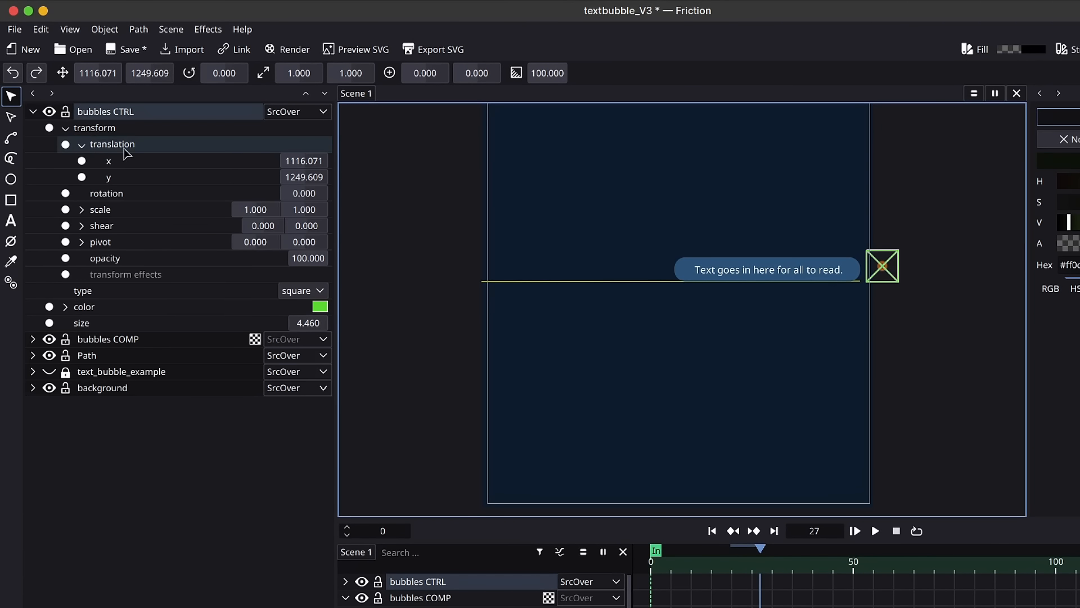
left_click(82, 179)
At frame 37, move bubbles CTRL straight up to y 1136.884, resting the second bubble on the guide line
left_click(778, 570)
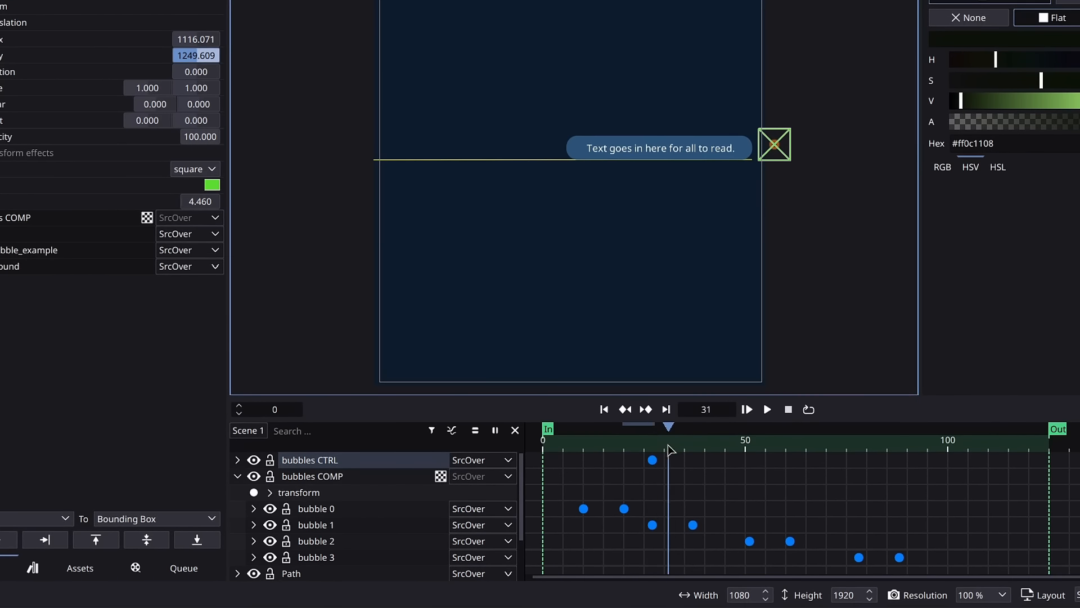
left_click_drag(670, 449, 694, 455)
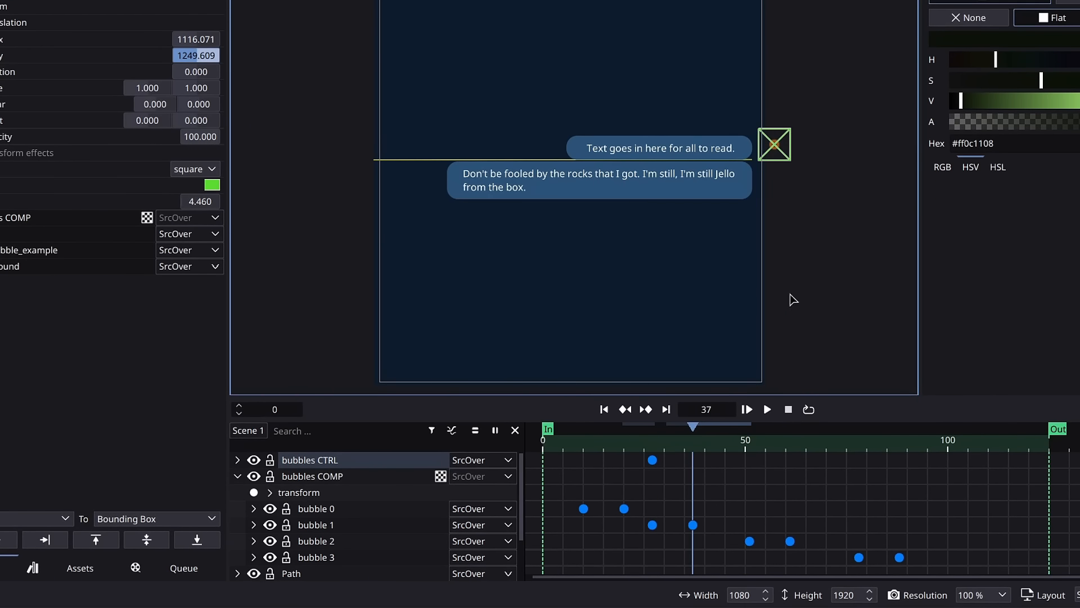
key("g")
key("y")
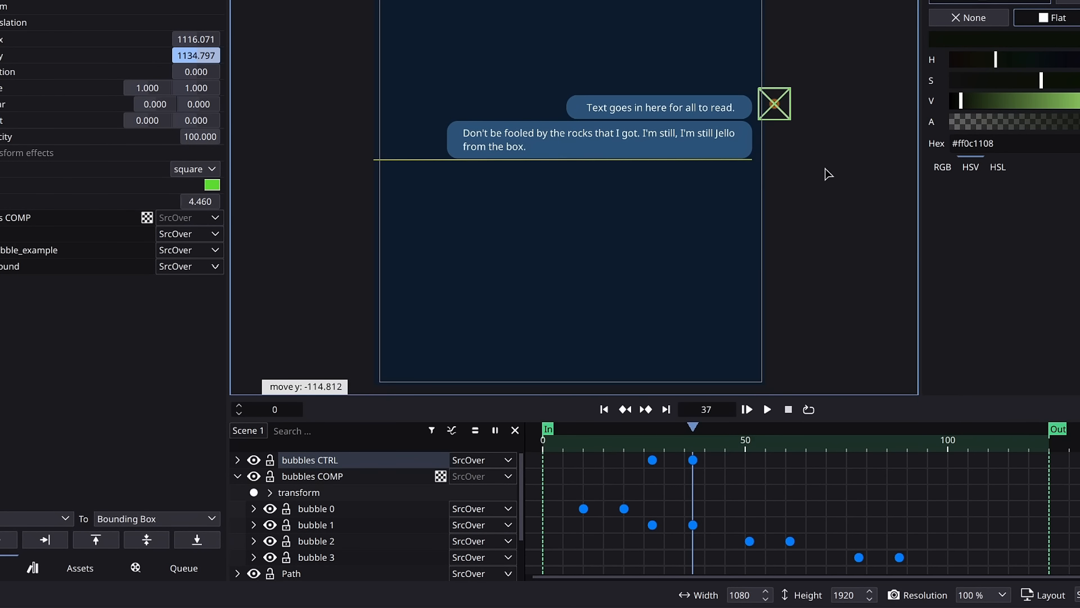
left_click(828, 174)
At frame 51, keyframe the y translation of bubbles CTRL without moving it
left_click_drag(726, 455, 748, 460)
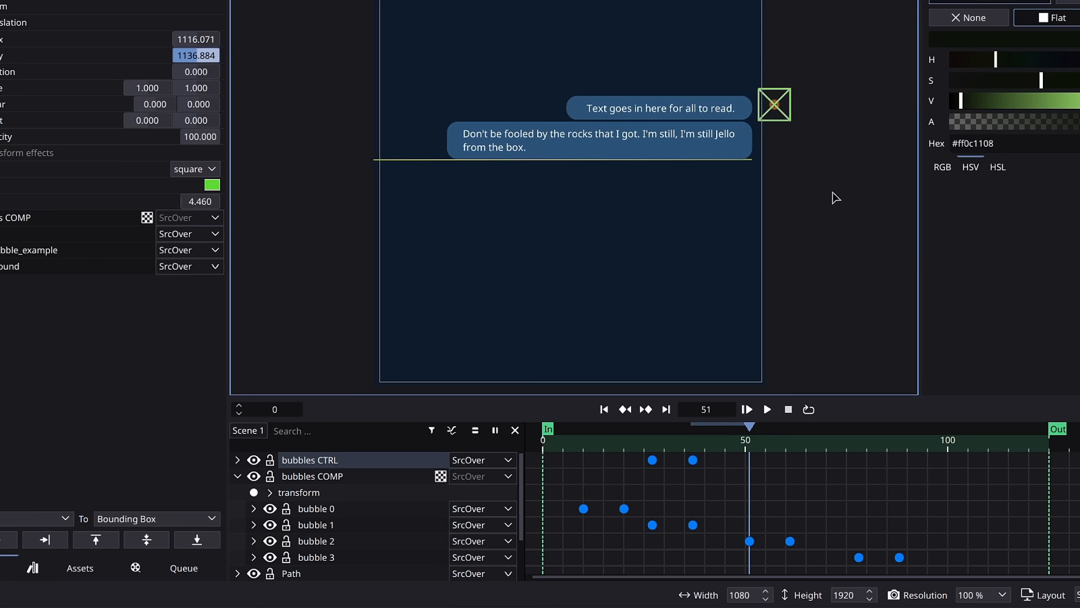
key("g")
key("y")
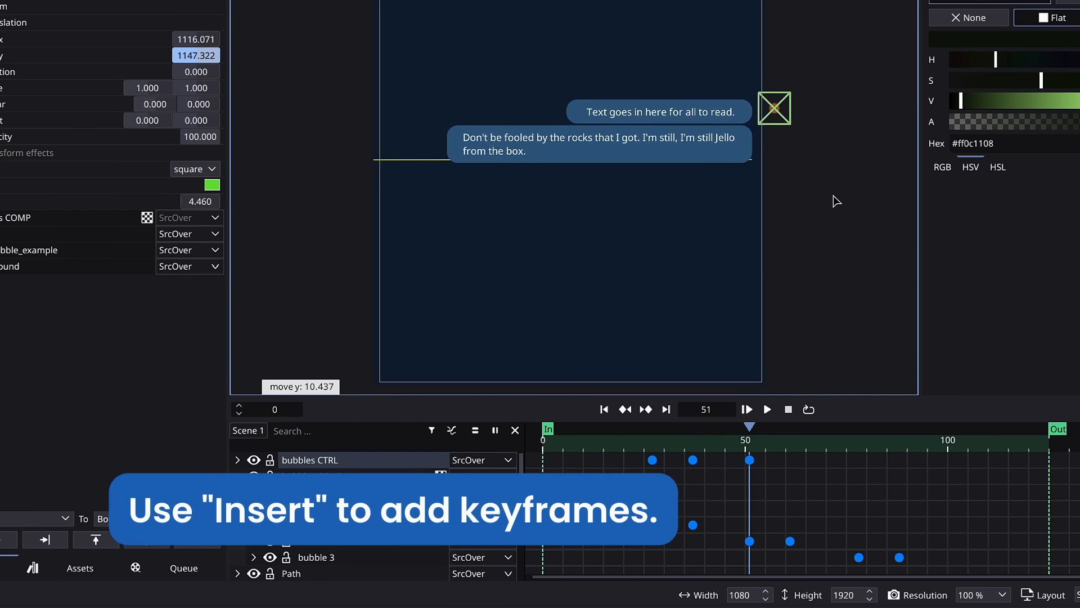
key("Escape")
At frame 61, move bubbles CTRL straight up to y 961.535, resting the third bubble on the guide line
left_click_drag(765, 450, 795, 453)
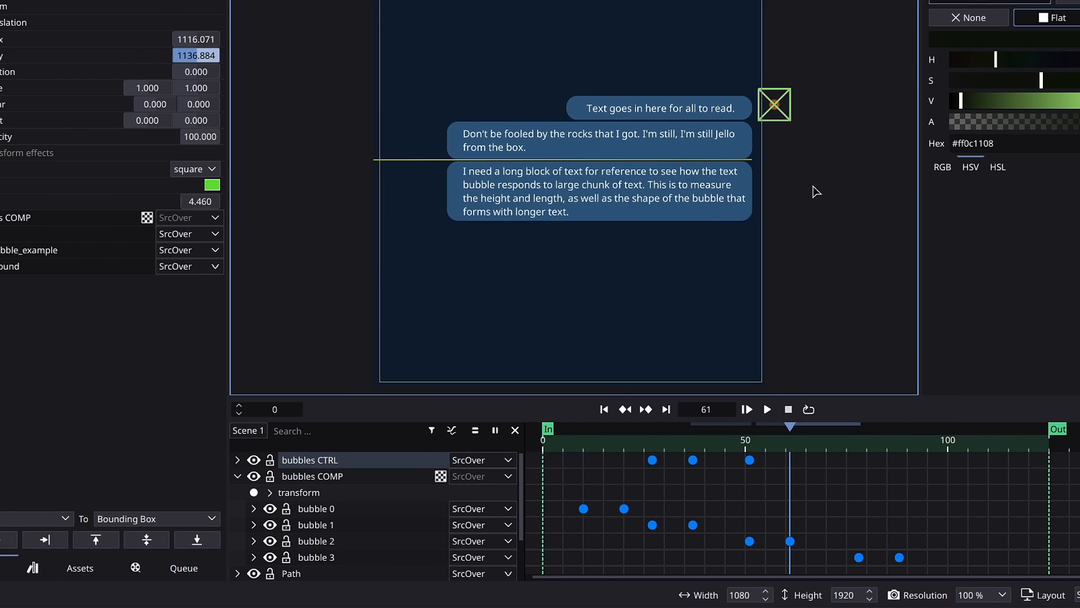
key("g")
key("y")
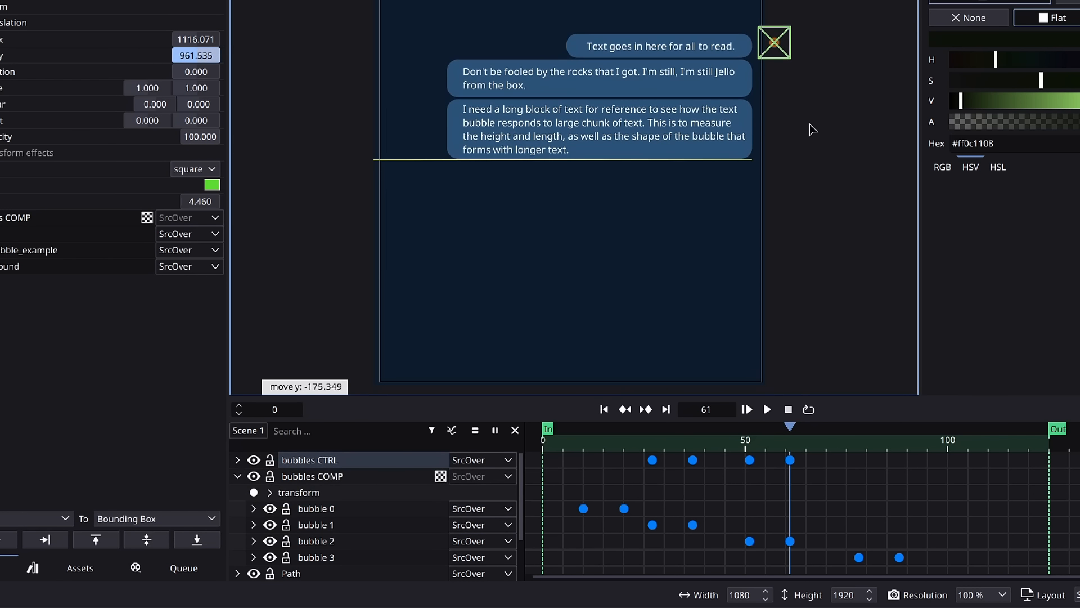
left_click(810, 124)
At frame 78, keyframe the y translation of bubbles CTRL in place and check the key options of its y value
left_click_drag(803, 449, 863, 453)
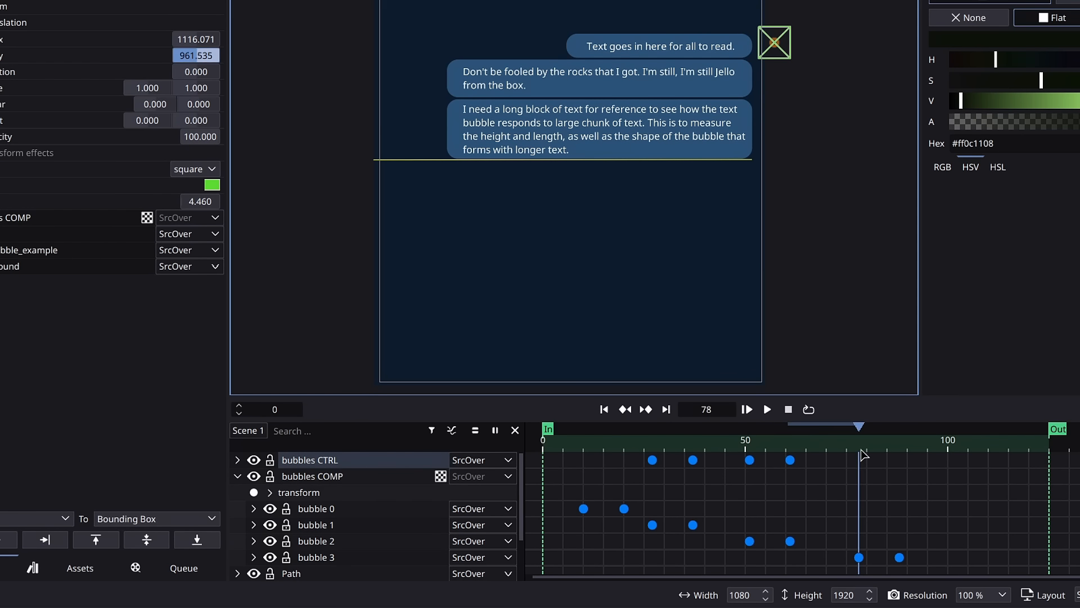
key("g")
key("y")
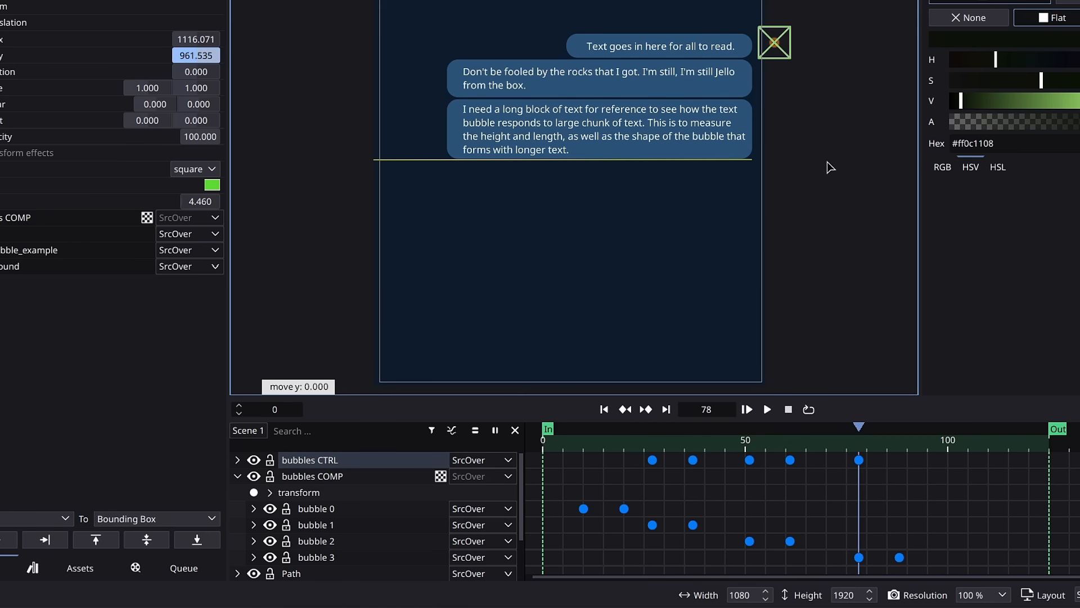
left_click(827, 164)
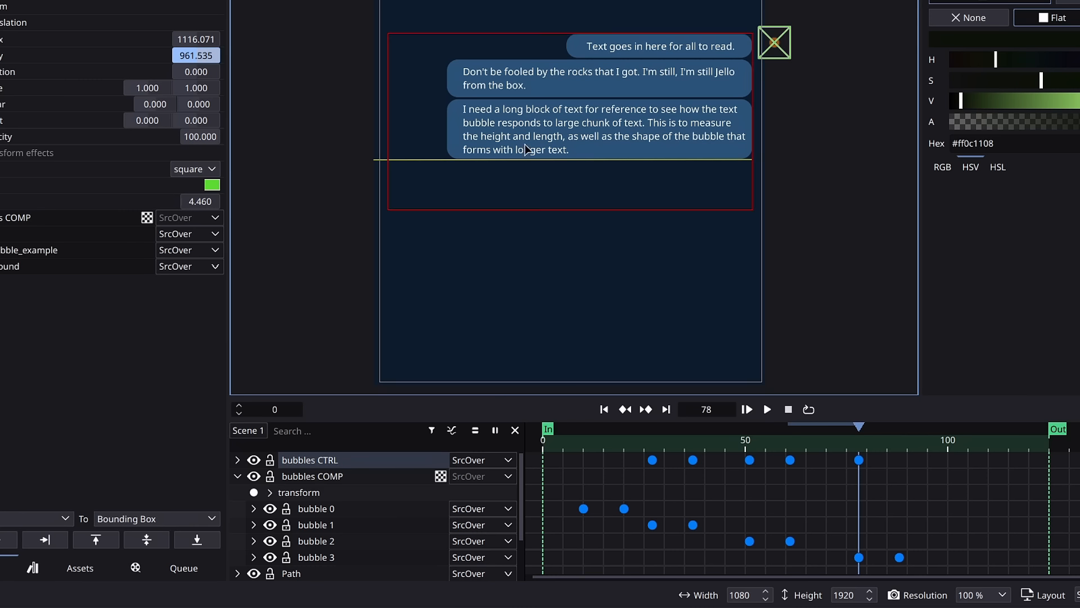
right_click(192, 60)
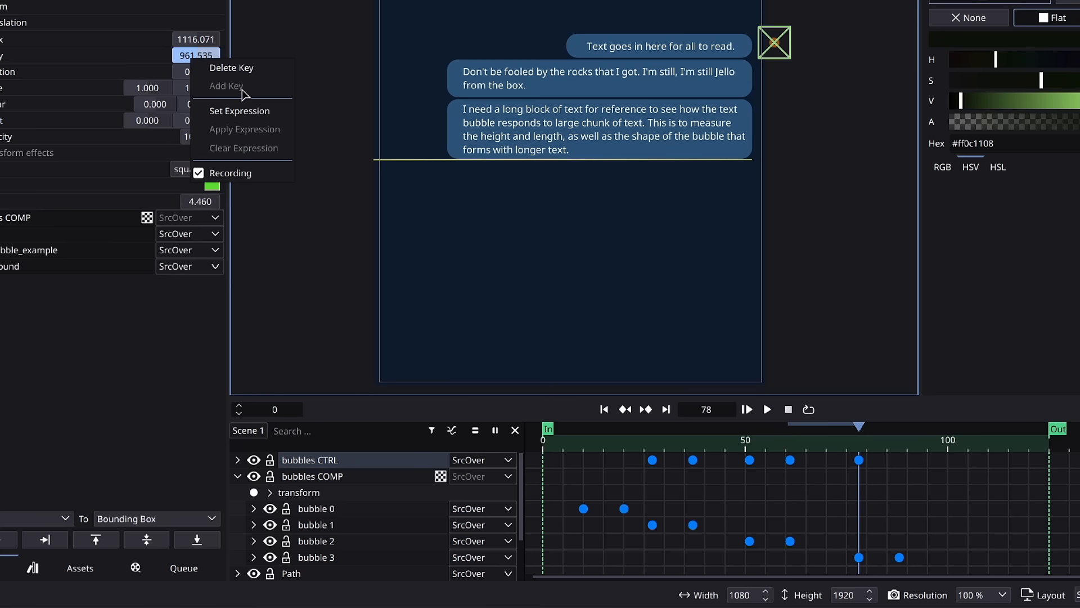
key("Escape")
At frame 88, move bubbles CTRL straight up to y 863.423, resting the fourth bubble on the guide line
left_click_drag(863, 439, 899, 446)
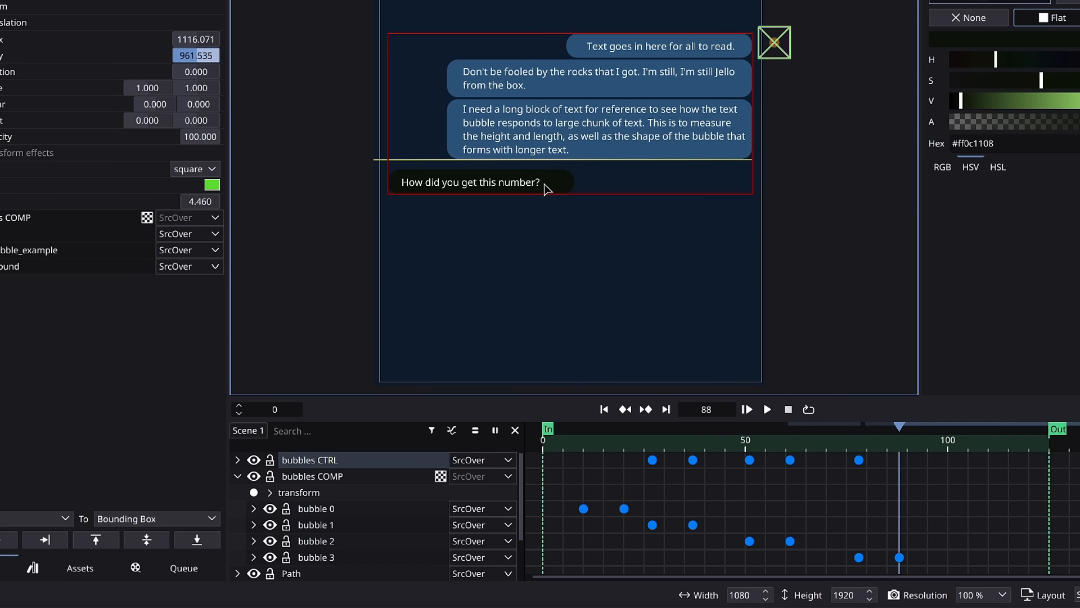
key("g")
key("y")
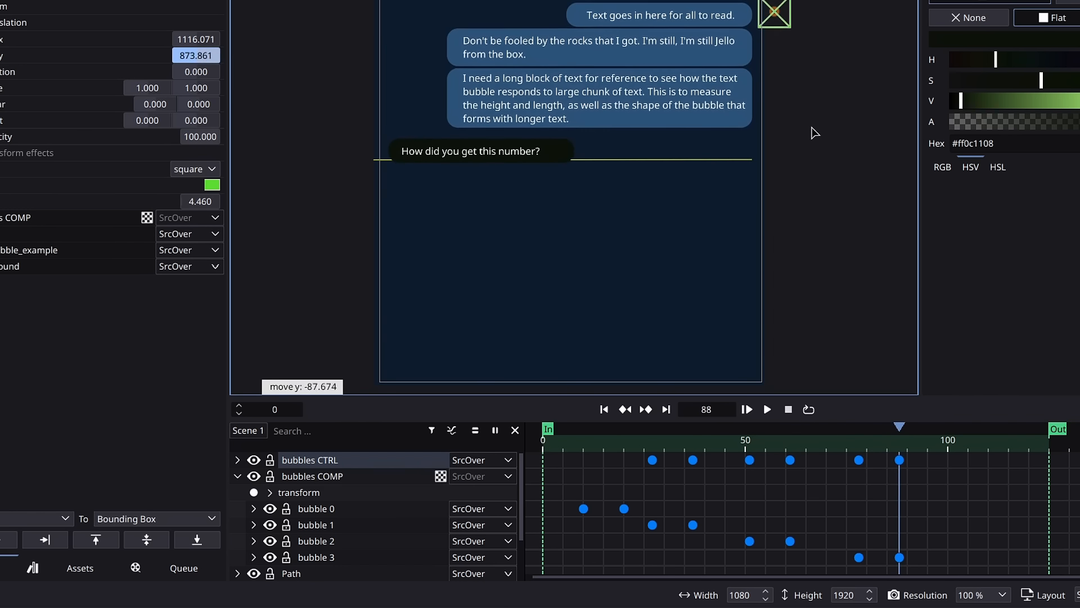
left_click(814, 129)
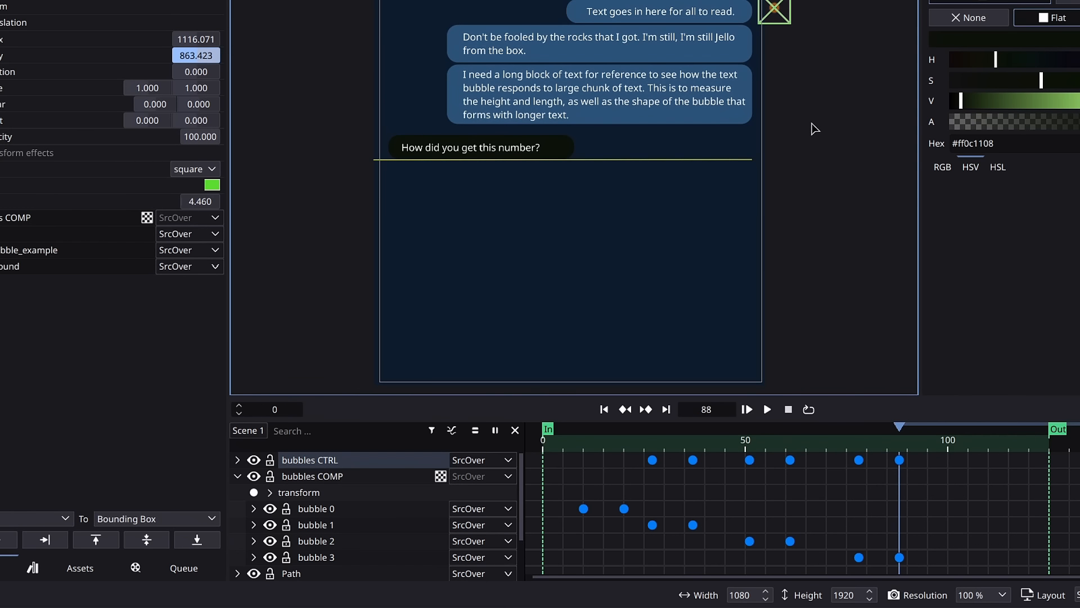
Preview the animation from the start of the timeline and go to frame 27
left_click_drag(879, 450, 552, 447)
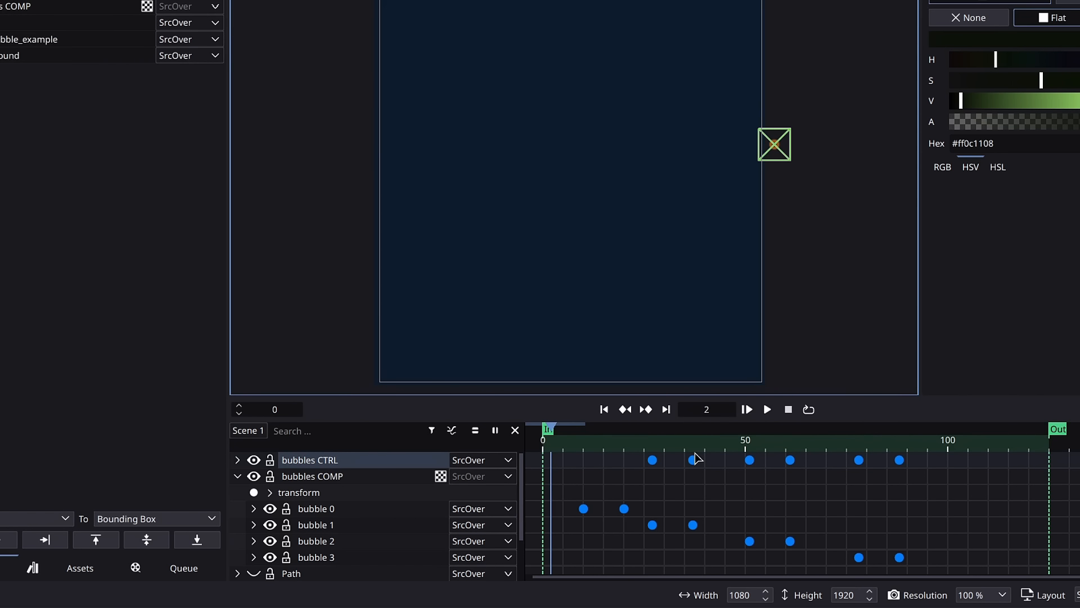
key("space")
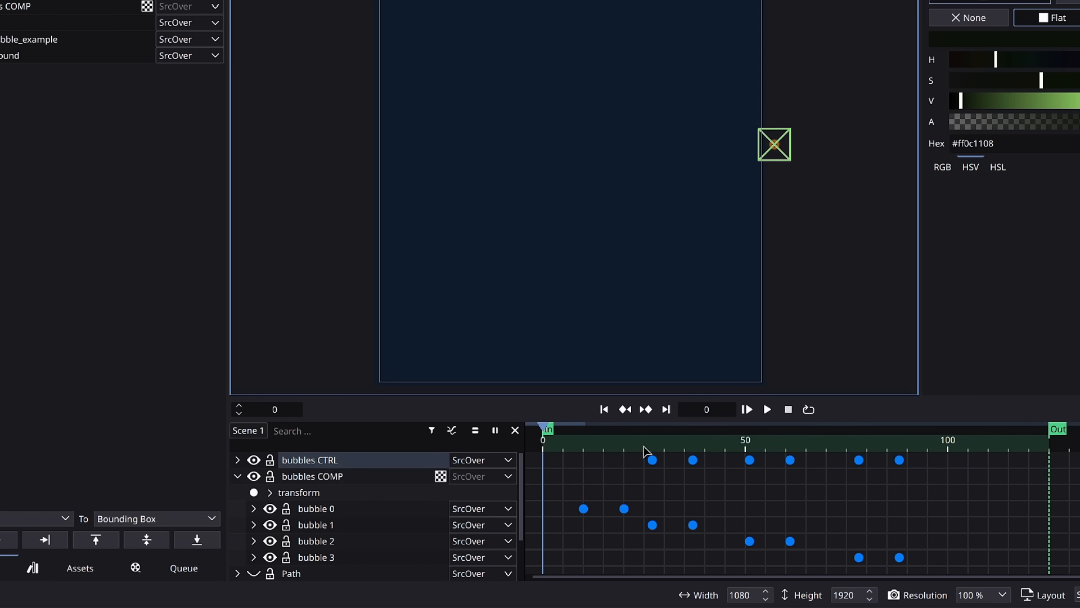
left_click_drag(582, 443, 653, 458)
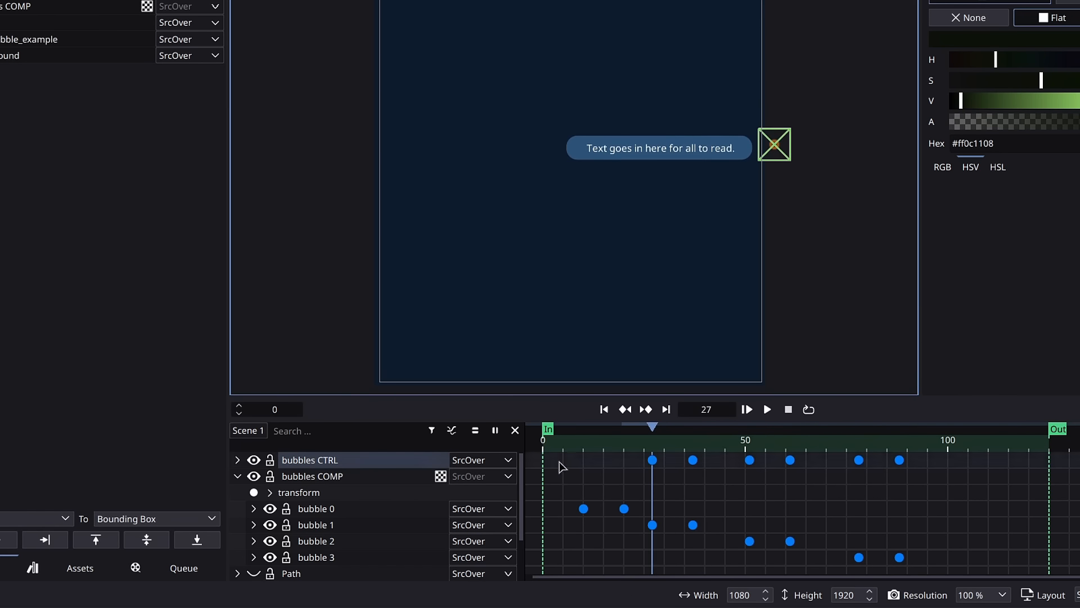
Inspect bubble 0's y translation curve in the graph editor, and return to the keyframe view with bubble 0 collapsed
left_click(253, 508)
left_click(286, 524)
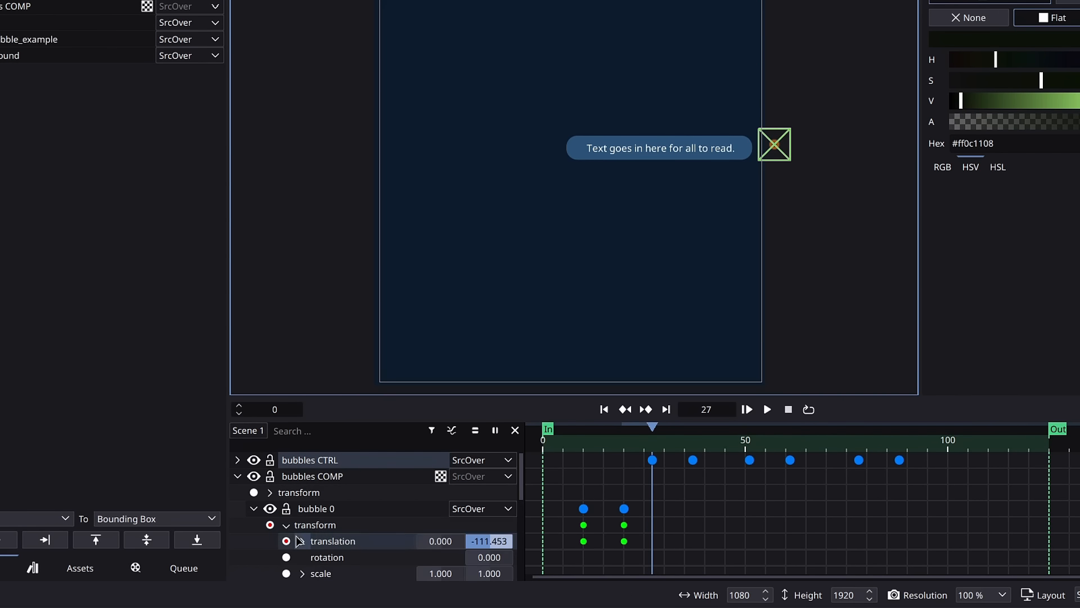
left_click(299, 540)
left_click(341, 572)
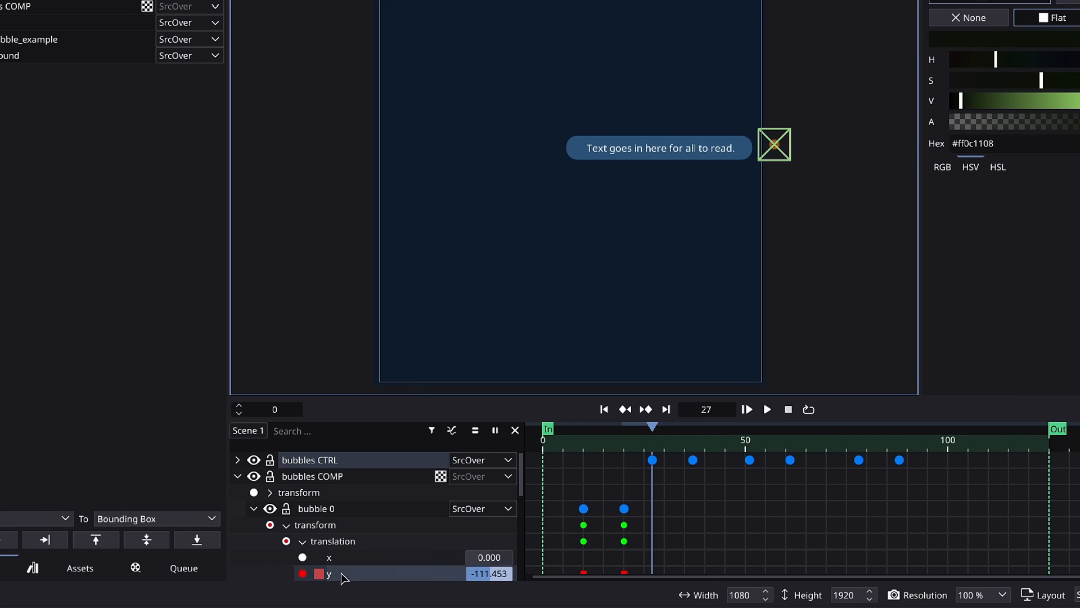
left_click(453, 429)
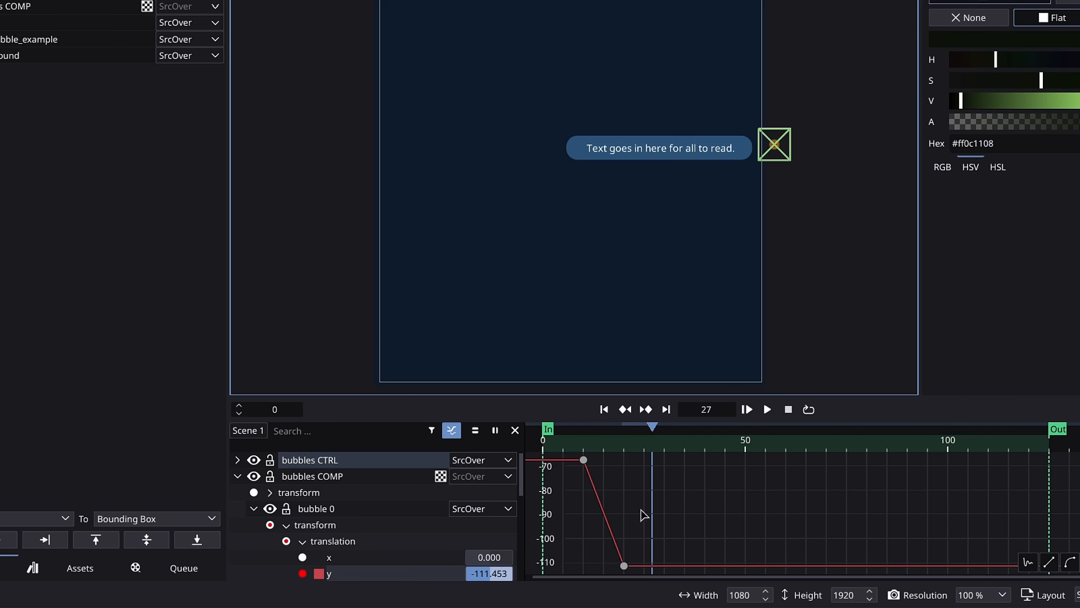
left_click(303, 541)
left_click(286, 525)
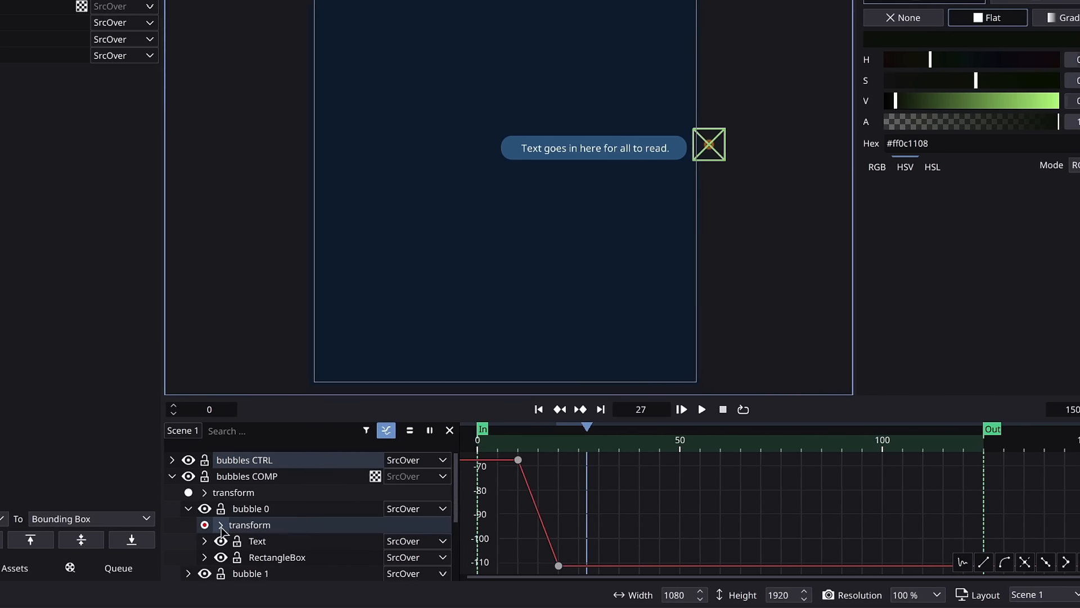
left_click(189, 508)
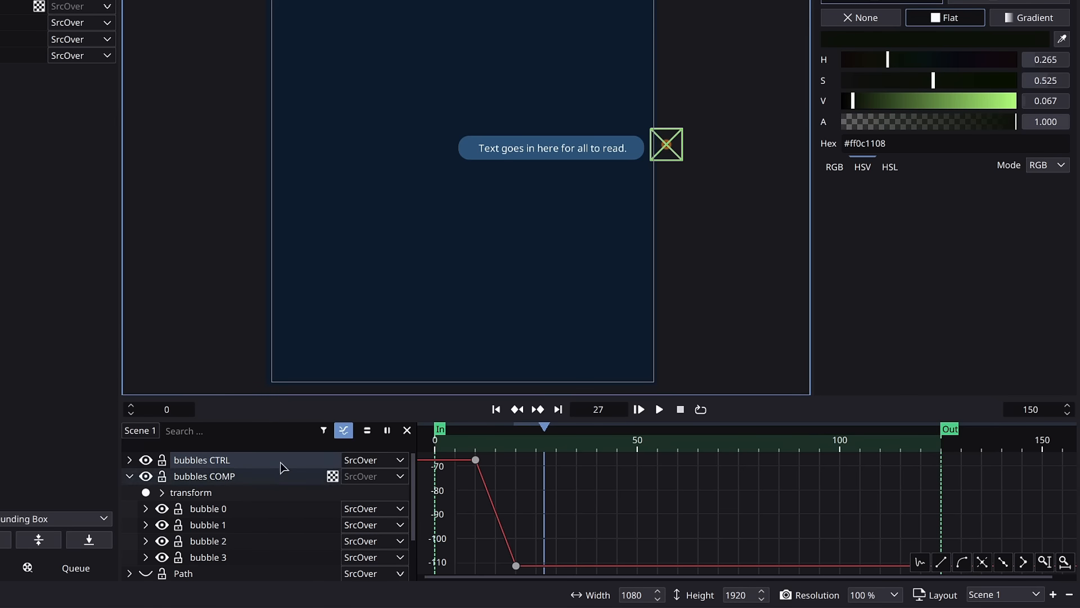
left_click(344, 430)
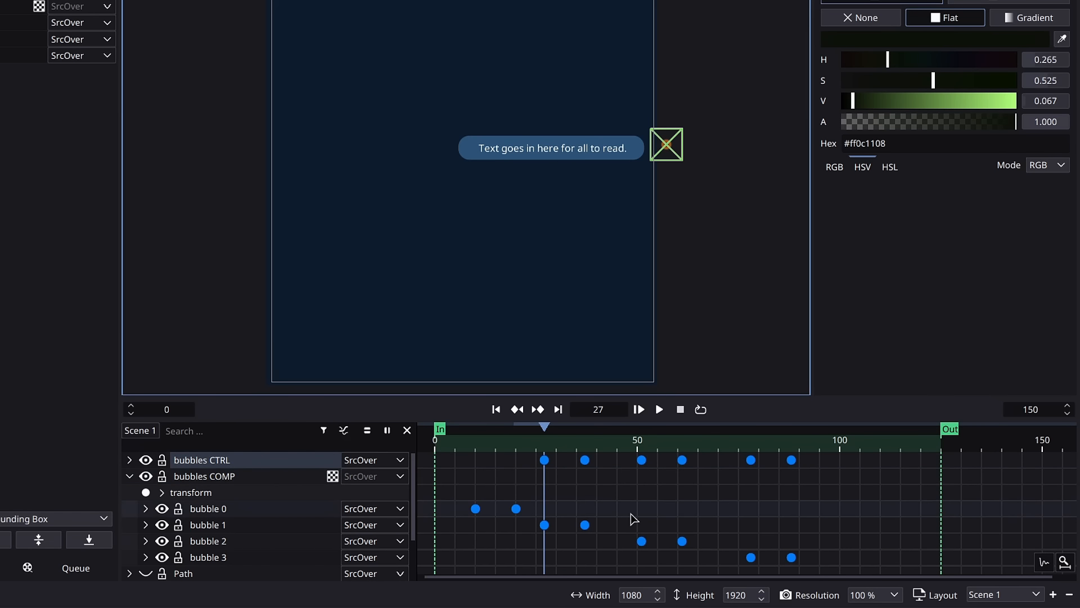
Enlarge the timeline area and apply Cubic Ease In/Out to all keyframes of bubble 0 through bubble 3
left_click_drag(630, 513, 653, 488)
left_click_drag(682, 394, 679, 331)
left_click_drag(481, 426, 817, 529)
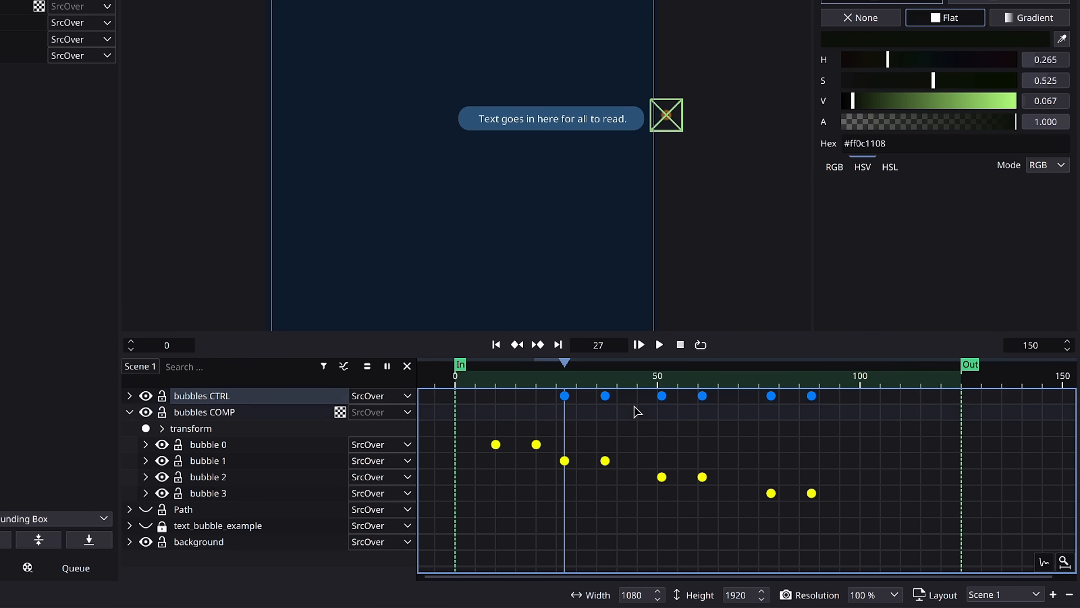
left_click(1046, 563)
mouse_move(1044, 531)
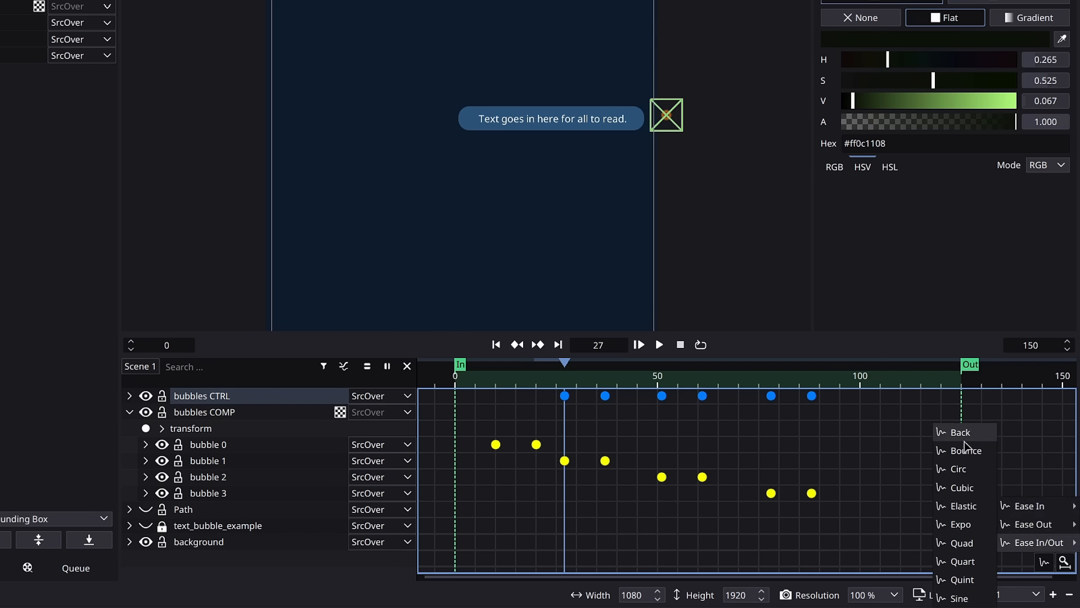
left_click(962, 487)
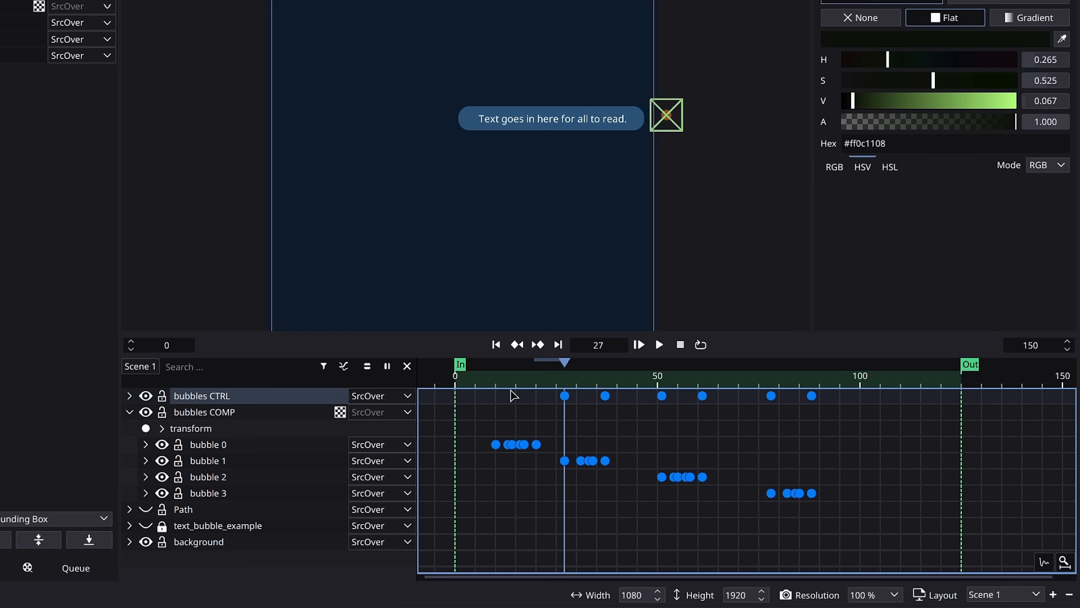
Play the animation from frame 9 to check the eased bubble motion
left_click(493, 388)
key("space")
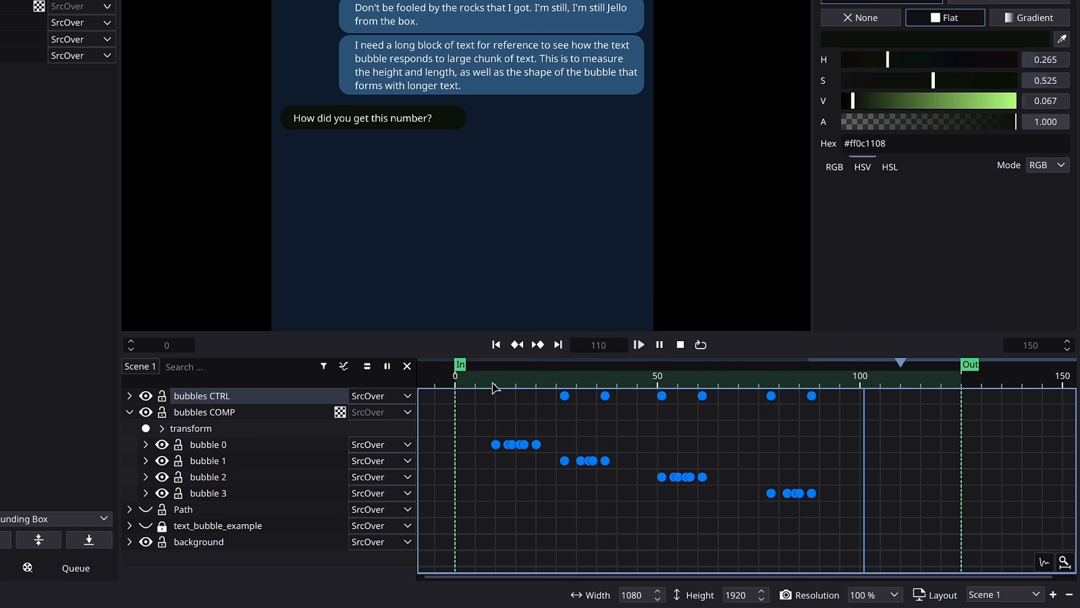
left_click(493, 388)
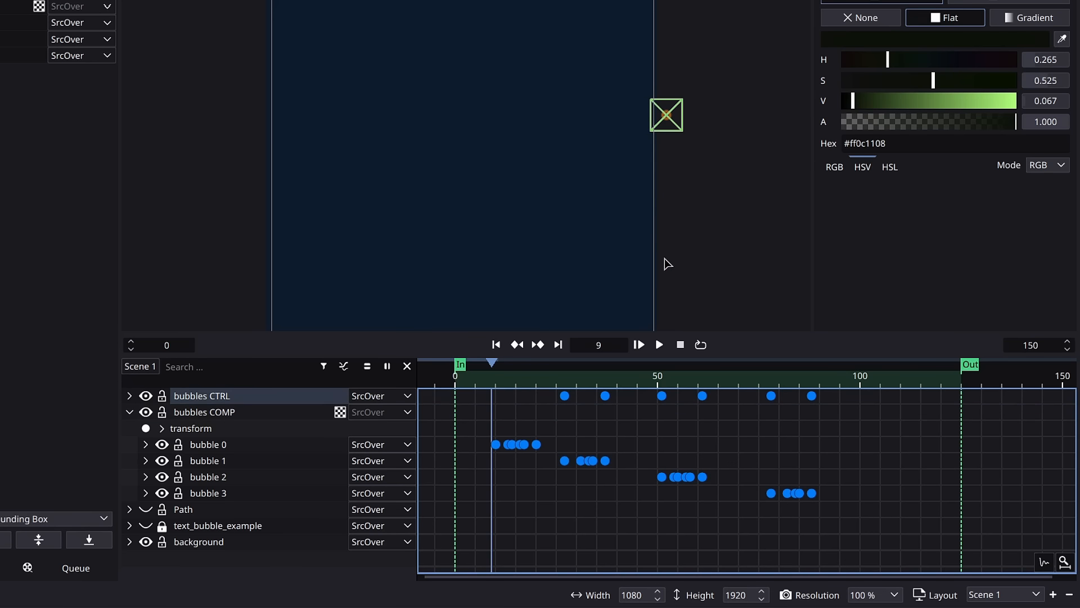
Try to apply Cubic Ease In/Out to all bubbles CTRL keyframes at once
left_click_drag(847, 434, 525, 393)
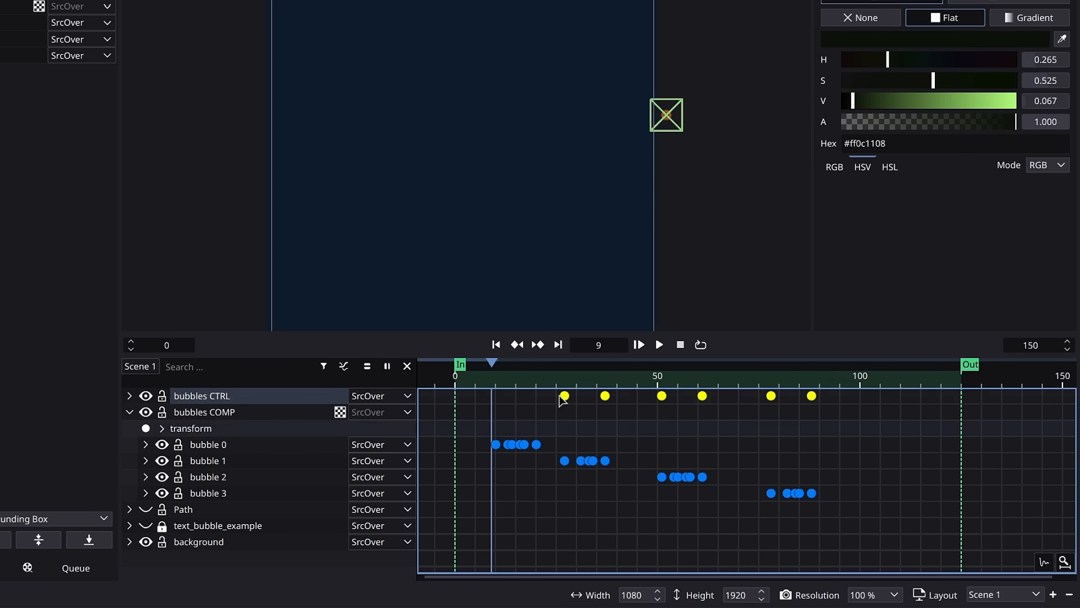
right_click(1050, 497)
mouse_move(1013, 542)
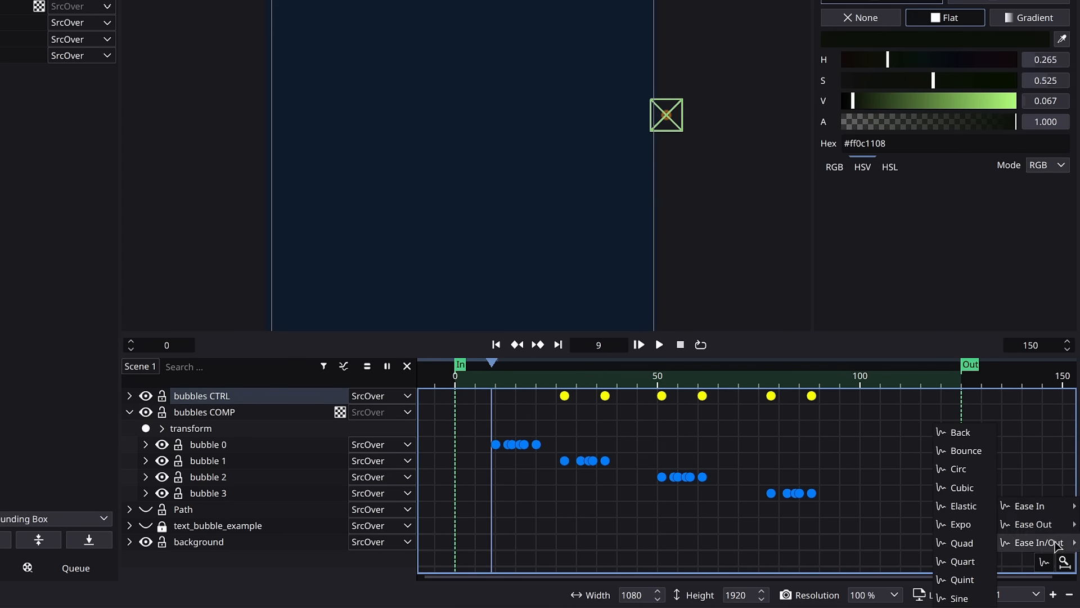
left_click(975, 495)
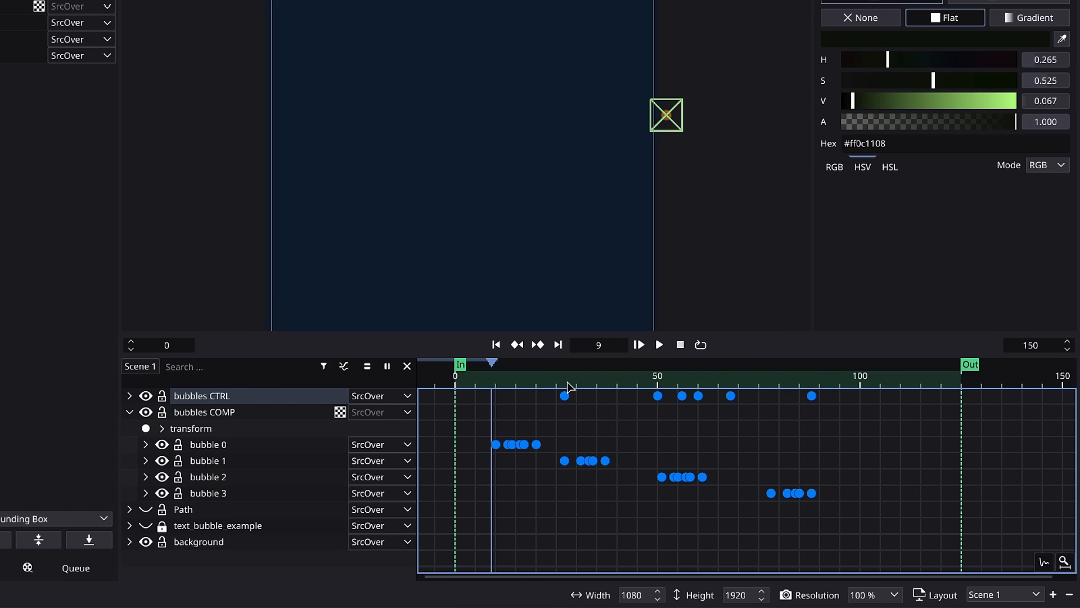
Undo the easing applied to the bubbles CTRL keyframes
key("space")
left_click_drag(699, 385, 596, 394)
key("ctrl+z")
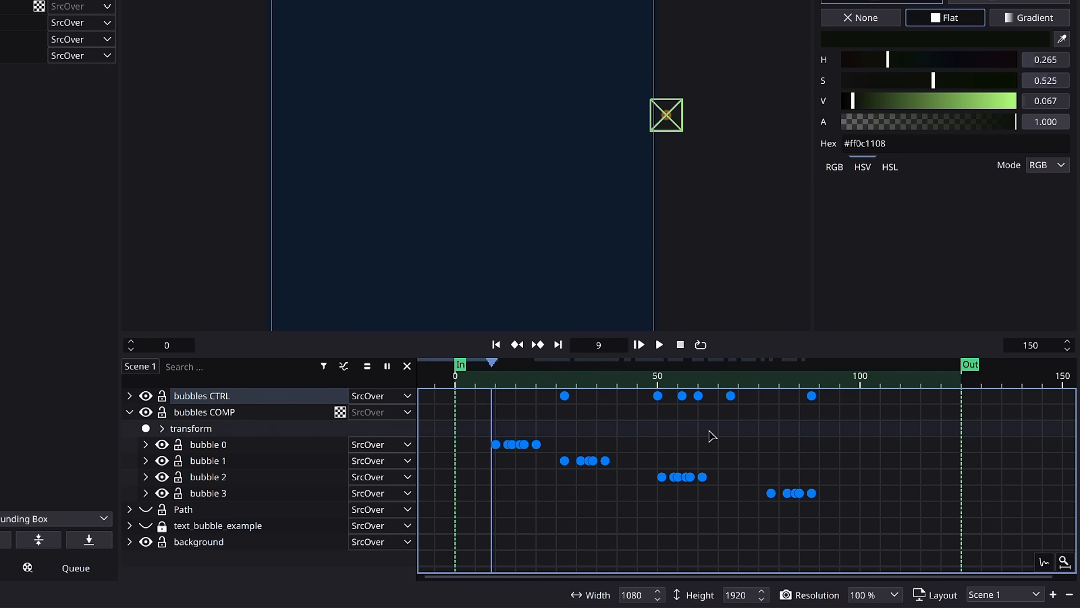
key("ctrl+z")
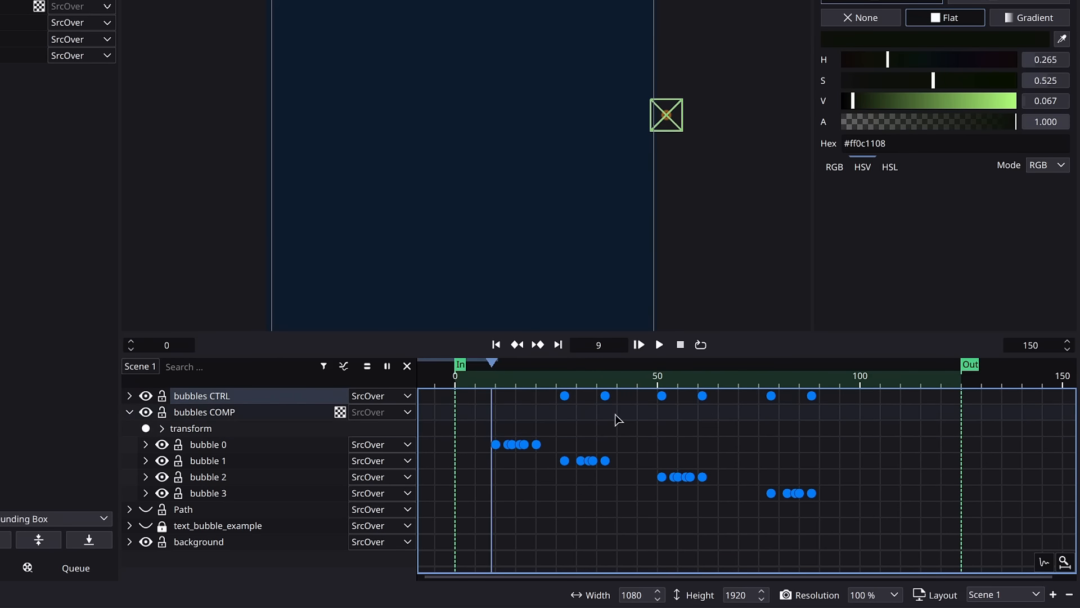
Apply a cubic Ease In to the bubbles CTRL keyframe pair at frames 27 and 37
left_click_drag(618, 414, 547, 394)
left_click(1045, 562)
mouse_move(1029, 512)
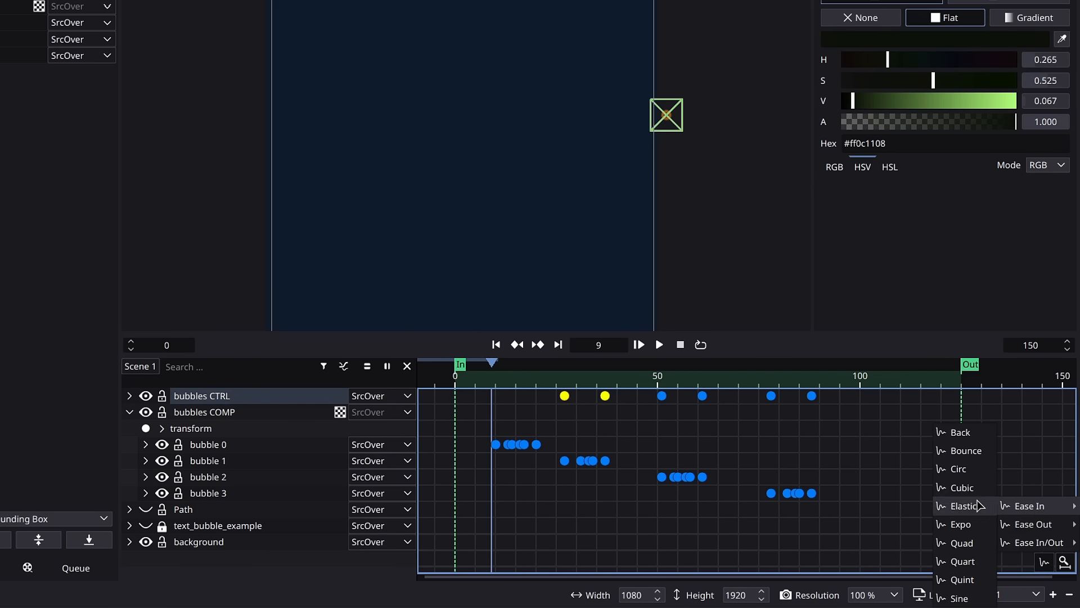
left_click(959, 487)
Apply a cubic Ease In to the bubbles CTRL keyframe pair at frames 51 and 61
left_click_drag(676, 404, 658, 391)
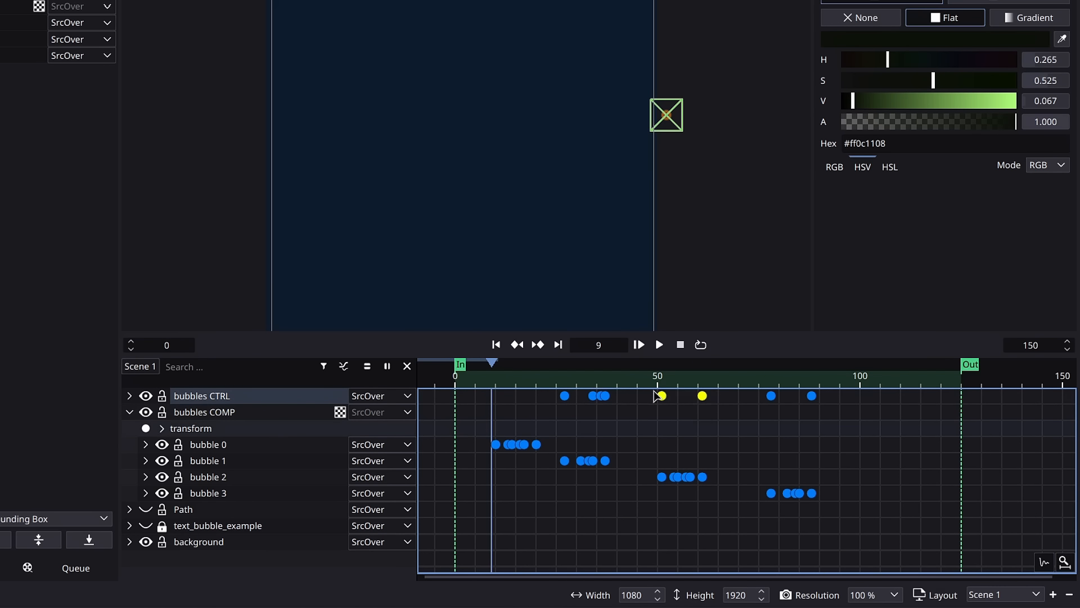
left_click(1044, 562)
mouse_move(1041, 511)
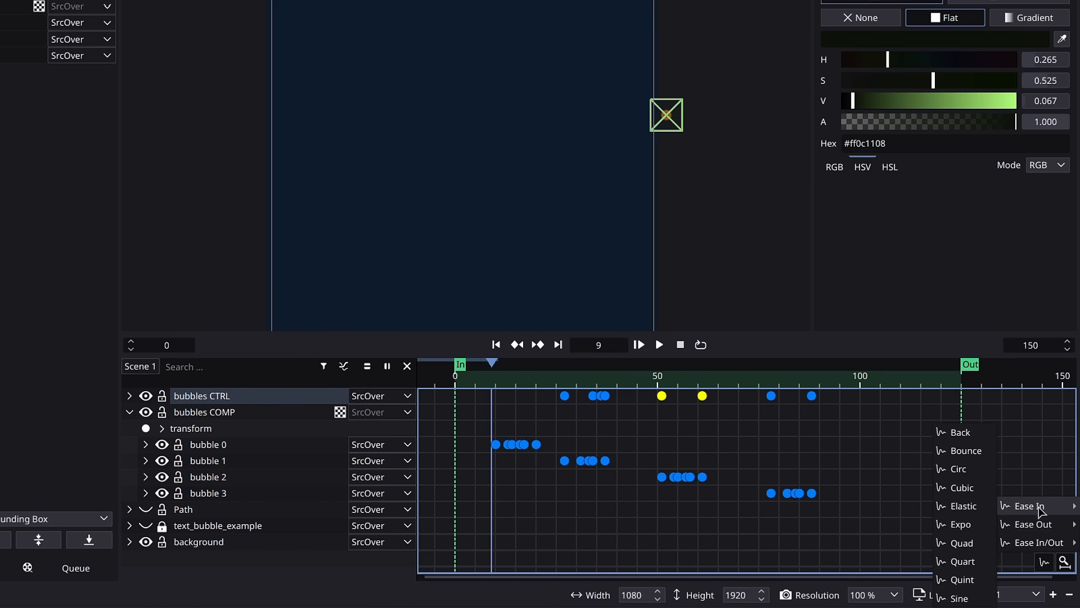
left_click(978, 489)
Apply a cubic Ease In to the bubbles CTRL keyframe pair at frames 78 and 88
left_click_drag(837, 426, 754, 391)
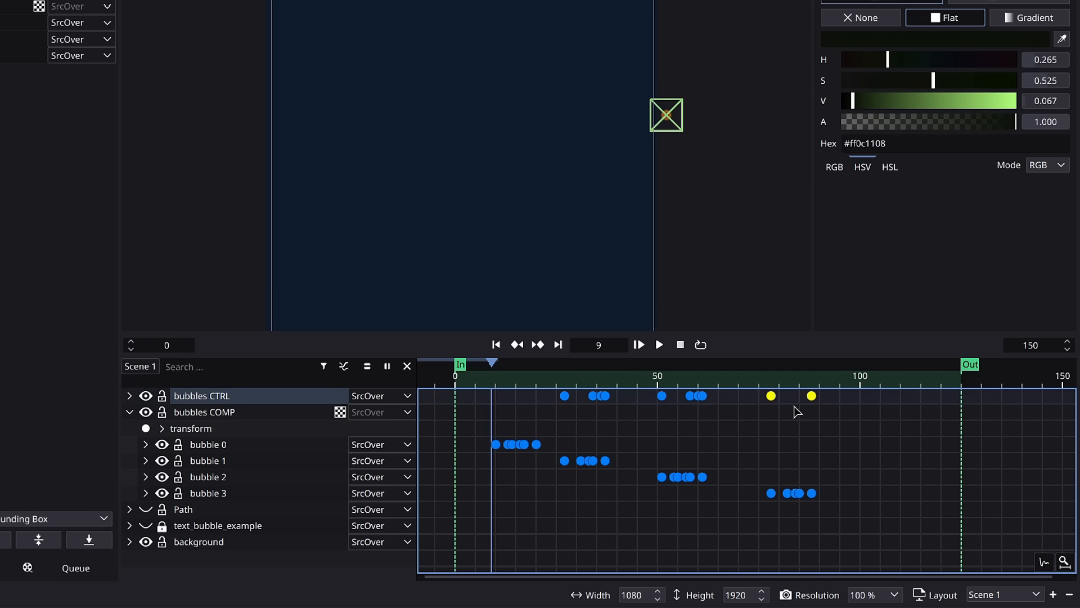
left_click(1044, 563)
mouse_move(1041, 510)
left_click(980, 488)
left_click(484, 396)
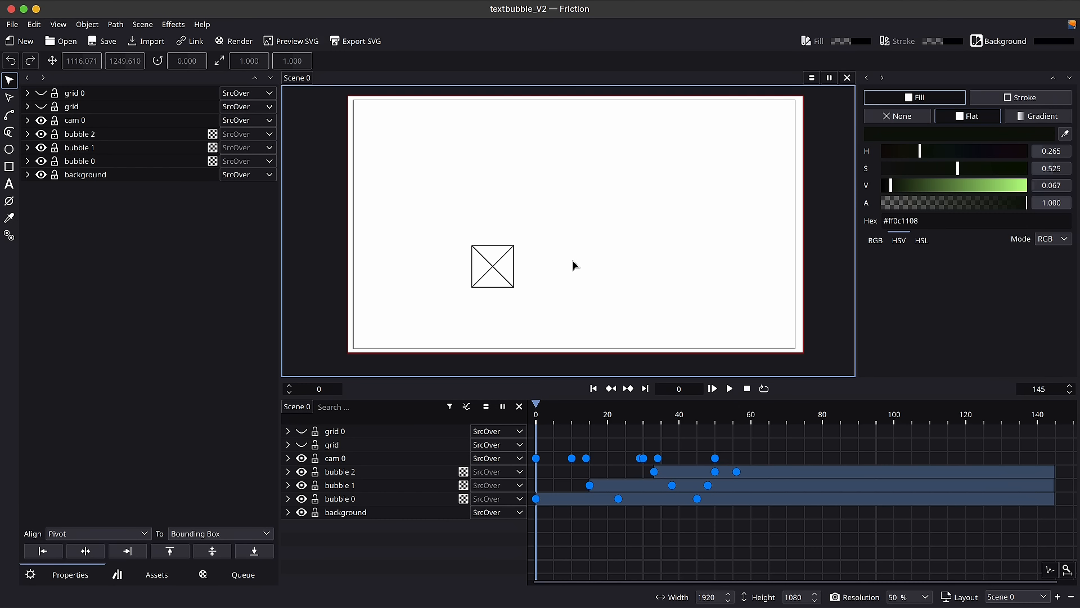
Hide the bubble 2 and bubble 1 layers in Scene 0 of the textbubble_V2 project
left_click_drag(563, 419, 539, 423)
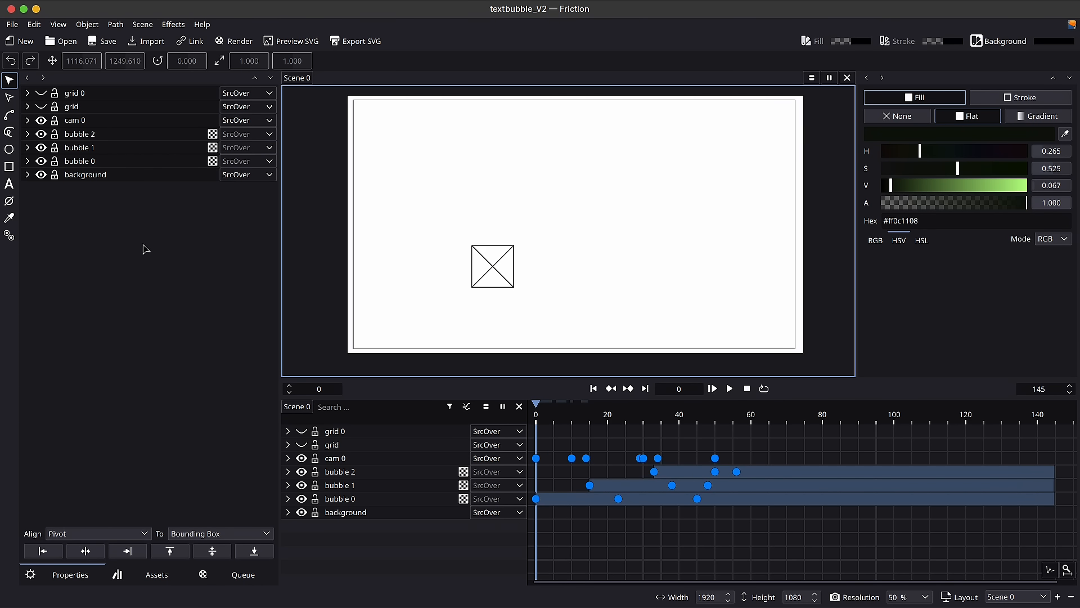
left_click(42, 135)
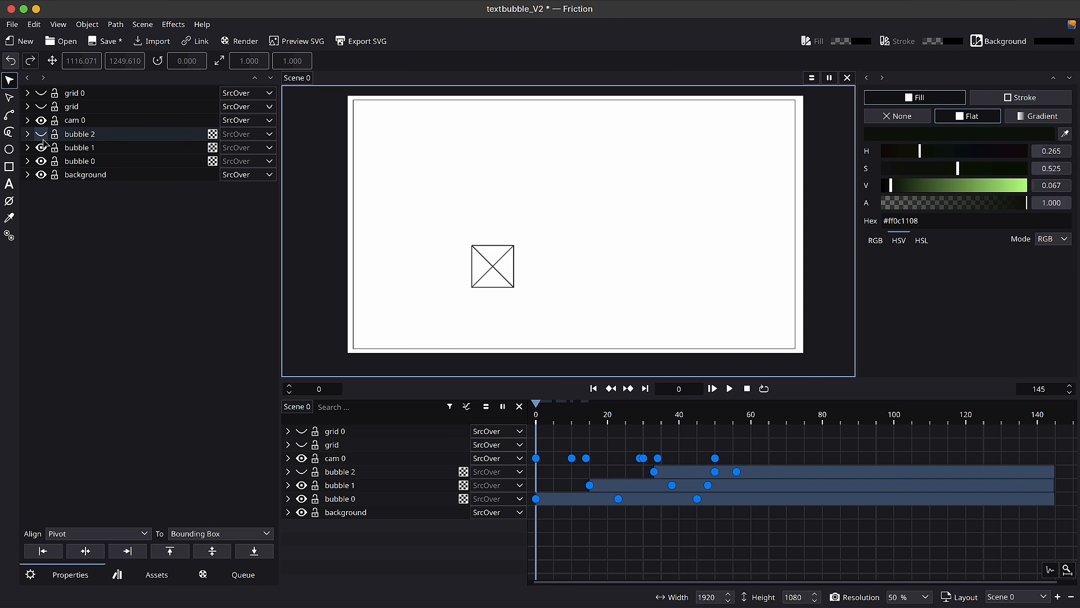
left_click(42, 148)
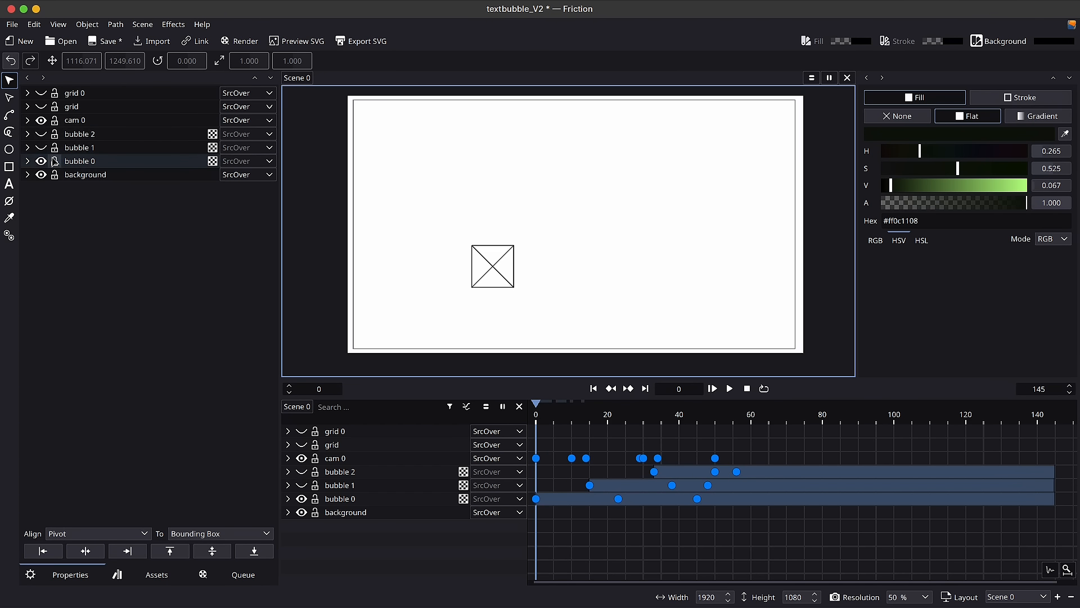
Set the target of bubble 0's parent transform effect to none so it no longer follows cam 0
left_click(27, 161)
left_click(55, 175)
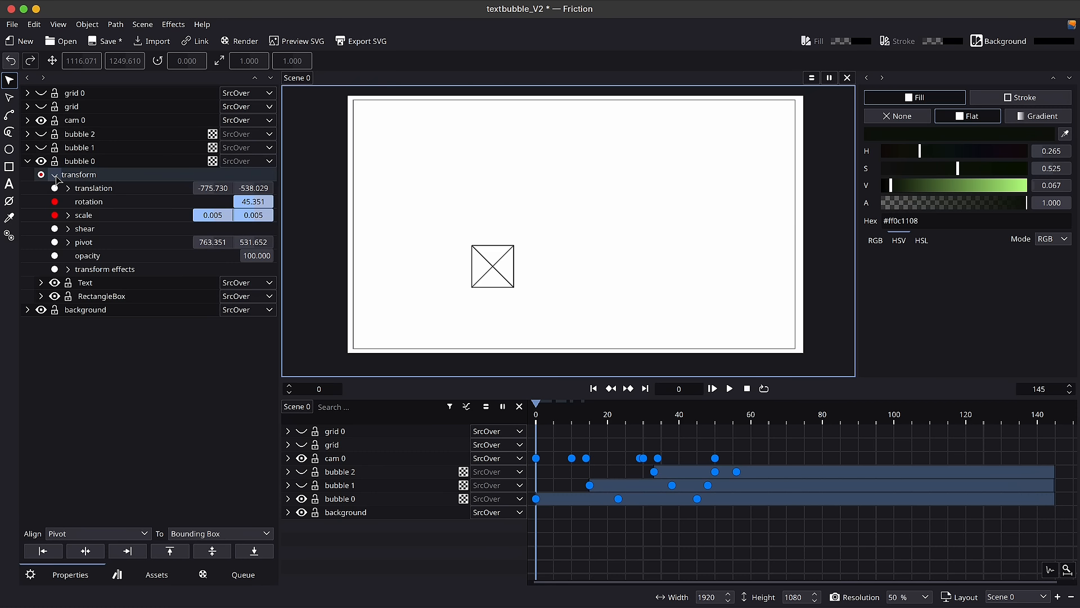
left_click(68, 269)
left_click(82, 283)
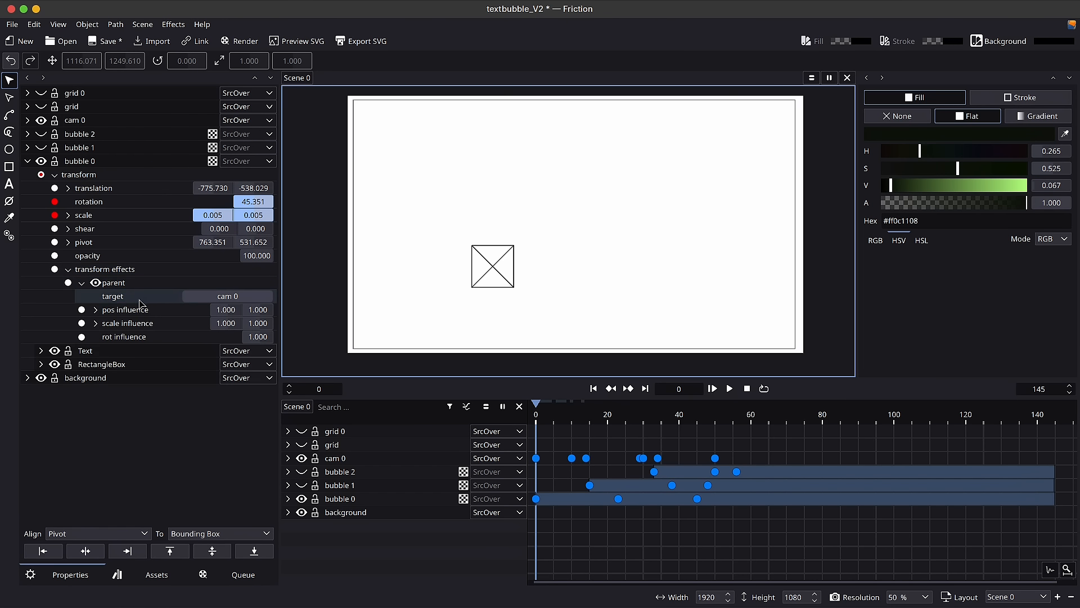
left_click(214, 297)
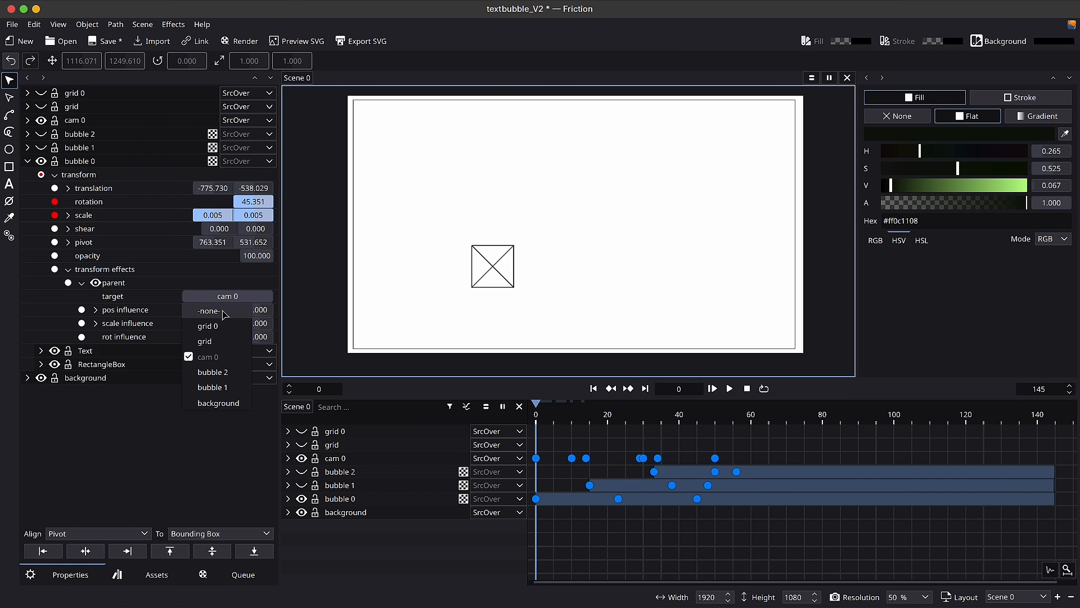
left_click(210, 311)
left_click(55, 175)
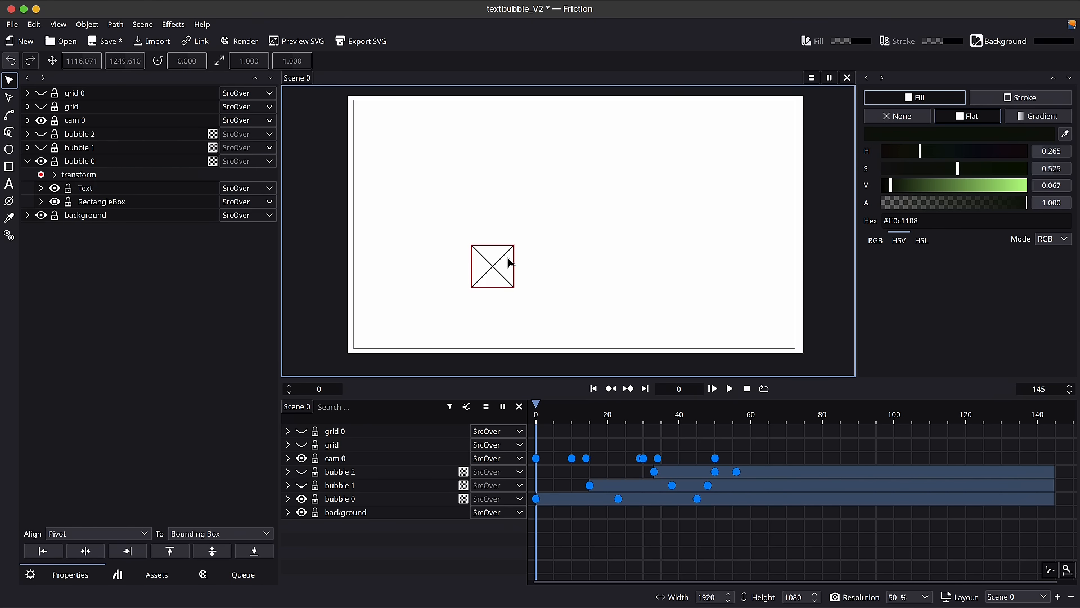
Set the scene's preview resolution to 100 % and move the playhead to frame 34
left_click_drag(561, 419, 645, 413)
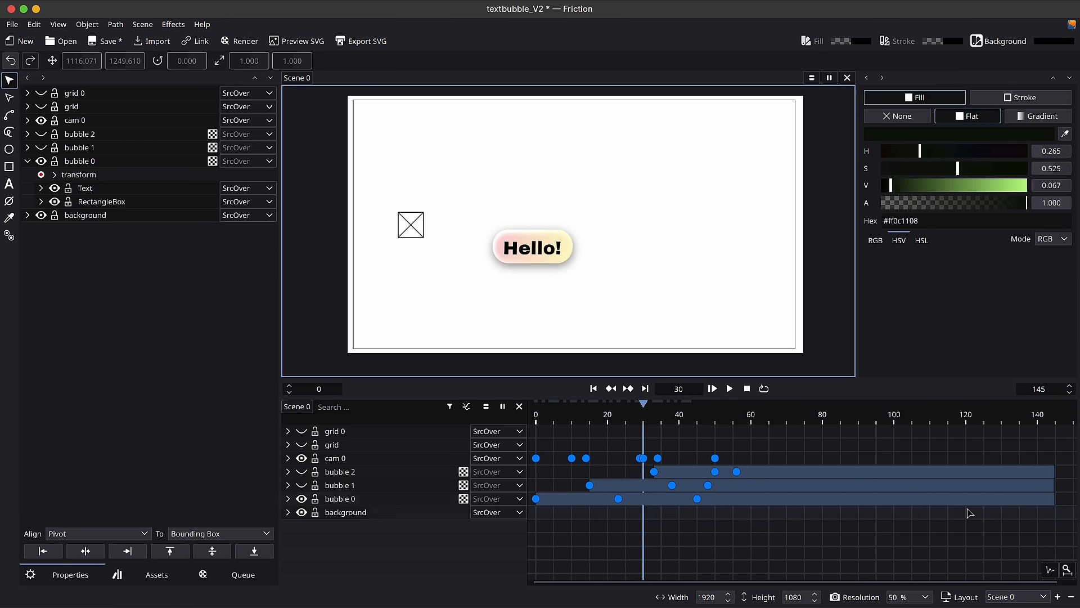
left_click(927, 597)
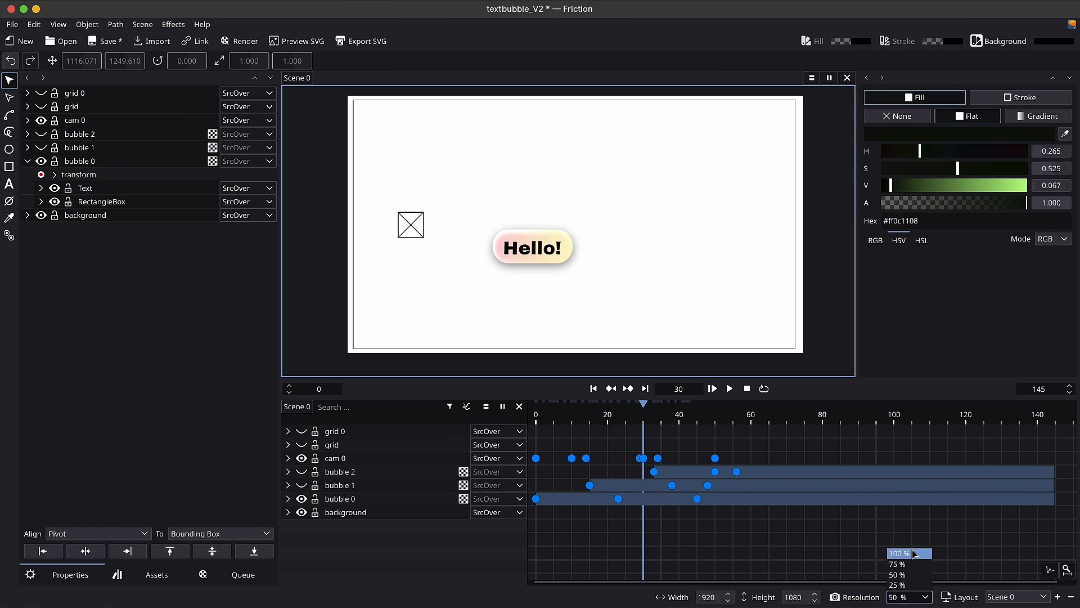
left_click(900, 553)
left_click_drag(612, 425, 657, 419)
Expand the RectangleBox properties inside bubble 0 and hide the bubble's Text layer
left_click(41, 201)
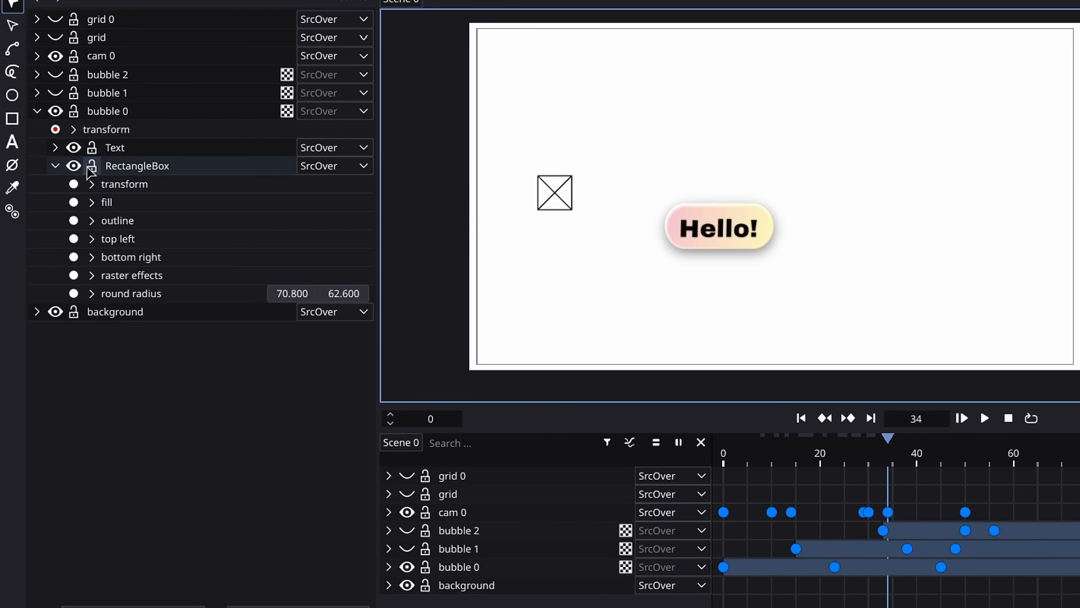
left_click(74, 148)
left_click(687, 227)
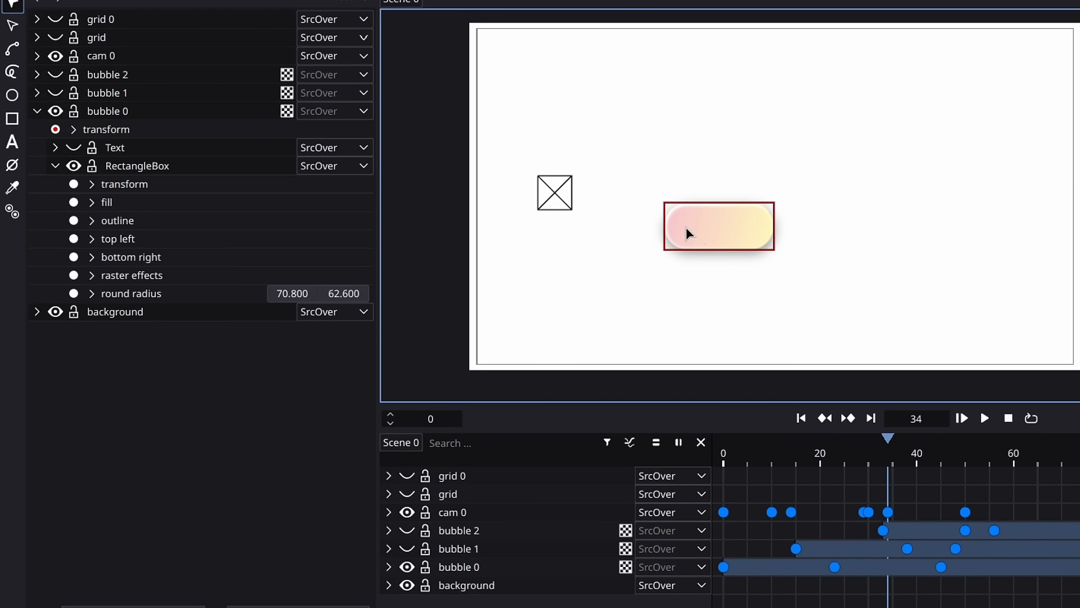
scroll(719, 229, "up", 3)
left_click_drag(719, 228, 579, 239)
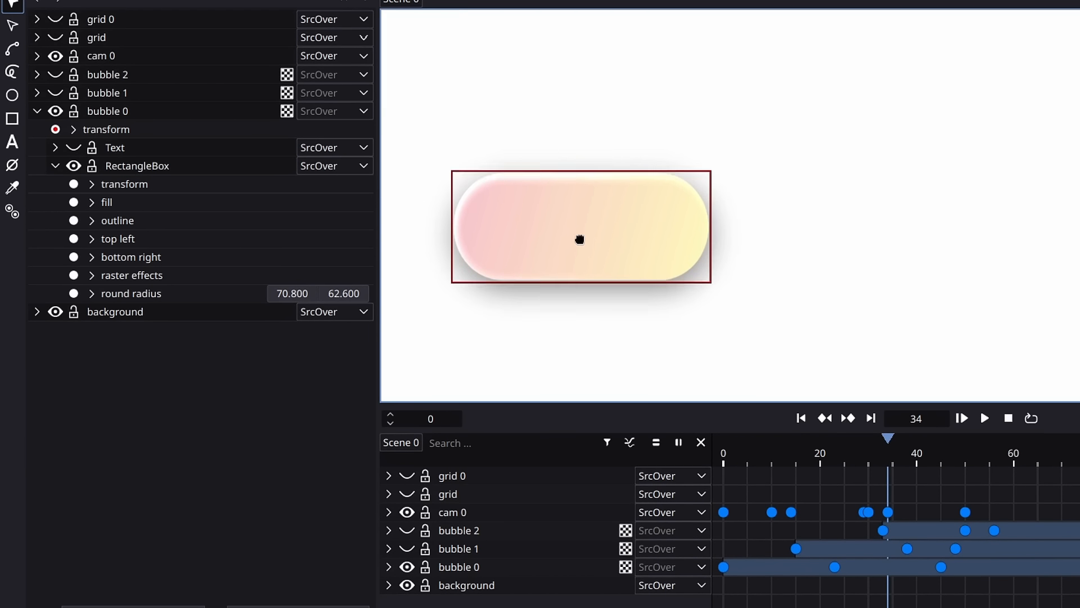
Turn off the Rim Light and shadow raster effects on bubble 0's RectangleBox
left_click(93, 276)
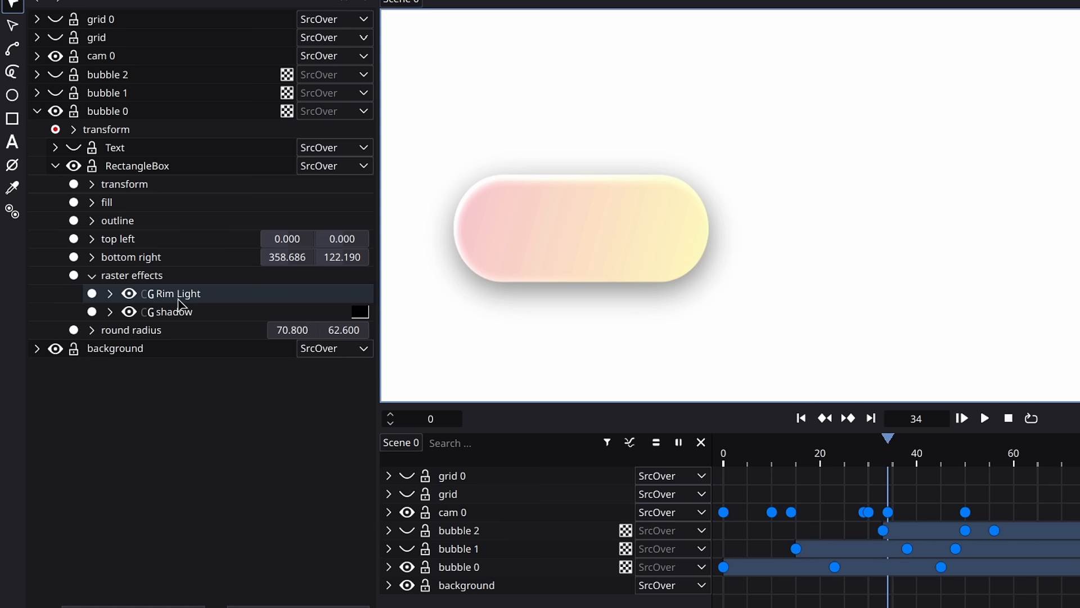
left_click(129, 293)
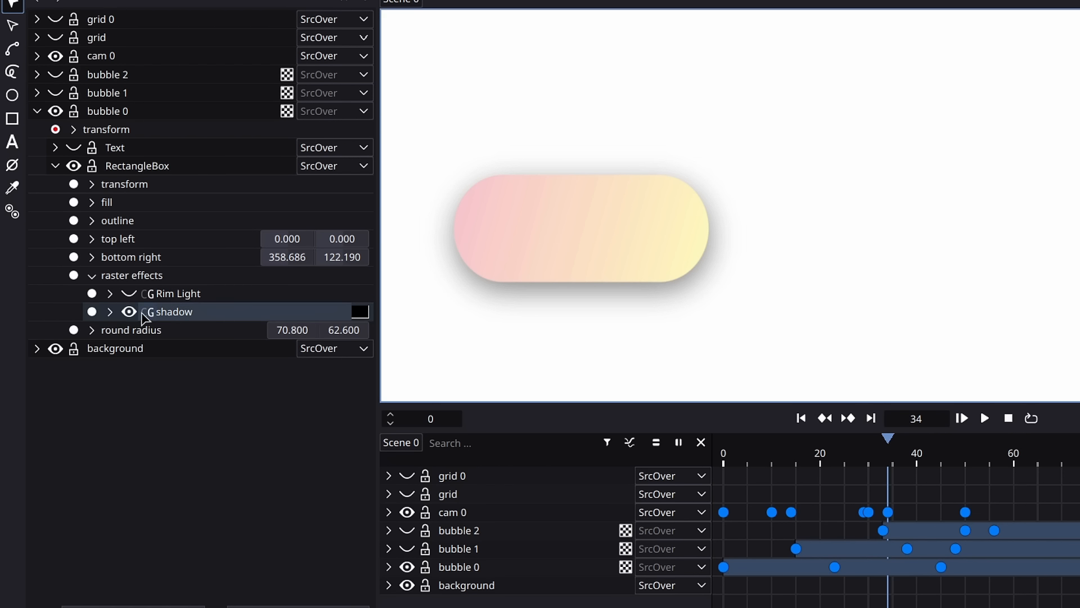
left_click(111, 313)
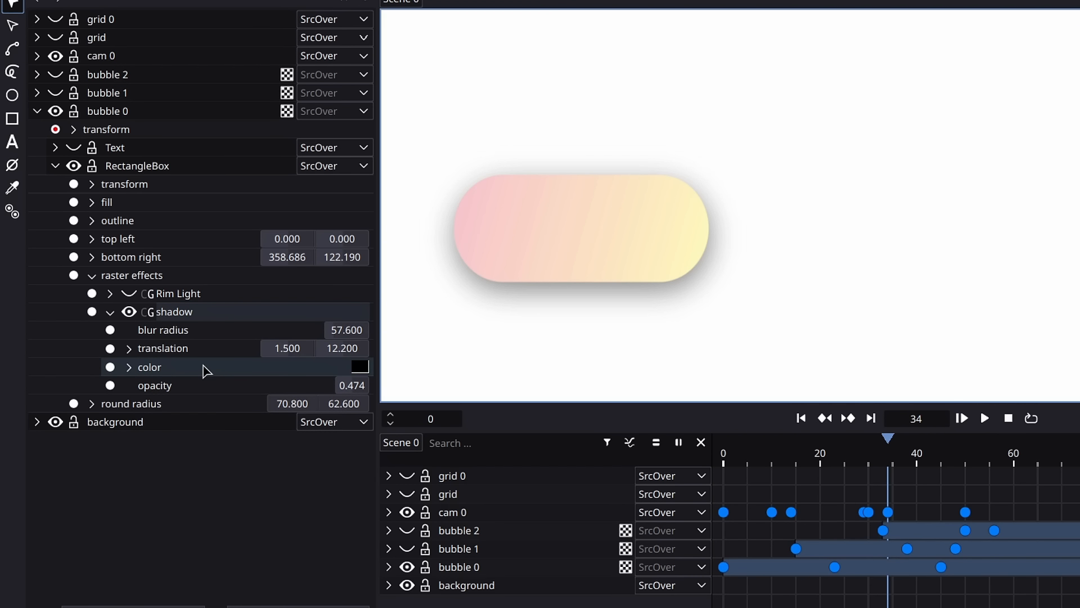
left_click(129, 313)
left_click(110, 311)
left_click(91, 275)
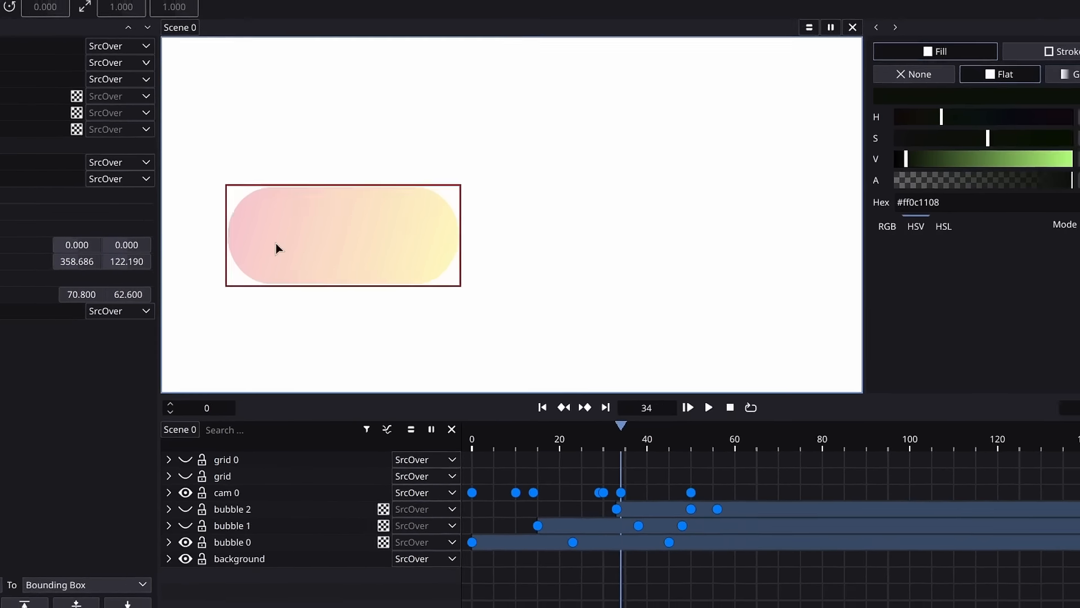
Draw a rectangle about 358 by 151 beside the pink-yellow bubble and set its round radius to 89.3
left_click(321, 230)
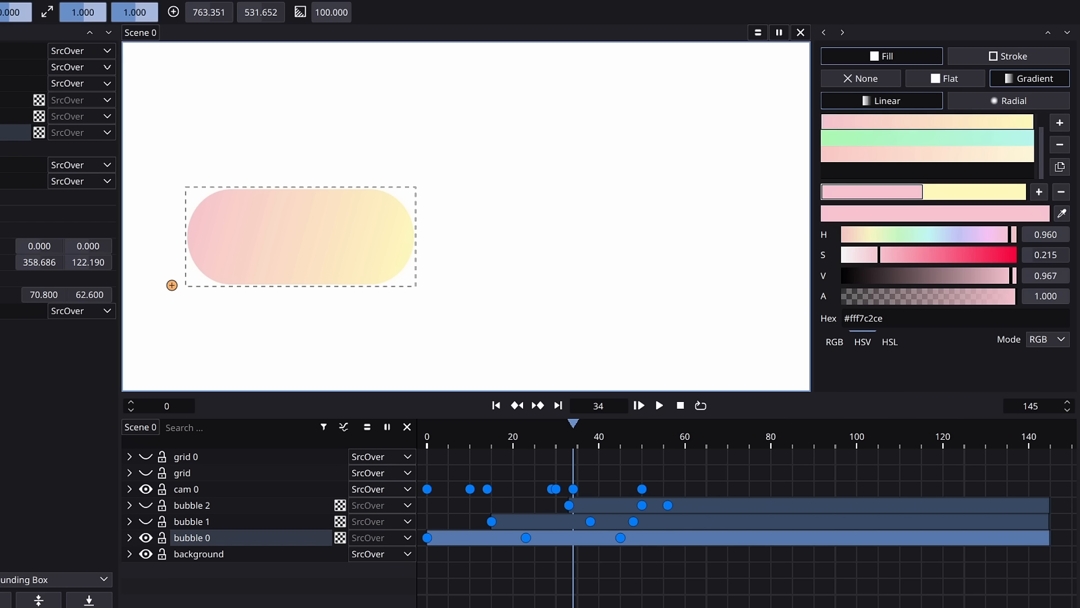
key("F3")
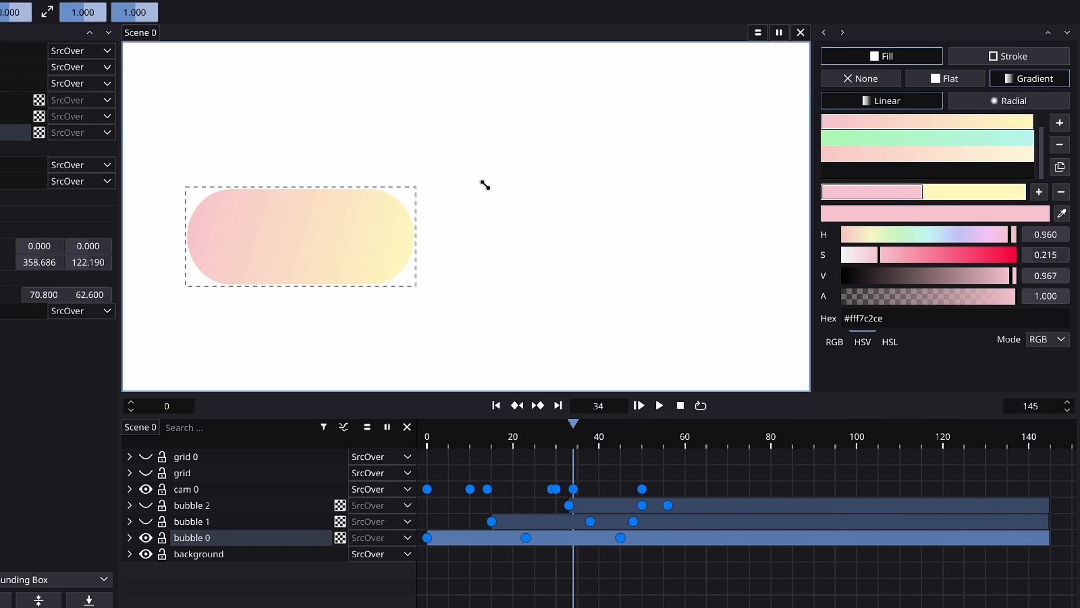
mouse_move(485, 184)
left_mouse_down()
mouse_move(651, 261)
mouse_move(737, 282)
mouse_move(720, 286)
left_mouse_up()
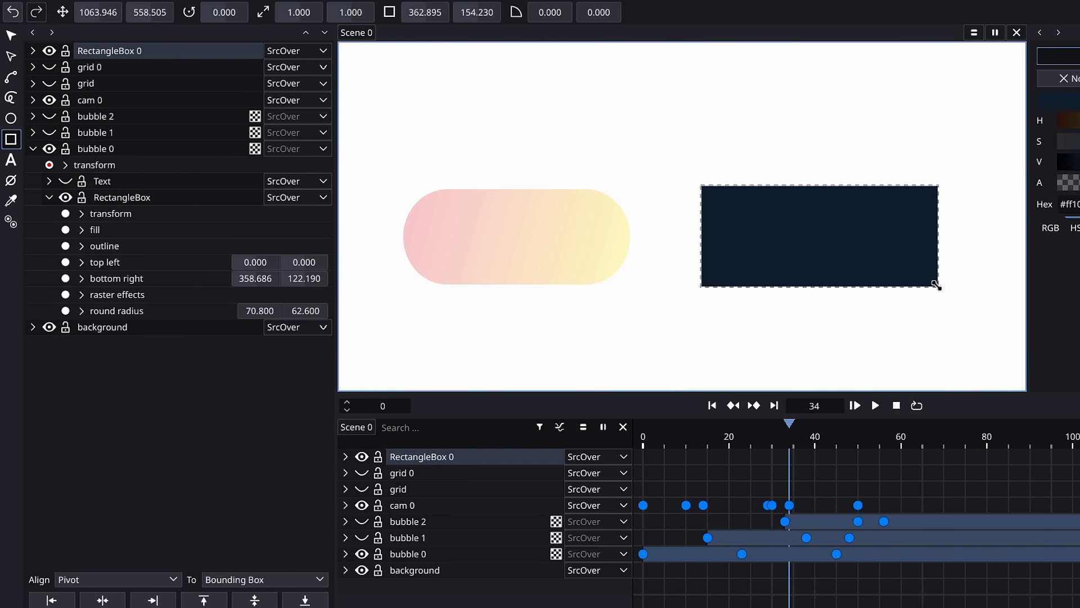
left_click_drag(936, 285, 935, 283)
left_click(32, 51)
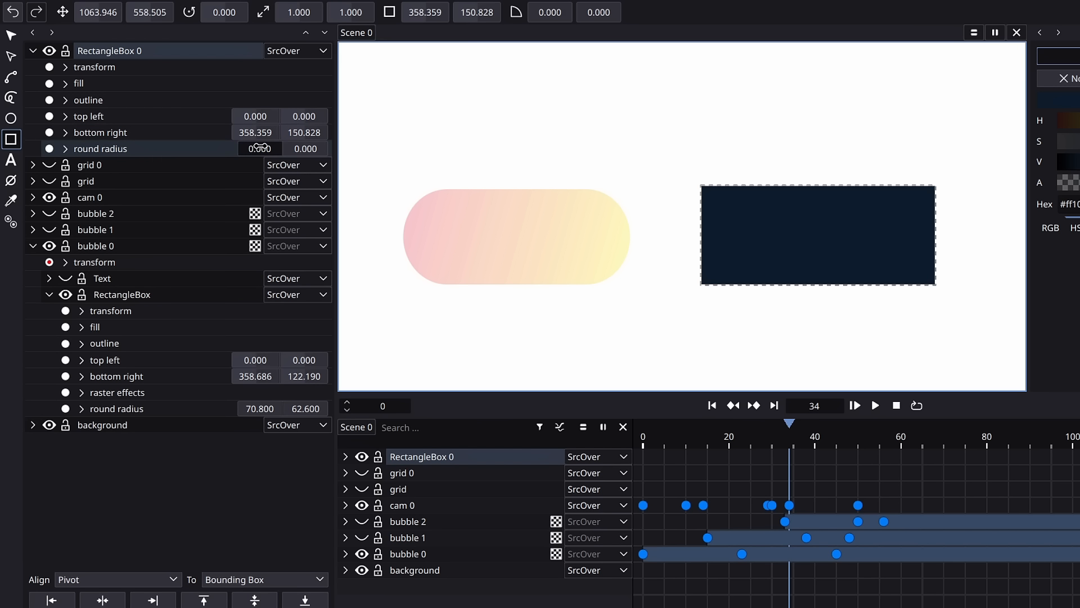
left_click_drag(258, 147, 369, 140)
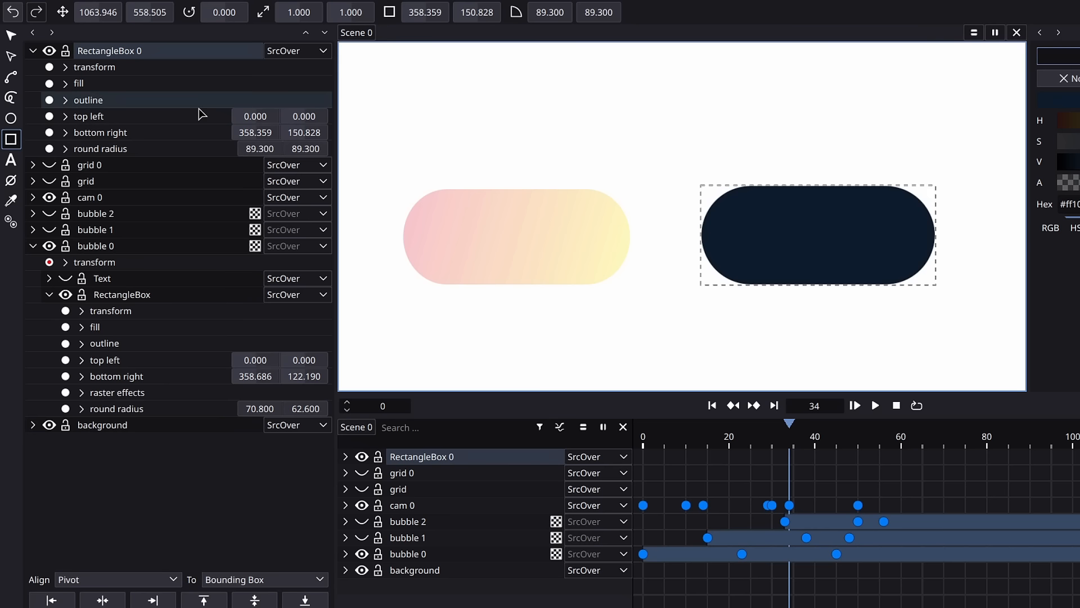
Give the new rounded rectangle a linear gradient fill using a newly added black-to-white gradient
left_click(11, 35)
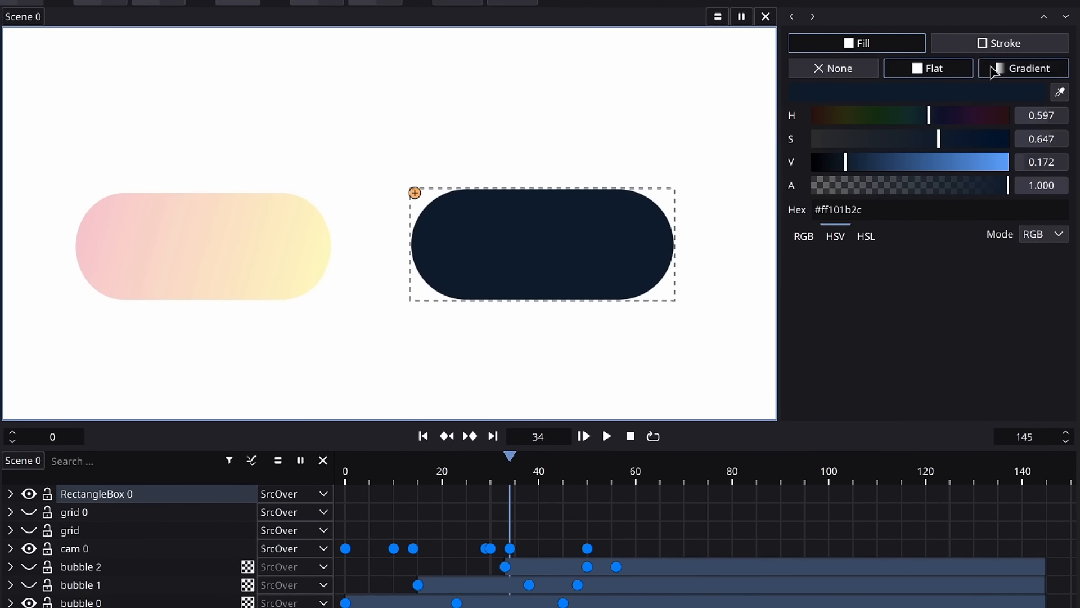
left_click(1018, 73)
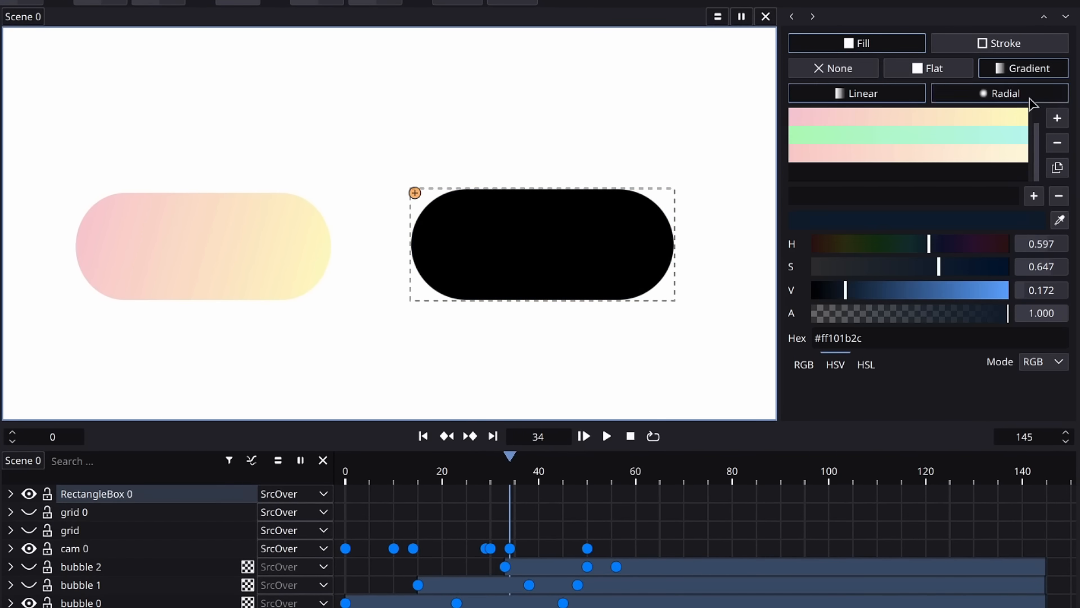
left_click(1058, 119)
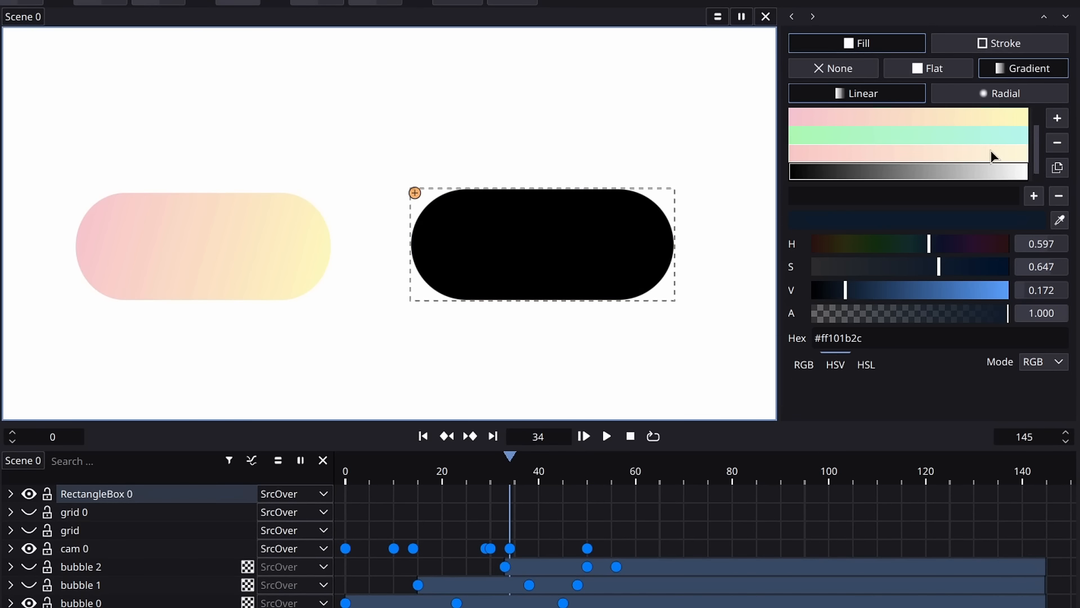
scroll(939, 157, "down", 1)
left_click(917, 160)
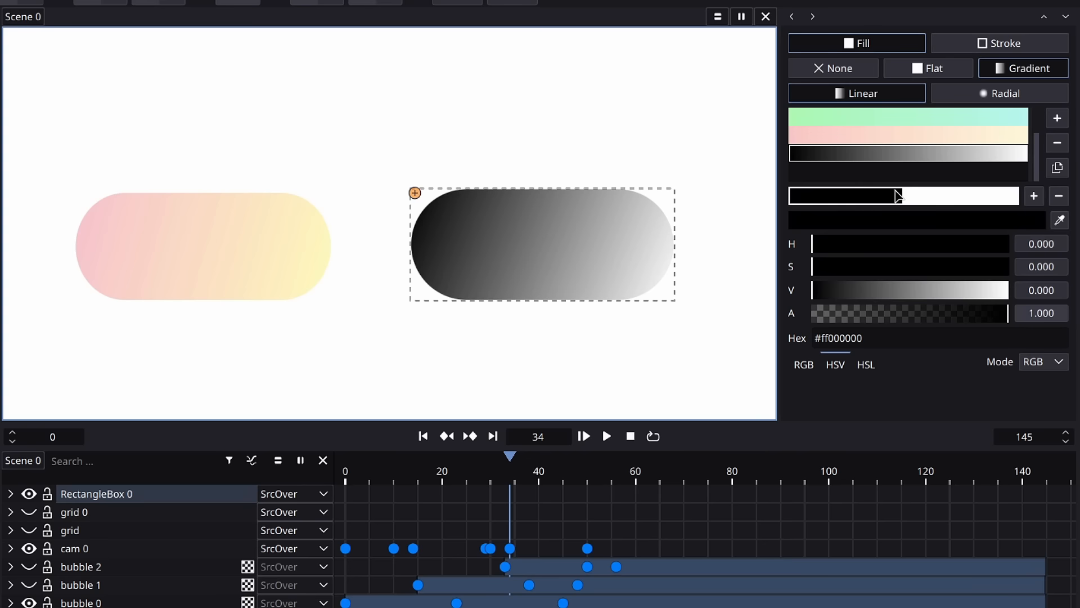
Add a third colour stop to the black-to-white gradient and remove it again
left_click(934, 202)
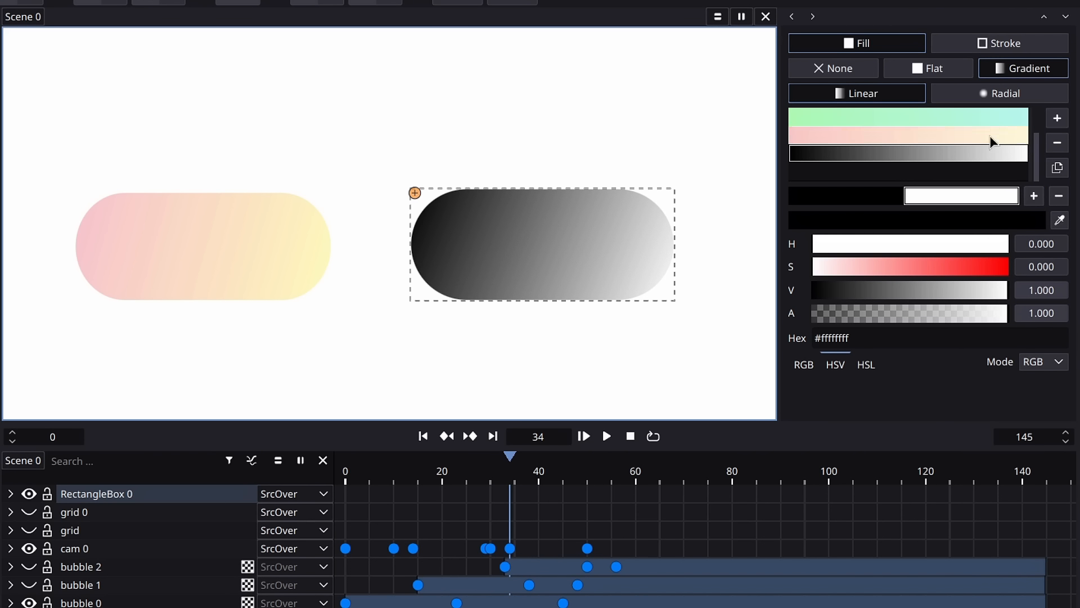
left_click(1034, 197)
left_click(993, 198)
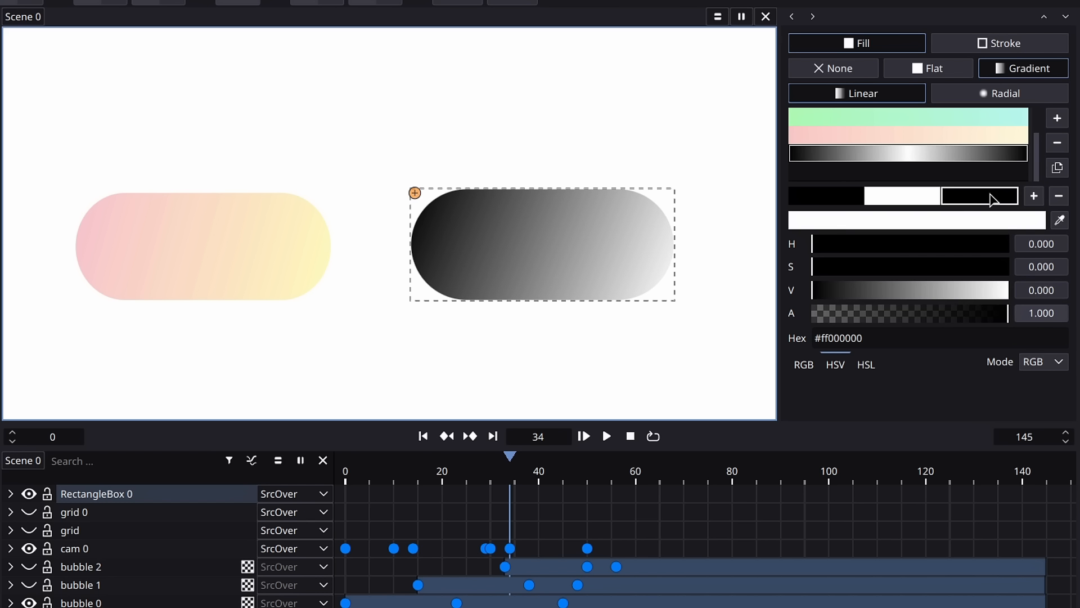
mouse_move(989, 193)
left_mouse_down()
mouse_move(917, 196)
mouse_move(976, 194)
left_mouse_up()
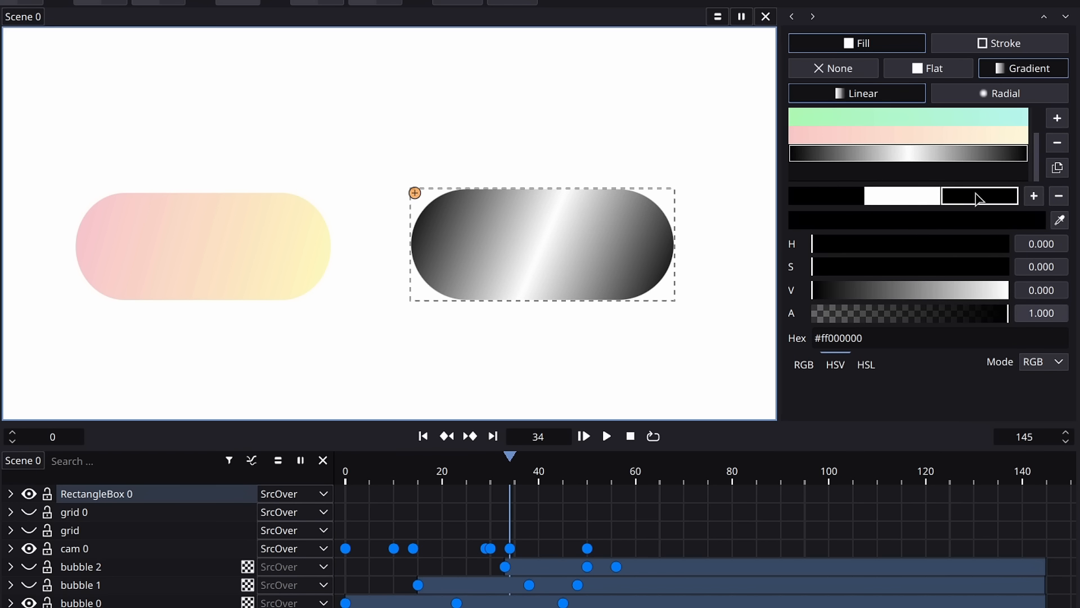
left_click(1059, 196)
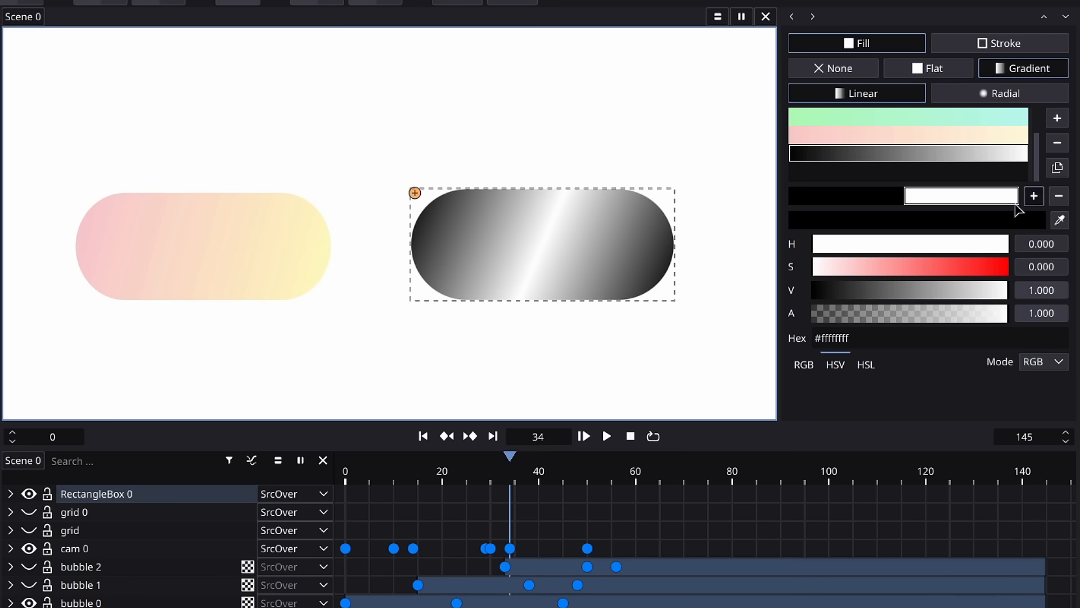
Set the black-to-white gradient's first colour stop to the pink sampled from the pink-yellow bubble
left_click(861, 195)
left_click(937, 200)
left_click(652, 215)
left_click(873, 197)
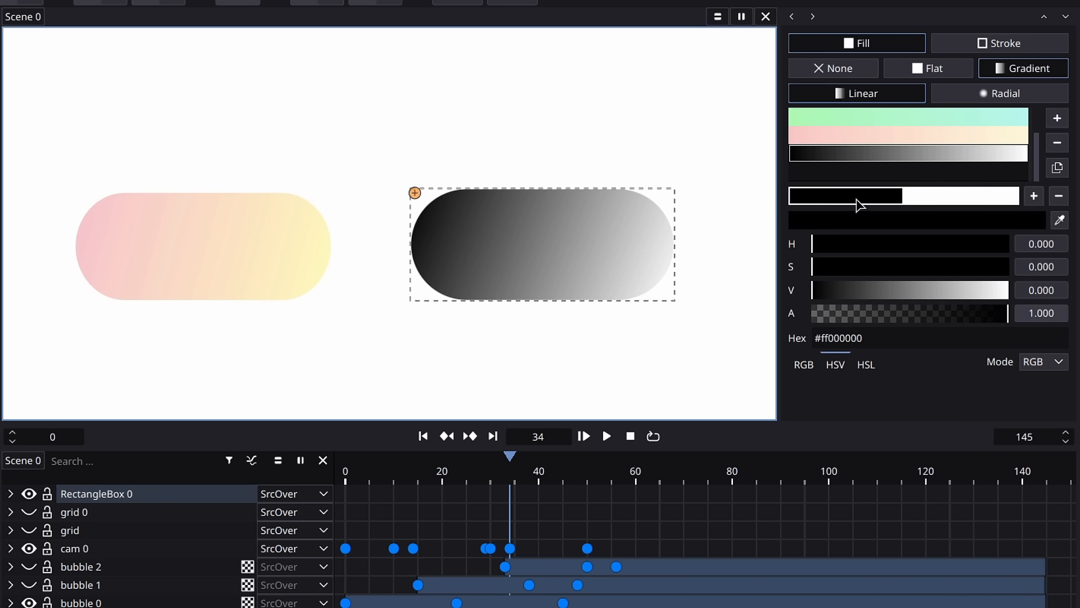
left_click(1060, 220)
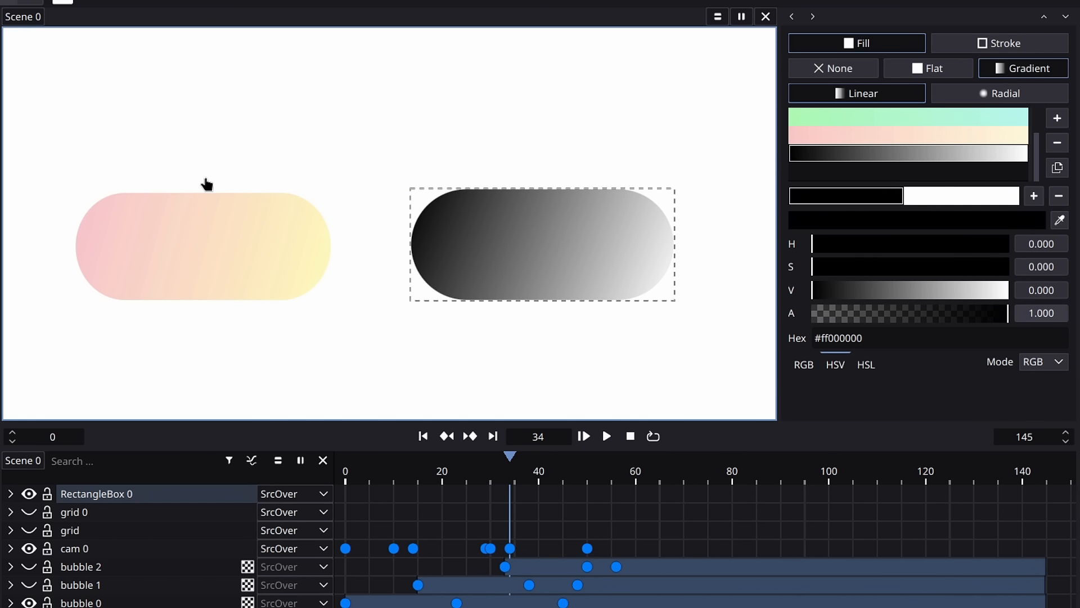
left_click(106, 214)
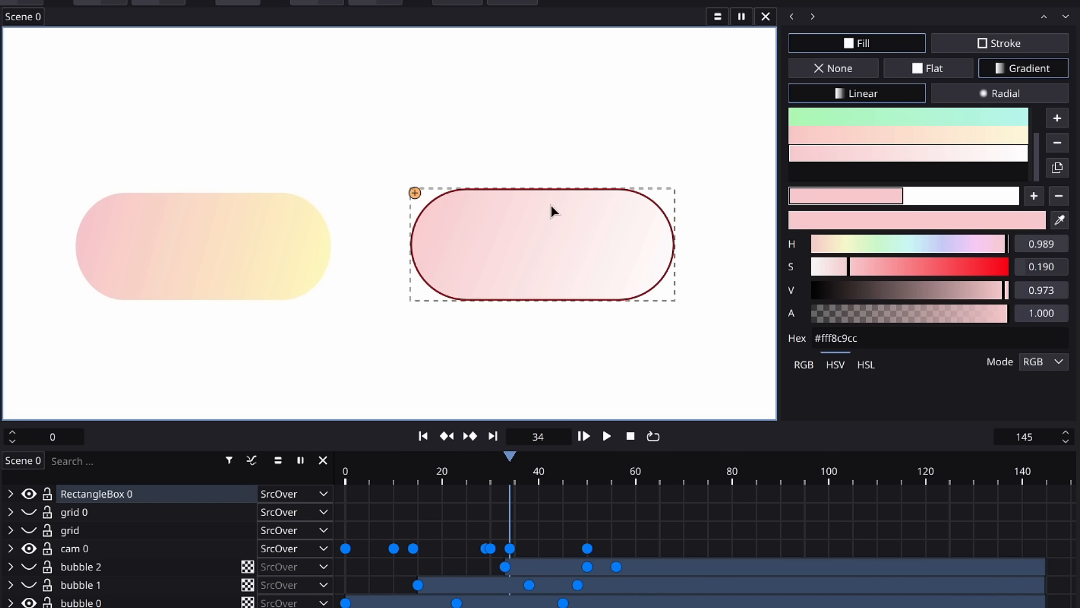
Change the gradient's white stop to a light blue with hue 0.571 and a moderately strong saturation
left_click(934, 198)
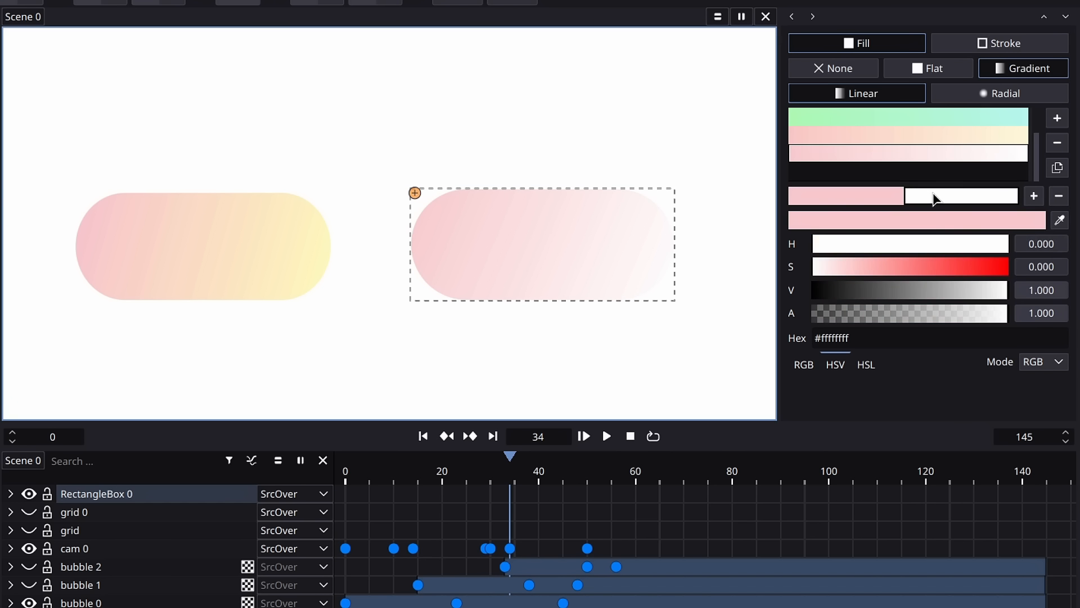
left_click(903, 266)
left_click(921, 246)
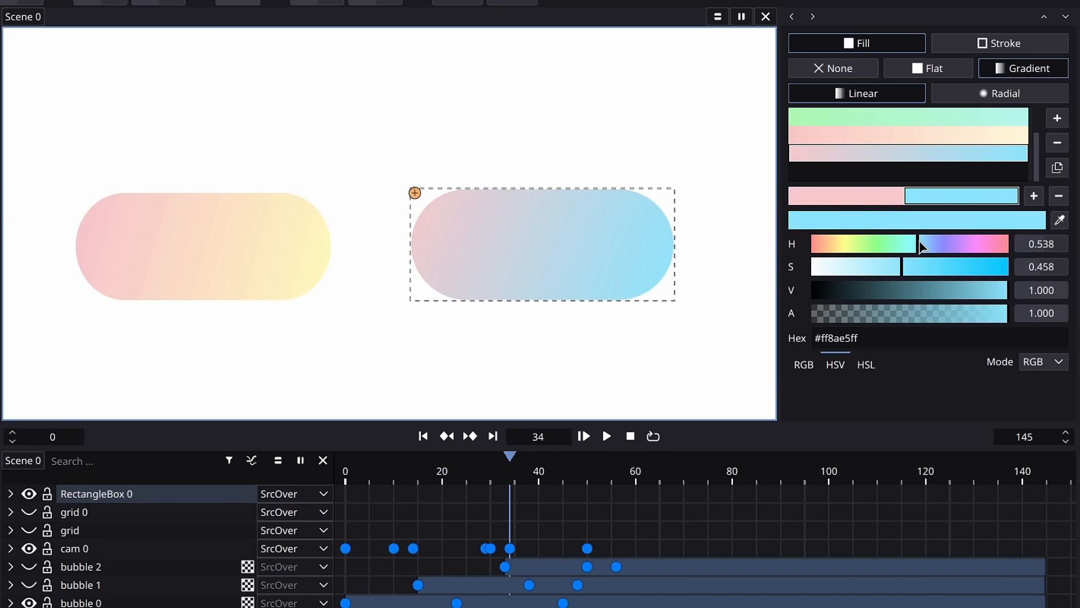
left_click_drag(921, 245, 928, 250)
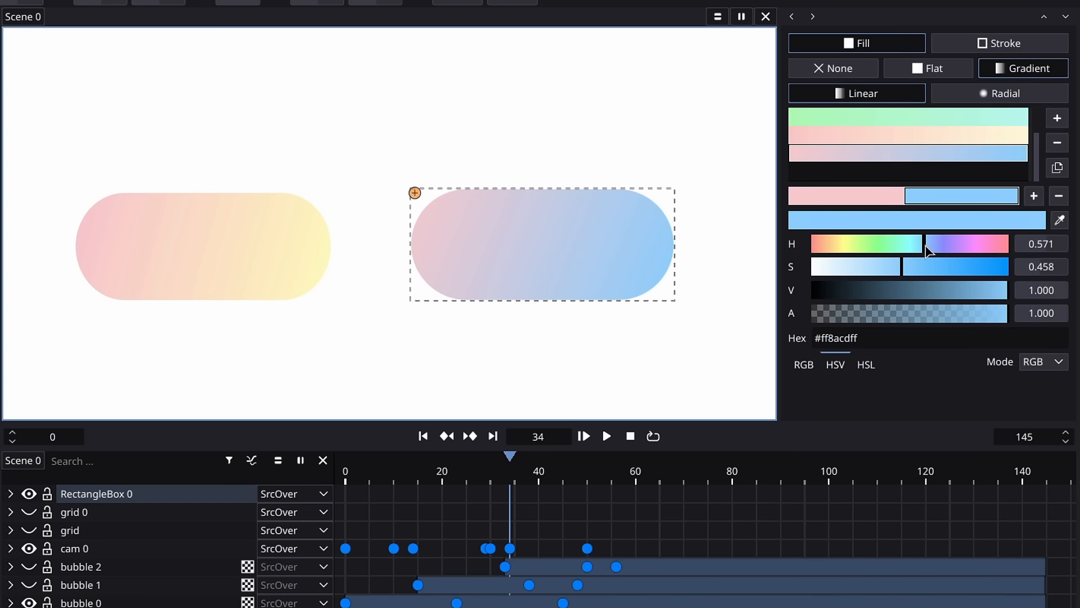
left_click(920, 268)
Deepen the gradient's pink stop by setting its saturation to 0.382 and its value to 0.916
left_click(858, 197)
left_click(875, 268)
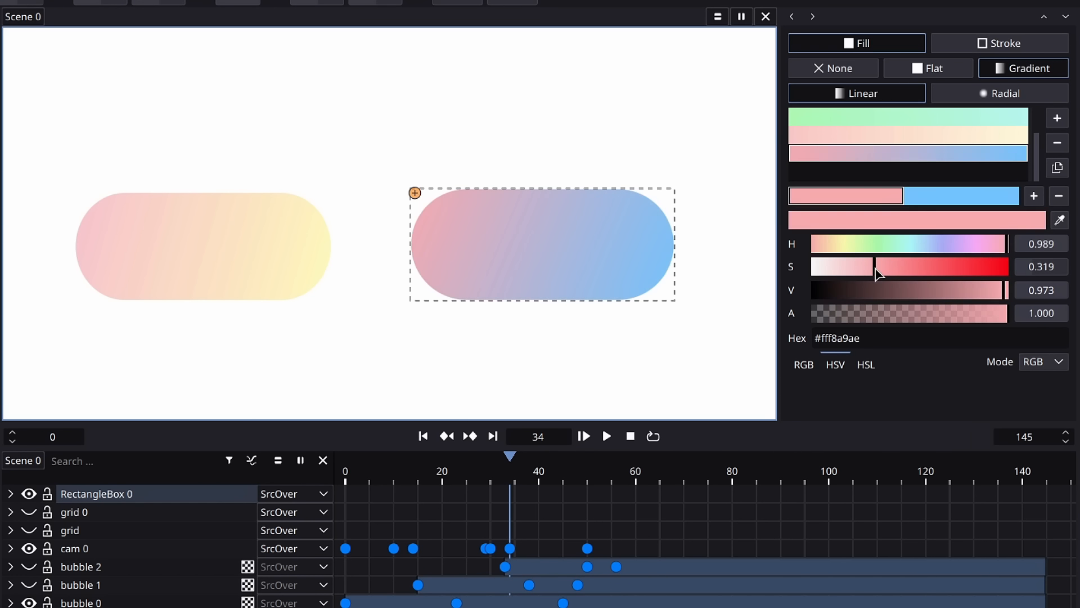
left_click(880, 269)
left_click_drag(996, 294, 991, 293)
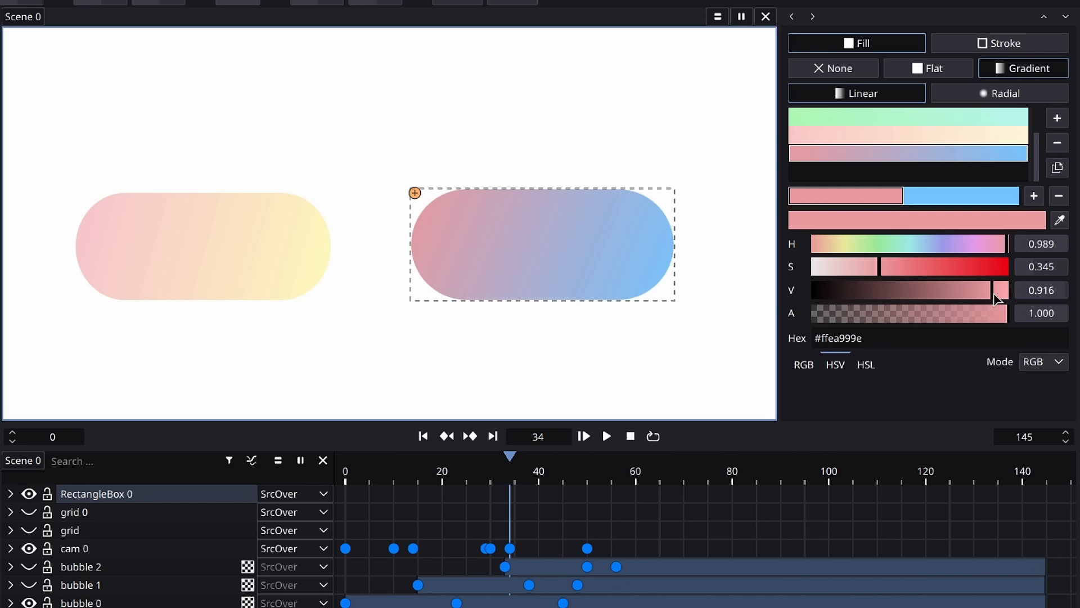
left_click(888, 268)
Move the gradient's pink start point slightly outside the new rectangle's upper-left corner
key("F2")
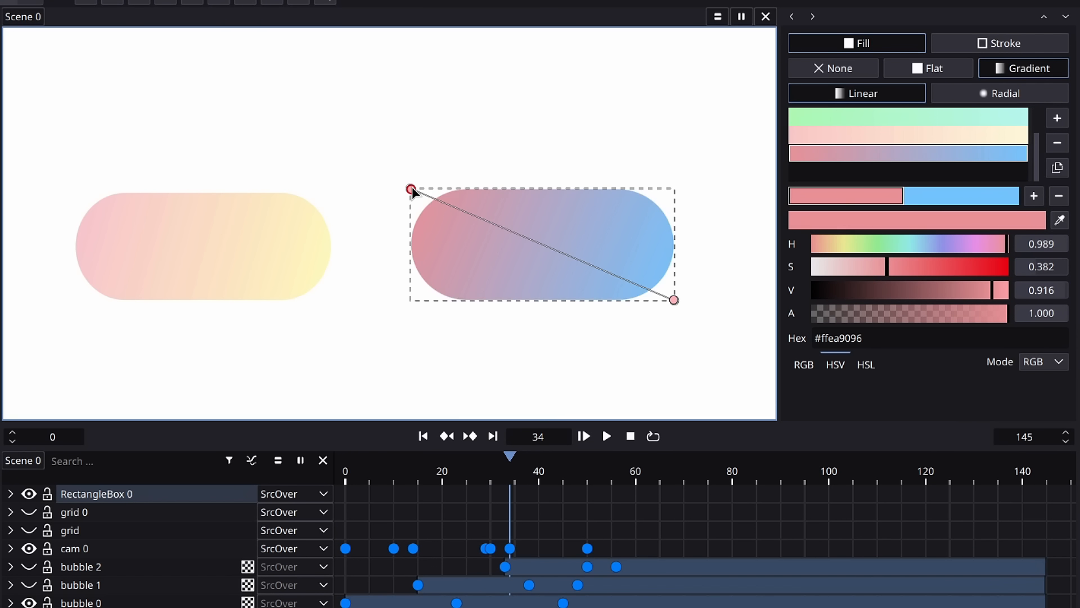
scroll(412, 191, "up", 6)
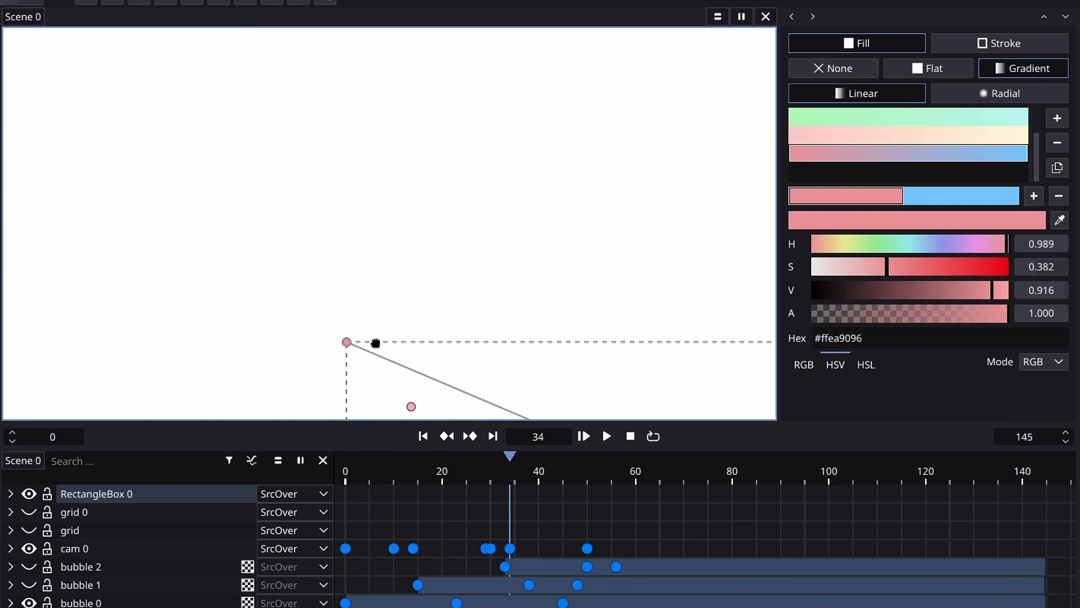
left_click_drag(376, 343, 315, 186)
left_click_drag(307, 178, 3, 30)
scroll(228, 133, "down", 10)
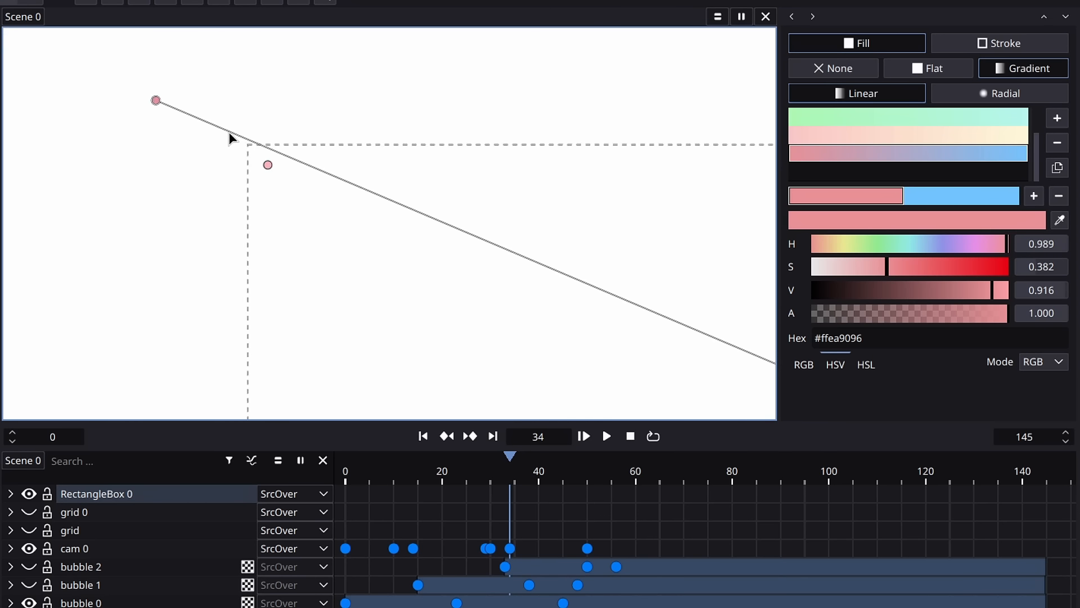
scroll(202, 106, "down", 8)
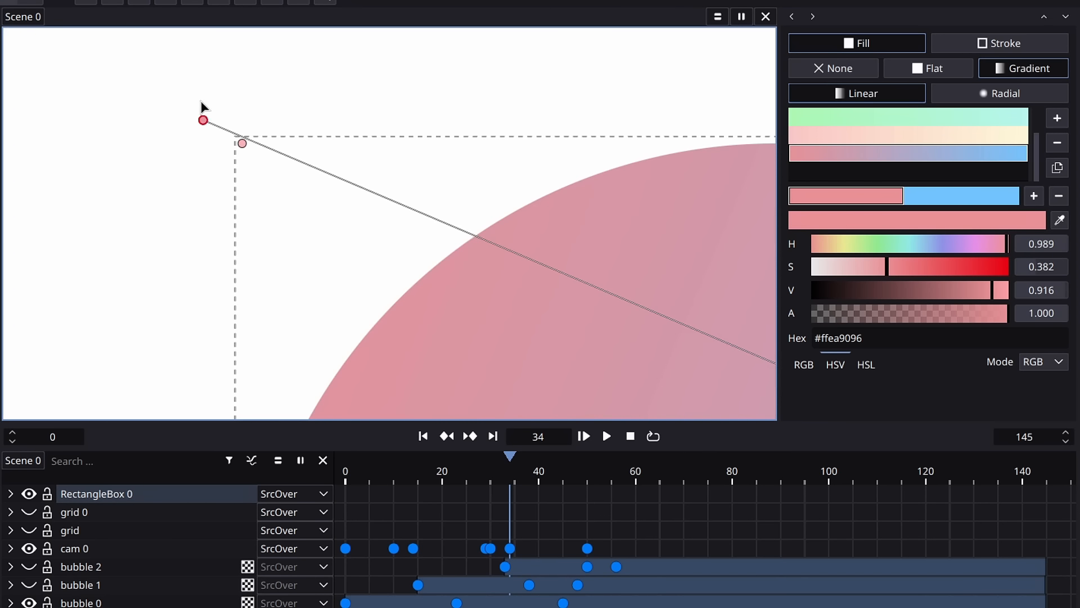
Move the gradient's blue end point slightly outside the rectangle's lower-right corner
left_click_drag(468, 228, 297, 154)
scroll(597, 290, "up", 5)
scroll(598, 296, "up", 3)
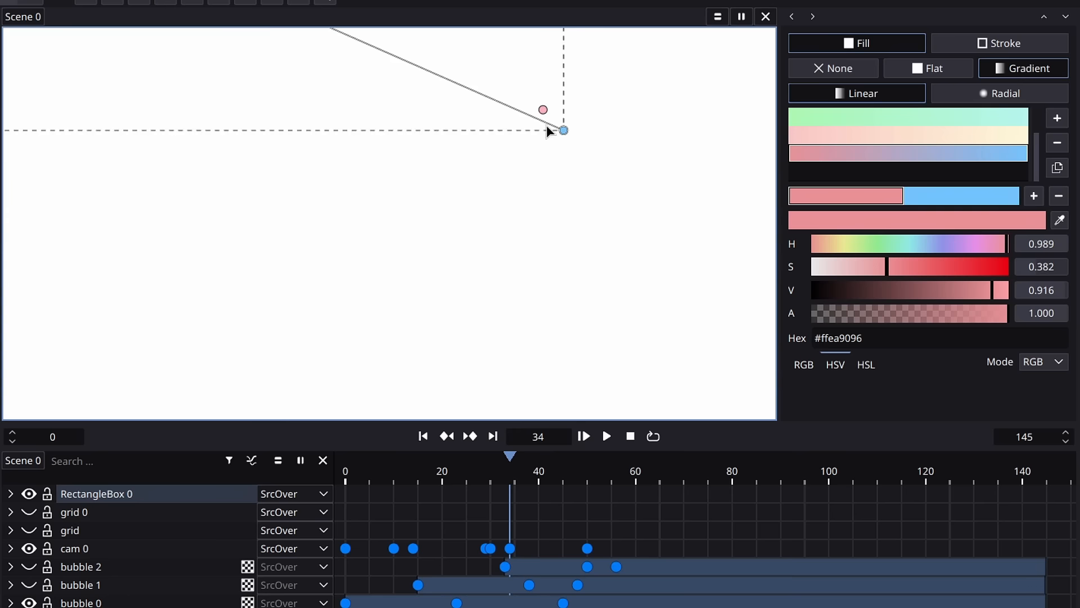
left_click_drag(563, 130, 729, 270)
scroll(547, 233, "down", 6)
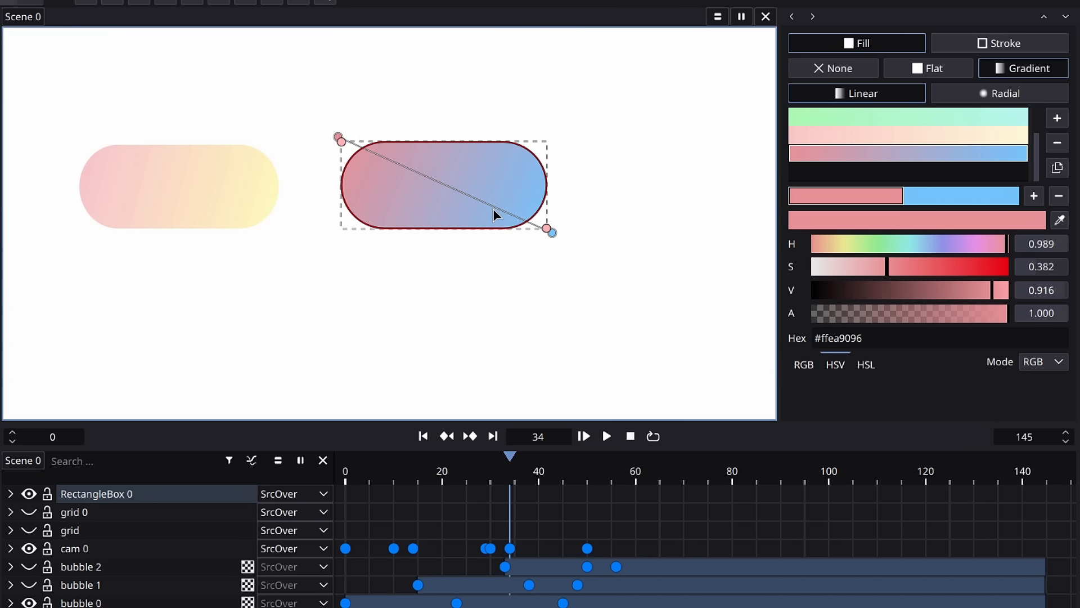
Steepen the gradient by placing its pink point just above the rectangle's upper edge and its blue point just below the lower edge
scroll(489, 214, "up", 2)
left_click_drag(400, 212, 526, 225)
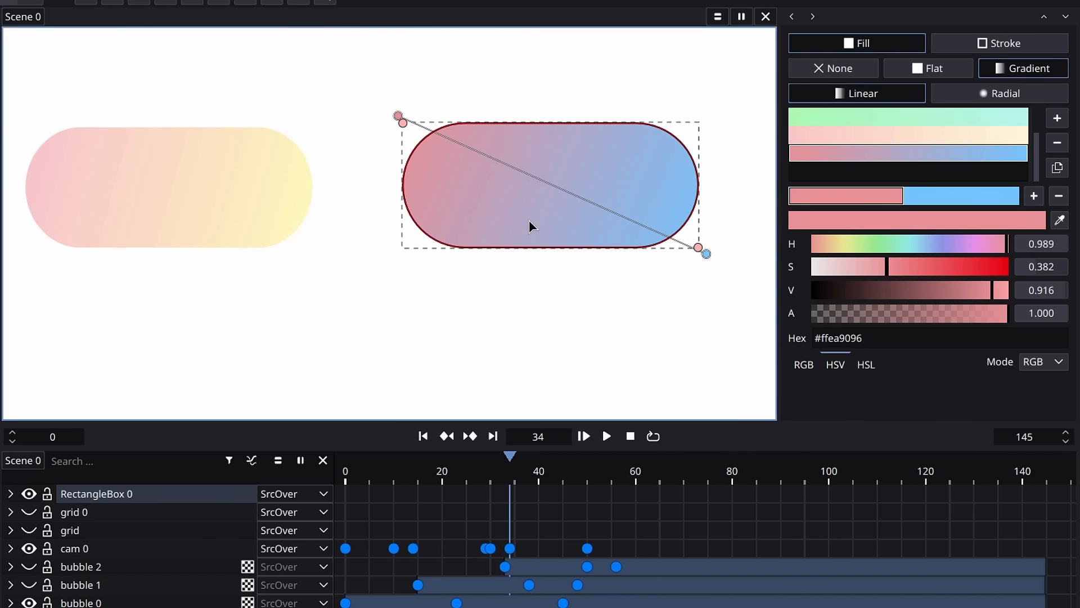
left_click_drag(399, 118, 409, 82)
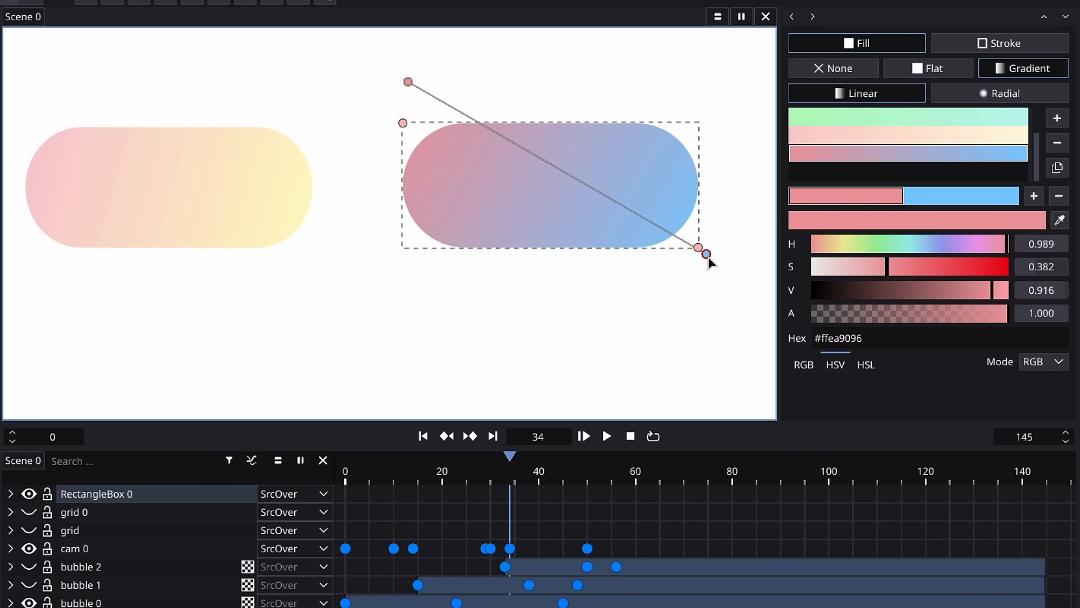
left_click_drag(708, 257, 682, 260)
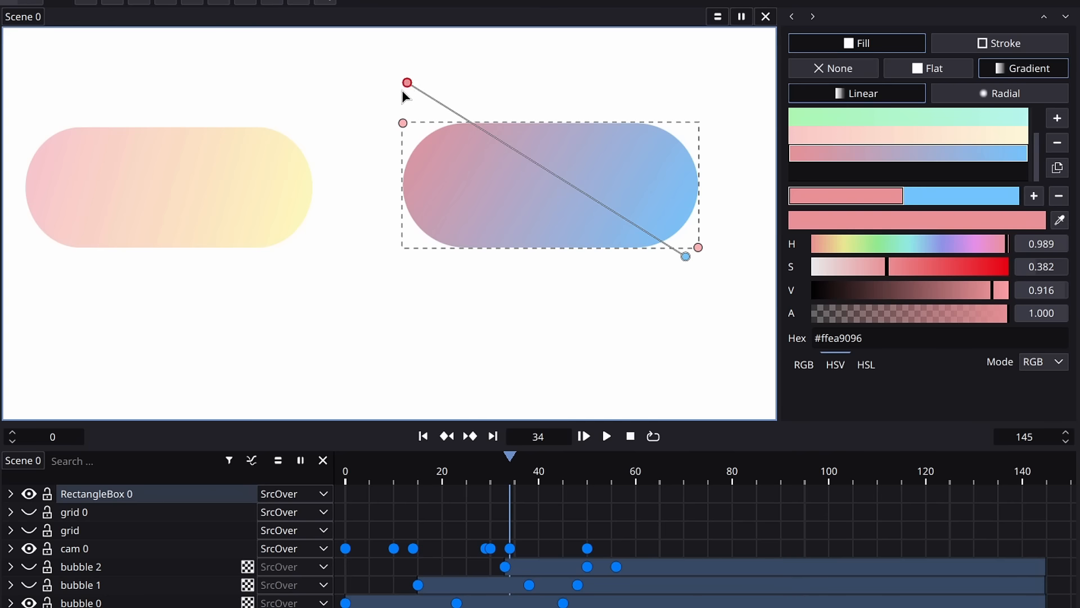
left_click_drag(408, 83, 425, 108)
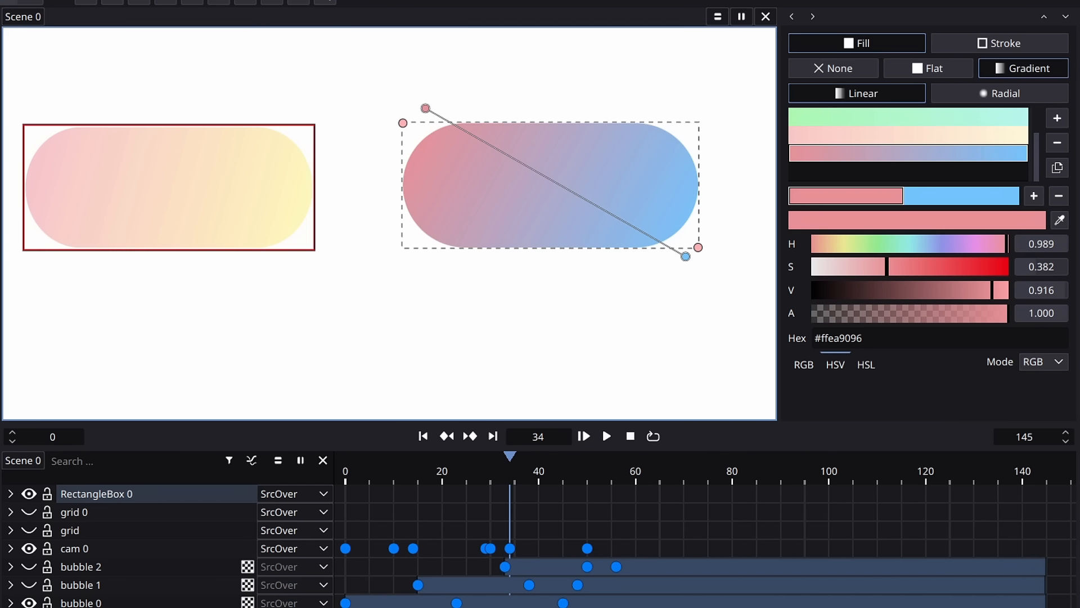
key("F1")
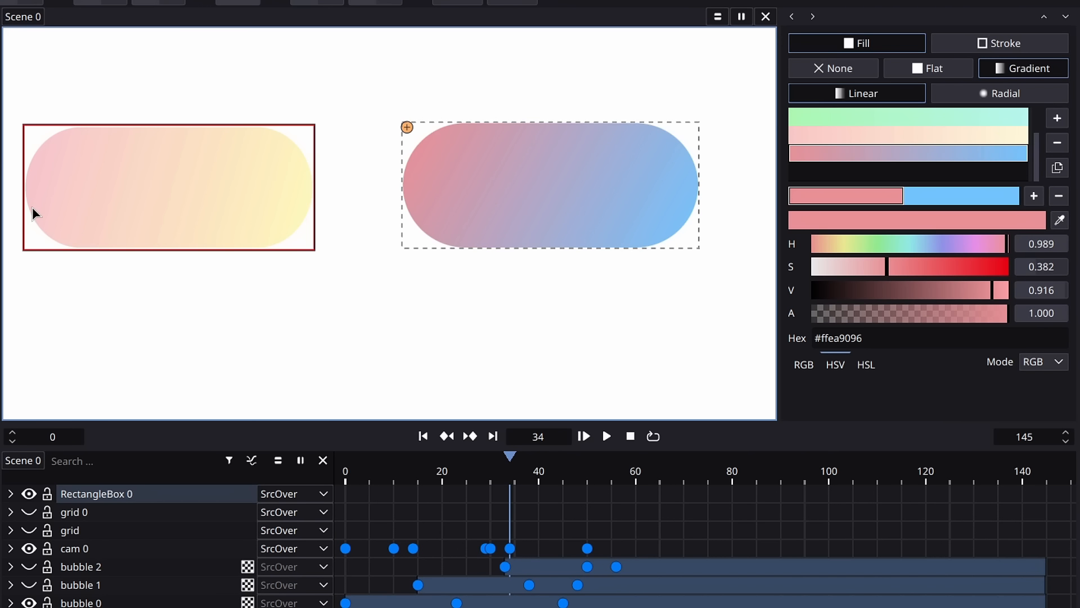
left_click(517, 262)
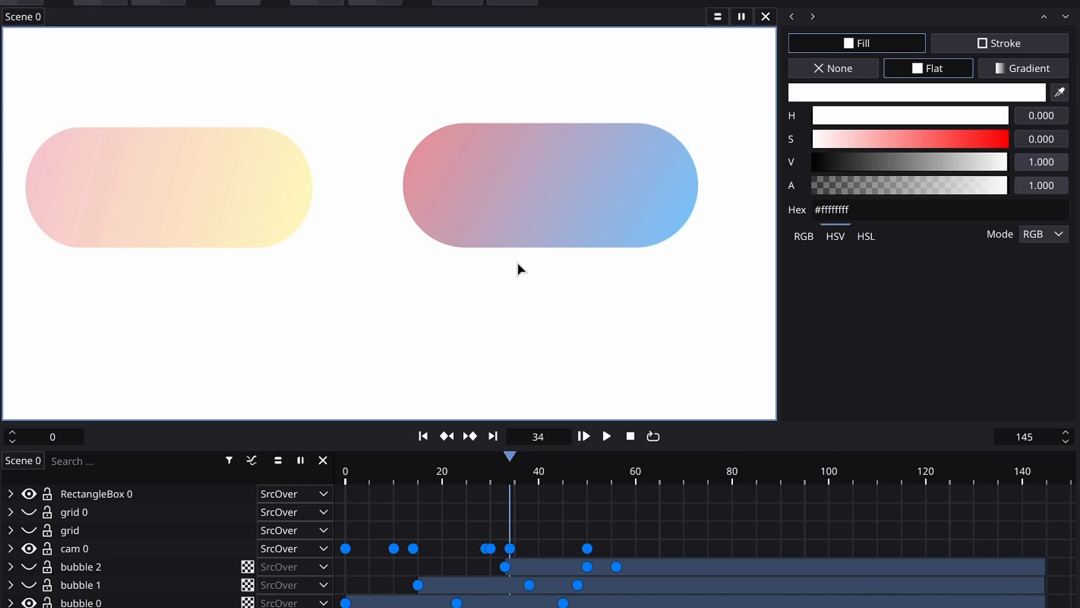
Group the new pink-blue rectangle and rename the group to bubble COMP
left_click(498, 200)
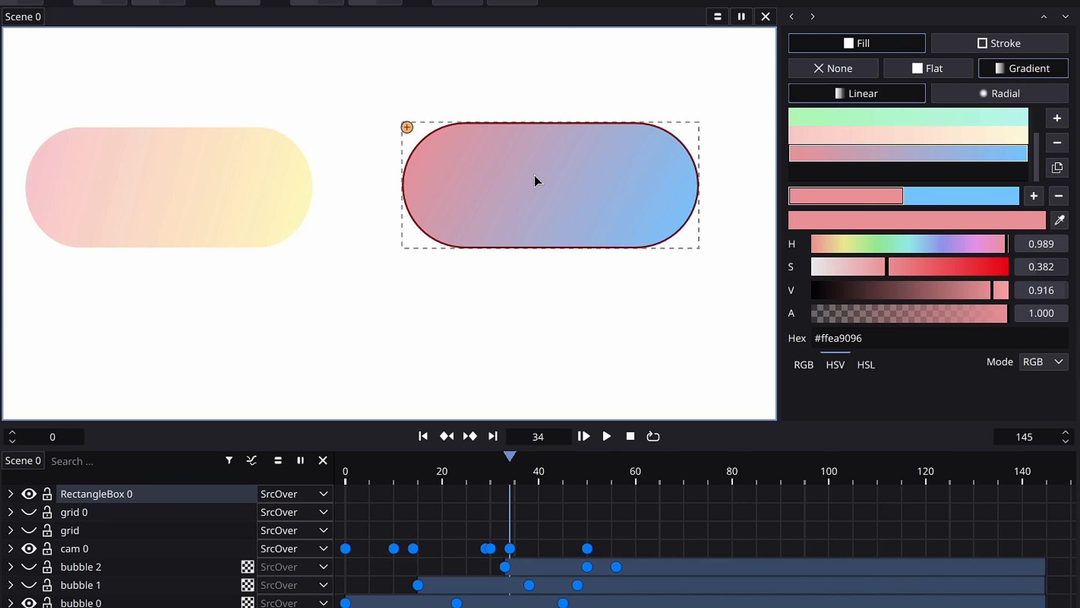
key("ctrl+g")
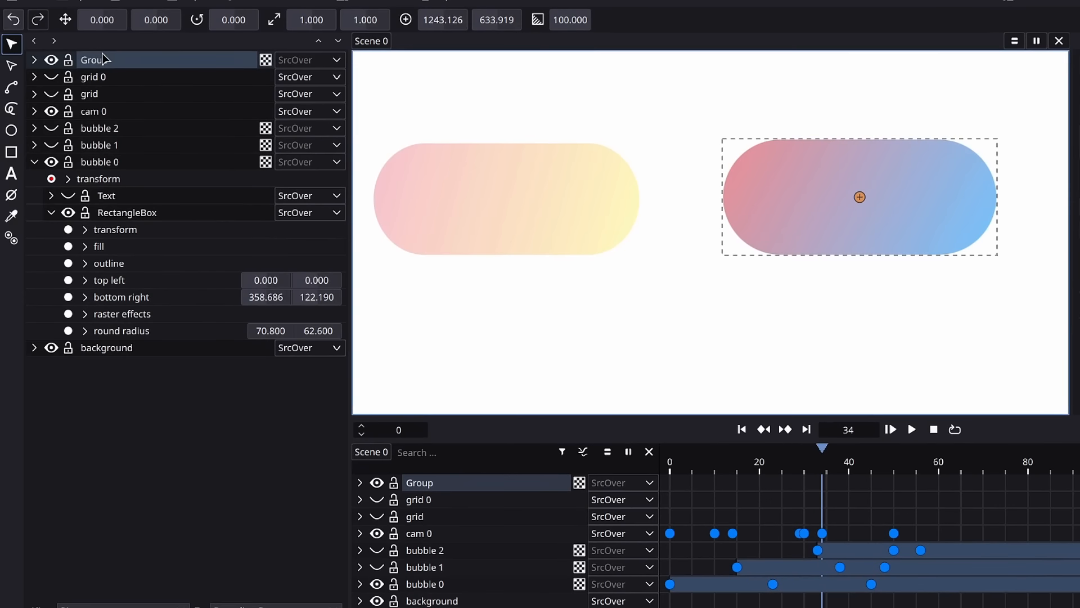
right_click(96, 62)
left_click(157, 179)
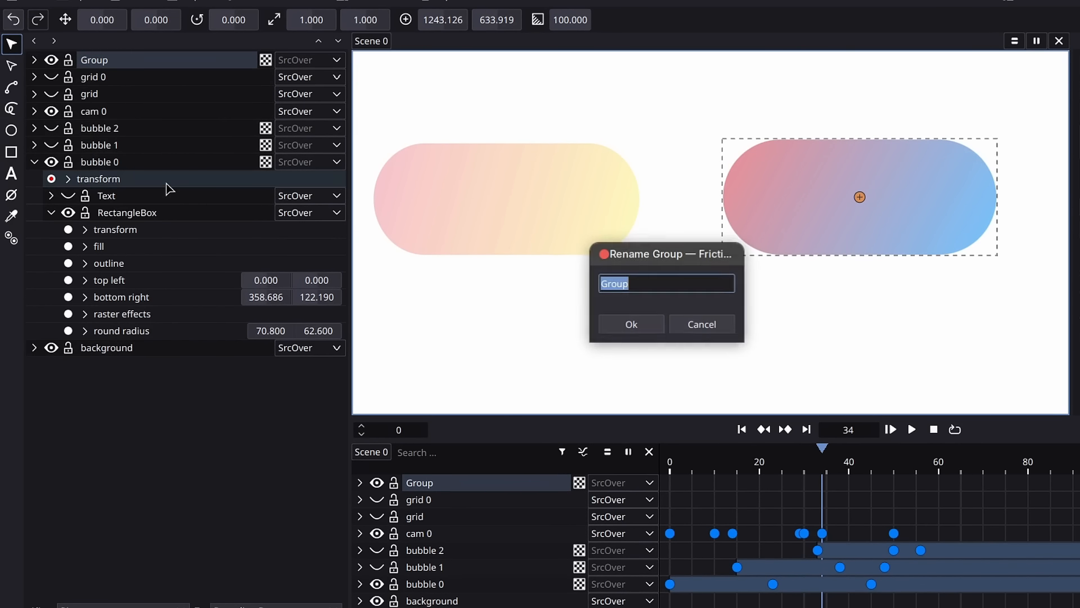
type("bubble COMP")
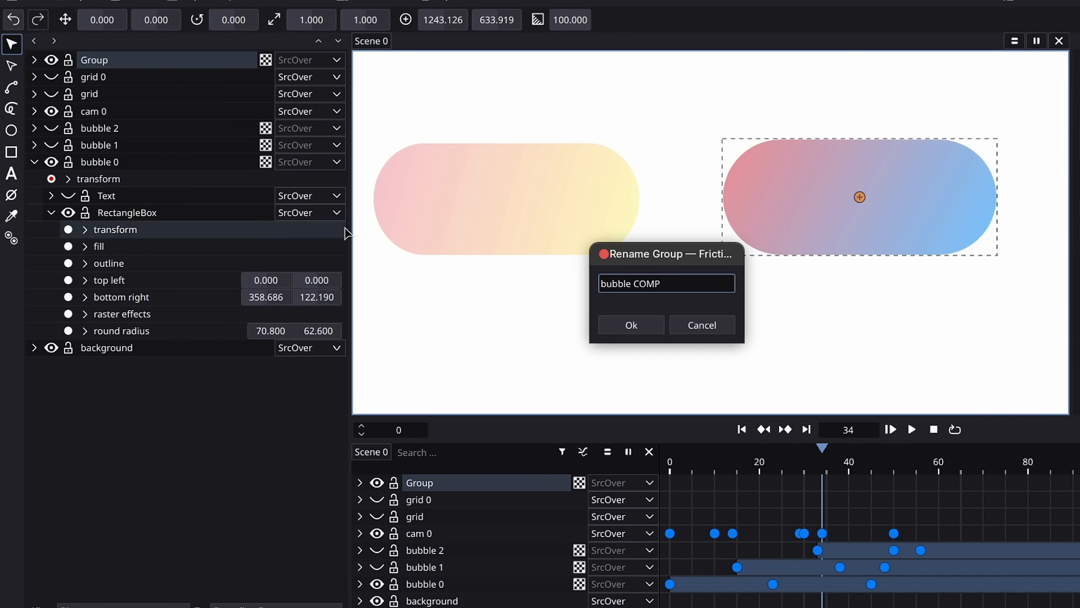
left_click(630, 324)
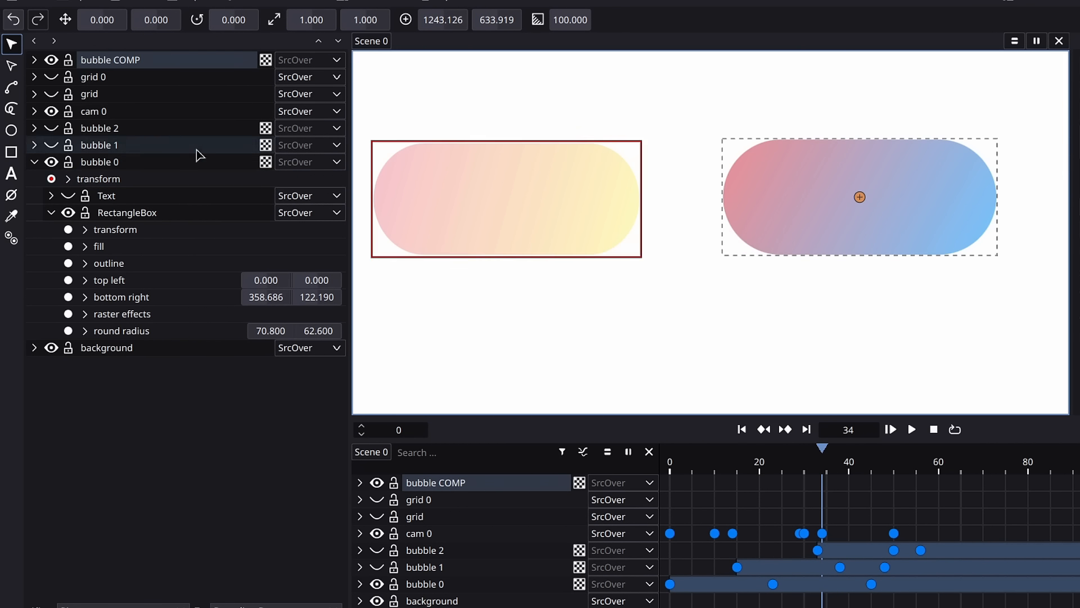
Enter the bubble COMP group and select RectangleBox 0 inside it
left_click(34, 60)
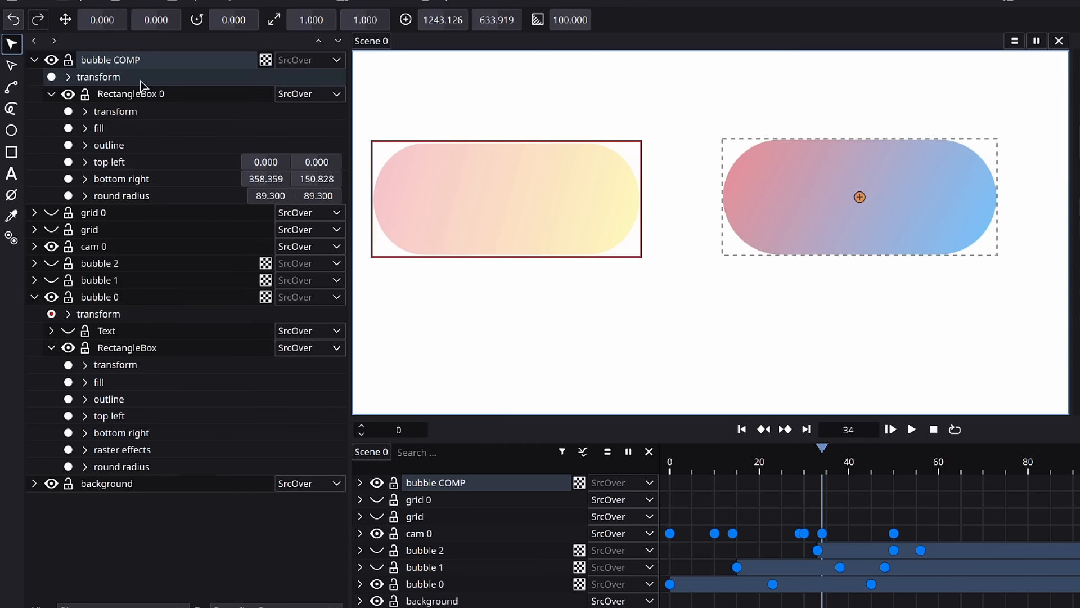
left_click(52, 96)
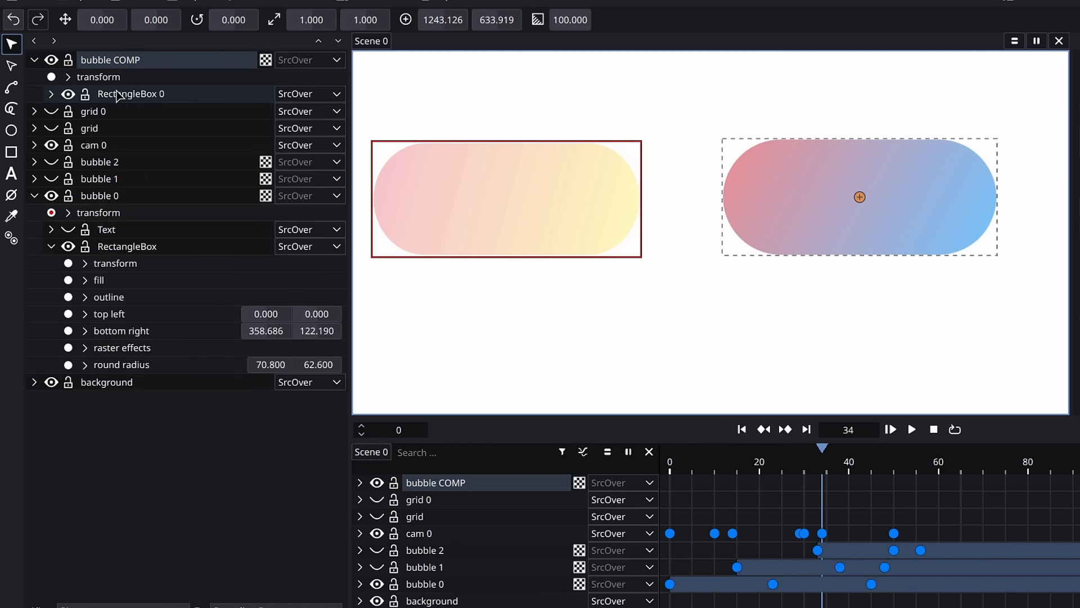
left_click(824, 192)
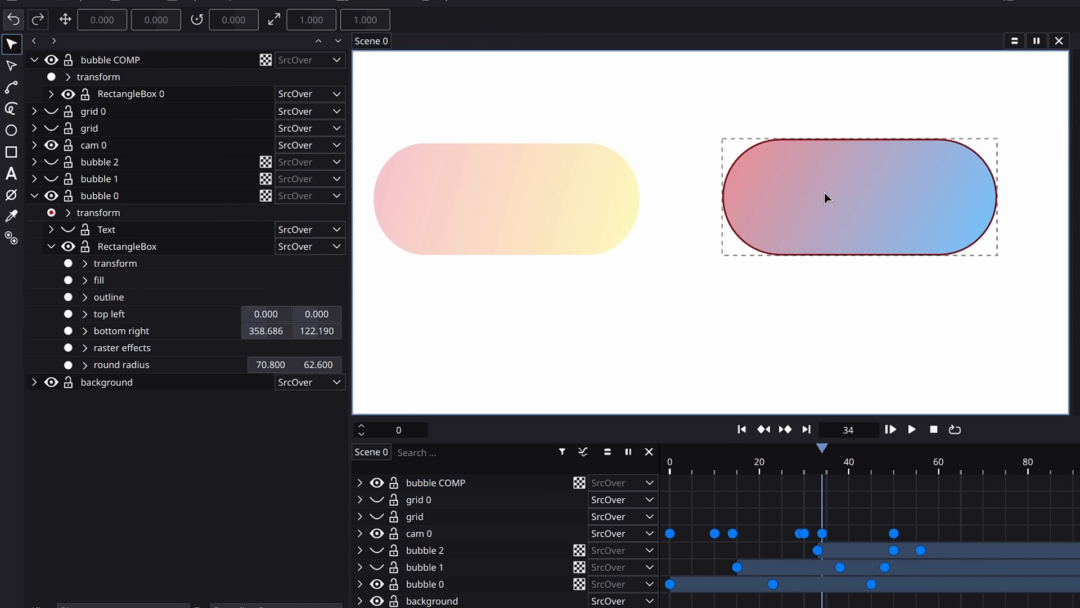
left_click(773, 174)
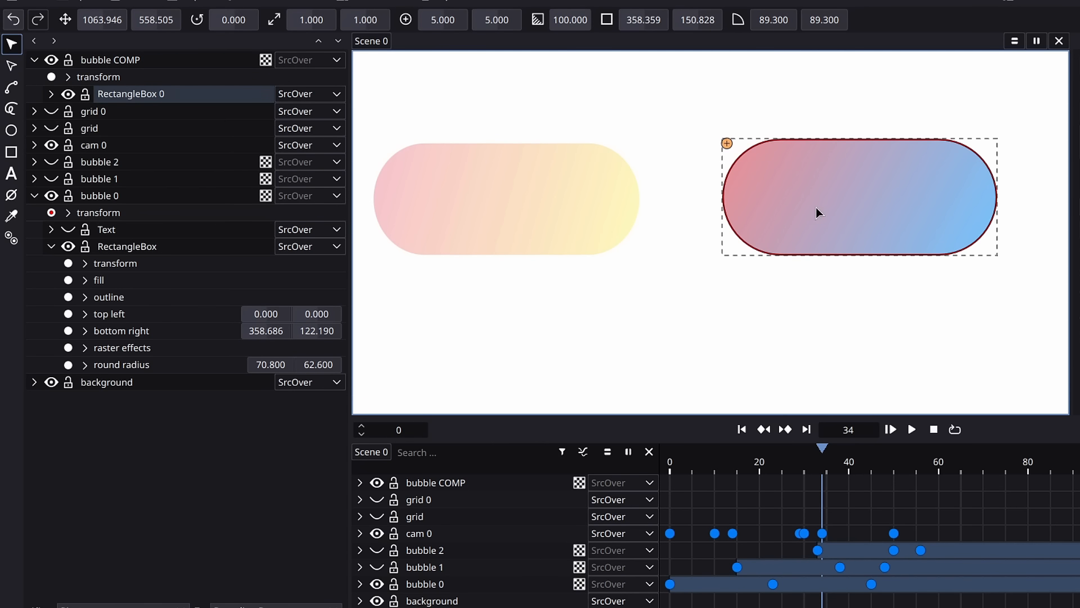
Draw a closed, curved C-shaped path inside bubble COMP that wraps around the rectangle's left end, with its inner edge overlapping the box
left_click(12, 87)
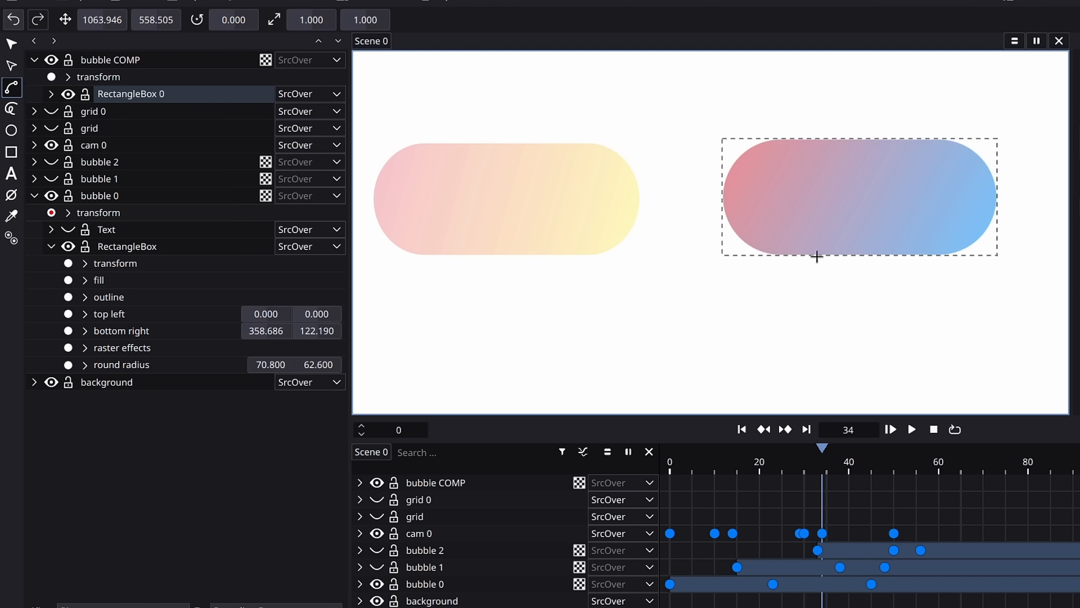
left_click(779, 146)
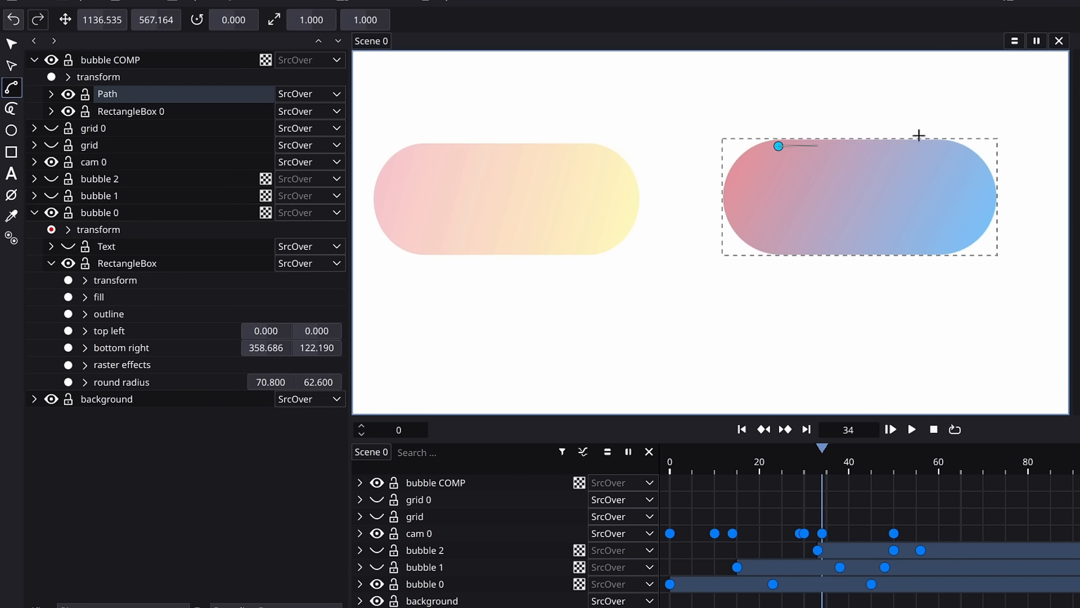
left_click_drag(914, 134, 930, 129)
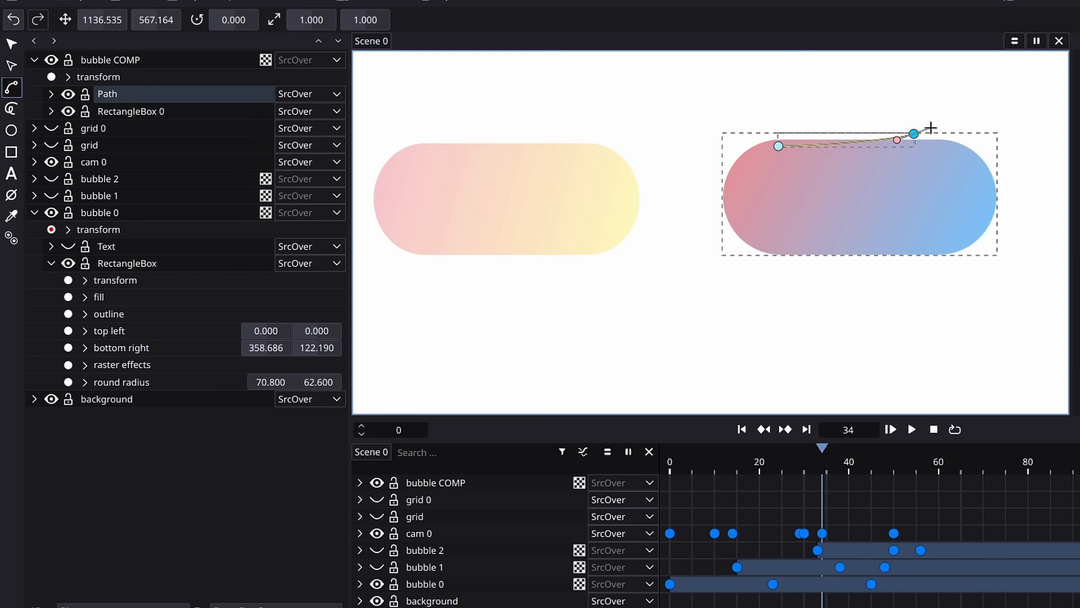
left_click_drag(709, 124, 668, 158)
left_click_drag(712, 259, 732, 271)
mouse_move(904, 259)
left_mouse_down()
mouse_move(915, 251)
mouse_move(892, 254)
left_mouse_up()
left_click_drag(771, 246, 749, 248)
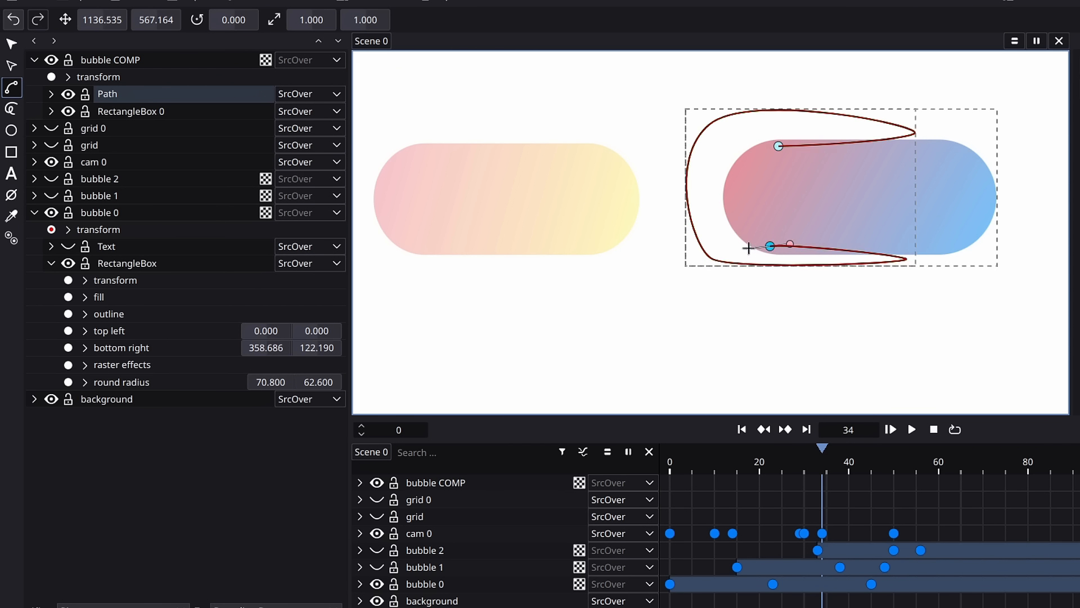
left_click(778, 147)
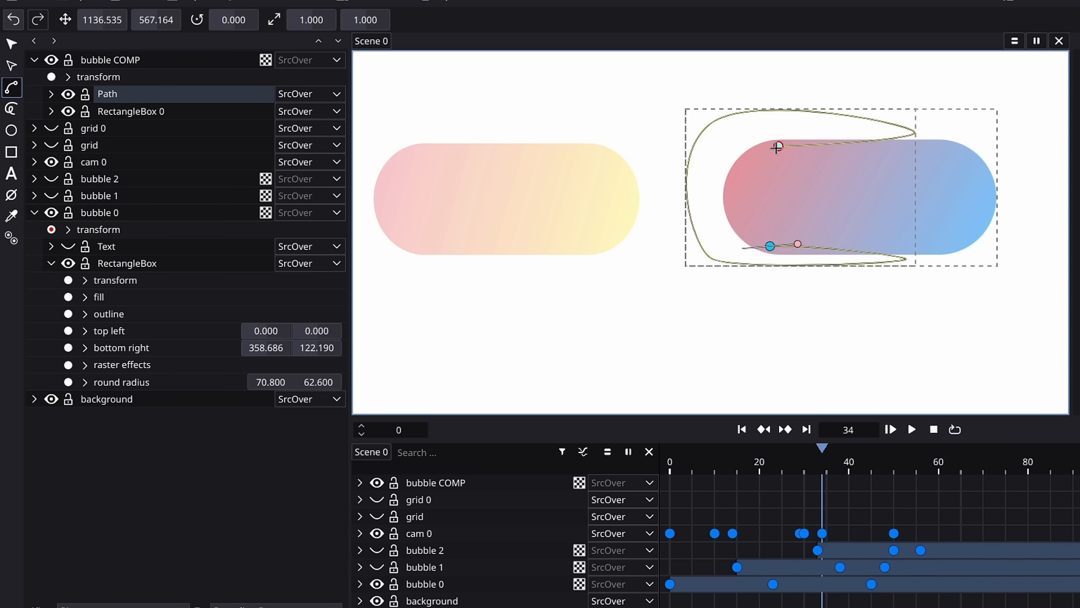
left_click_drag(779, 145, 699, 154)
left_click(11, 66)
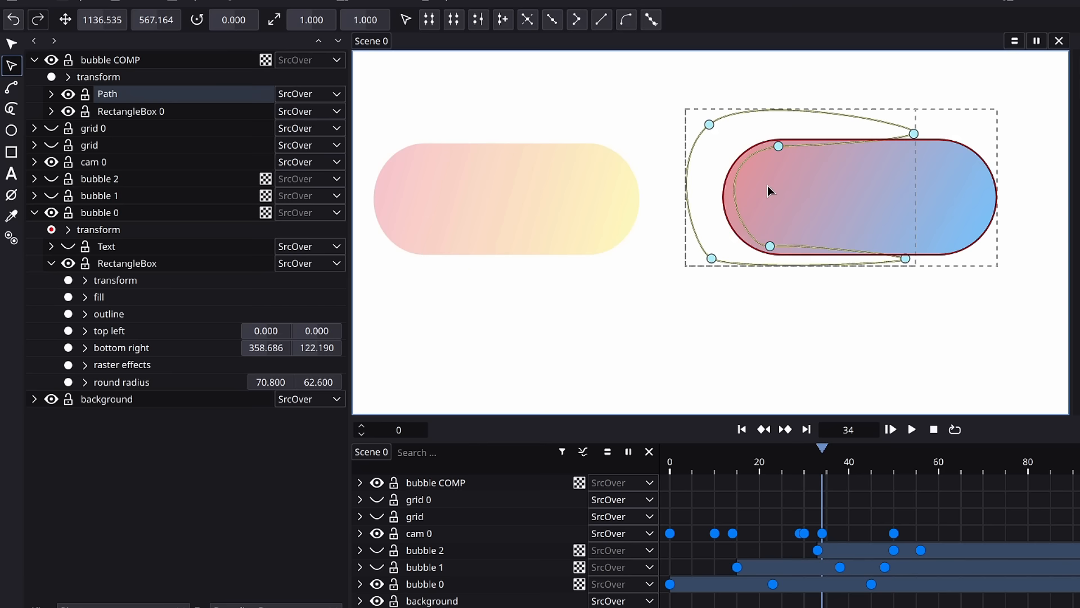
Reshape the C-shaped path's inner edge by smoothing and adjusting its two inner nodes and handles so it parallels the box's rounded left end
scroll(767, 186, "up", 5)
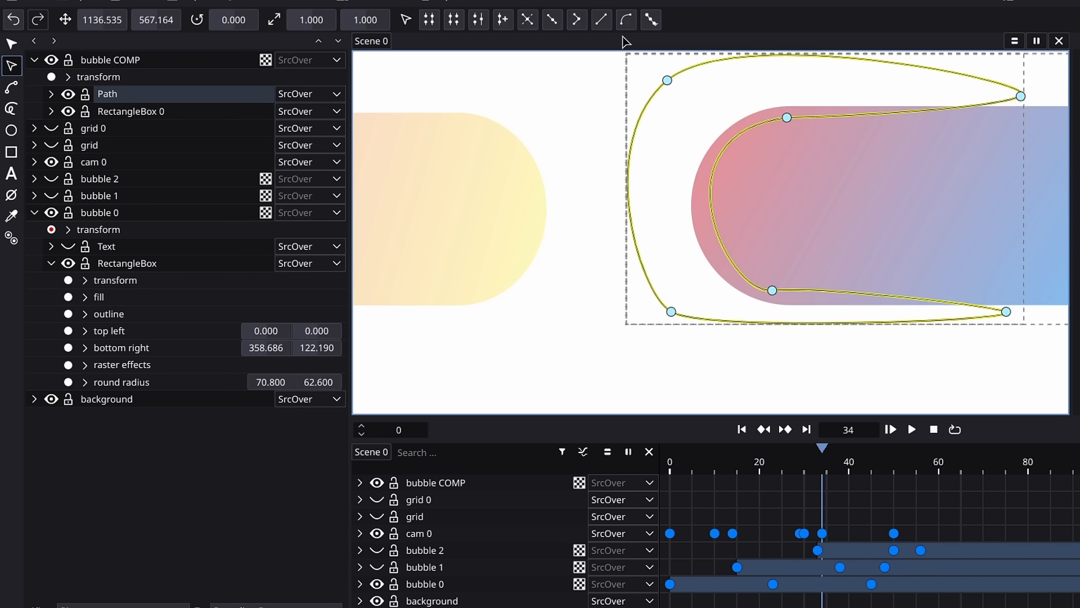
left_click(788, 117)
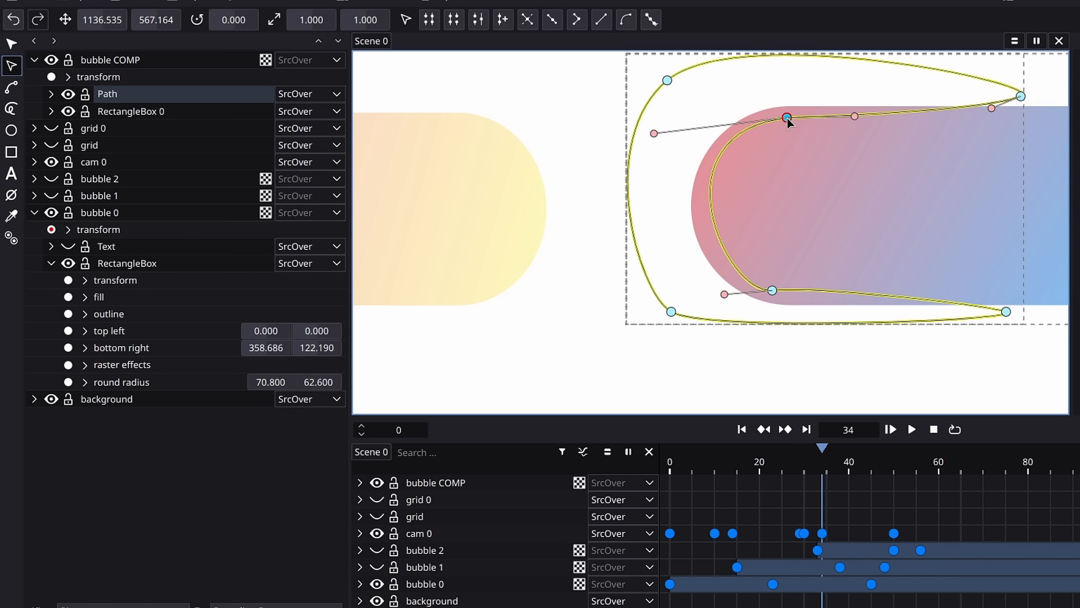
left_click(554, 24)
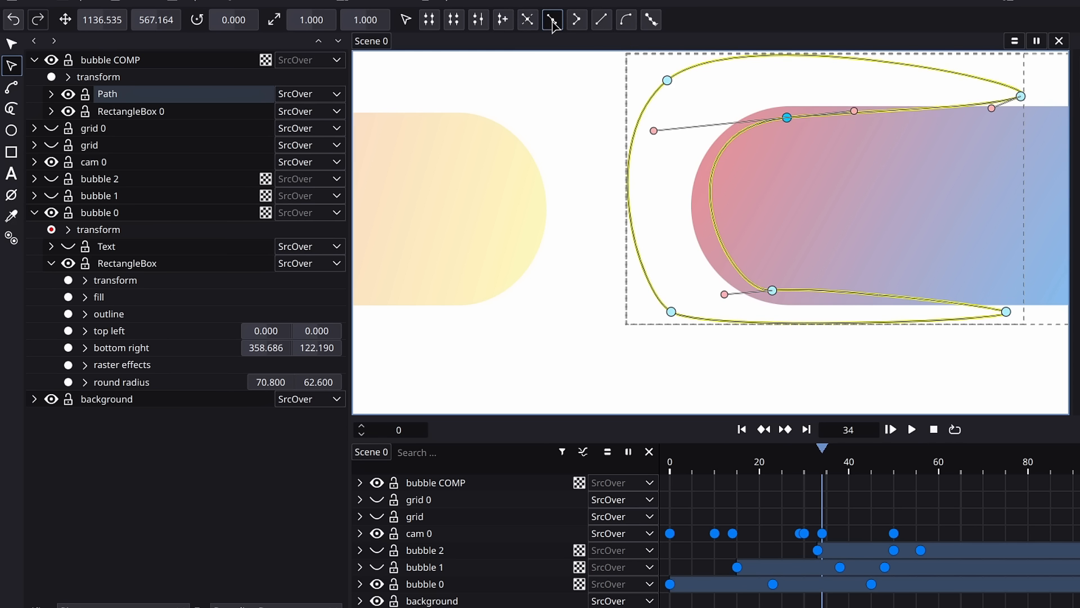
left_click(772, 290)
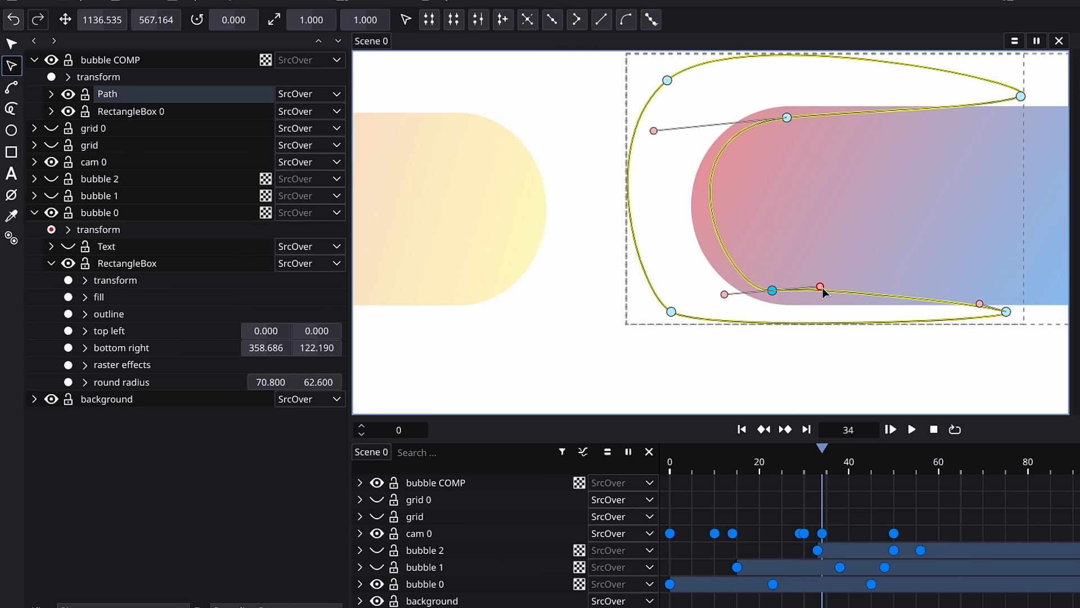
left_click_drag(822, 287, 736, 298)
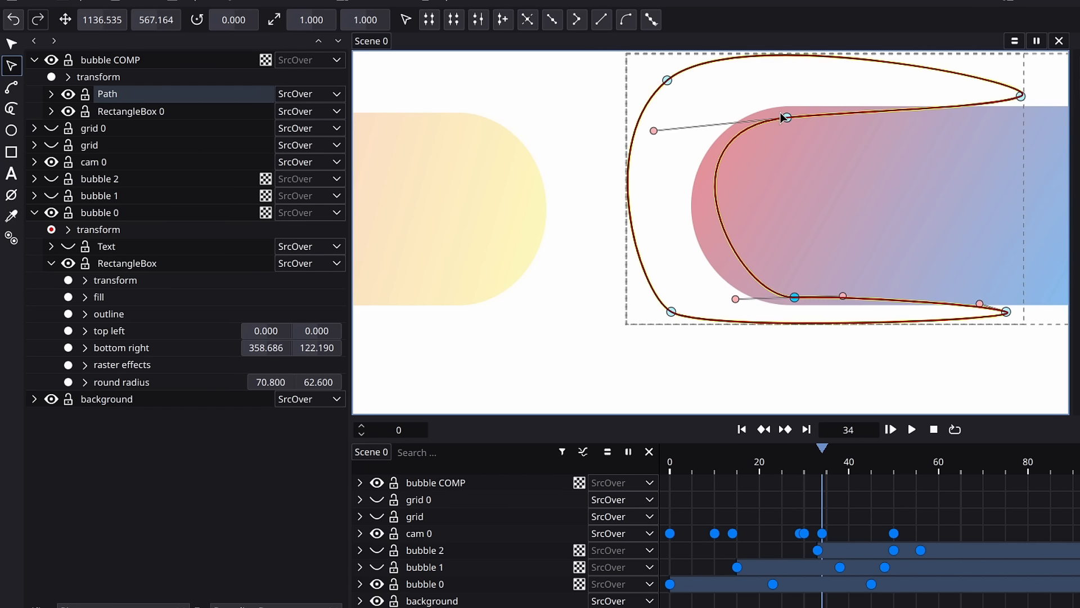
left_click_drag(787, 117, 798, 115)
left_click_drag(664, 128, 661, 113)
left_click_drag(737, 298, 677, 299)
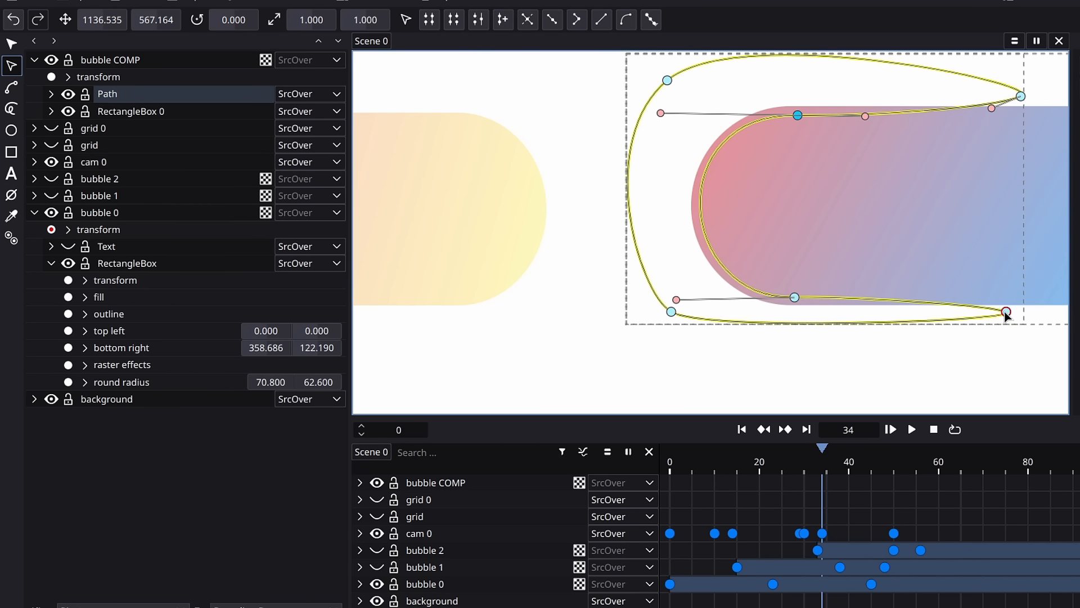
Extend the path's lower tip onto the box's lower edge, tilt its handle, and nudge the upper tip beside the upper edge
left_click_drag(1007, 311, 1043, 304)
left_click_drag(1033, 341, 1040, 269)
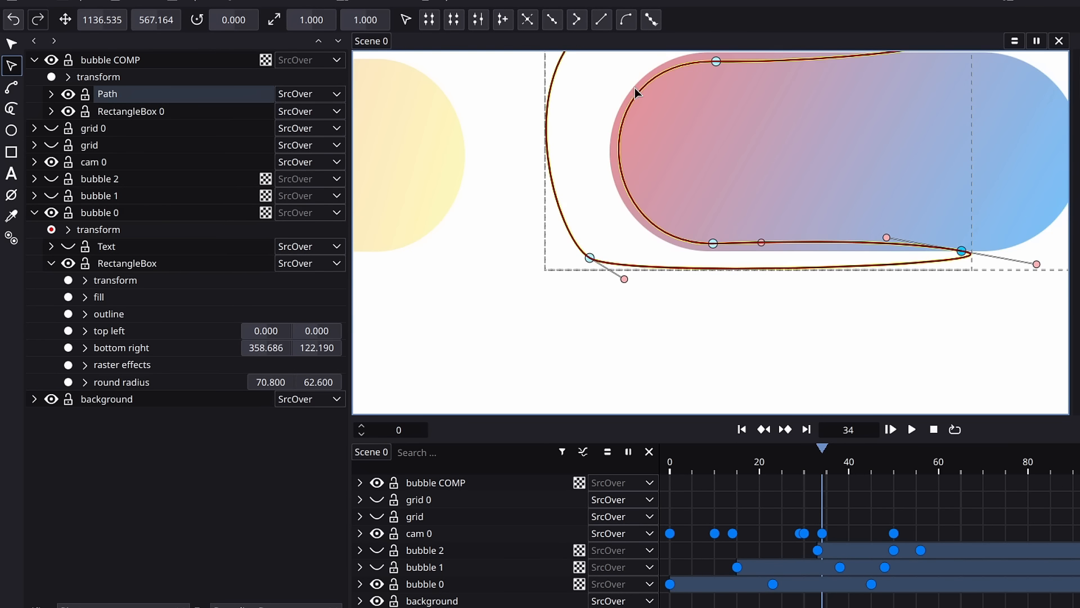
left_click_drag(752, 178, 733, 246)
mouse_move(936, 104)
left_mouse_down()
mouse_move(892, 122)
mouse_move(938, 121)
left_mouse_up()
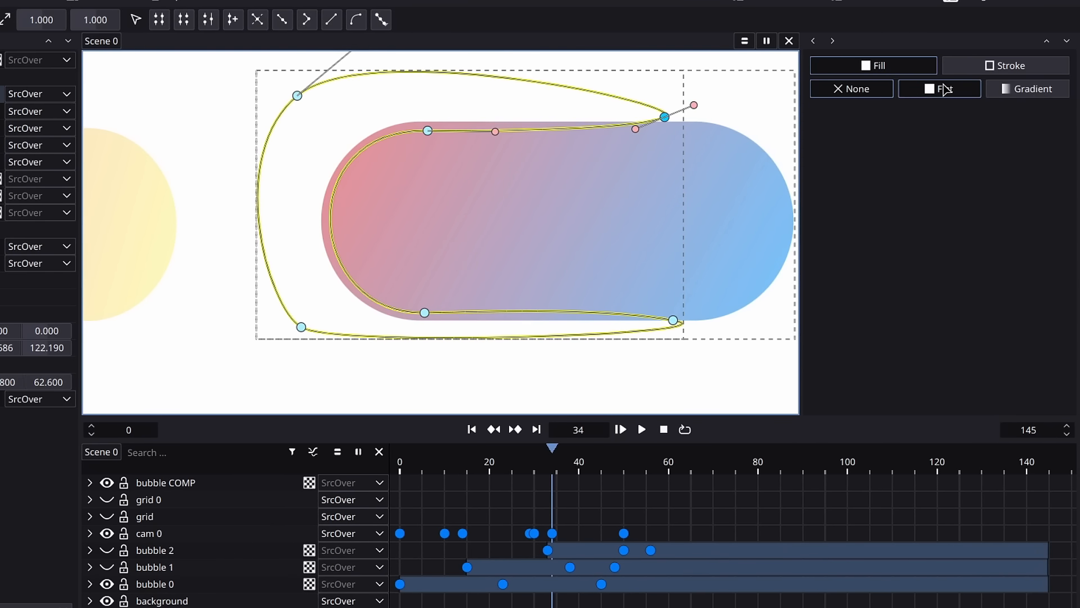
Give the C-shaped path a flat fill and set its stroke to None
left_click(946, 89)
left_click(964, 71)
left_click(892, 89)
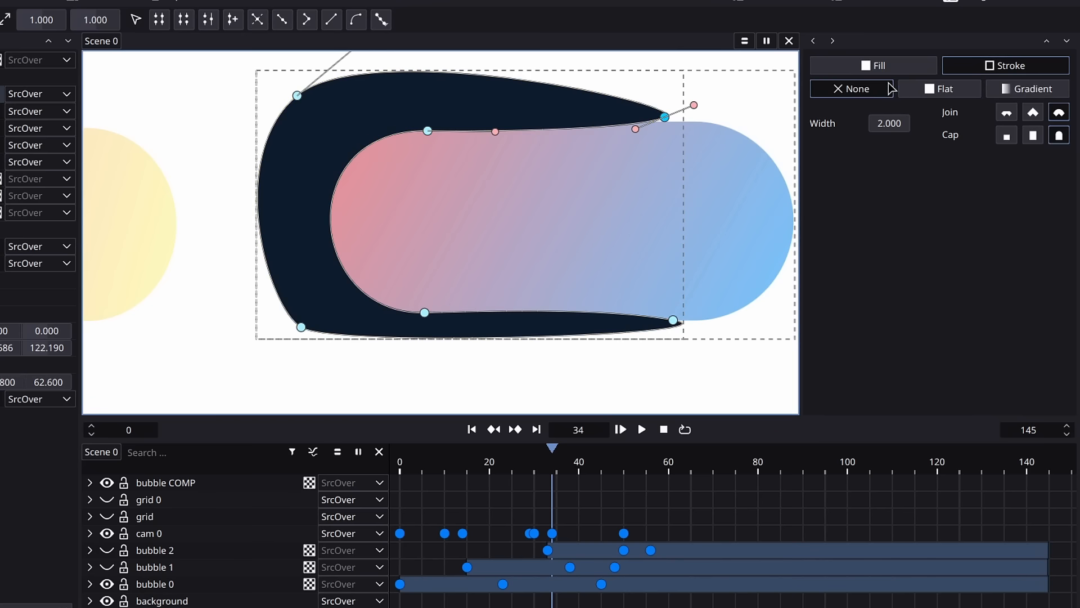
Sample the box's pink as the path's fill colour and lighten it to a very pale pink with value 1.000
left_click(873, 65)
left_click(1061, 111)
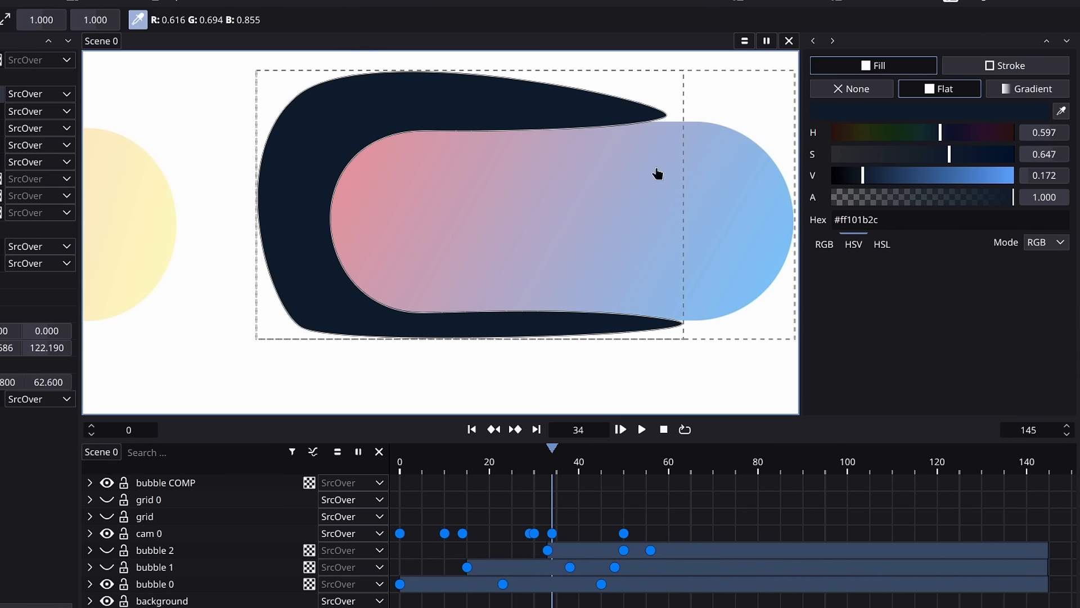
left_click(369, 160)
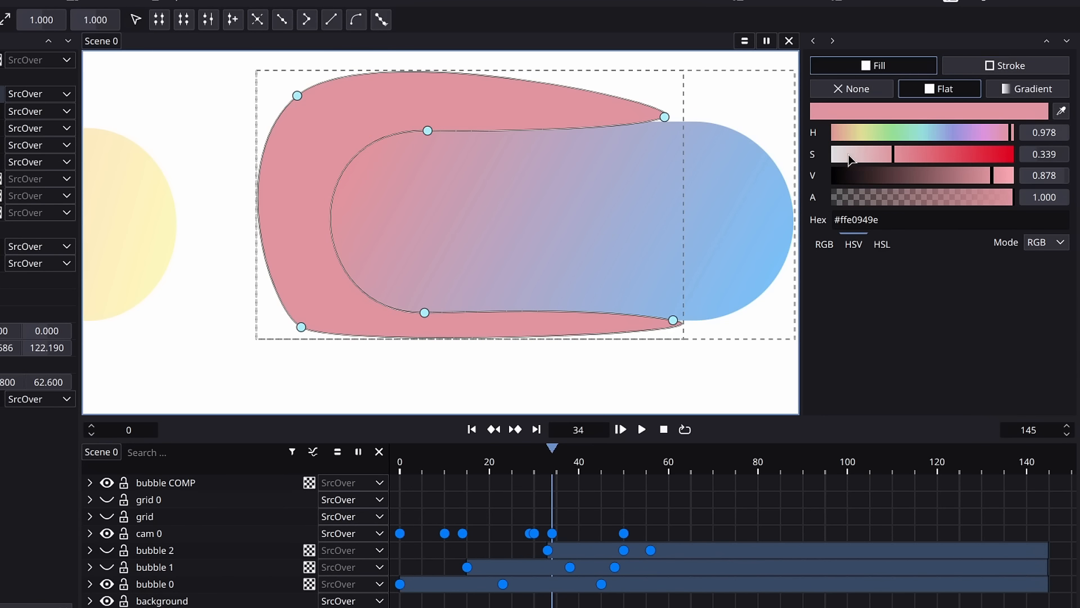
left_click_drag(851, 160, 845, 159)
left_click_drag(1009, 178, 1056, 185)
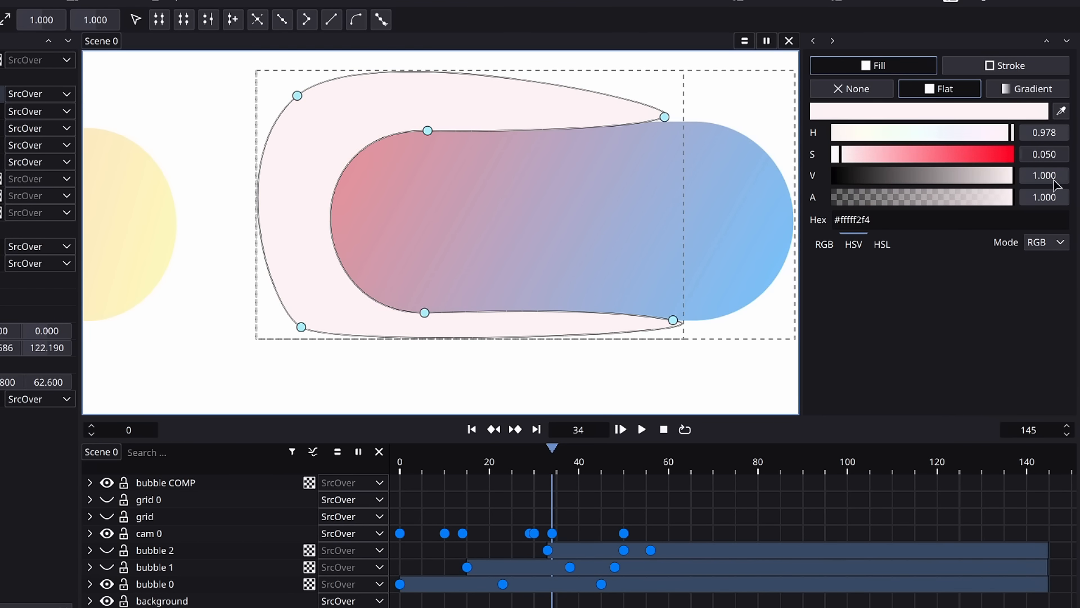
left_click_drag(844, 160, 863, 159)
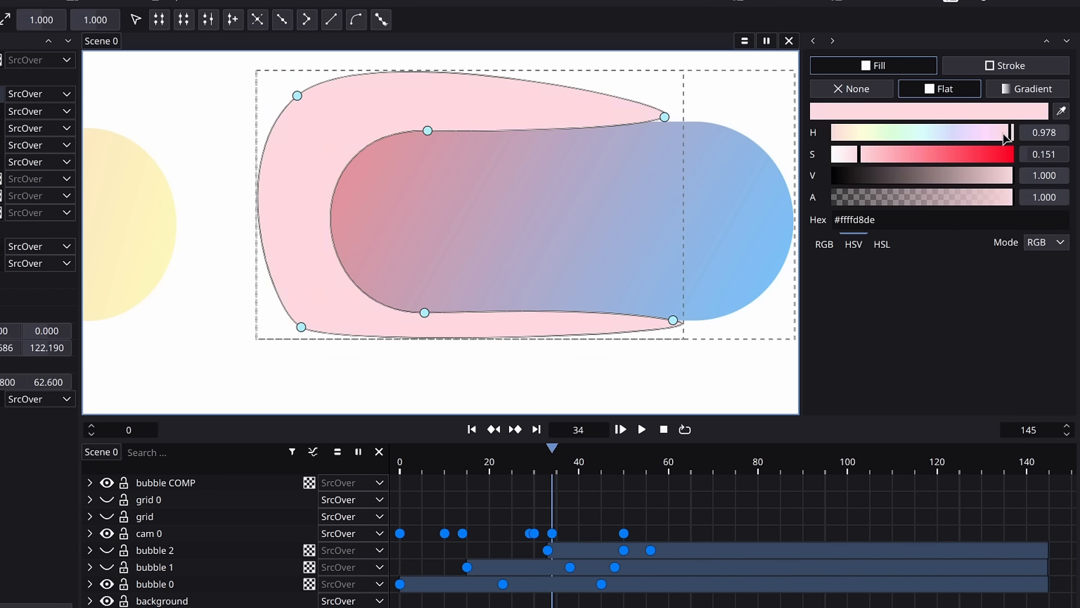
left_click_drag(1004, 134, 1004, 133)
left_click(844, 159)
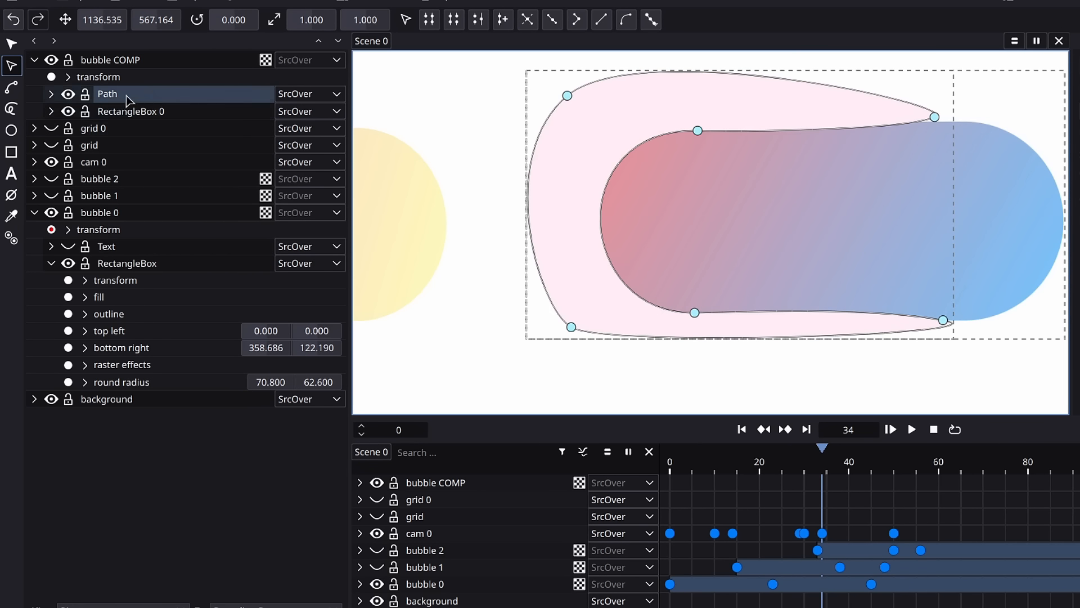
Rename the path to rim light and place RectangleBox 0 above it in bubble COMP
right_click(107, 99)
left_click(165, 188)
type("rim light")
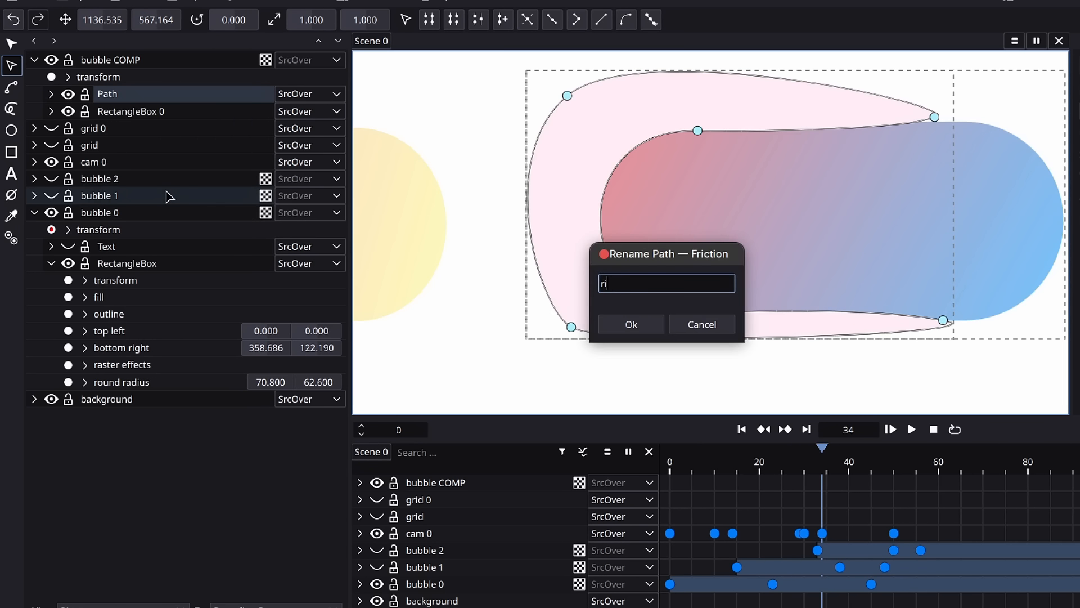
left_click(626, 326)
left_click_drag(136, 113, 172, 100)
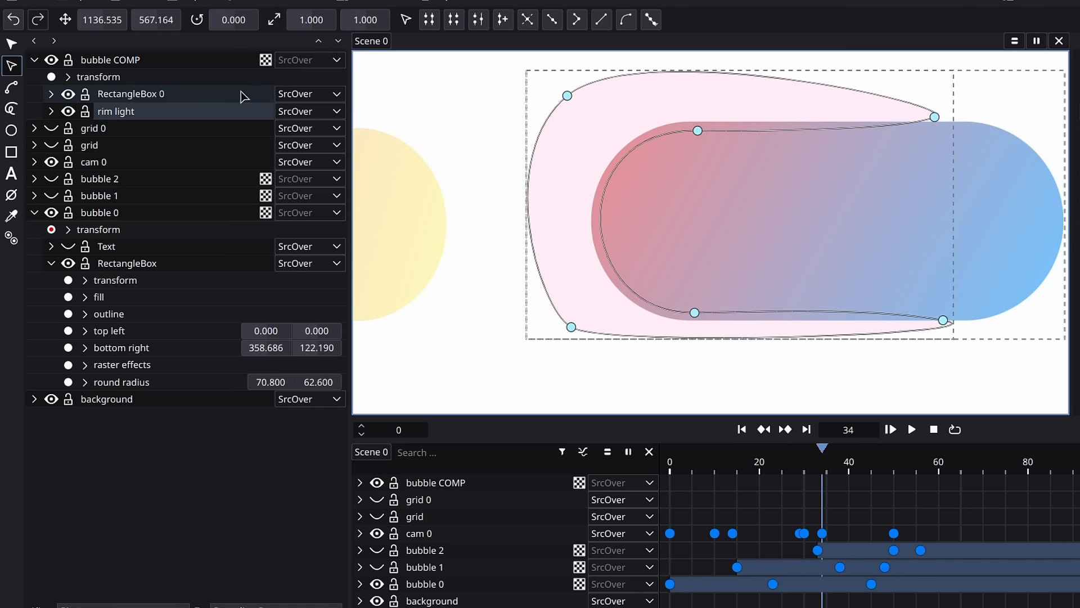
Set RectangleBox 0's blend mode to DstATop and promote the bubble COMP group to a layer
left_click(283, 99)
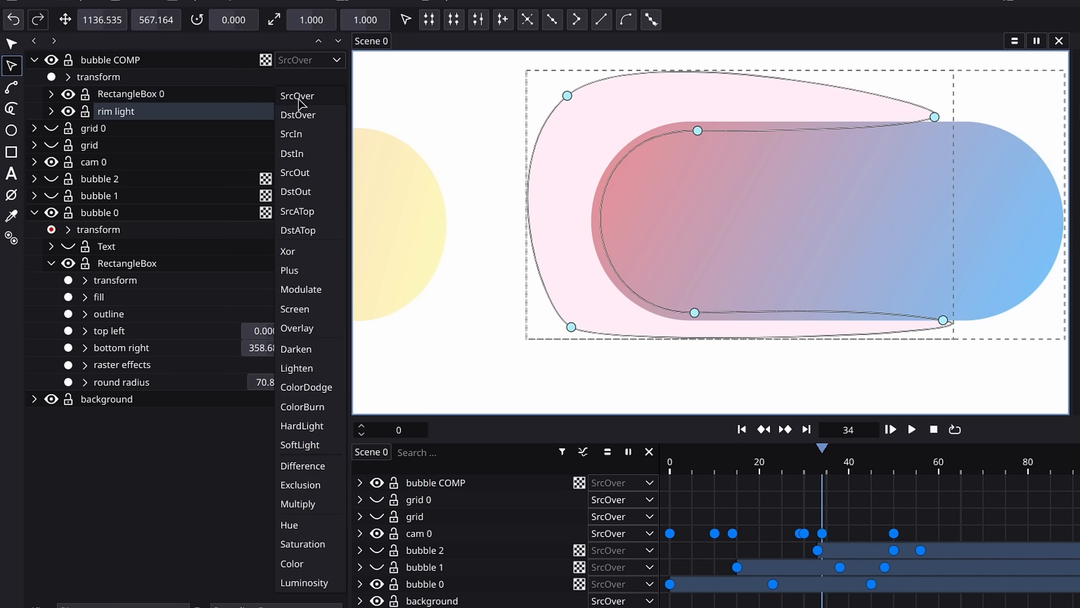
left_click(311, 231)
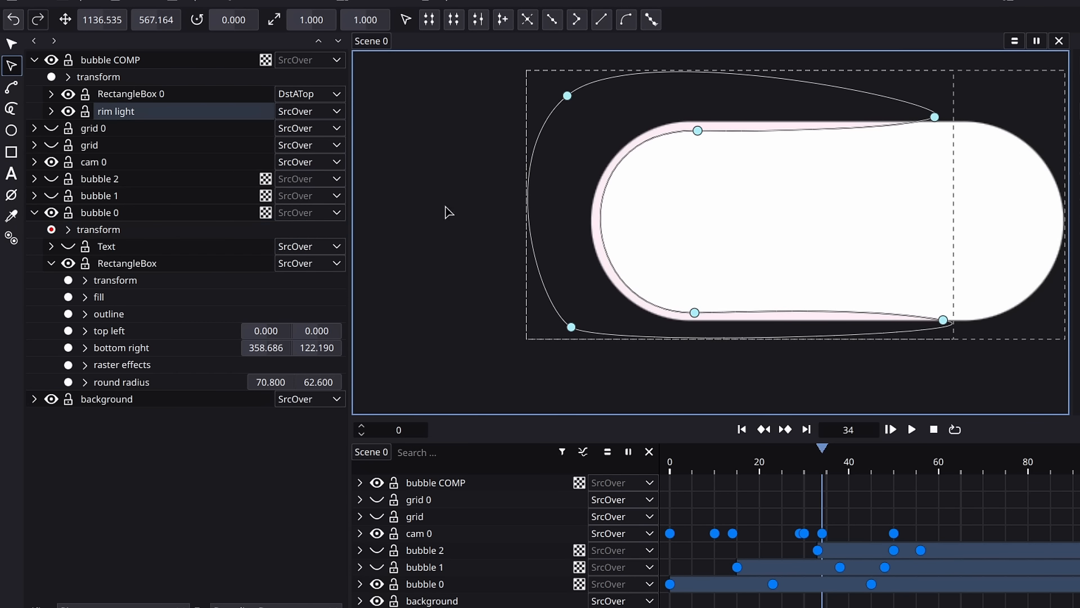
left_click(795, 383)
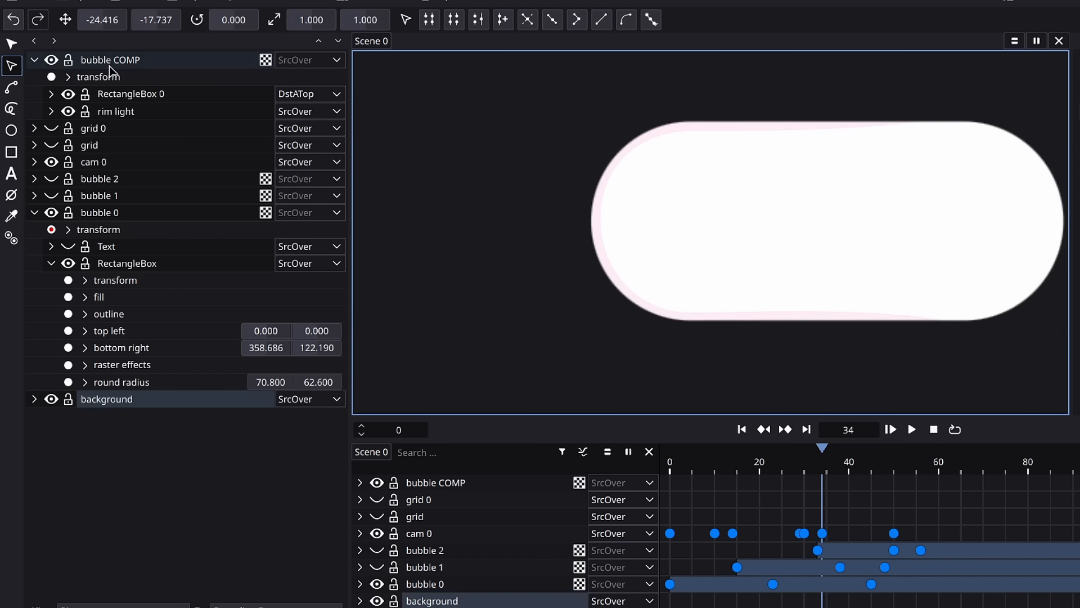
left_click(266, 60)
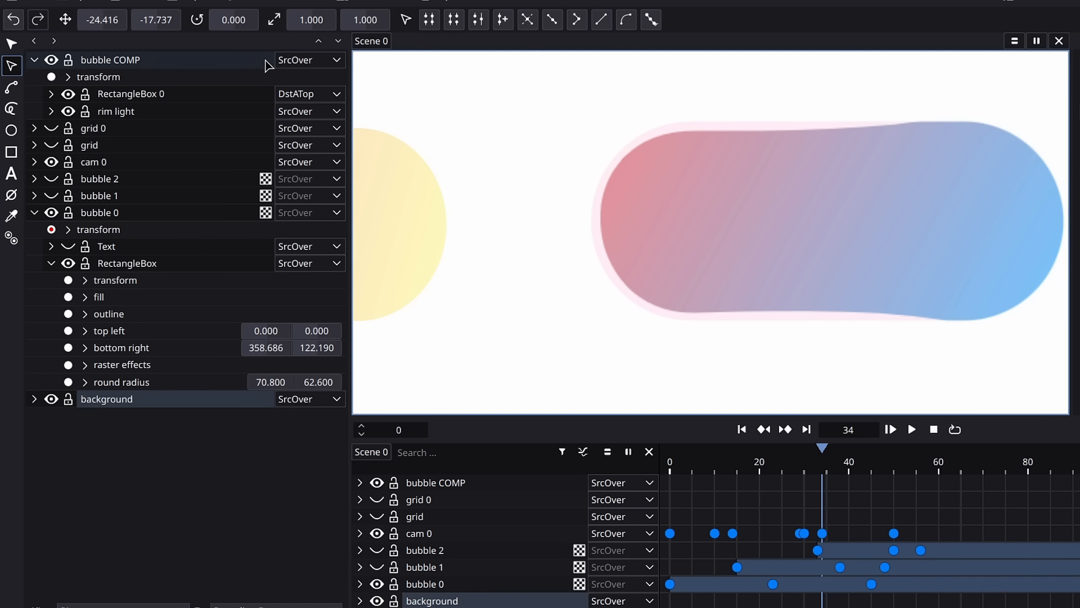
Shift rim light's lower tip slightly outward and flatten its handle to straighten the inner edge along the box's underside
left_click(125, 110)
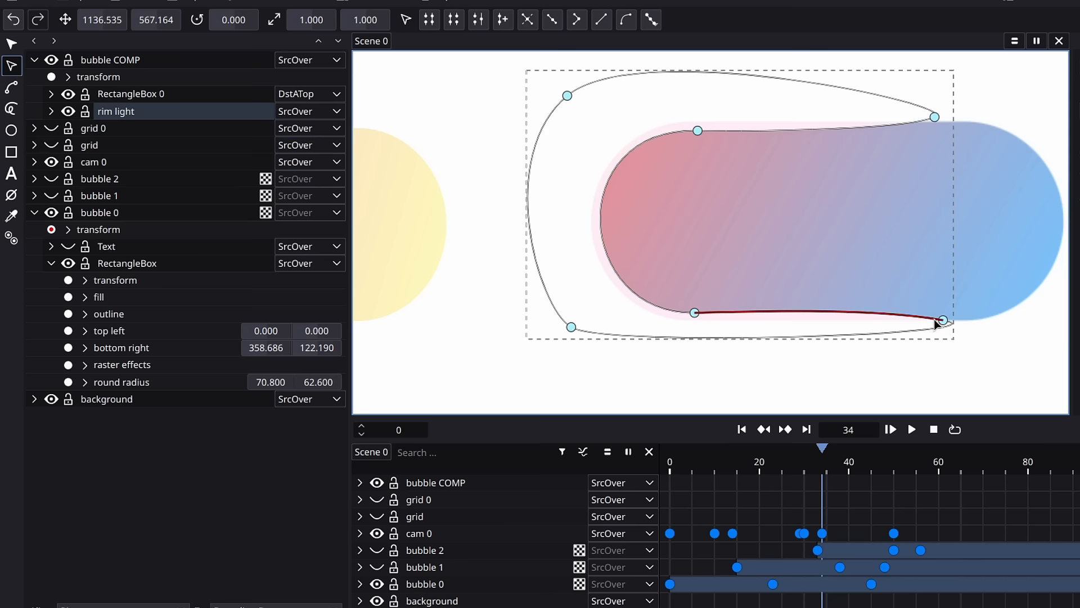
left_click_drag(942, 319, 947, 319)
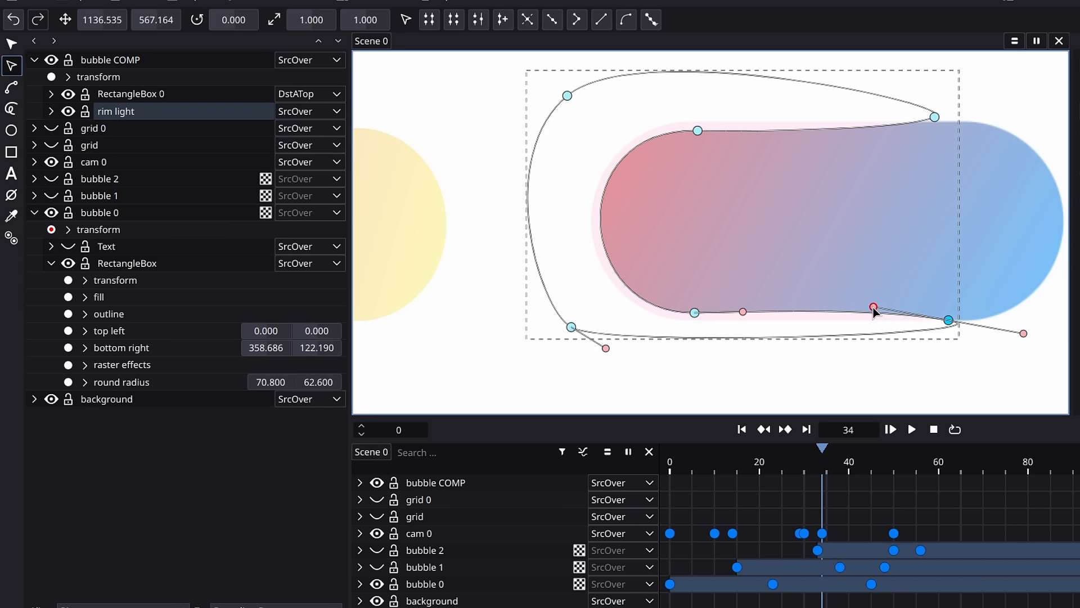
left_click_drag(874, 308, 868, 316)
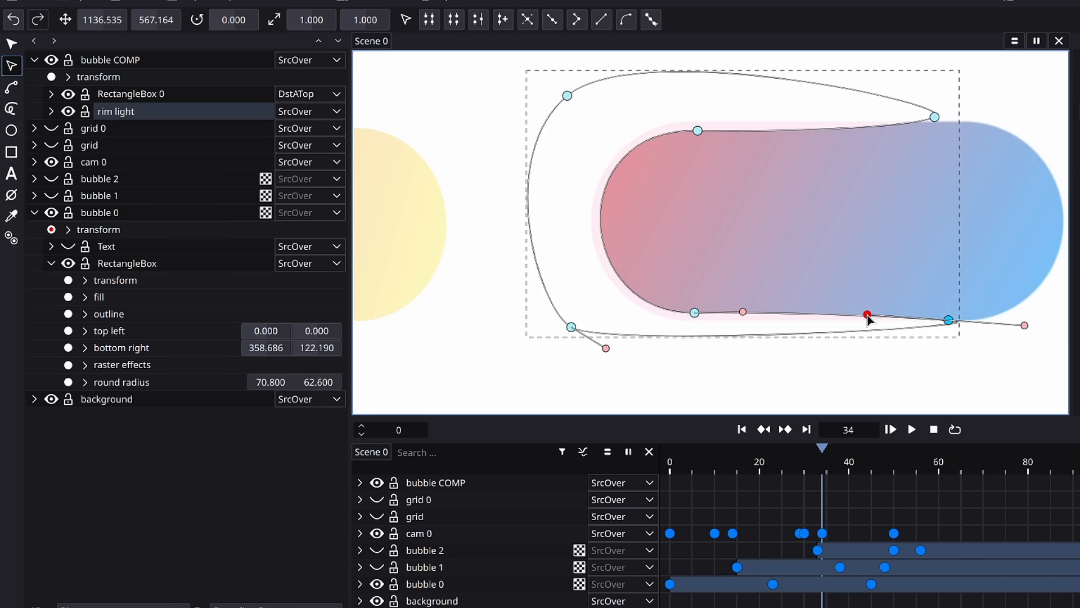
left_click(820, 347)
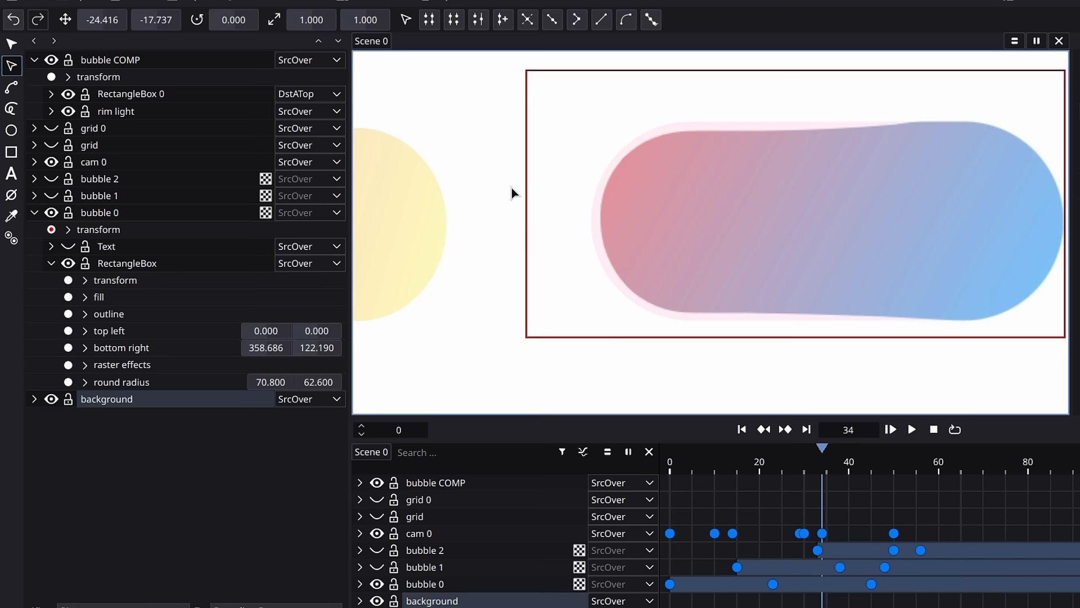
Add a Blur raster effect to rim light and set its blur to 3.600
left_click(106, 115)
right_click(124, 116)
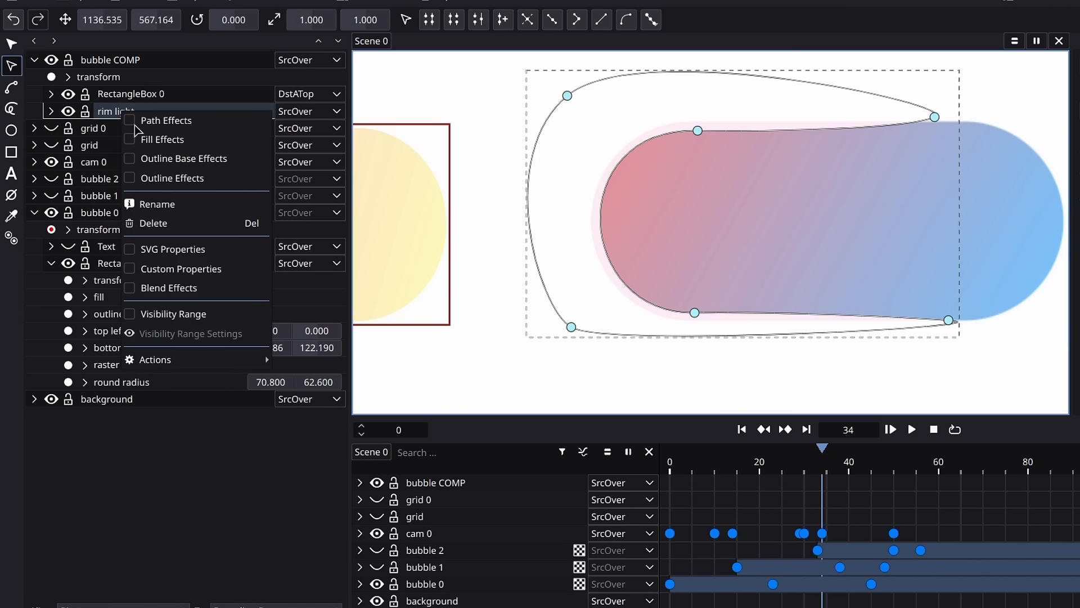
mouse_move(193, 360)
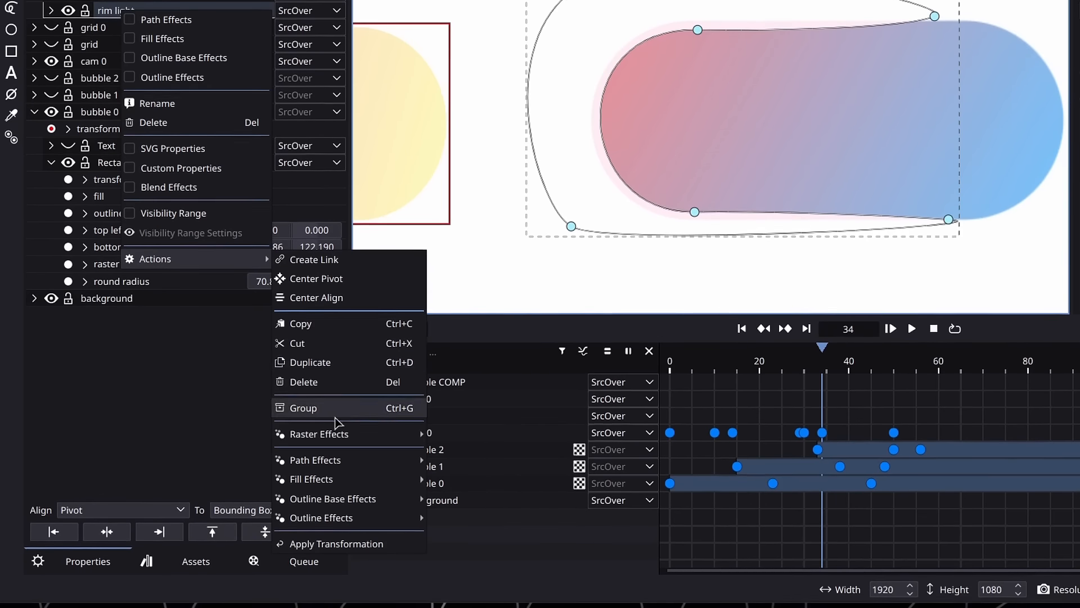
mouse_move(349, 434)
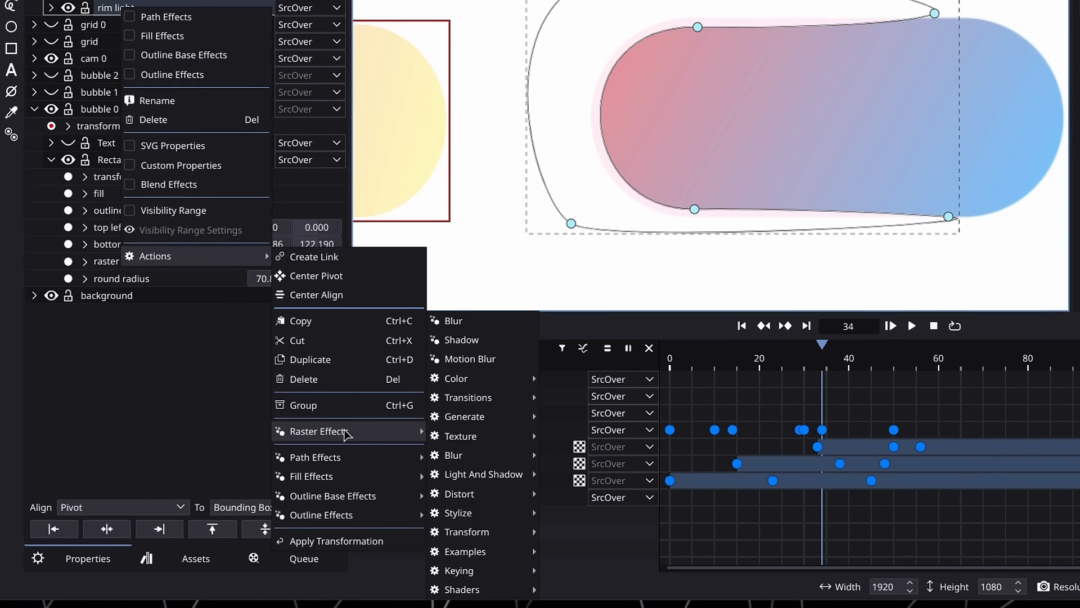
left_click(481, 328)
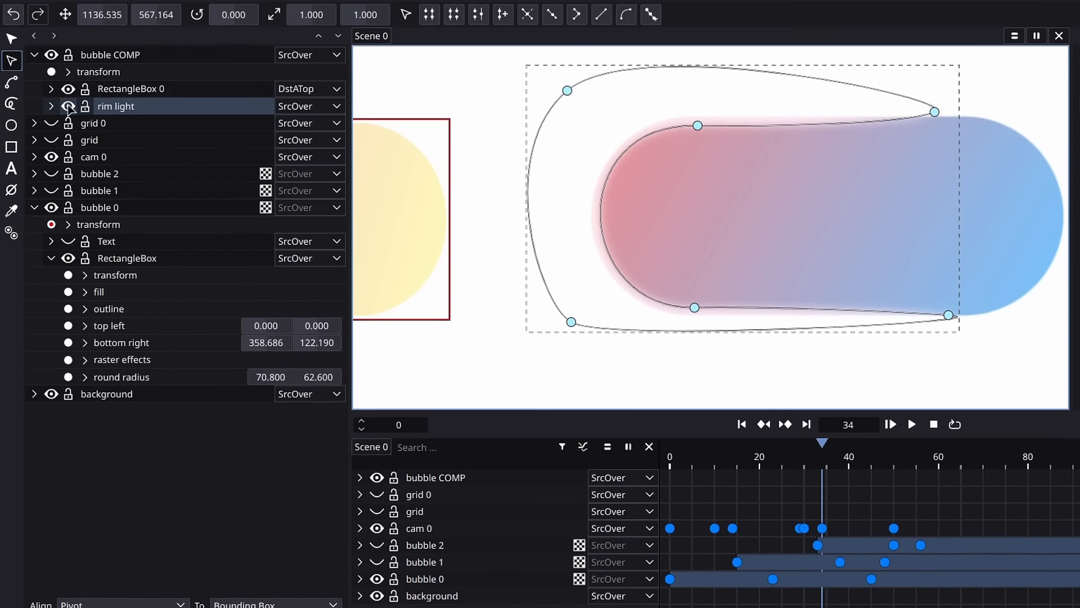
left_click(51, 7)
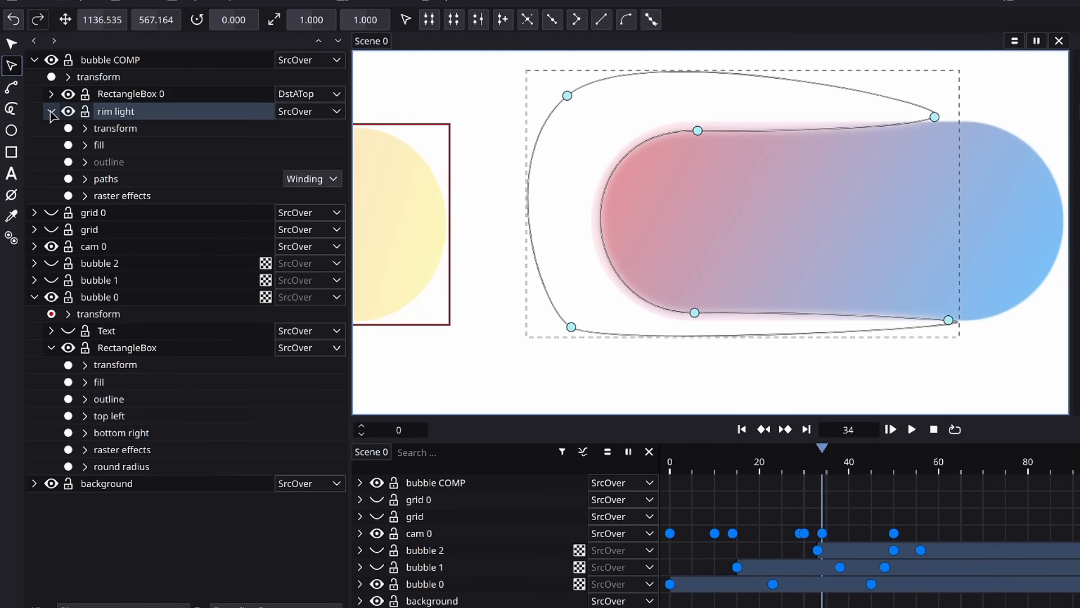
left_click(84, 196)
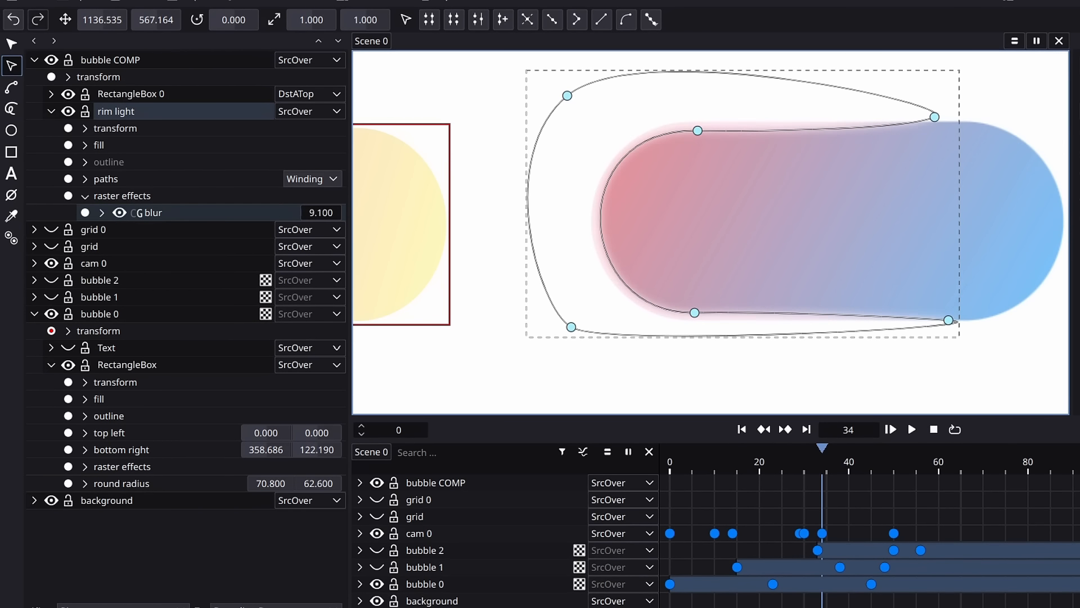
left_click(493, 202)
left_click_drag(321, 213, 290, 213)
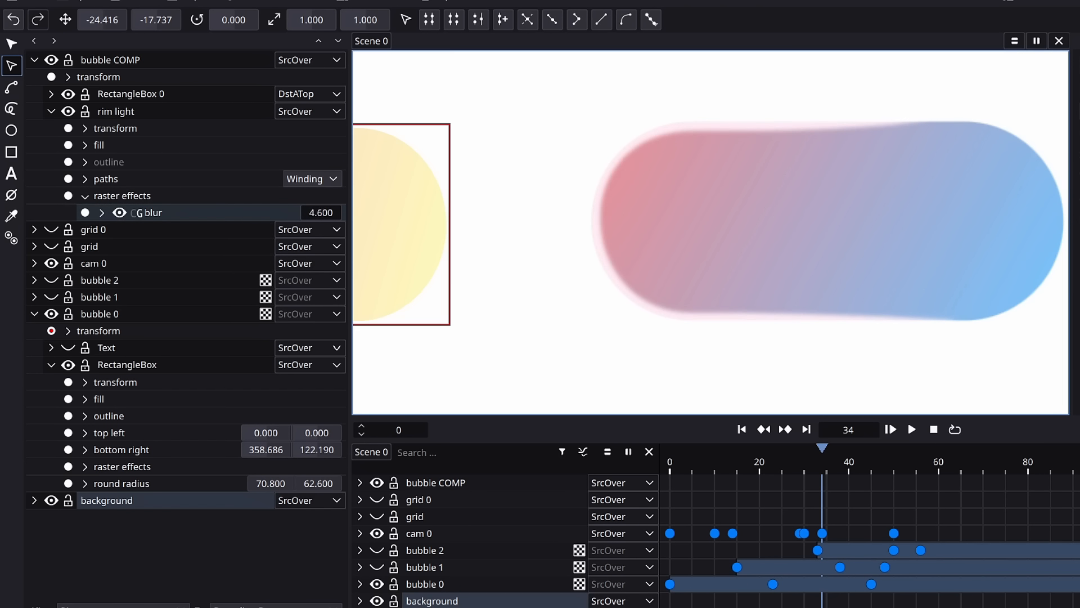
left_click_drag(313, 212, 287, 213)
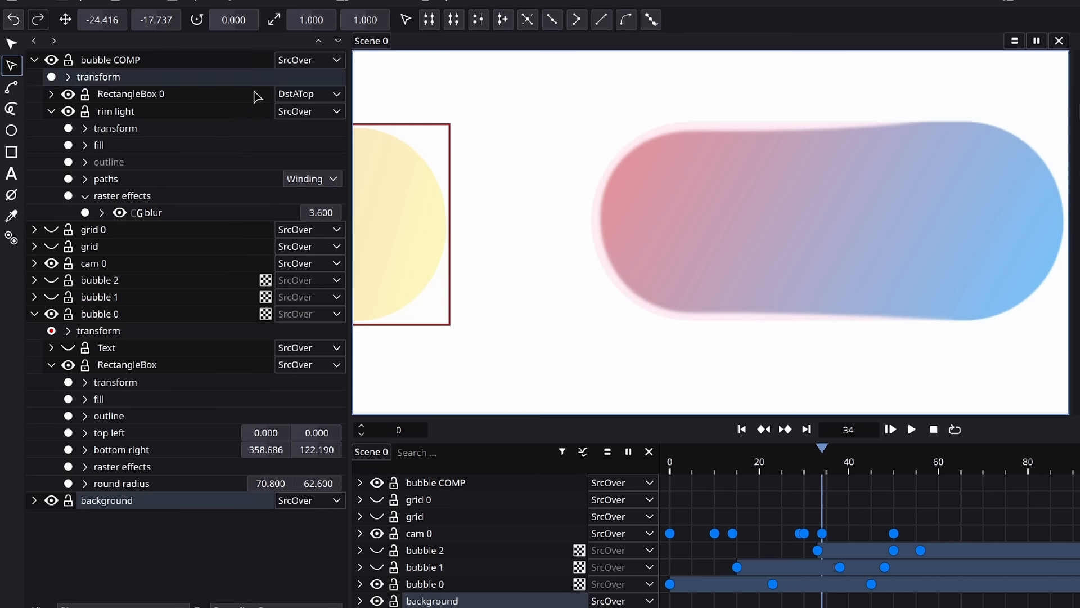
Extend rim light's upper and lower tips farther toward the box's blue end and set its blur to 7.200
left_click(116, 112)
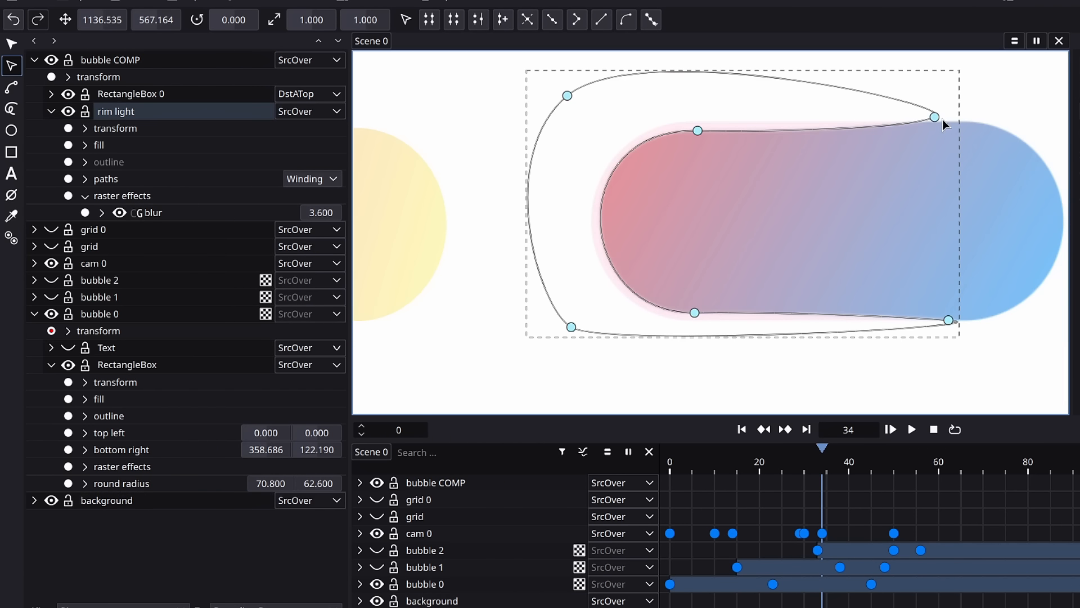
left_click_drag(936, 118, 999, 104)
left_click_drag(950, 320, 956, 323)
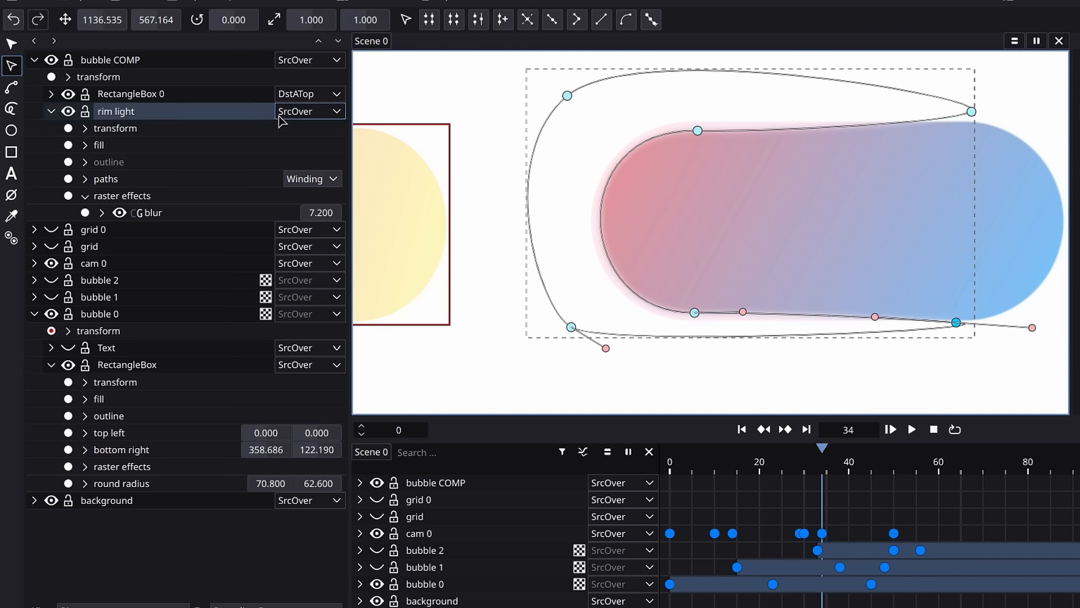
left_click(488, 194)
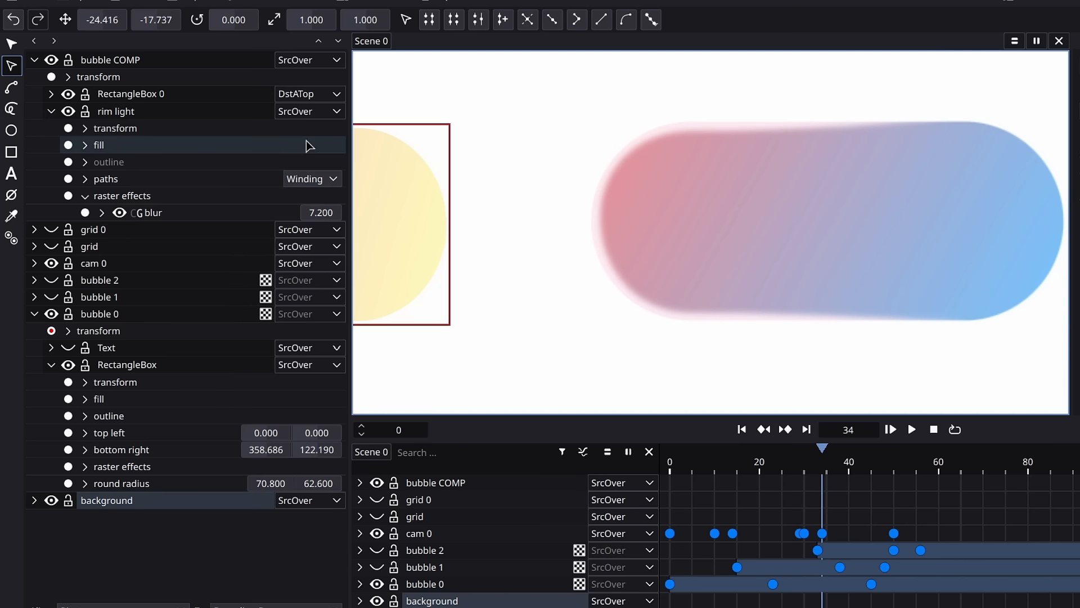
Lock rim light and wrap bubble COMP in a new group
left_click(51, 110)
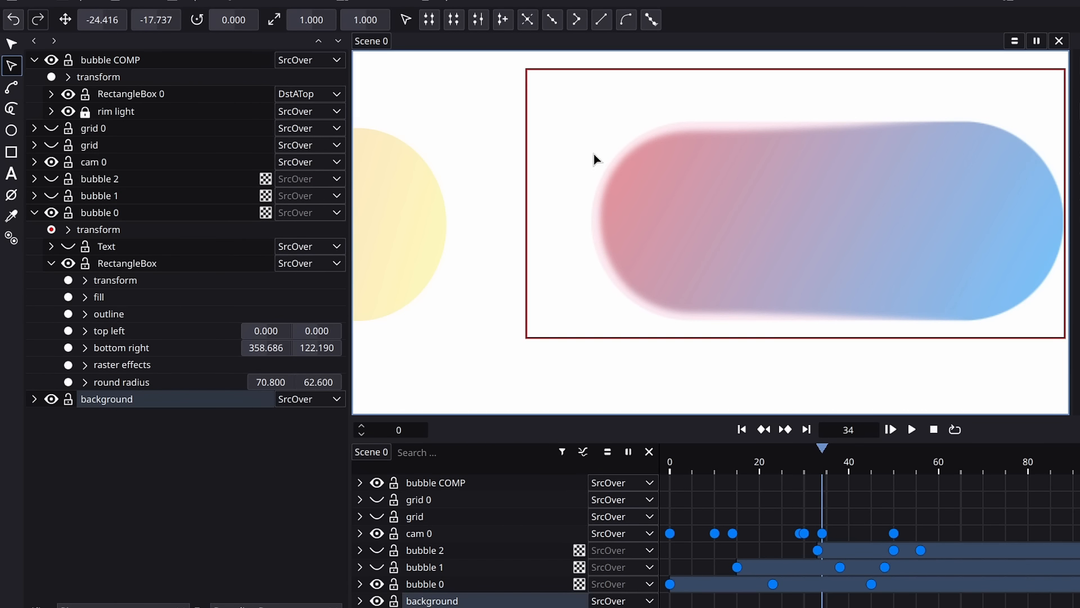
left_click(34, 59)
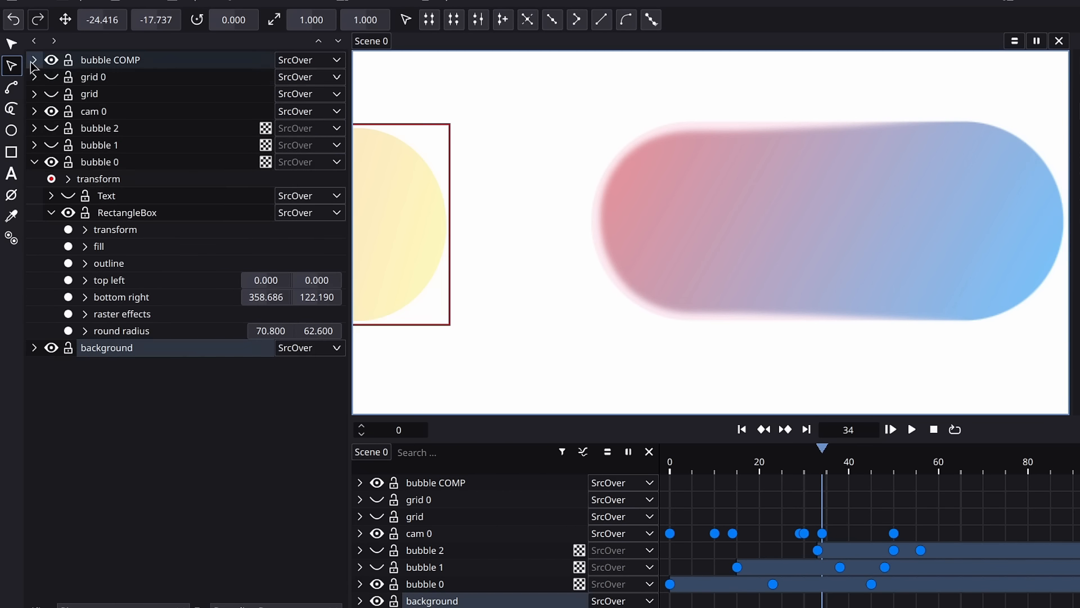
left_click(12, 43)
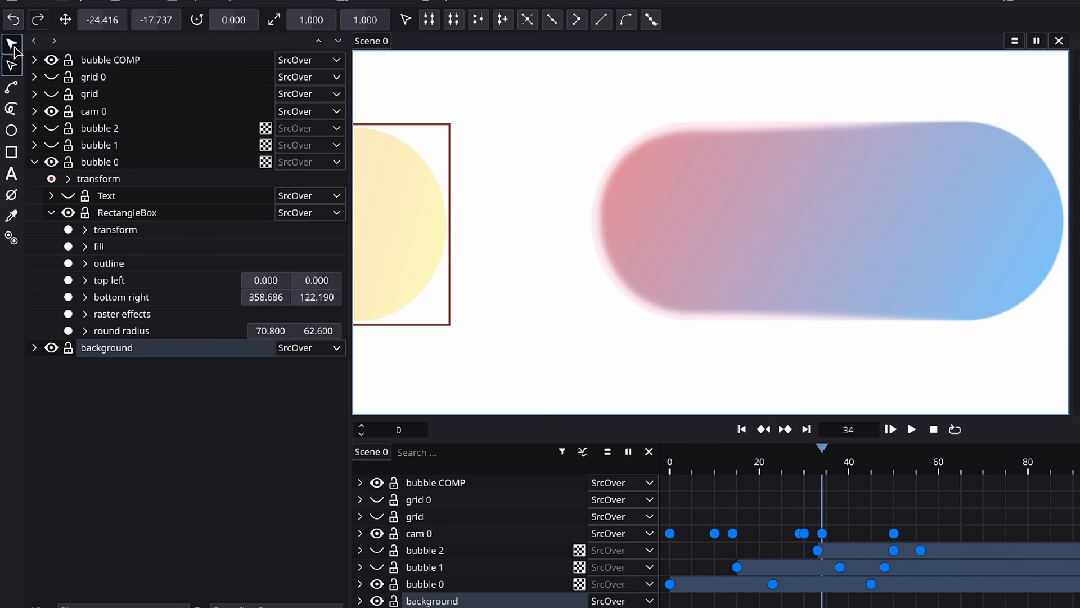
left_click(542, 166)
left_click(491, 138)
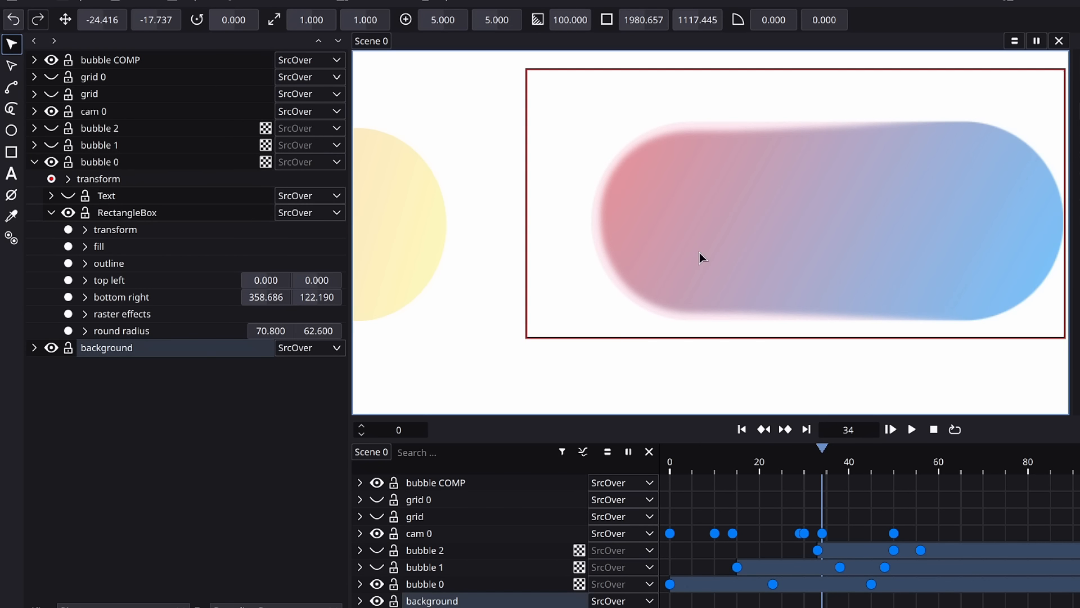
left_click(807, 200)
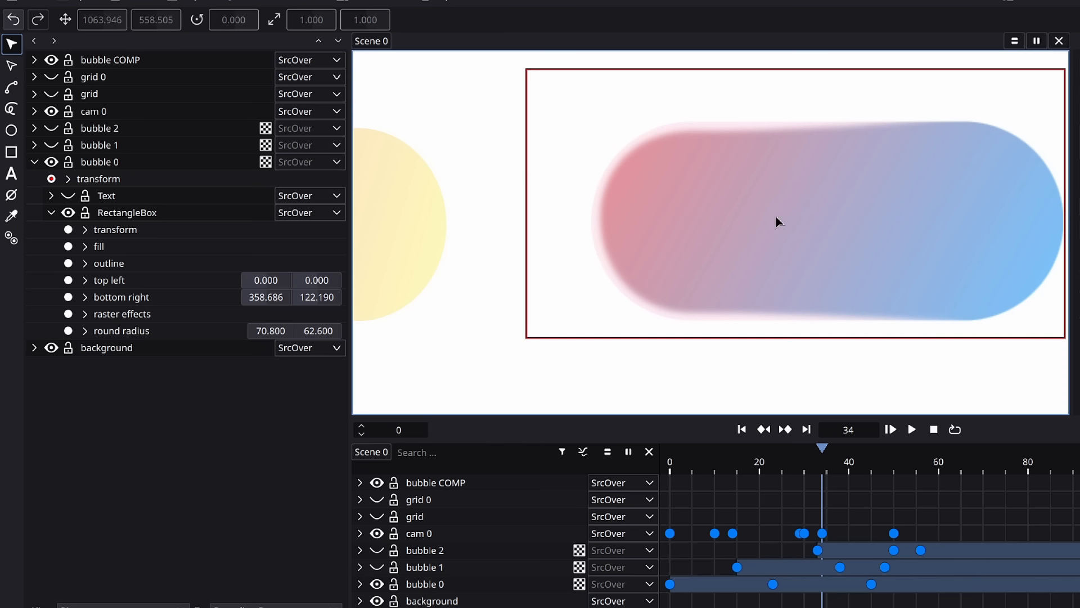
left_click(785, 206)
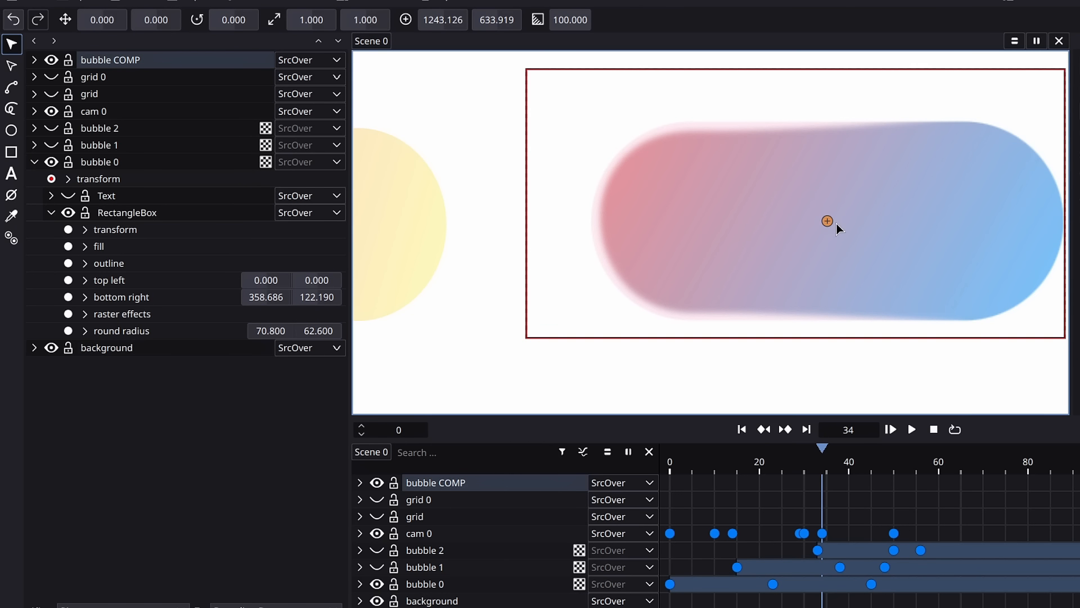
key("ctrl+g")
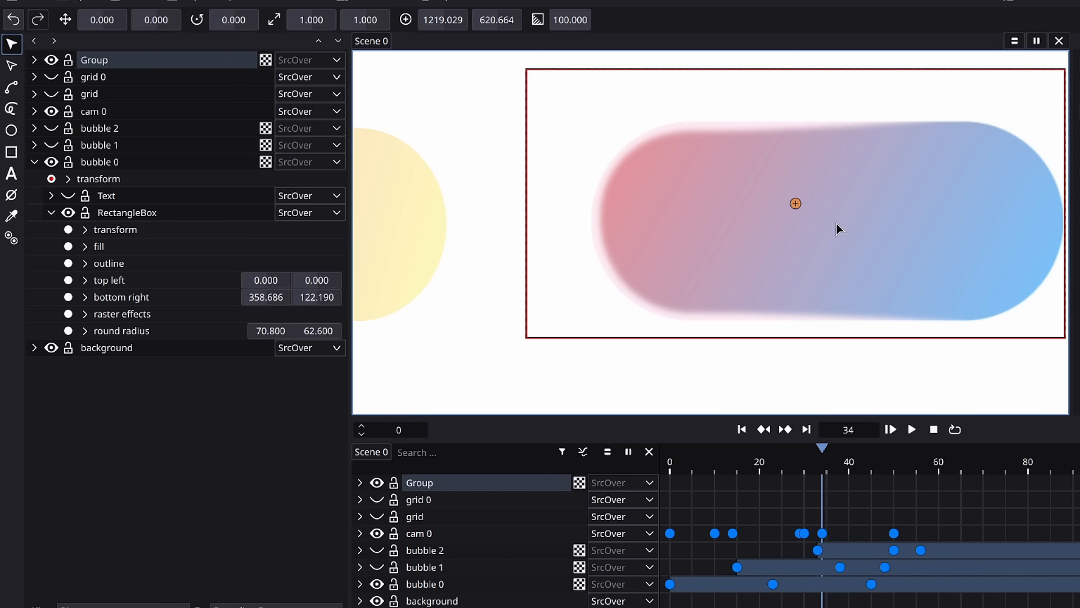
Rename the group containing bubble COMP as bubble 3
right_click(103, 64)
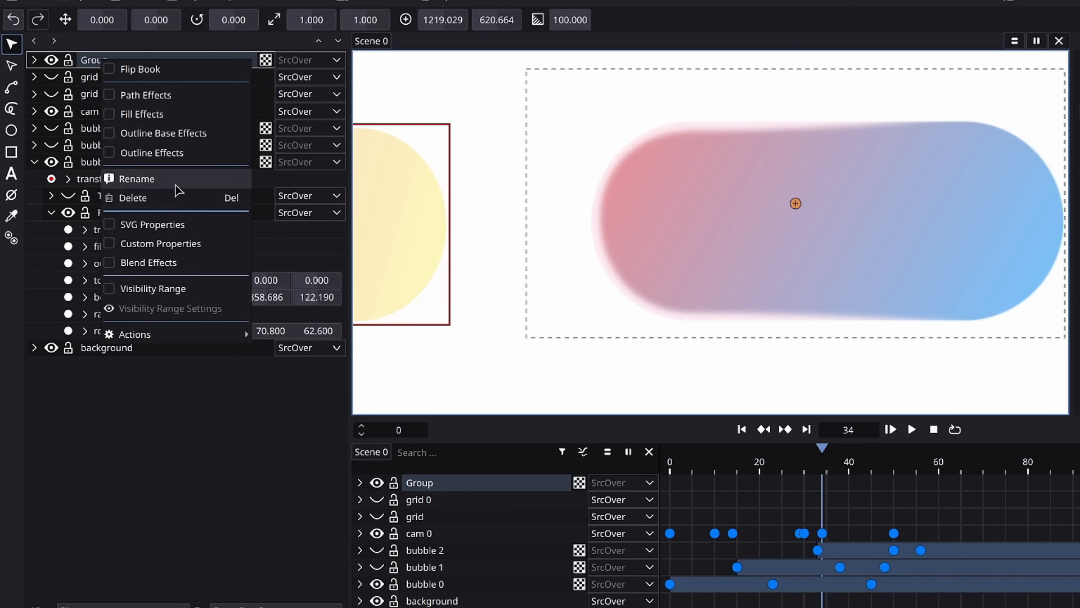
left_click(118, 177)
type("bubble 3")
key("Return")
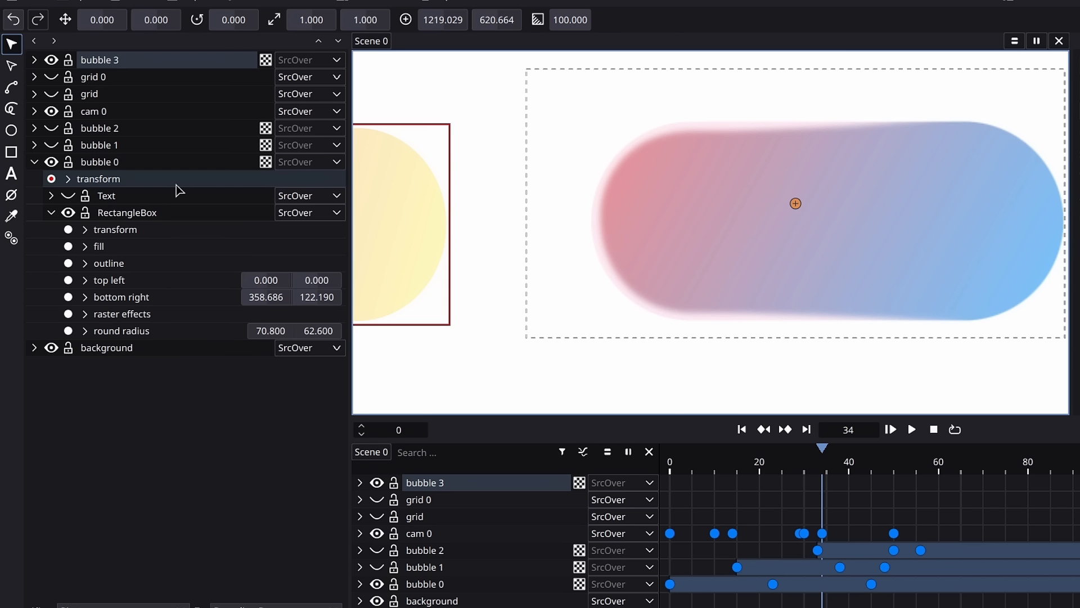
Add a text object reading "Hello!" inside bubble 3, above bubble COMP and over the gradient box
left_click(35, 60)
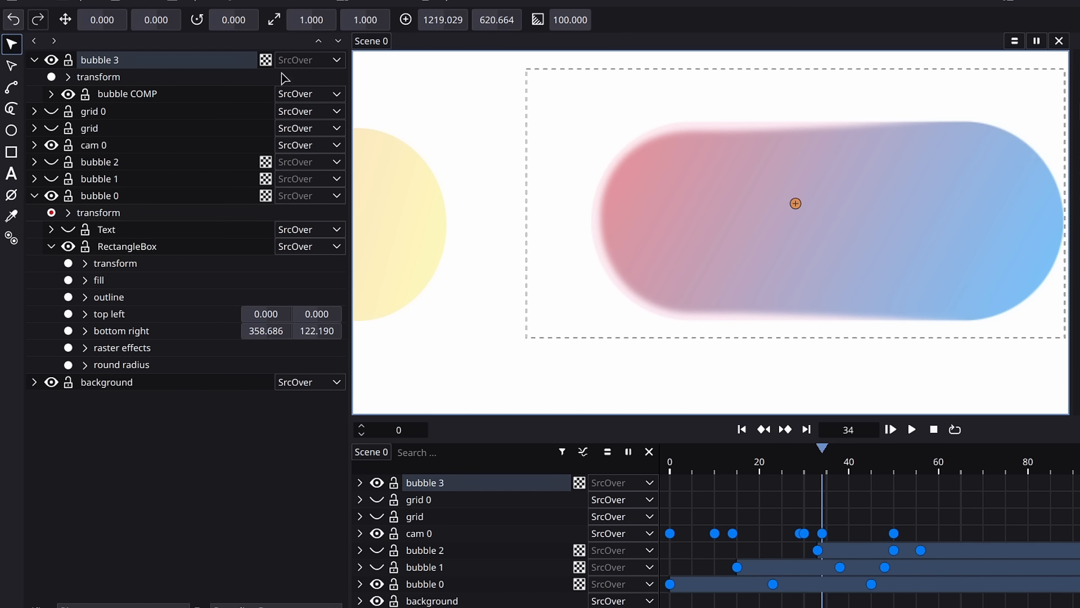
key("Escape")
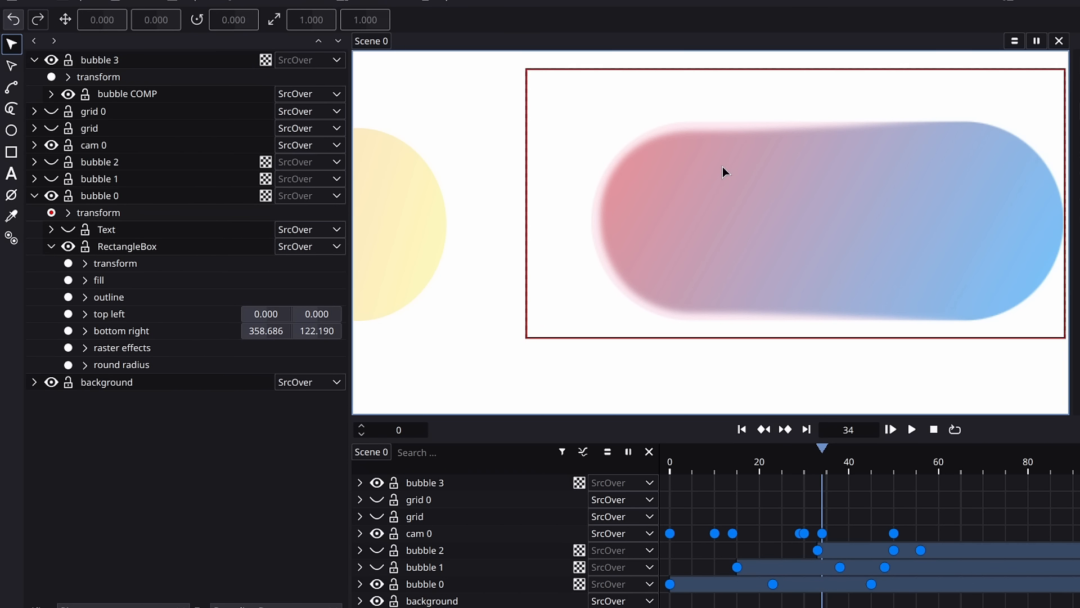
left_click(699, 200)
left_click(16, 176)
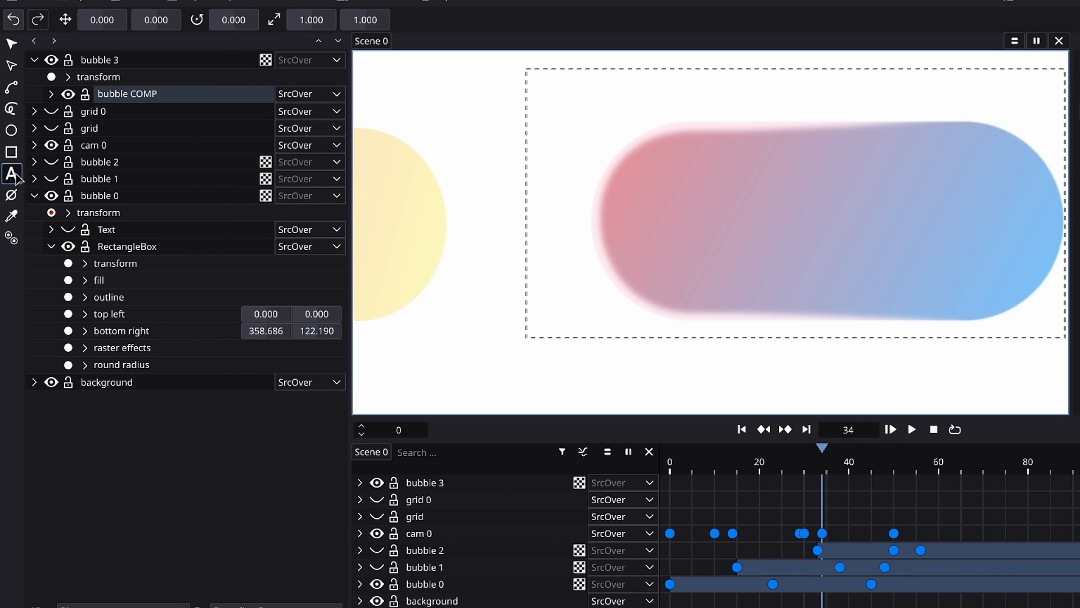
left_click(655, 221)
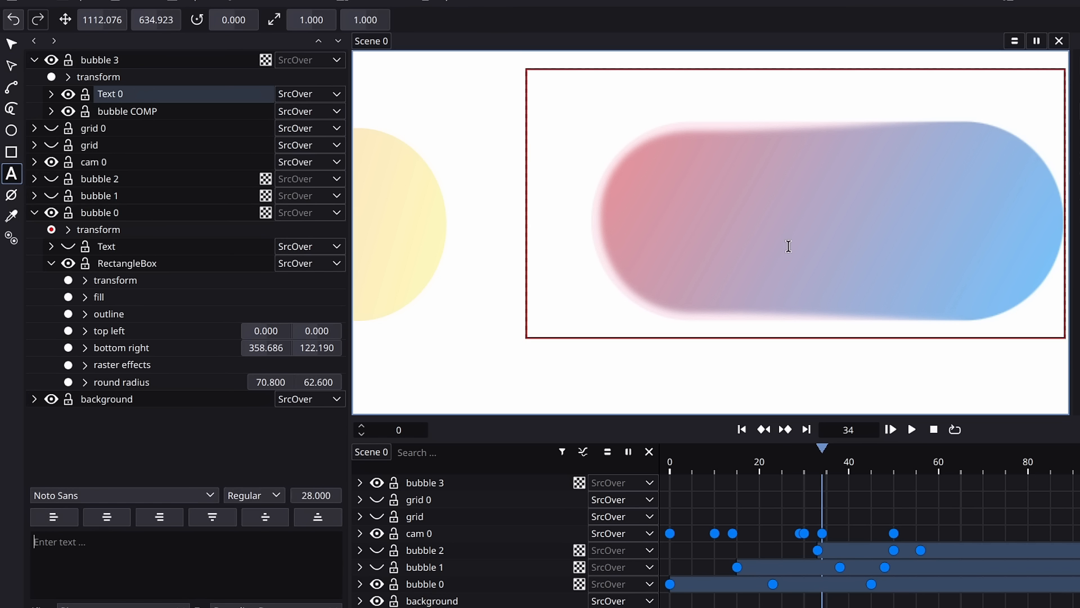
type("HELLO!")
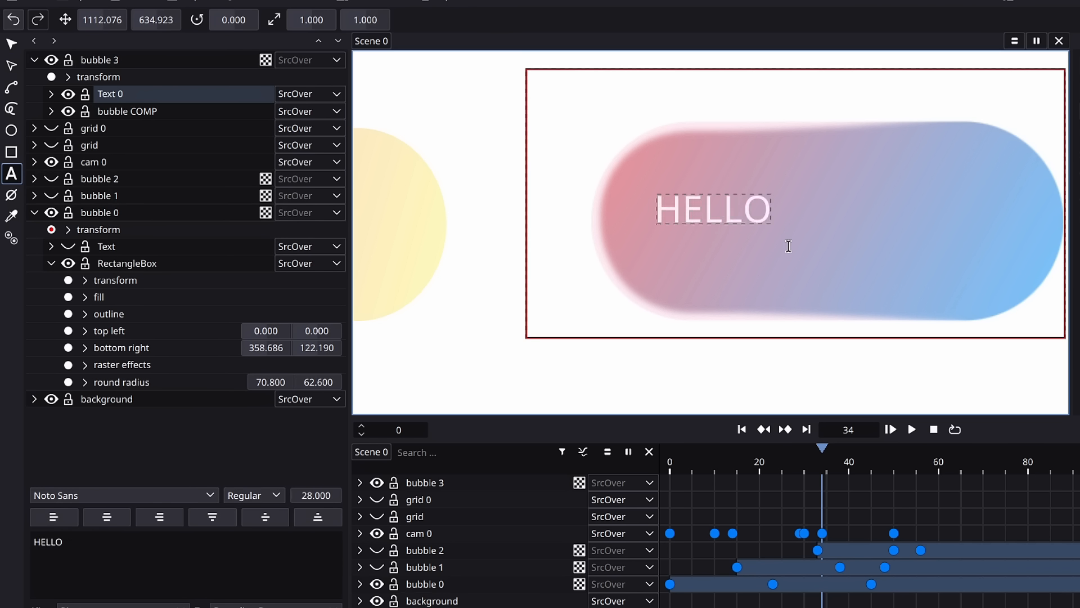
key("BackSpace")
key("BackSpace")
type("ll")
key("BackSpace")
key("BackSpace")
key("BackSpace")
key("BackSpace")
key("BackSpace")
type("ello!")
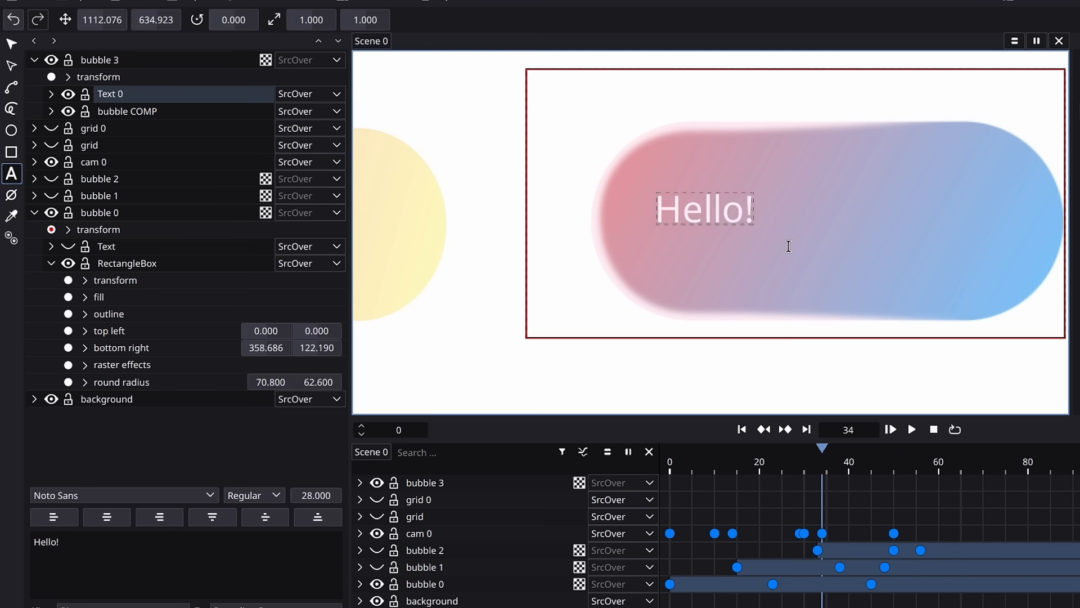
Set the Hello! text's font to Poppins ExtraBold at size 80
left_click(208, 494)
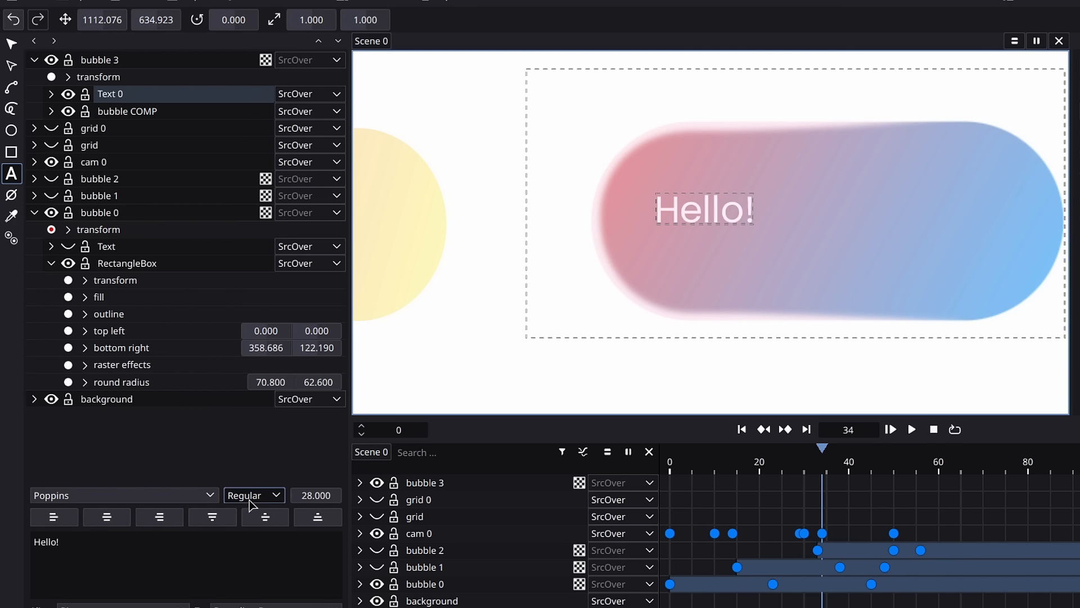
left_click(250, 500)
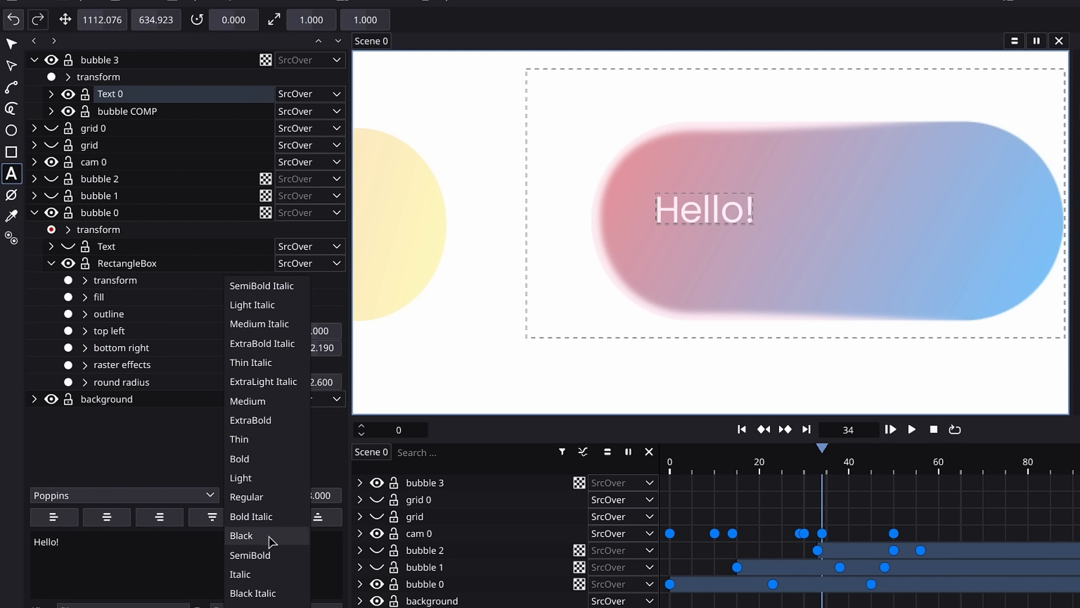
left_click(269, 536)
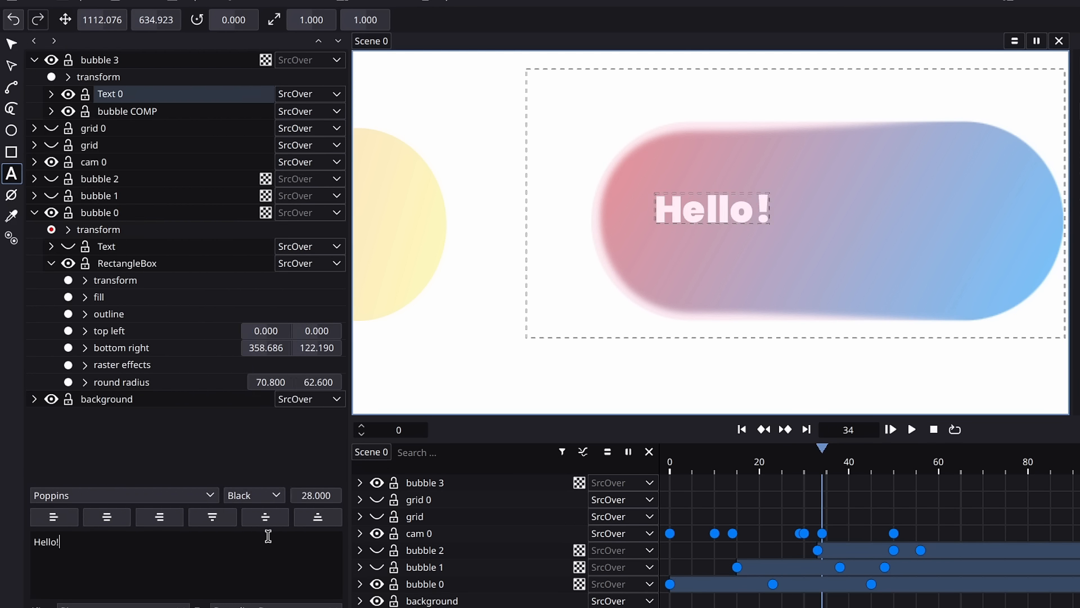
left_click(276, 494)
left_click(282, 381)
left_click(324, 494)
type("80")
key("Return")
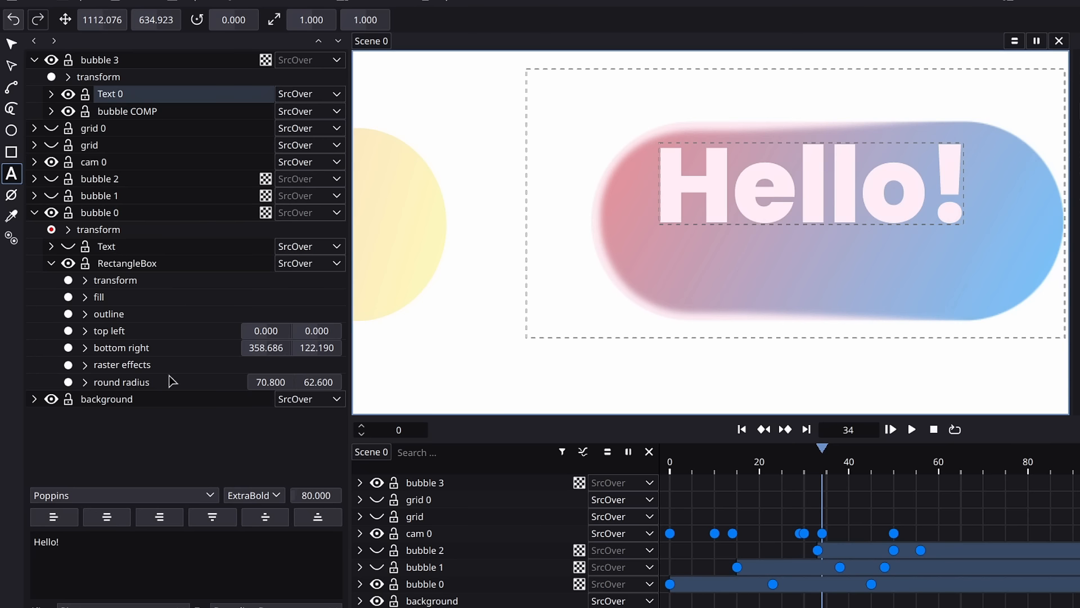
Center the Hello! text on the gradient box and darken its flat fill to near-black #ff1a1819
left_click(11, 44)
left_click_drag(716, 205, 738, 238)
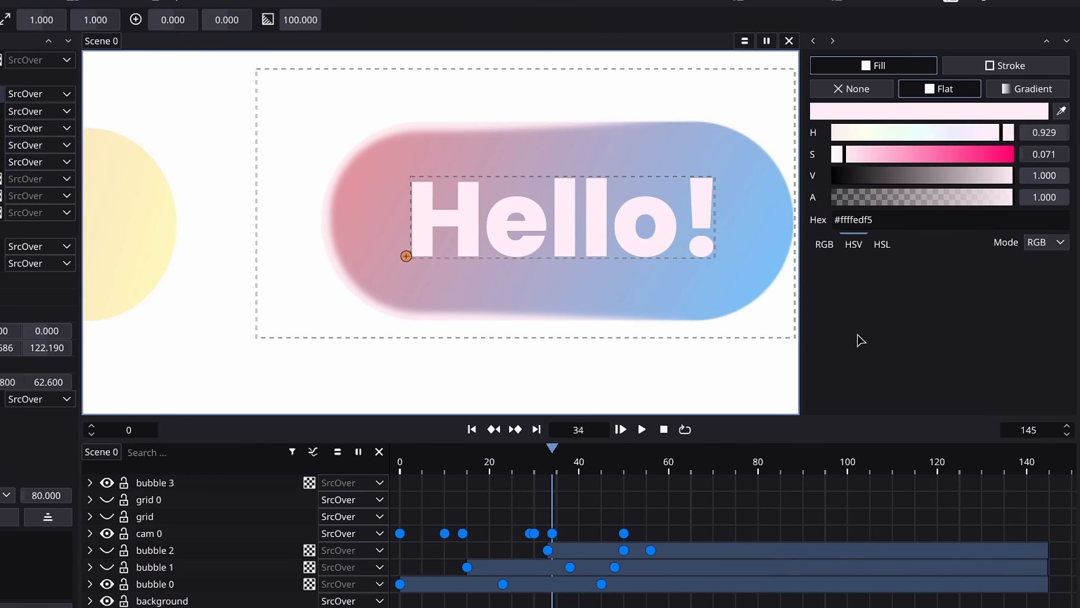
left_click_drag(956, 178, 854, 183)
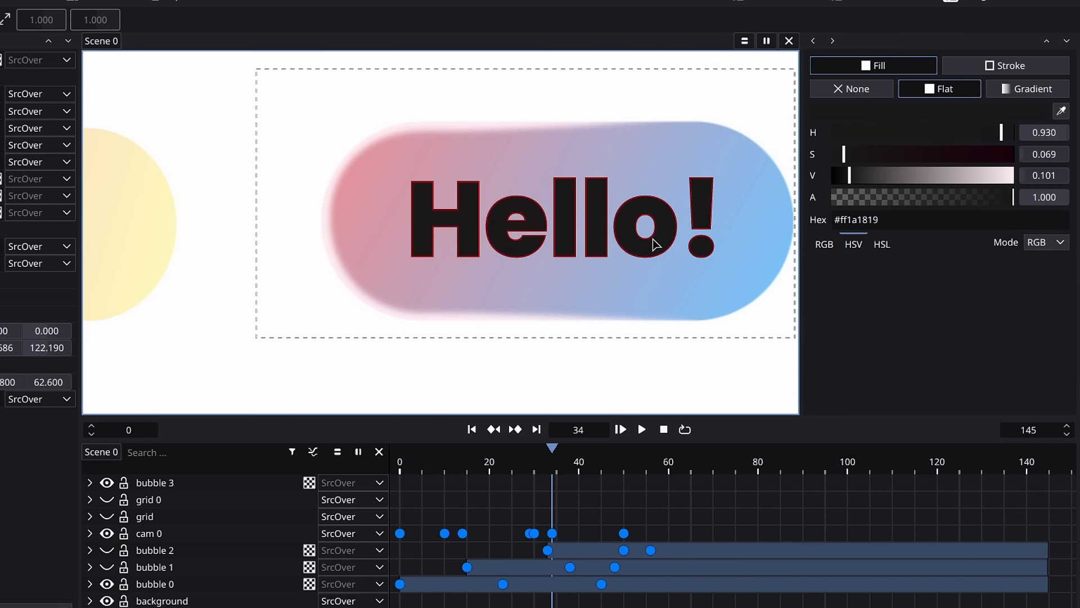
left_click_drag(653, 238, 663, 239)
left_click(378, 271)
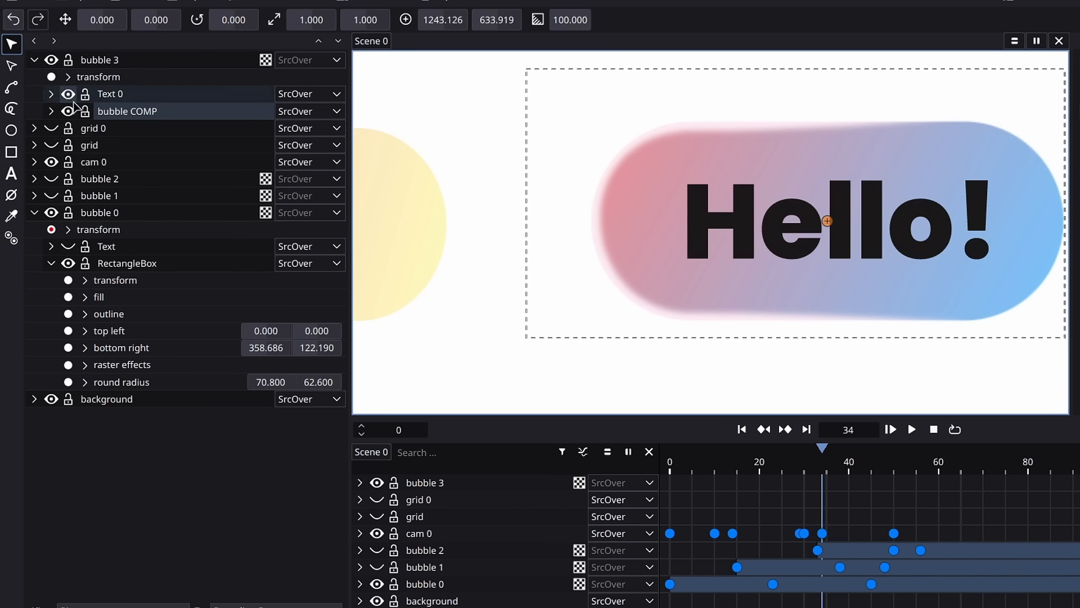
Thin rim light's edges by shifting its upper inner point and both tips slightly outward from the box
left_click(51, 111)
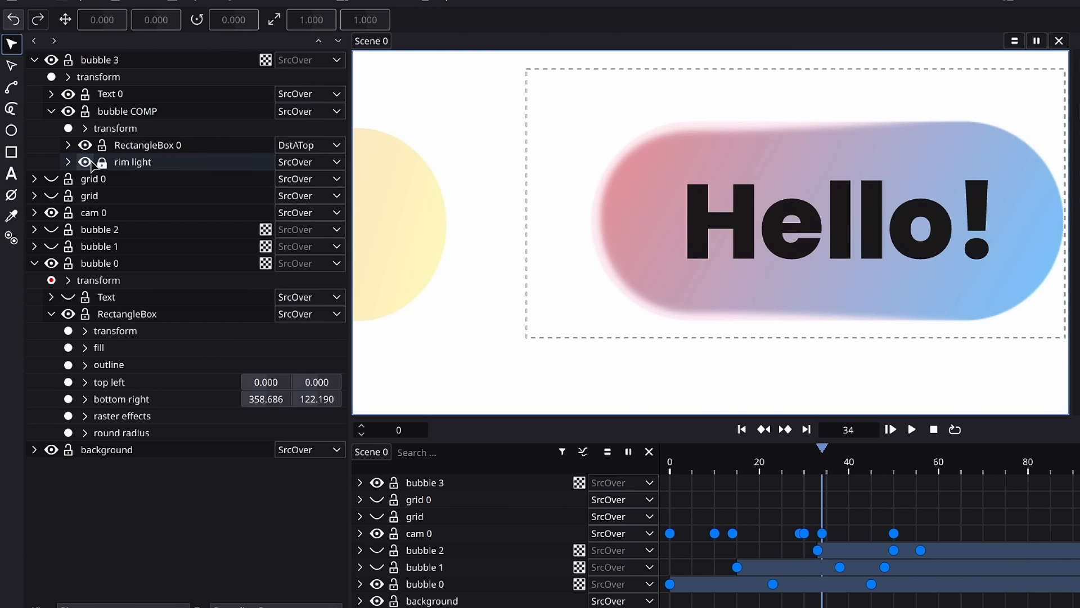
left_click(12, 66)
left_click(133, 162)
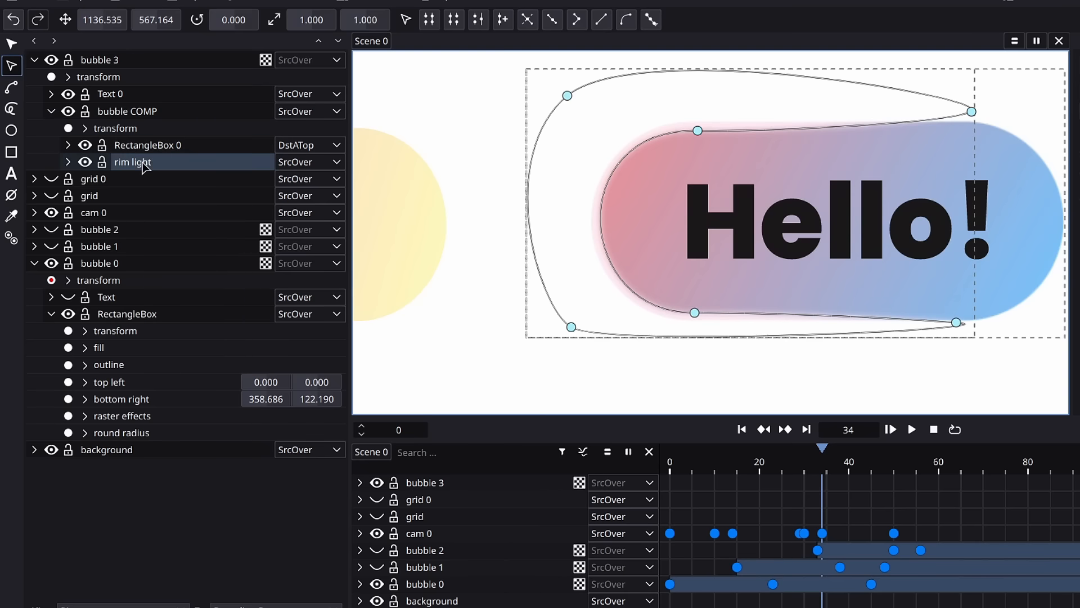
left_click(695, 129)
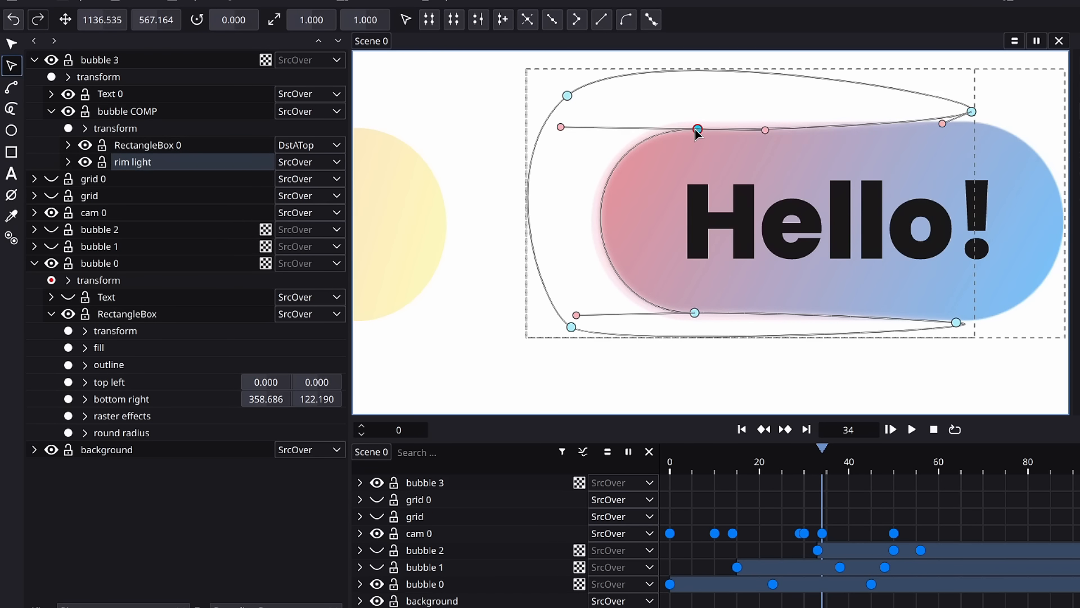
left_click_drag(976, 110, 981, 106)
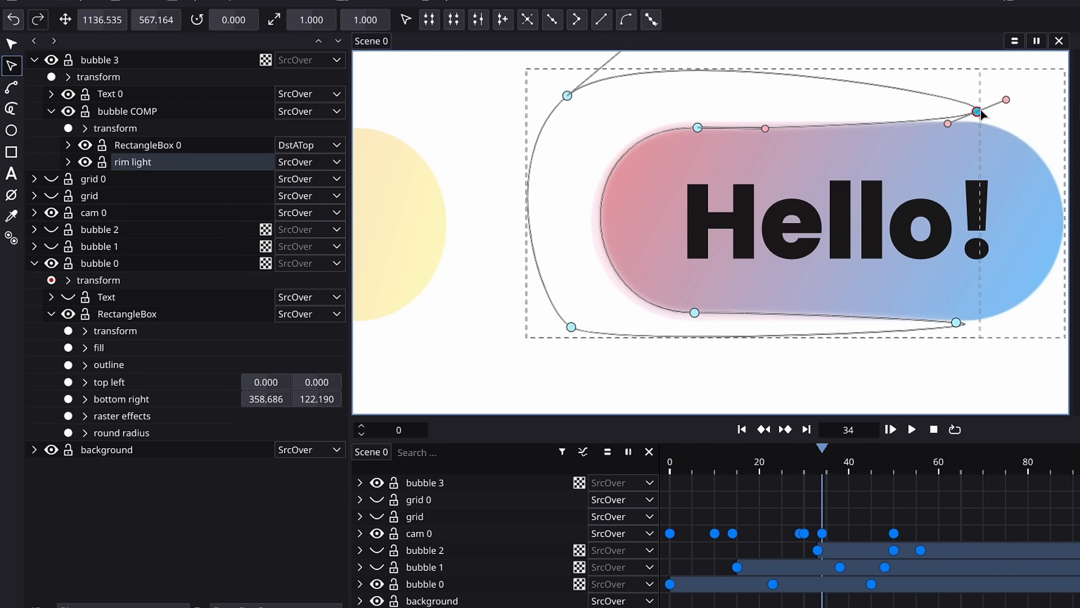
left_click_drag(956, 323, 956, 327)
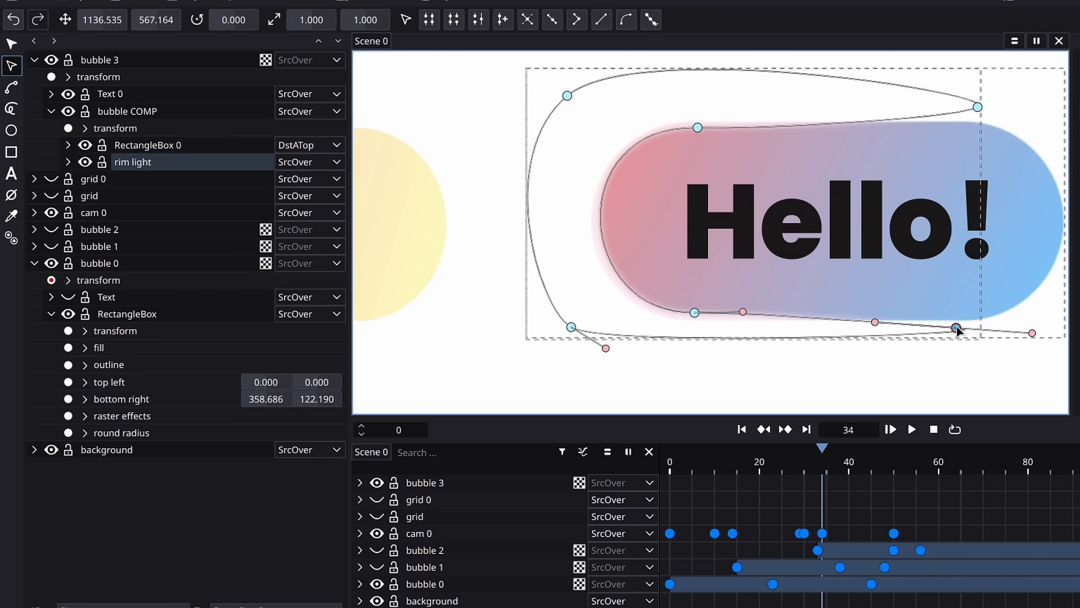
Move rim light's inner points outward, lengthen the upper point's handle to thin the glow at the rounded end, and lock rim light
left_click(695, 313)
left_click_drag(696, 313, 692, 316)
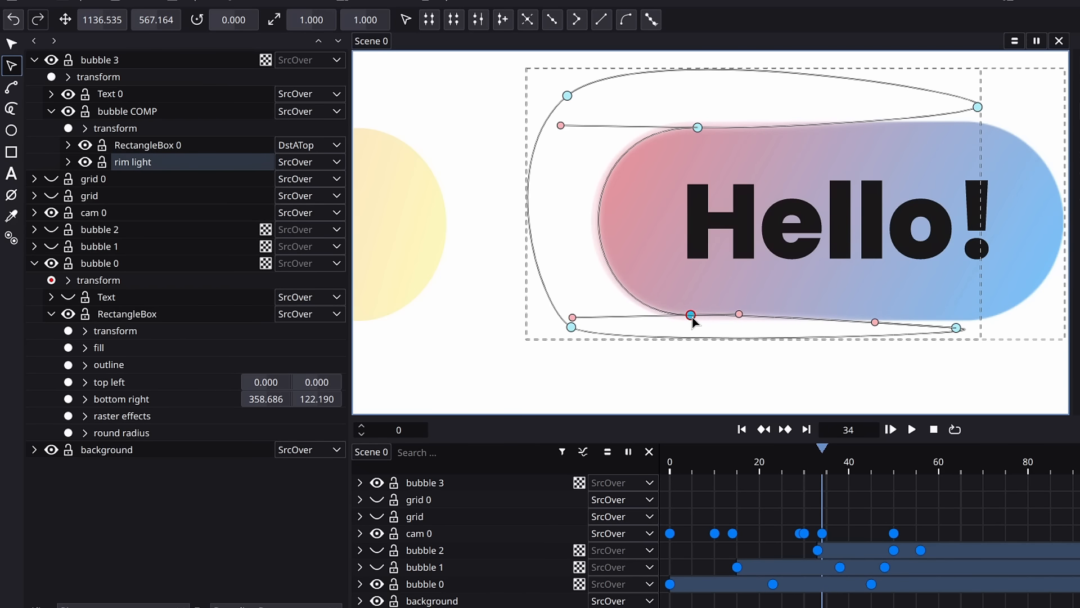
left_click_drag(560, 125, 552, 125)
left_click_drag(700, 129, 700, 127)
left_click(719, 96)
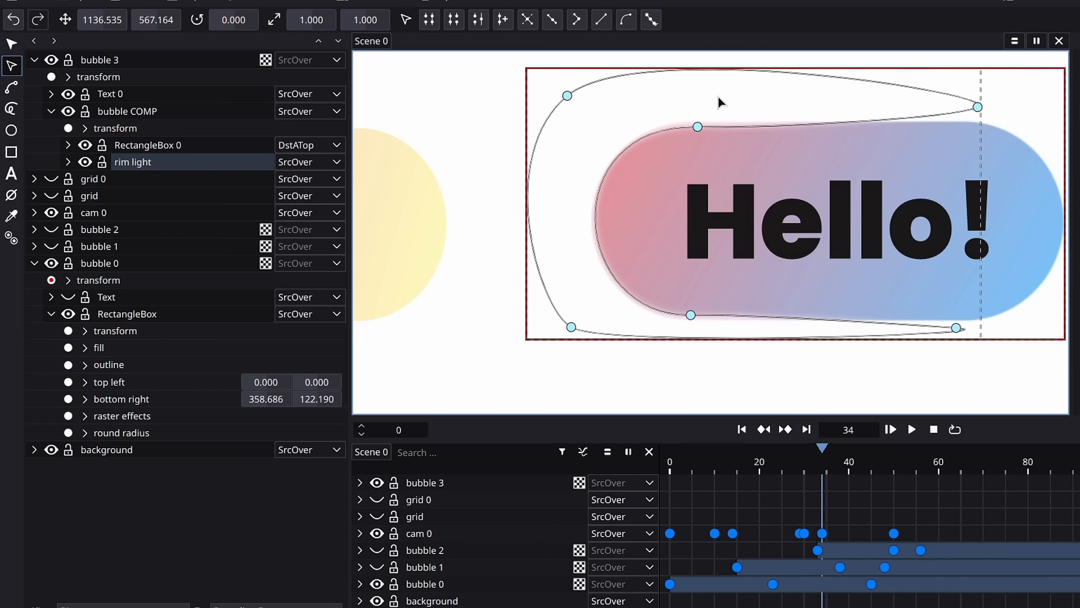
left_click(102, 162)
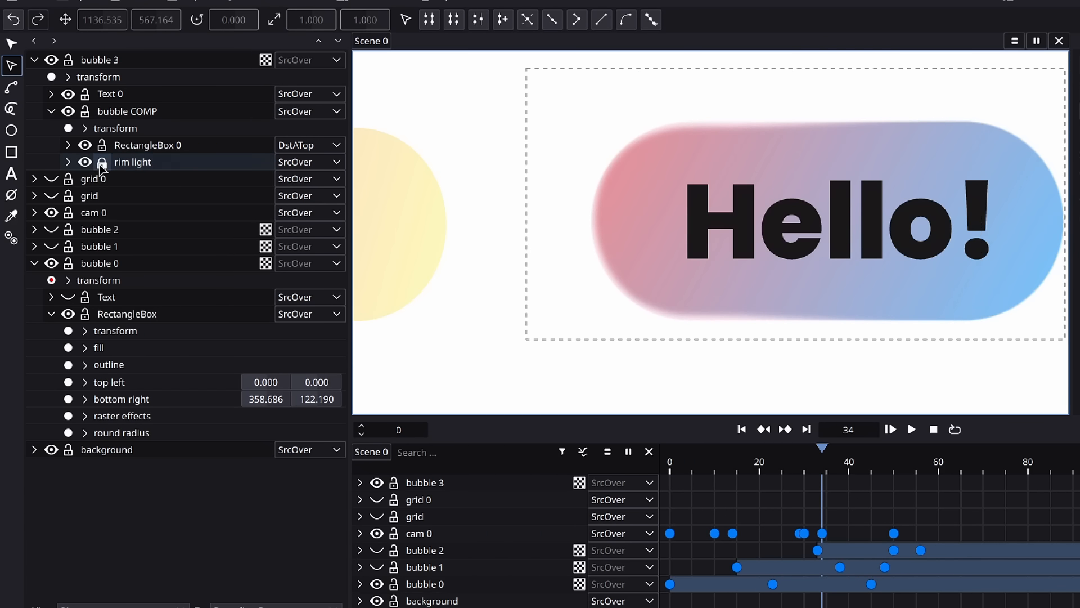
left_click(12, 43)
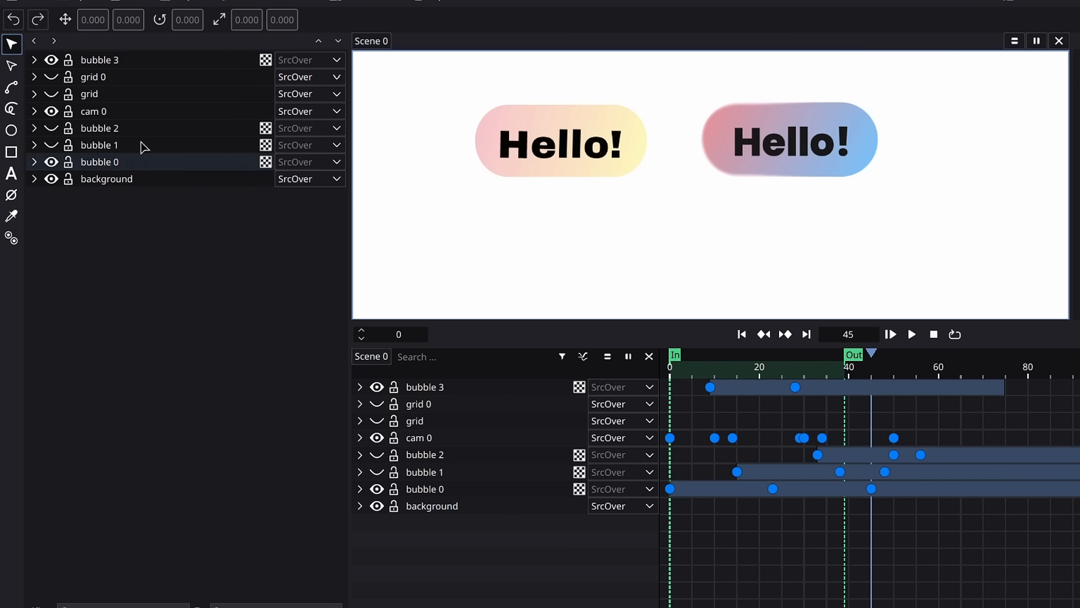
Add a Shadow raster effect to the bubble COMP group inside bubble 3
left_click(34, 59)
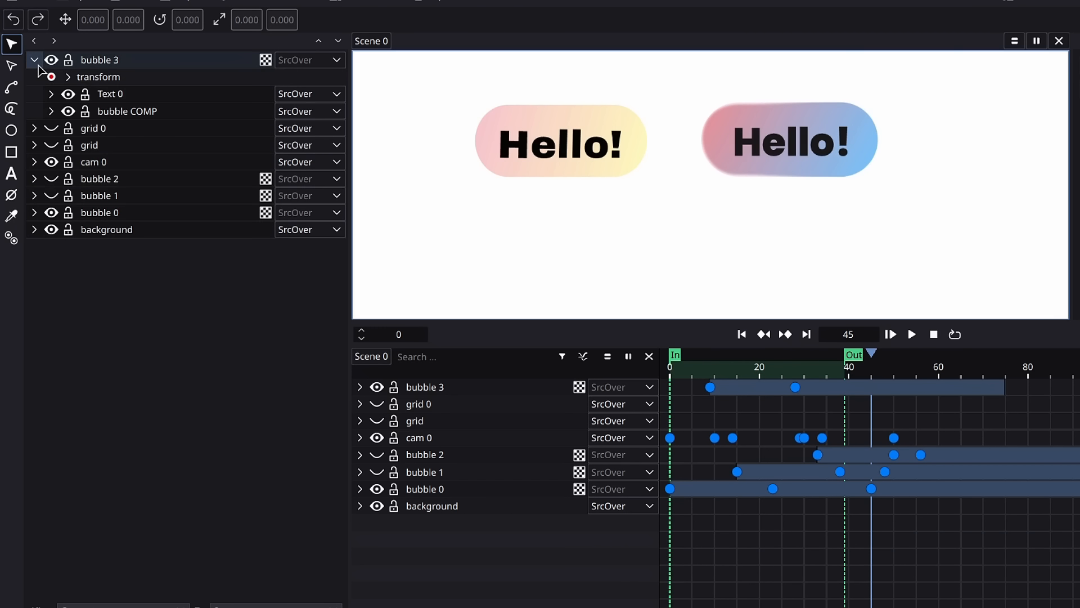
left_click(128, 111)
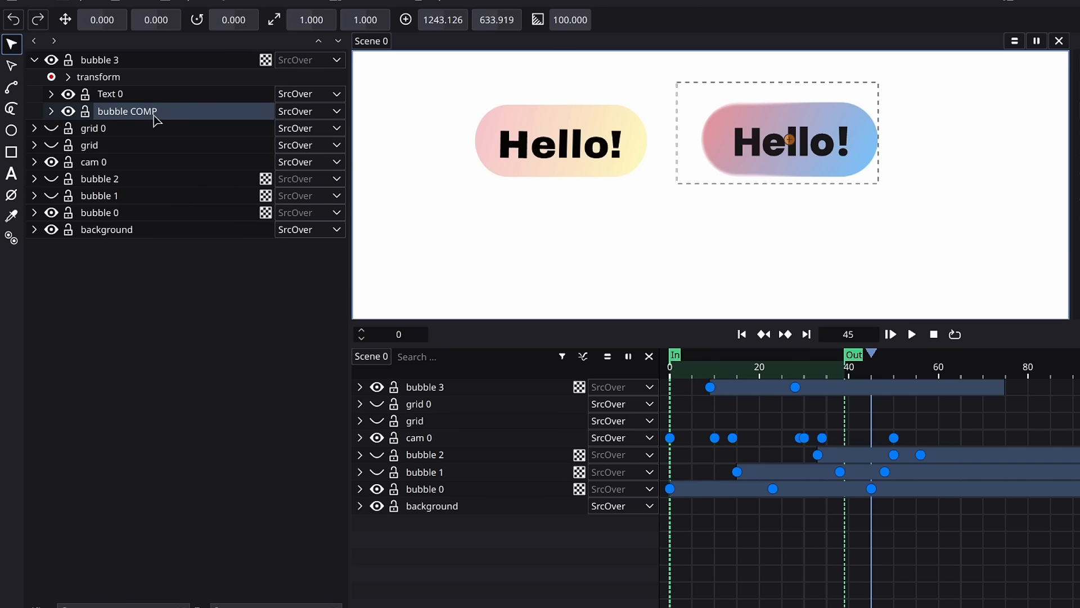
left_click(52, 111)
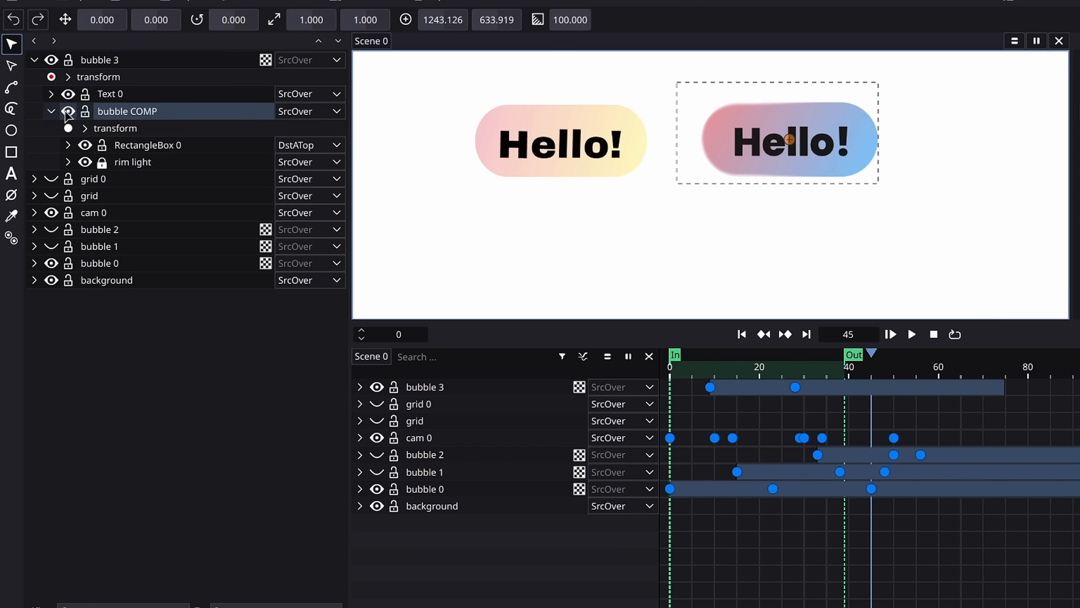
right_click(121, 117)
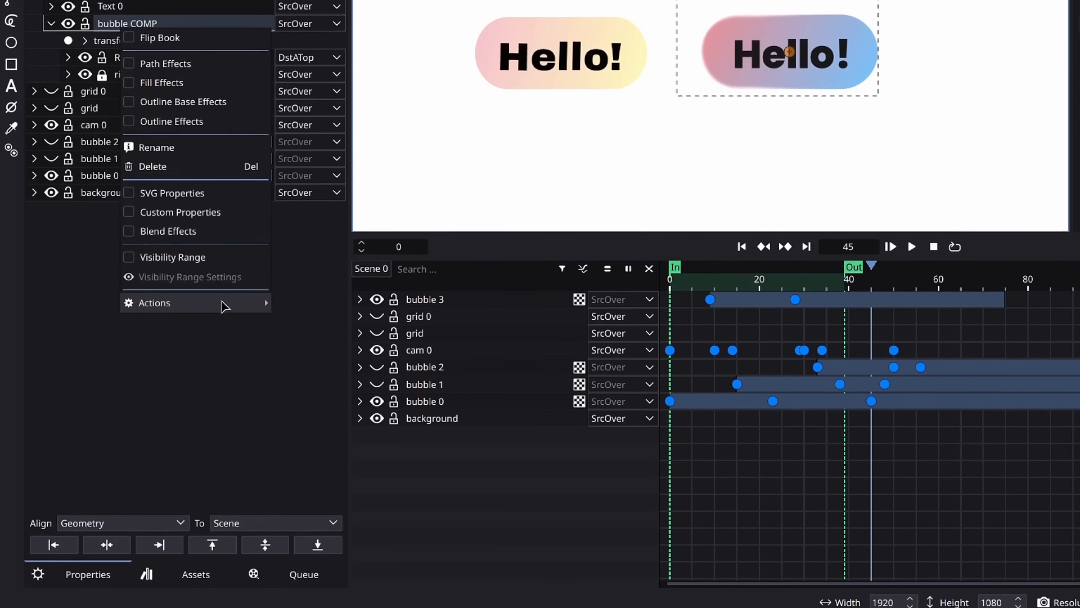
mouse_move(223, 392)
mouse_move(374, 521)
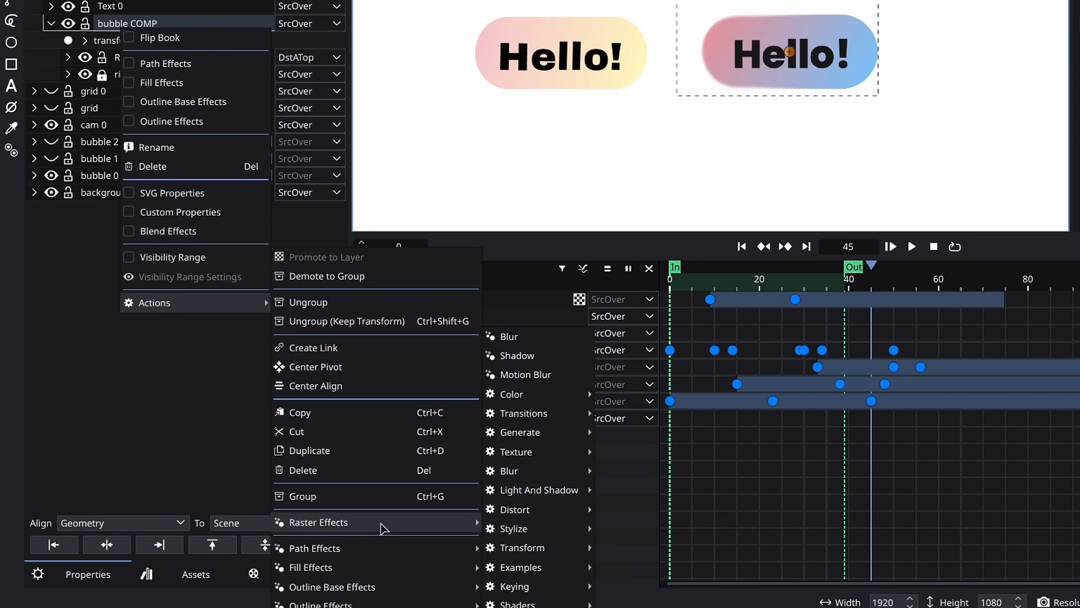
left_click(528, 356)
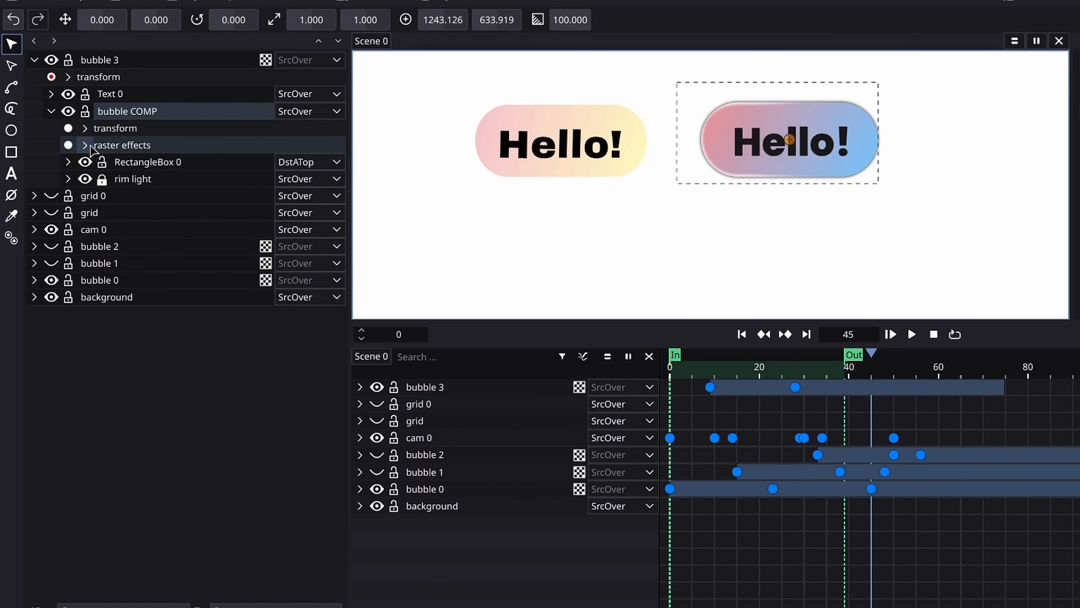
Soften bubble COMP's shadow with an opacity of 0.402 and a blur radius of 43.700
left_click(84, 106)
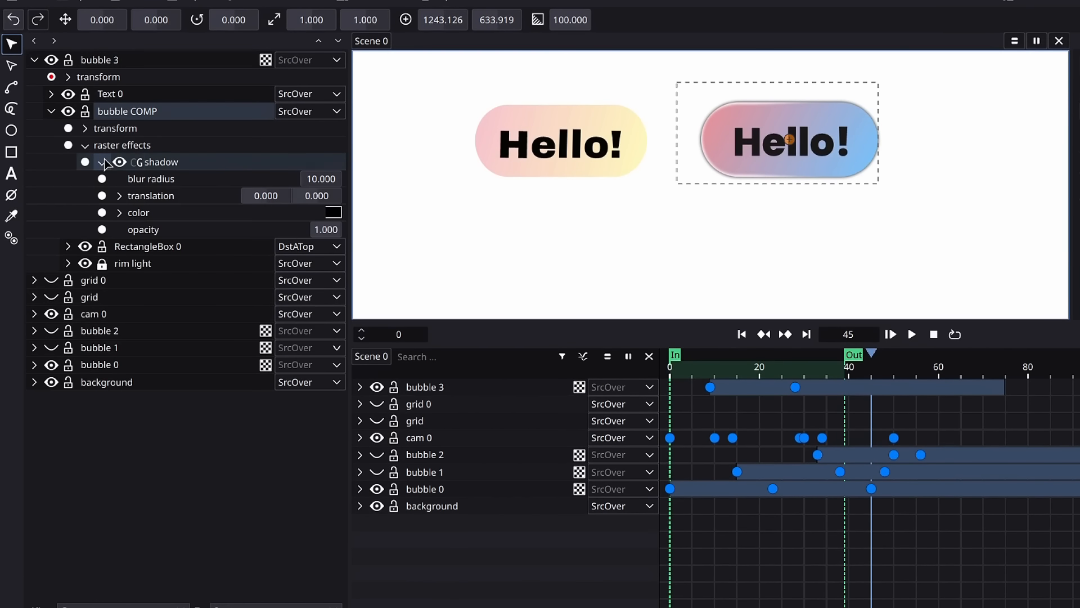
left_click_drag(326, 229, 308, 229)
left_click_drag(320, 178, 354, 178)
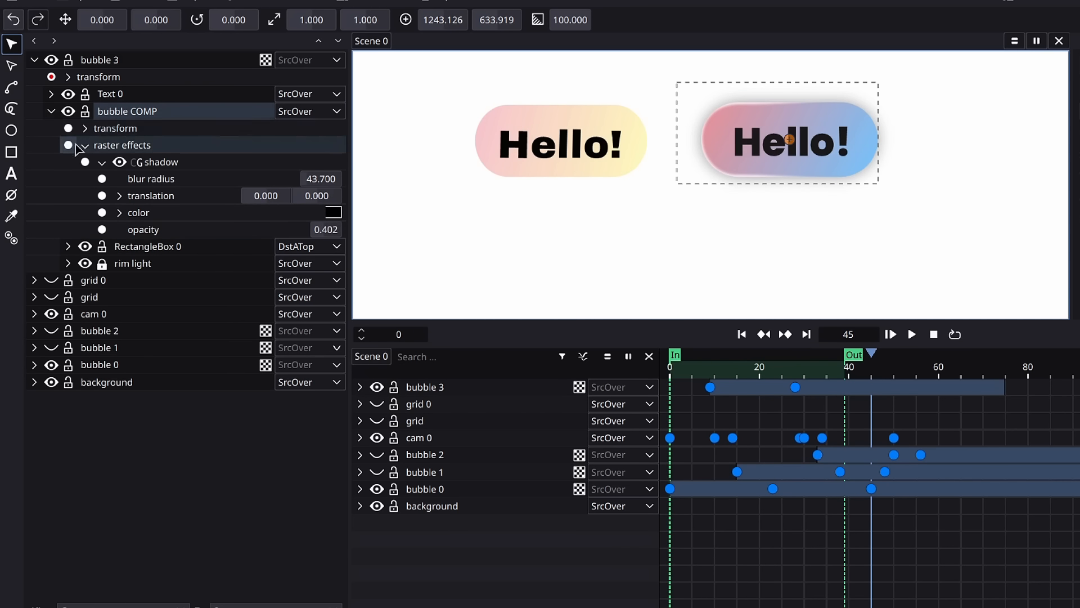
left_click(52, 111)
scroll(804, 147, "up", 4)
scroll(803, 146, "down", 4)
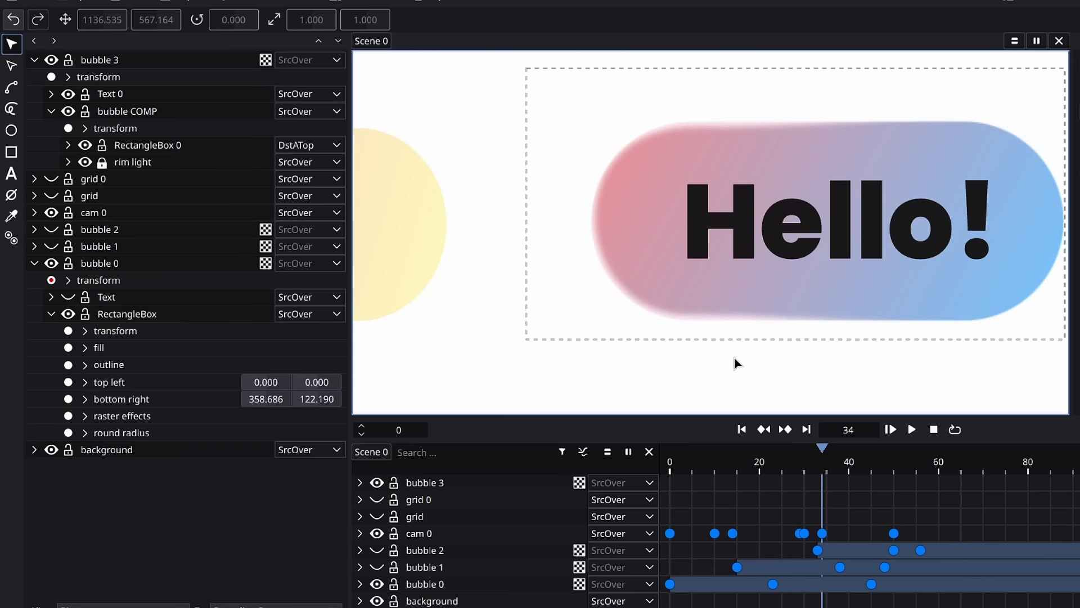
Add a text effect to bubble 3's Hello! text and expand its settings
left_click(51, 110)
left_click(151, 94)
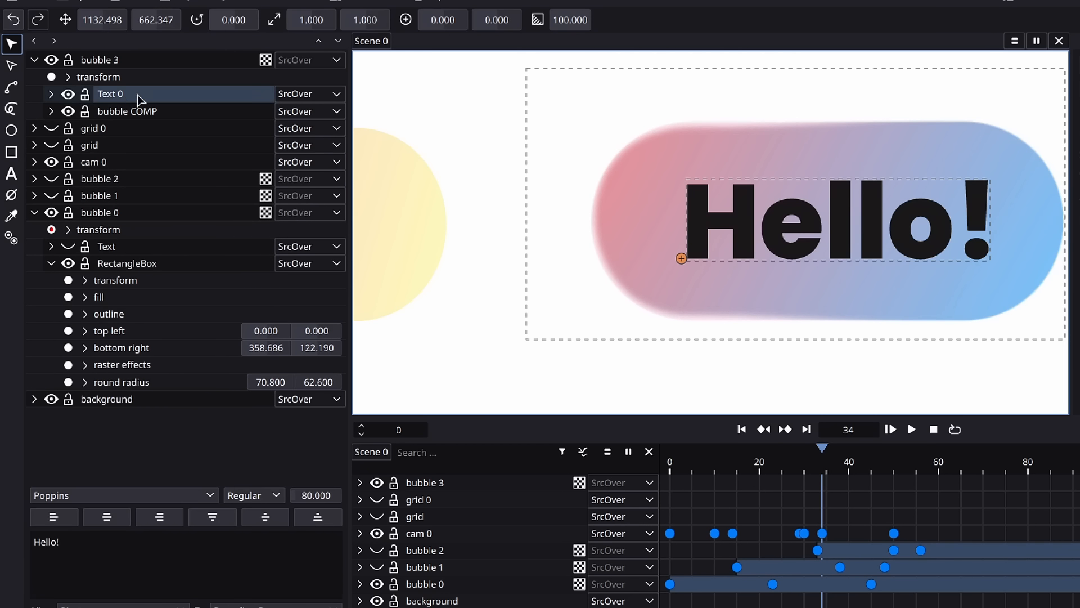
left_click(51, 94)
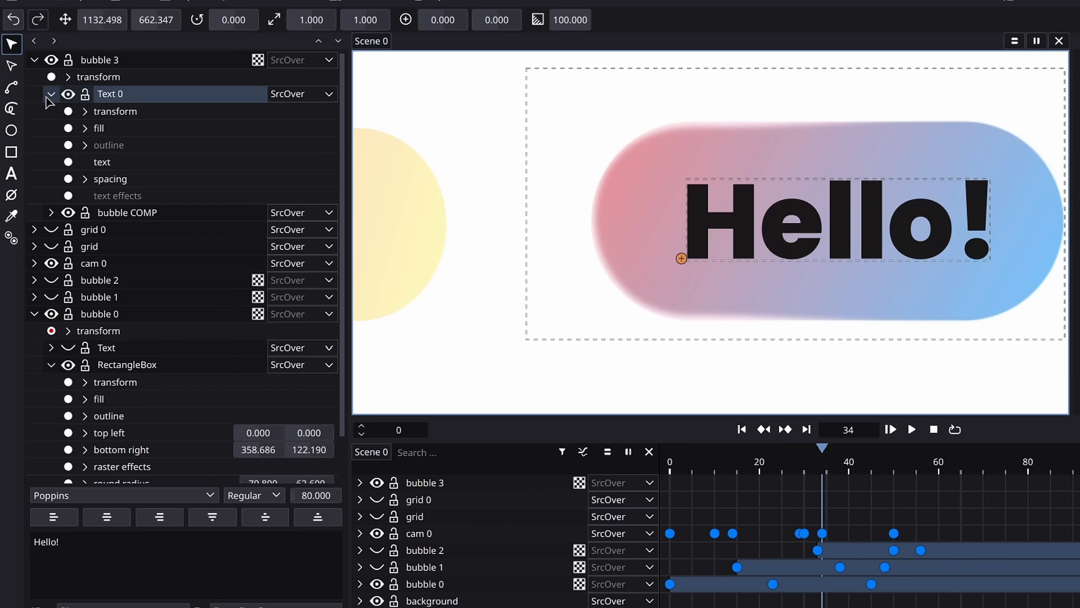
right_click(129, 198)
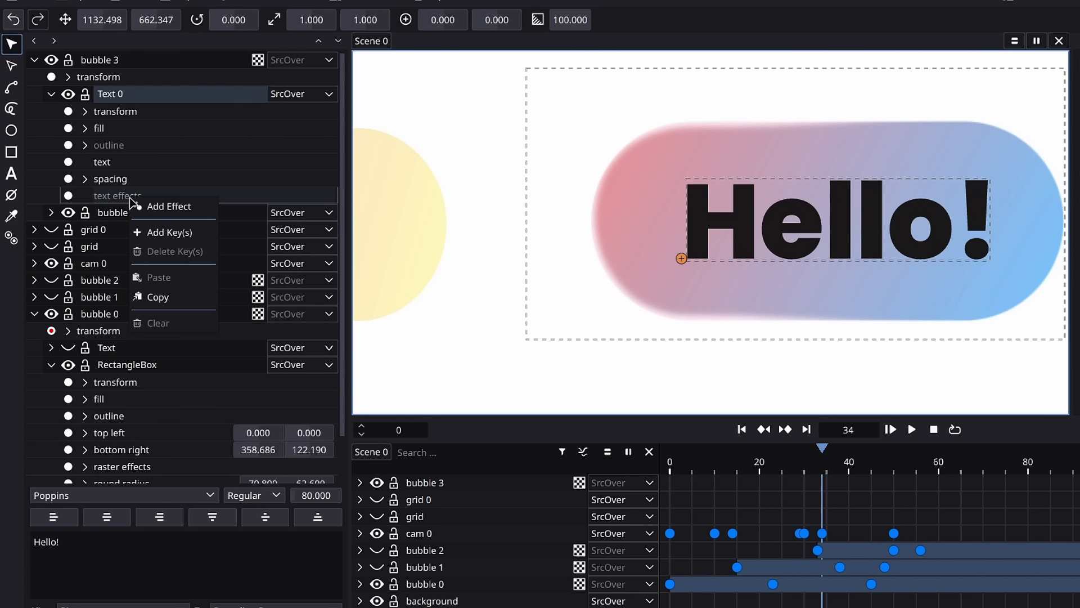
left_click(163, 207)
left_click(85, 196)
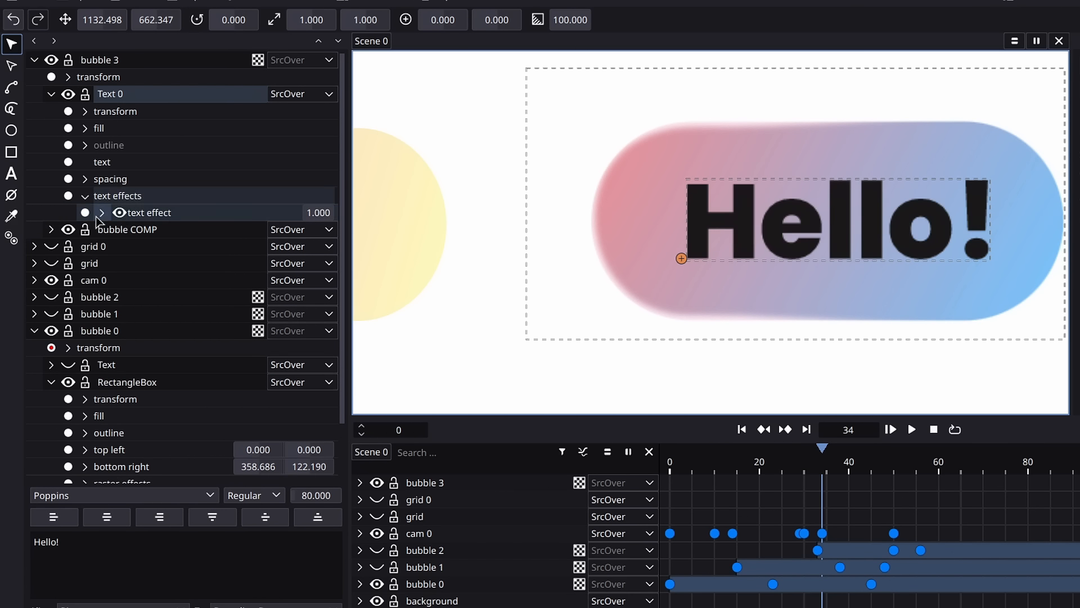
left_click(102, 212)
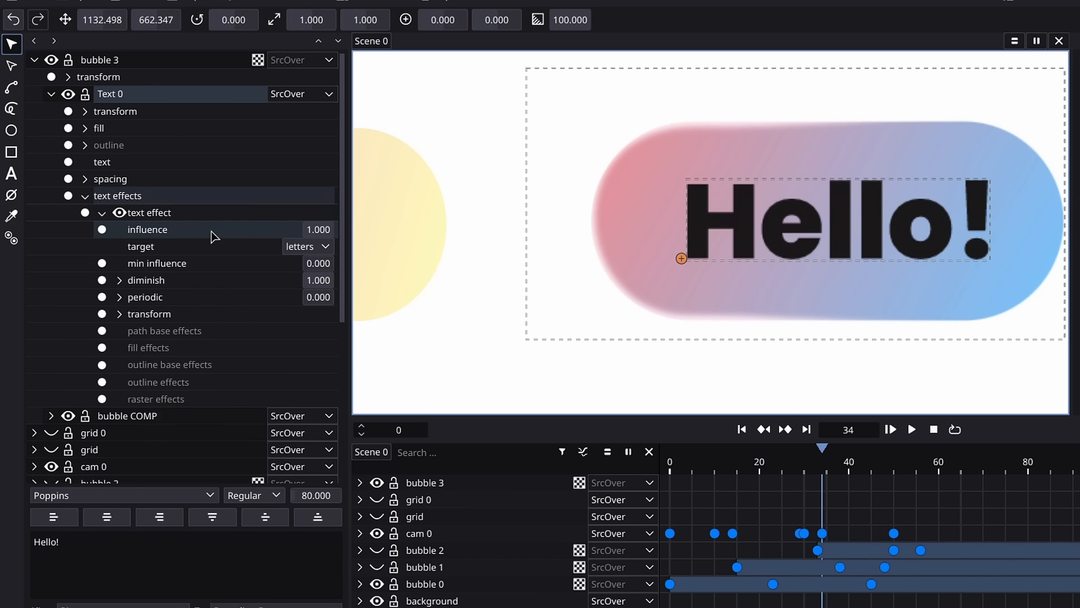
Show the text effect's influence curve for point editing and keep letters as the effect's target
left_click_drag(815, 201, 785, 190)
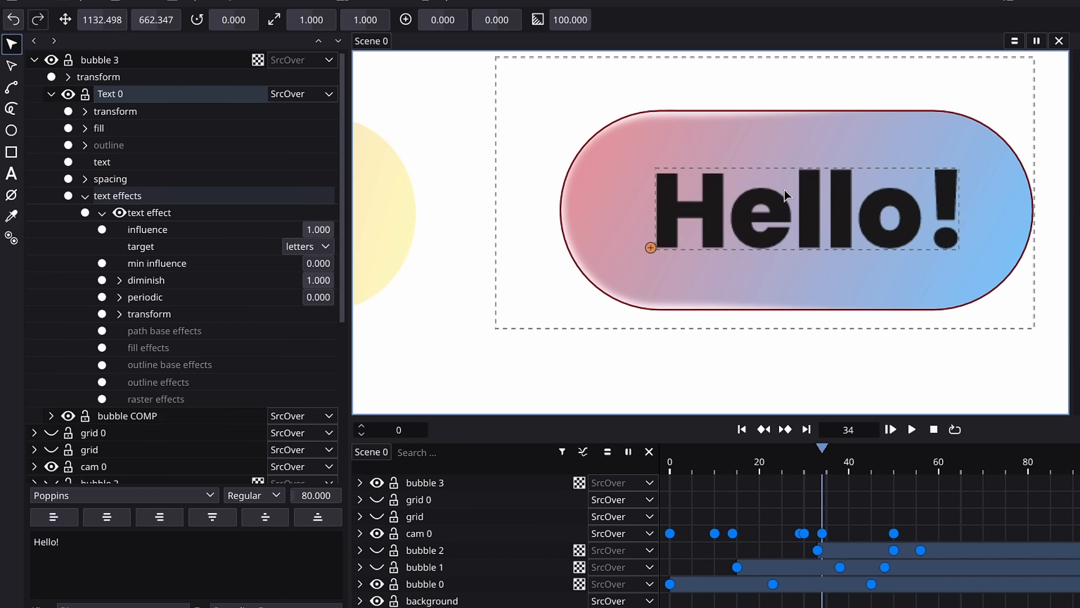
left_click(9, 69)
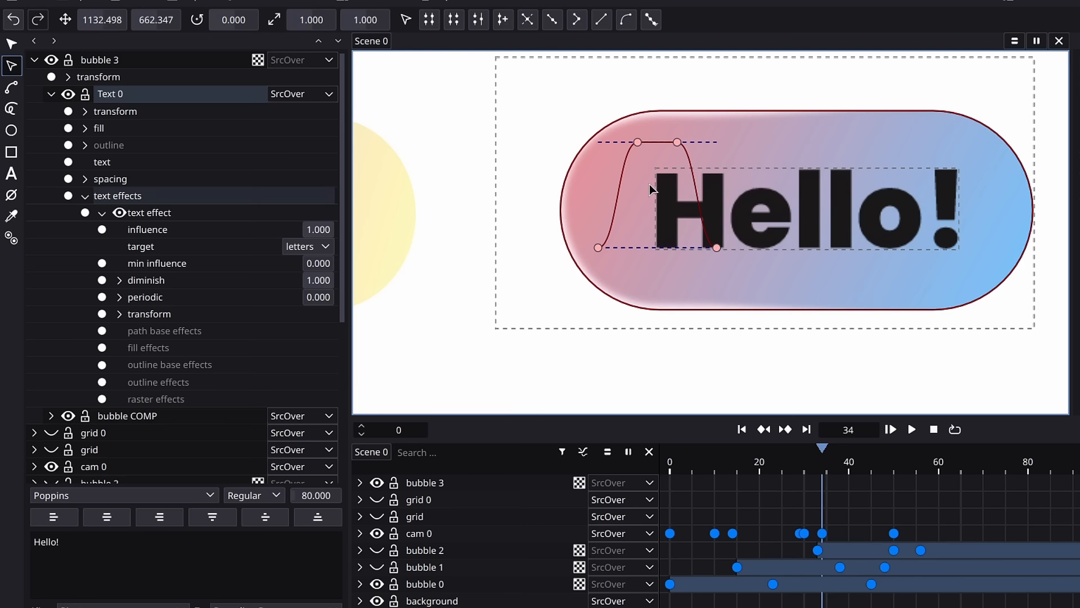
scroll(649, 184, "down", 5)
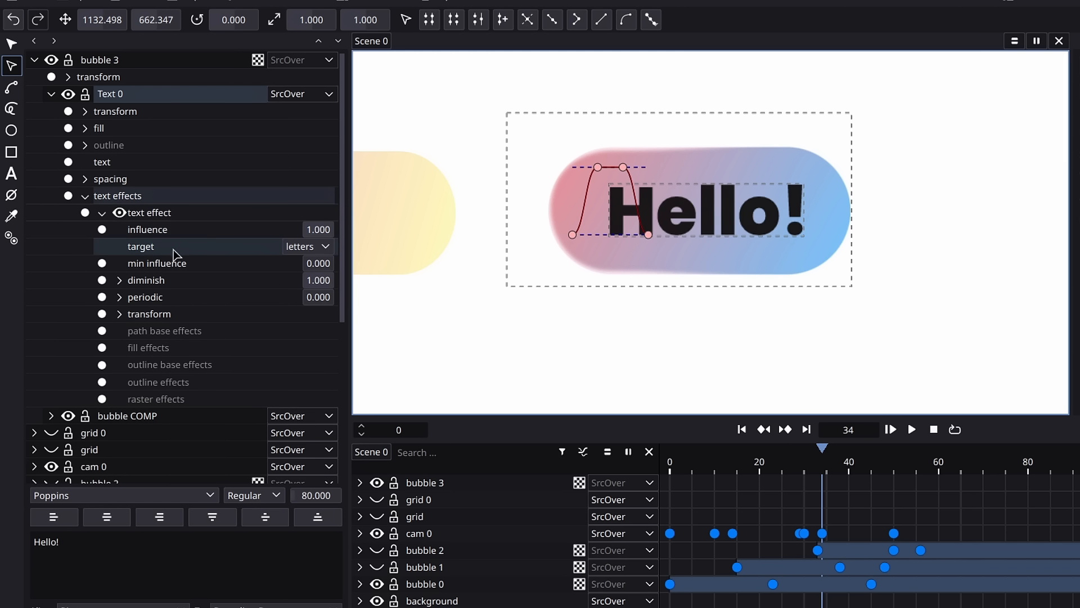
left_click(309, 251)
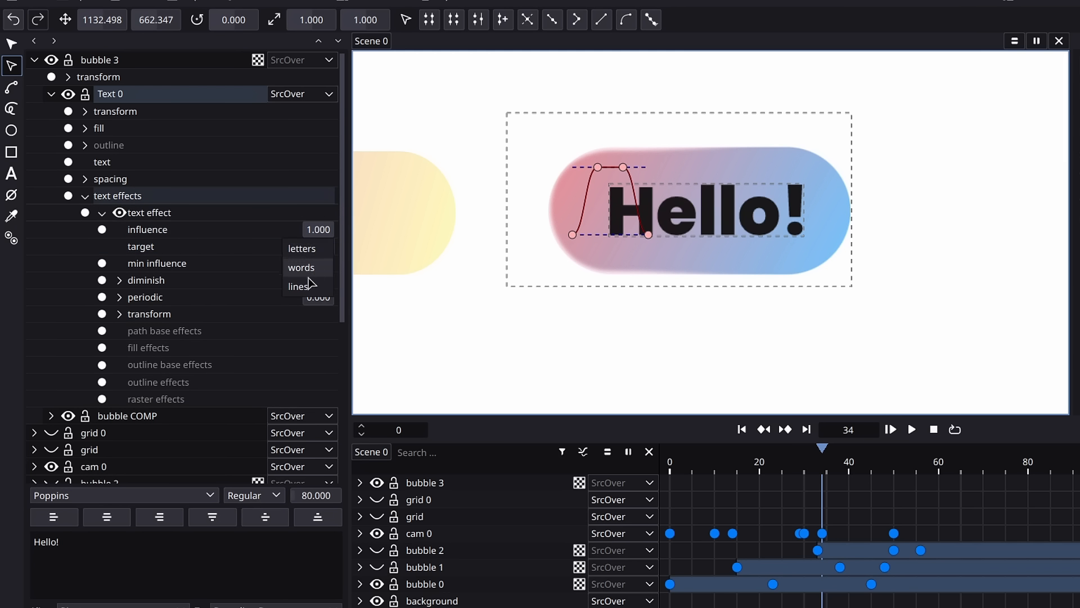
left_click(309, 246)
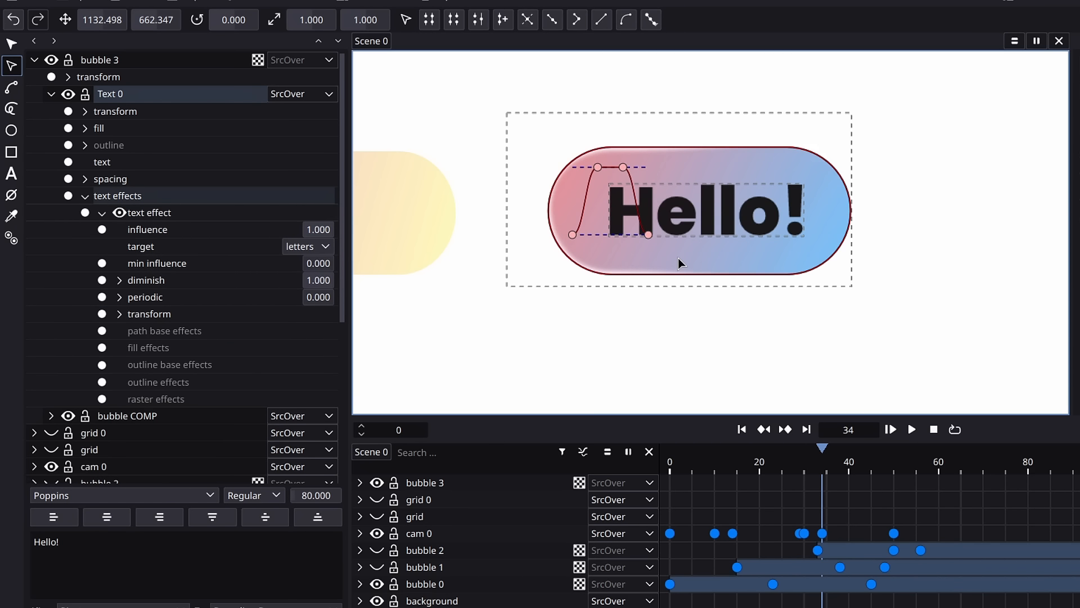
Shift the influence curve's two right-hand points horizontally past the Hello! text, to x about 515 and 545
left_click_drag(678, 258, 616, 147)
key("g")
key("x")
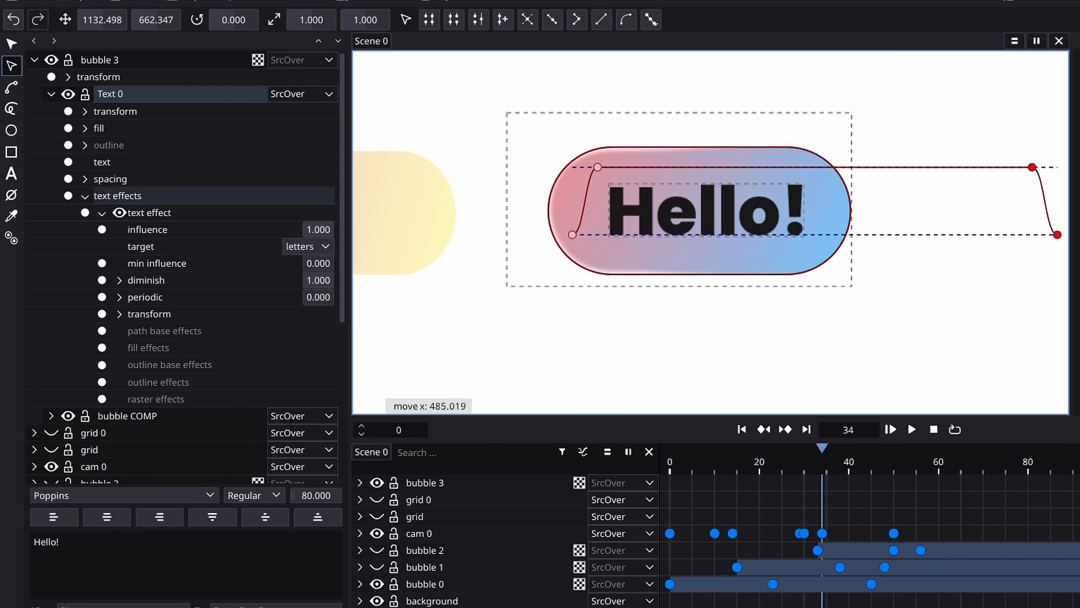
key("Return")
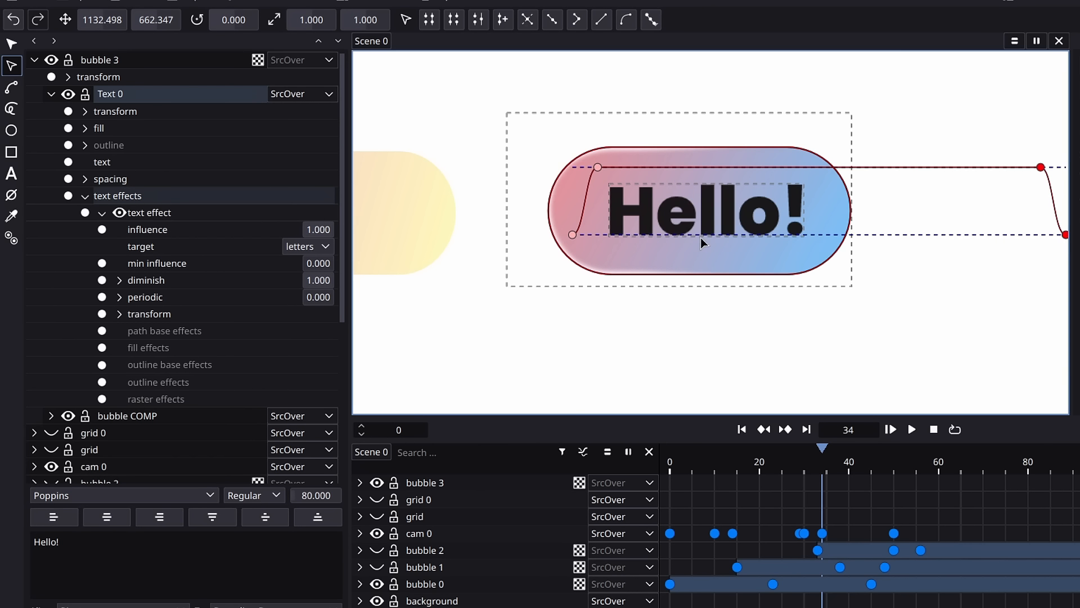
Move the influence curve's lower left point horizontally outward to x about -105
left_click(572, 235)
key("g")
key("x")
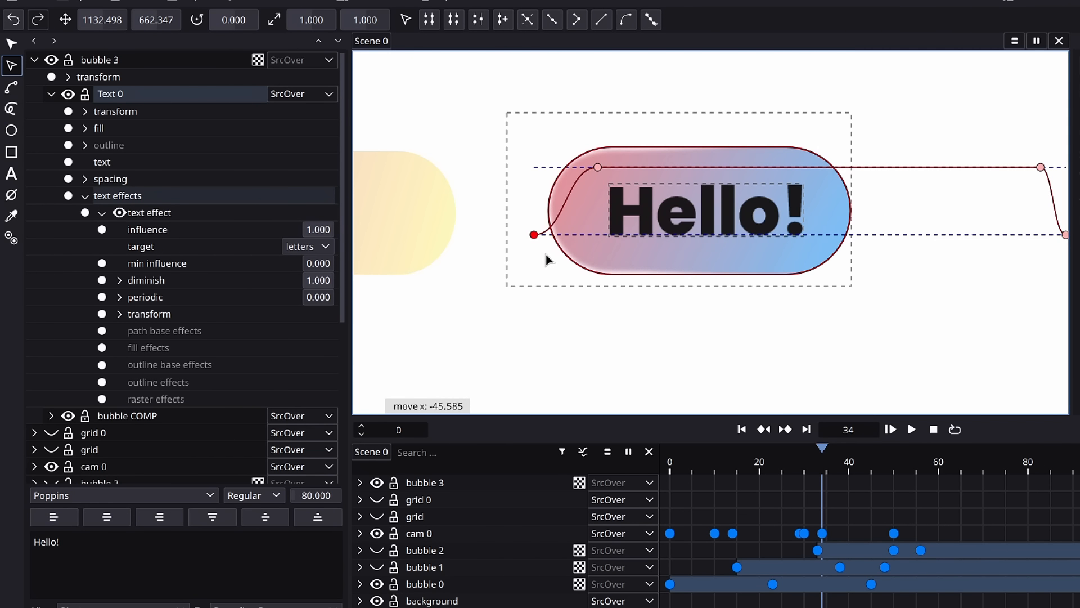
left_click_drag(537, 255, 530, 254)
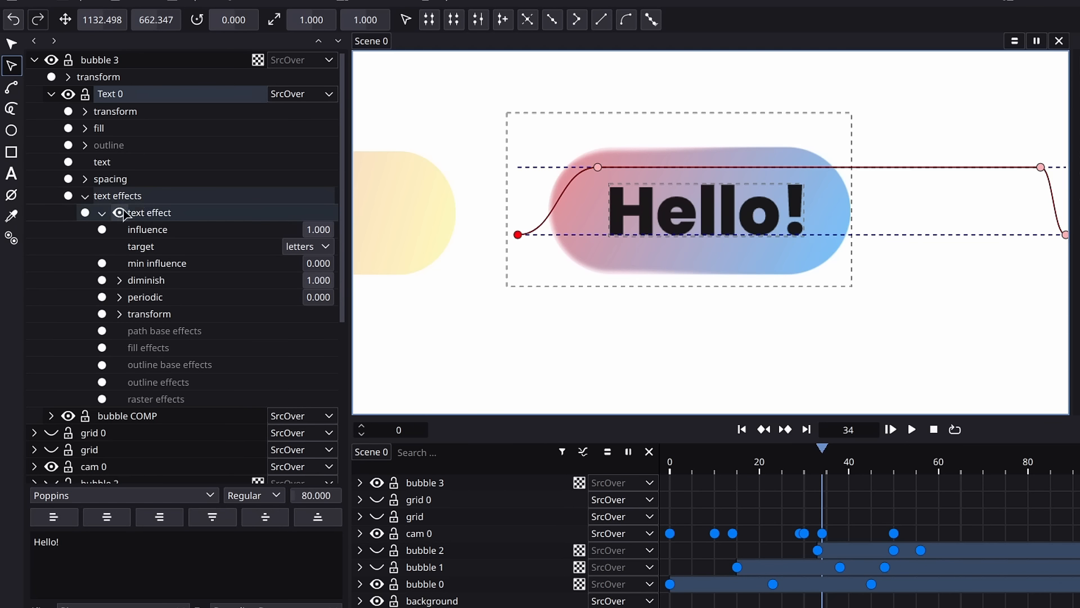
Examine the text effect's diminish coordinates for points 1 to 4 and match them to the curve's handles
left_click(118, 281)
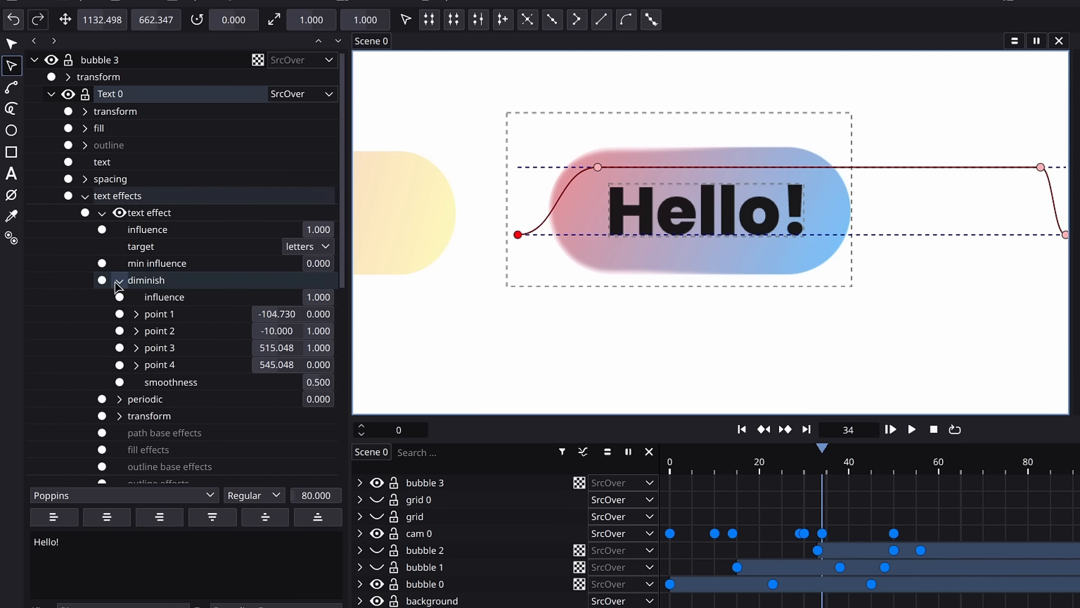
left_click(163, 314)
left_click_drag(497, 221, 539, 251)
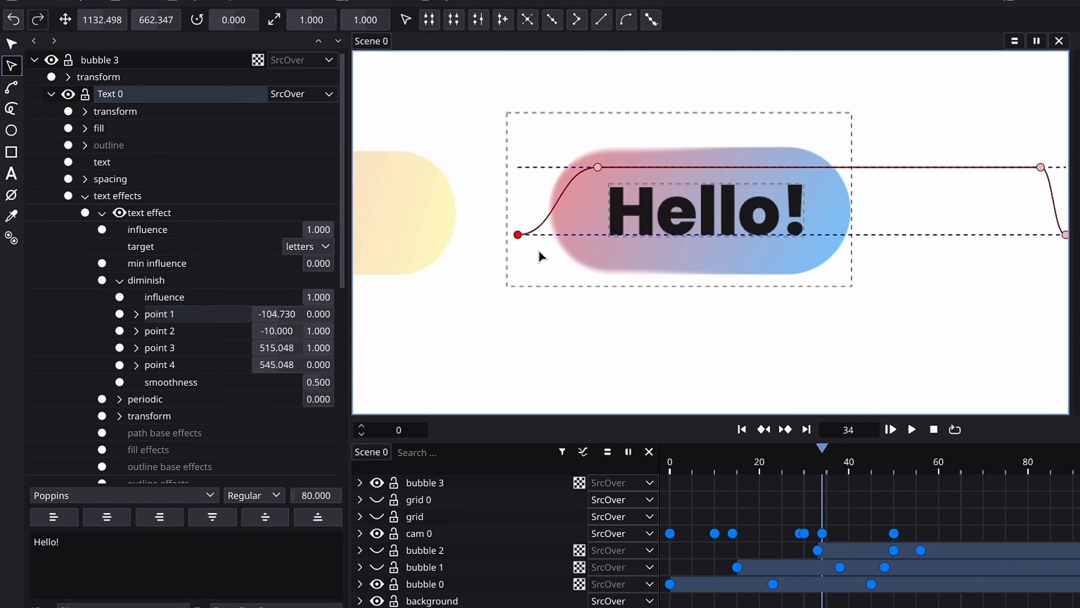
left_click(174, 336)
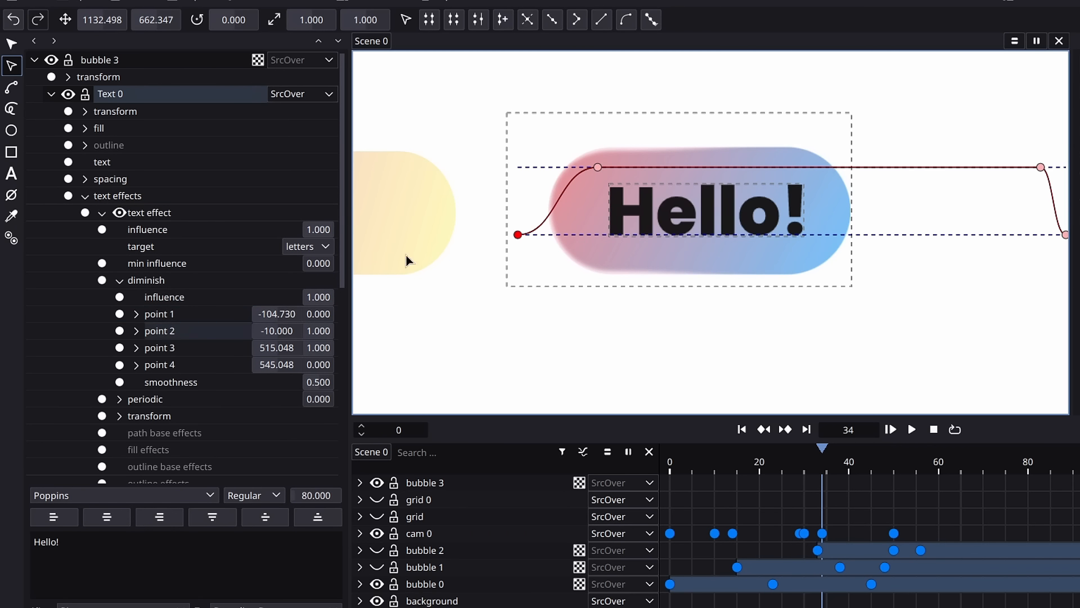
left_click(599, 167)
left_click_drag(875, 178, 853, 176)
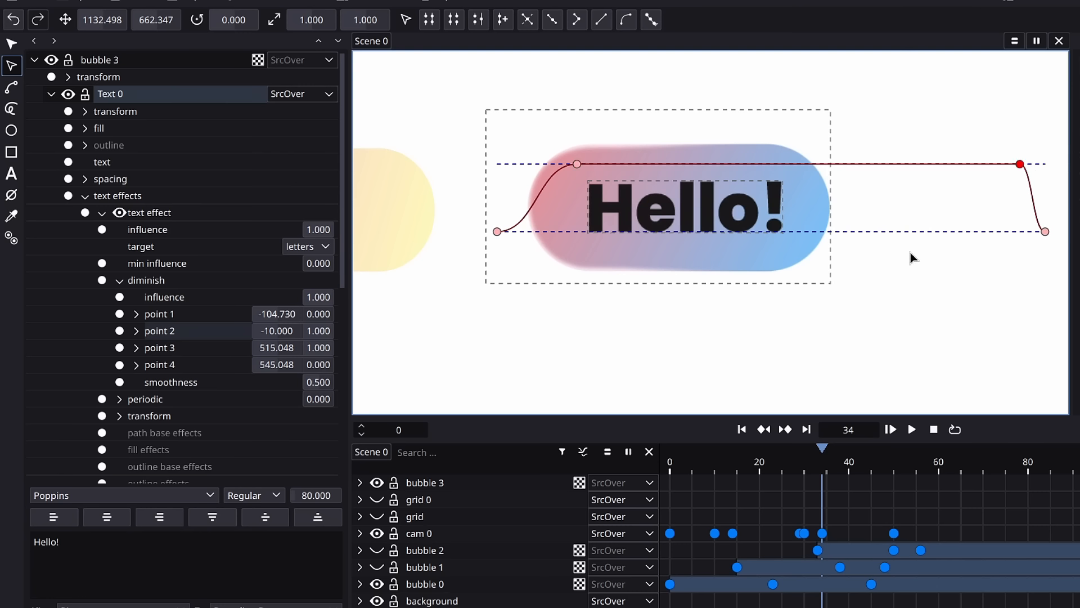
left_click(136, 314)
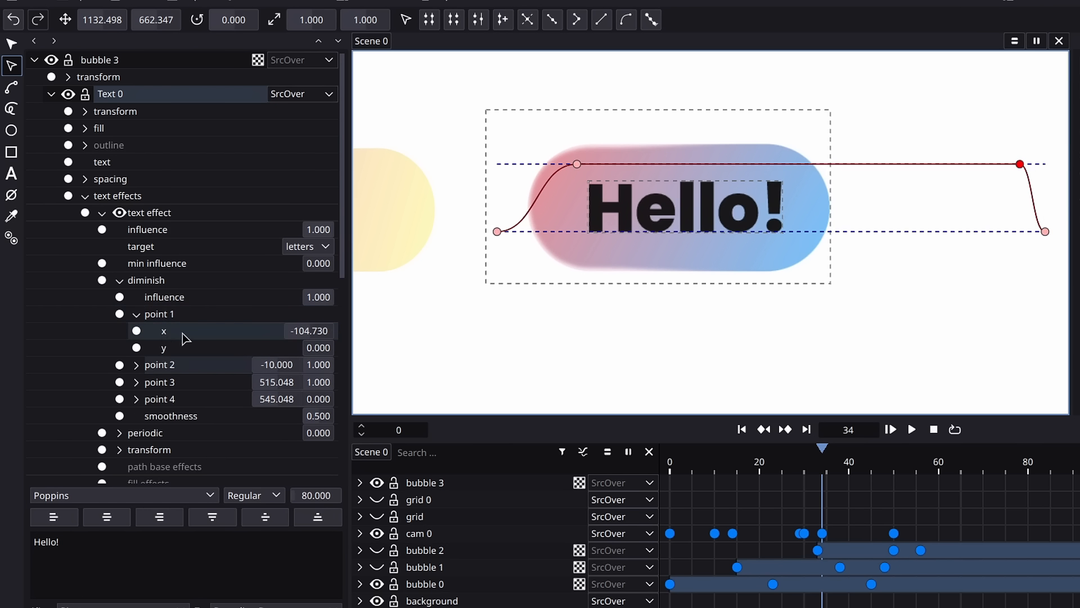
left_click(136, 314)
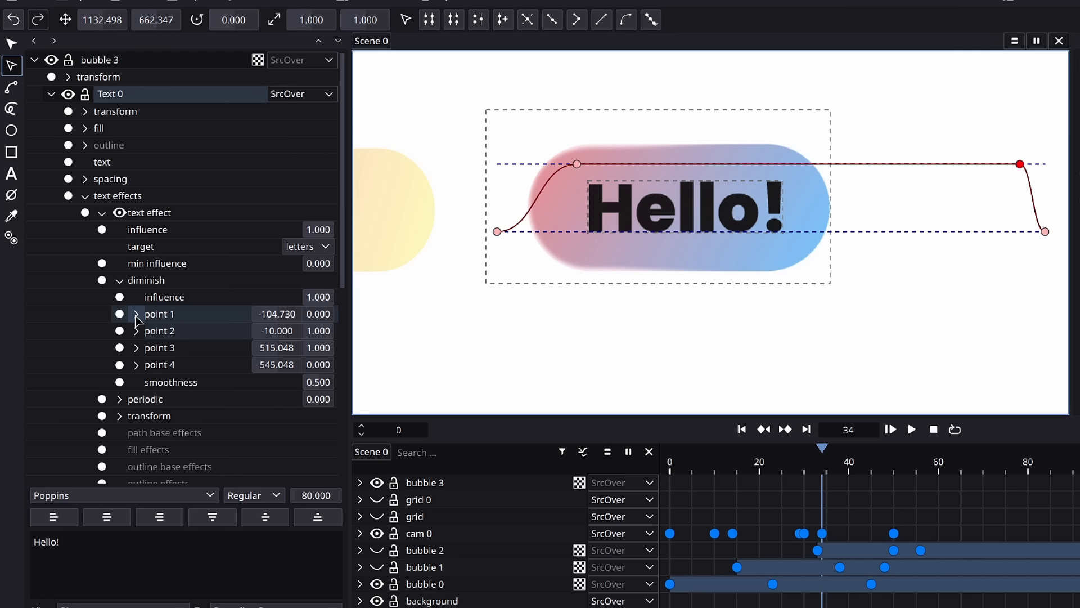
left_click(120, 281)
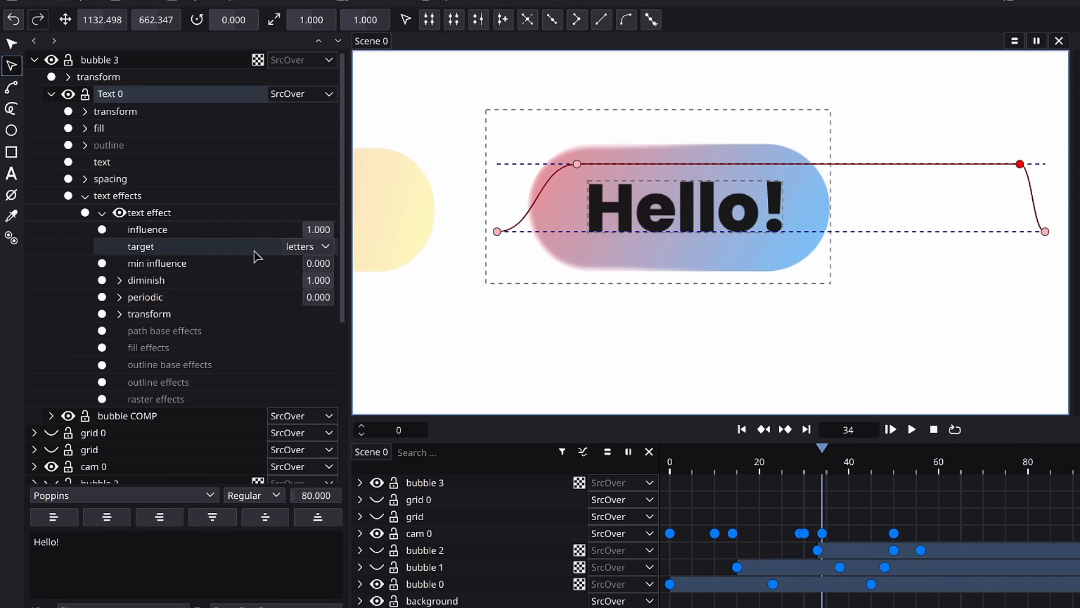
Set the text effect's transform to a rotation of 40.600 and a vertical translation of 3.800, scrubbing the timeline to check the letters
left_click(118, 314)
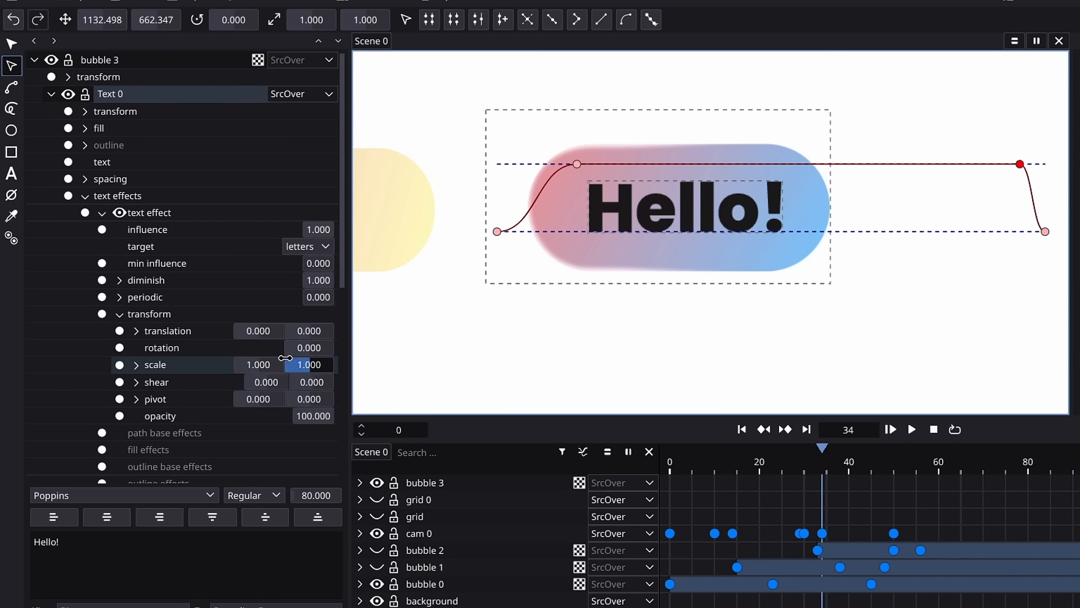
mouse_move(309, 347)
left_mouse_down()
mouse_move(347, 347)
mouse_move(307, 349)
left_mouse_up()
left_click(703, 463)
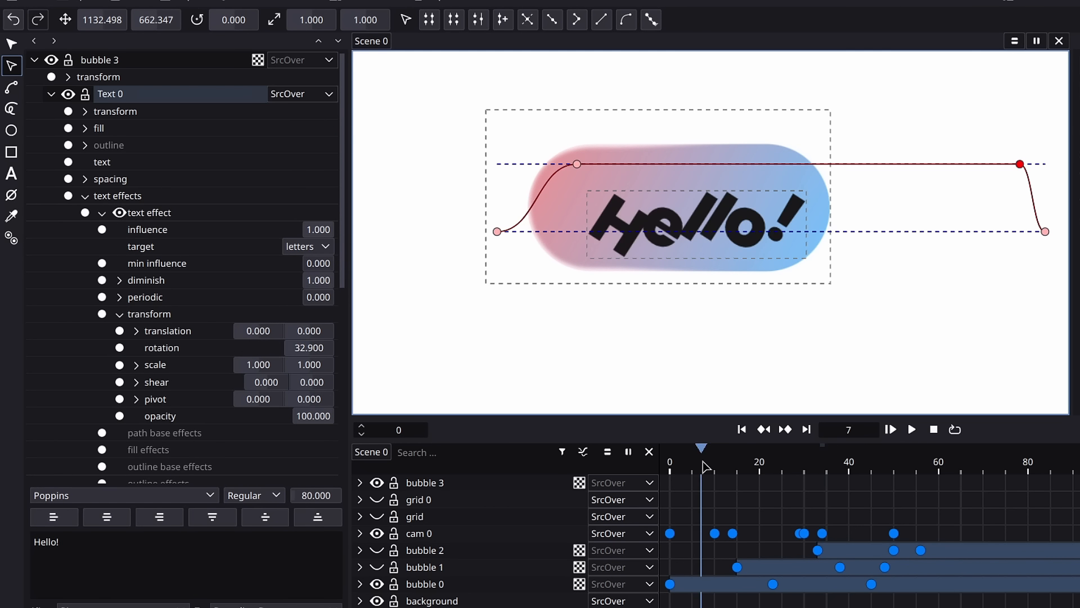
left_click_drag(707, 466, 769, 477)
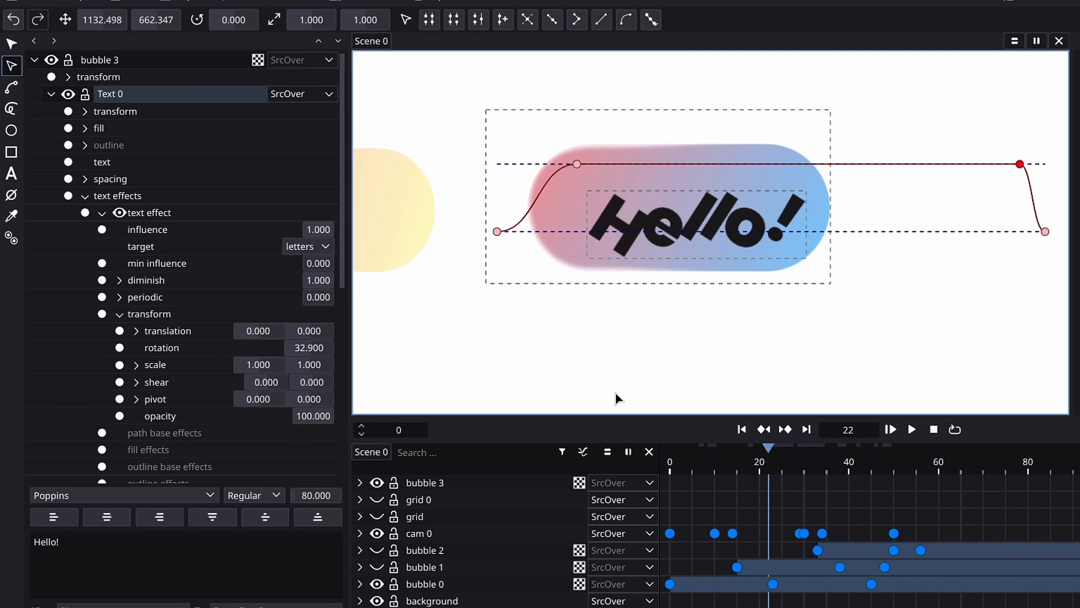
left_click_drag(303, 347, 310, 347)
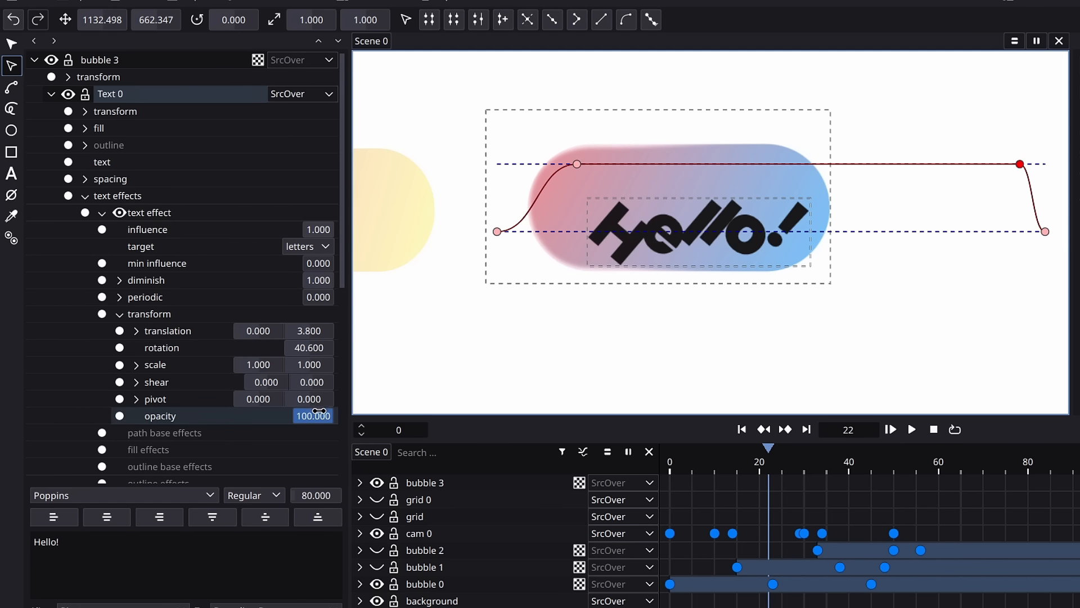
Set the opacity in the text effect's transform to 0 to hide the affected letters
left_click_drag(315, 415, 297, 416)
type("0")
key("Return")
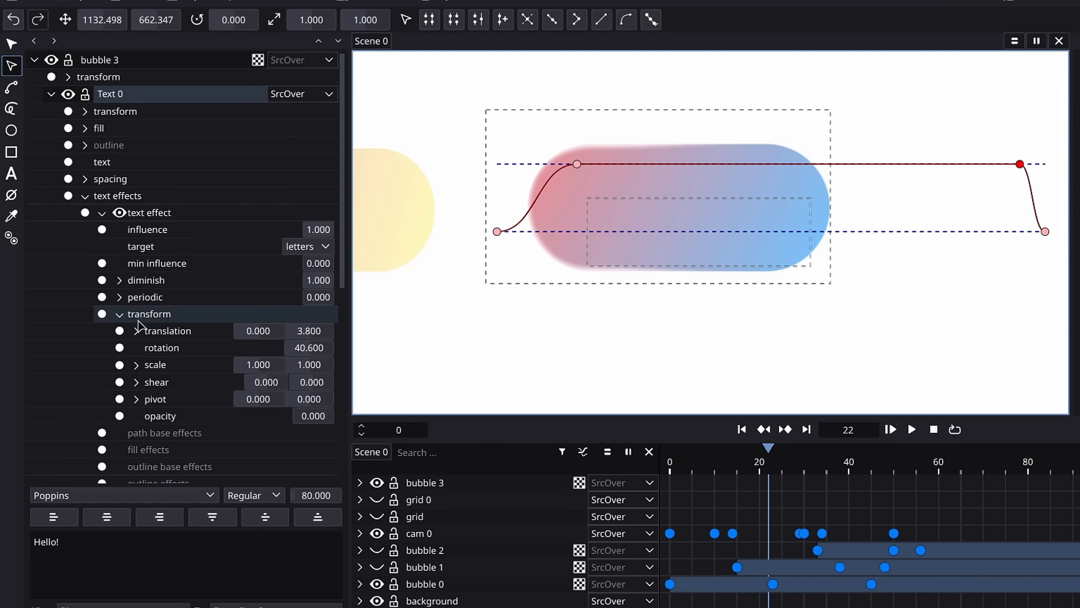
Move the text effect's two left influence curve points together horizontally by about 144 to begin revealing the letters
left_click(118, 318)
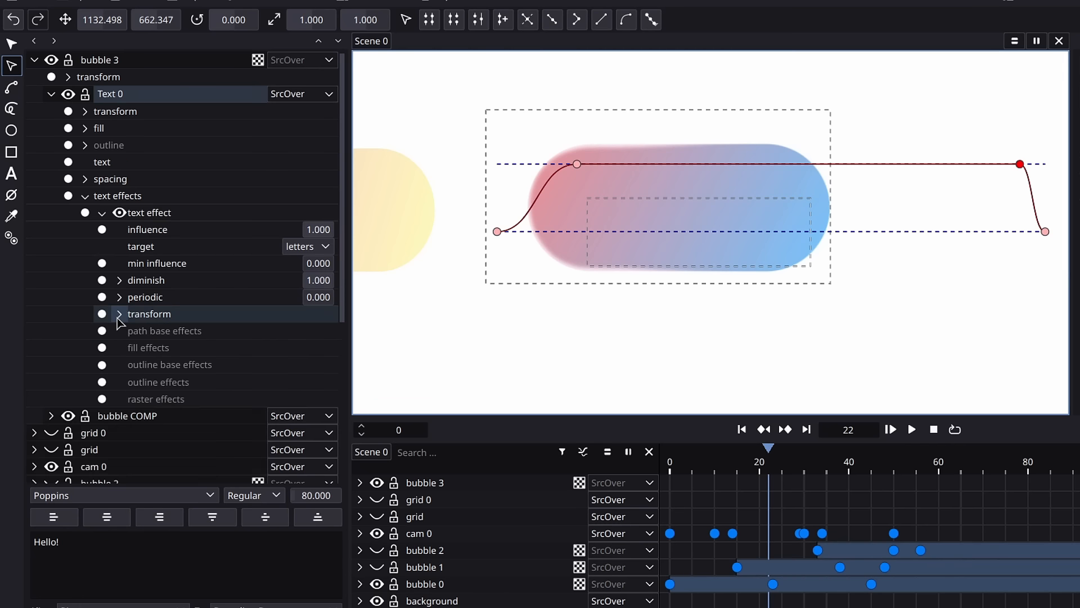
left_click(102, 212)
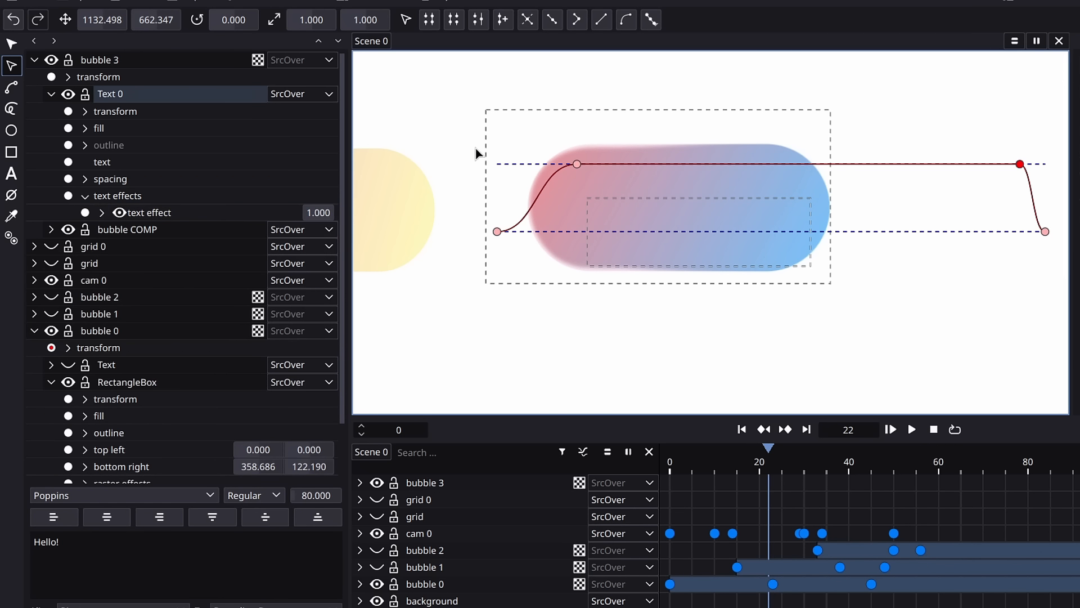
left_click_drag(610, 274, 613, 278)
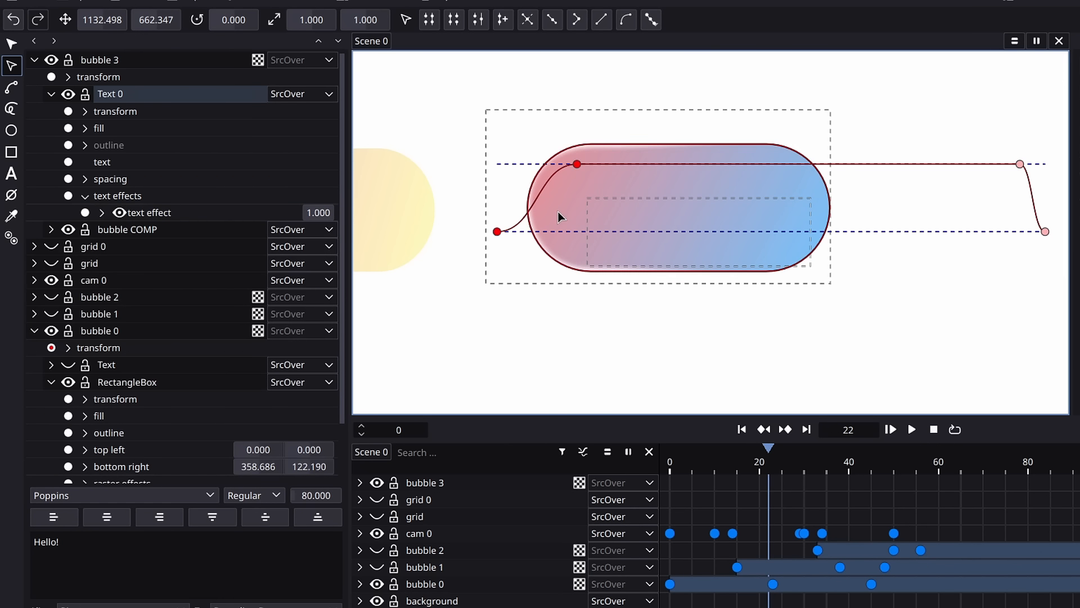
key("g")
key("x")
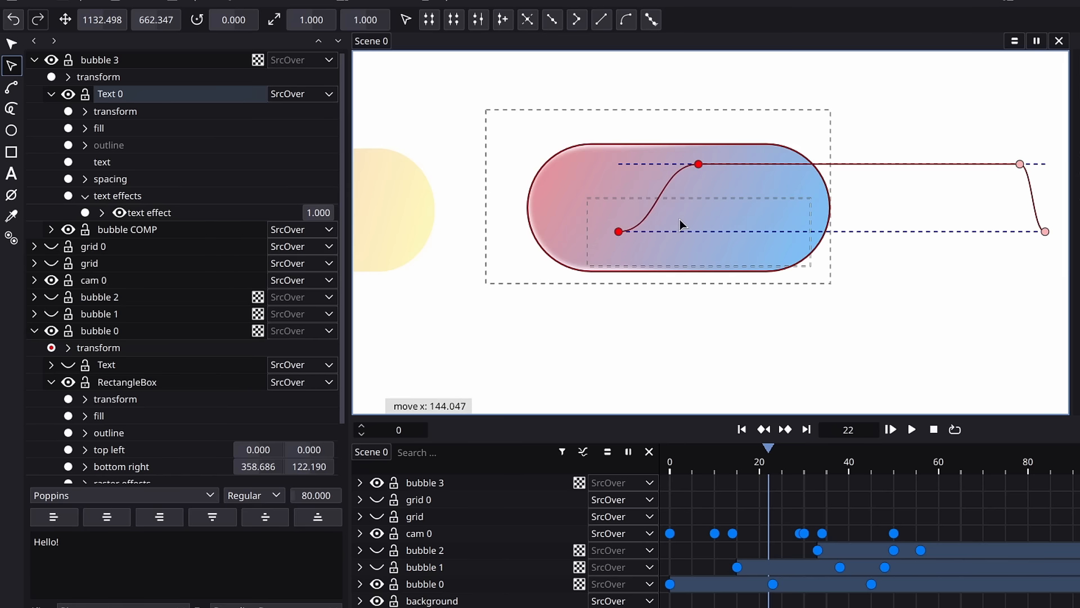
left_click(681, 224)
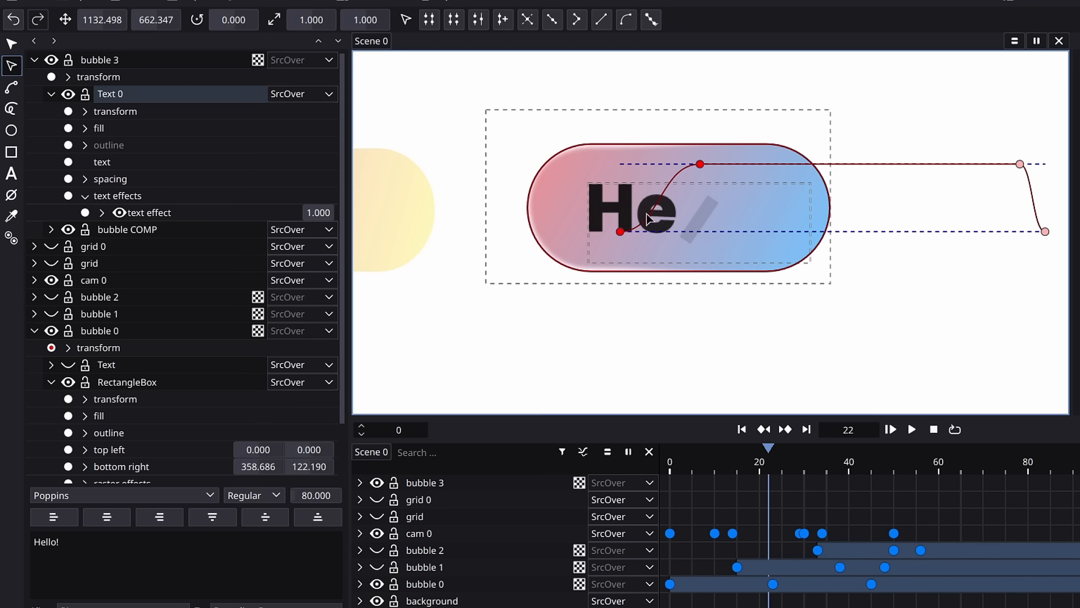
Move the same two curve points horizontally by another 253 or so, past the bubble's right edge, to reveal all of Hello!
left_click_drag(620, 231, 619, 204)
key("ctrl+z")
left_click_drag(575, 143, 730, 271)
key("g")
key("x")
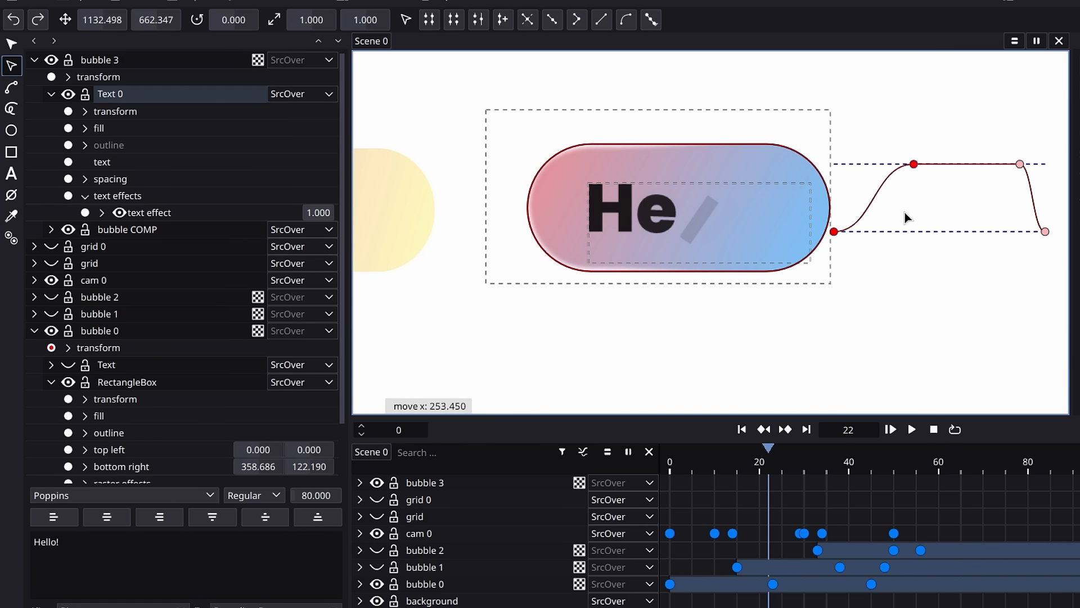
left_click(906, 212)
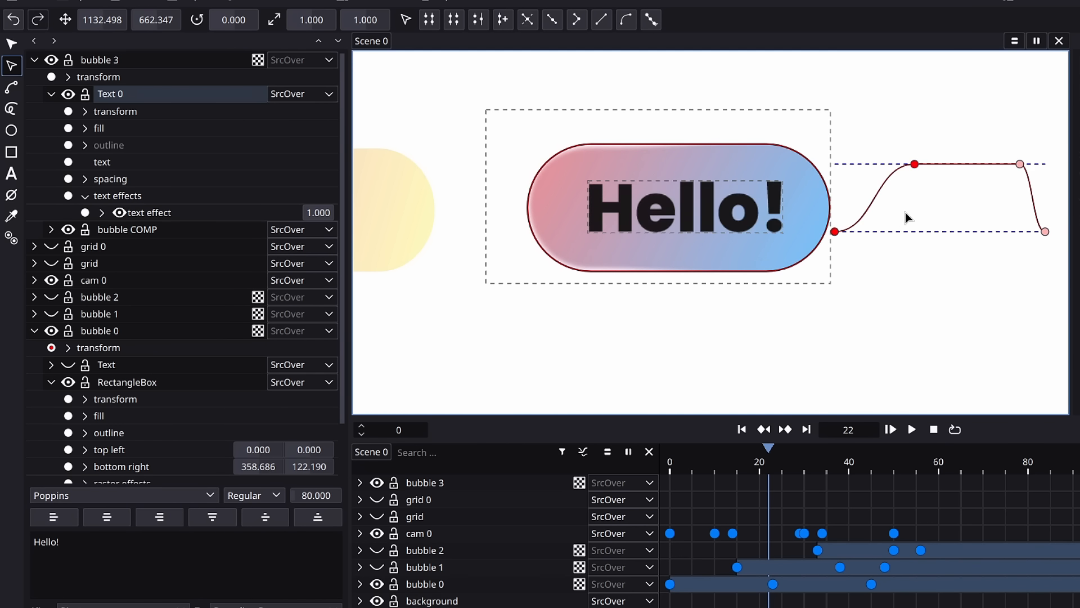
Add a second text effect to Text 0 and set its transform rotation to -16.100
right_click(126, 198)
left_click(146, 205)
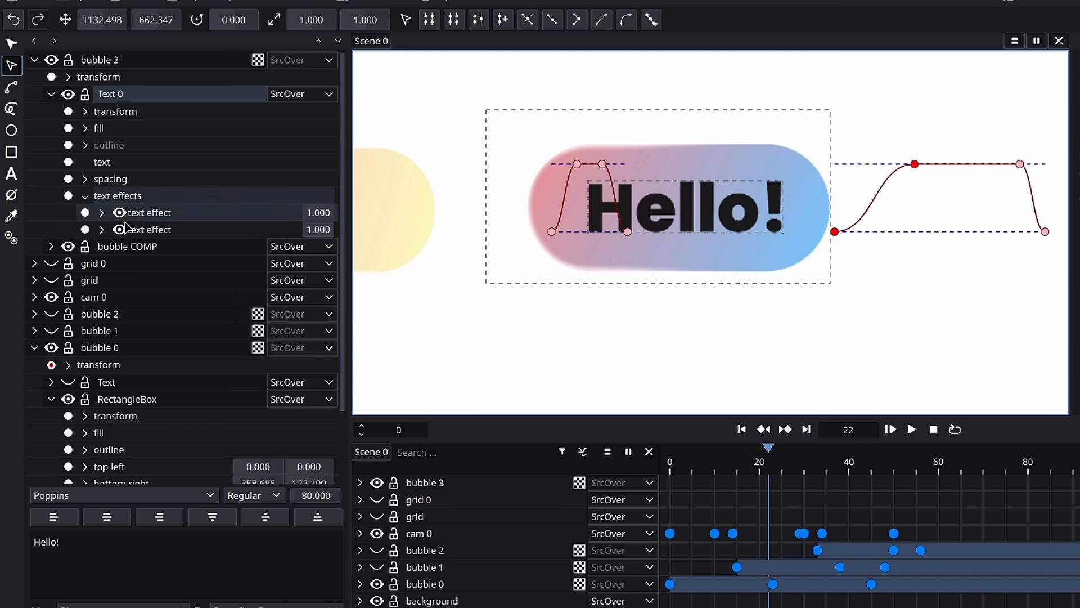
left_click(102, 230)
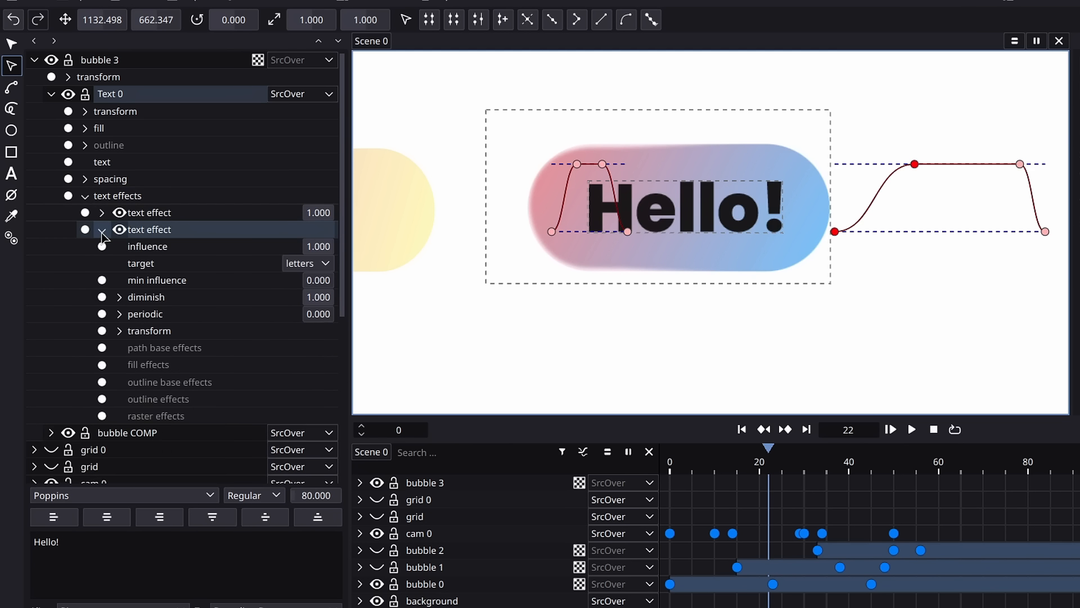
left_click(121, 331)
left_click_drag(307, 363, 304, 364)
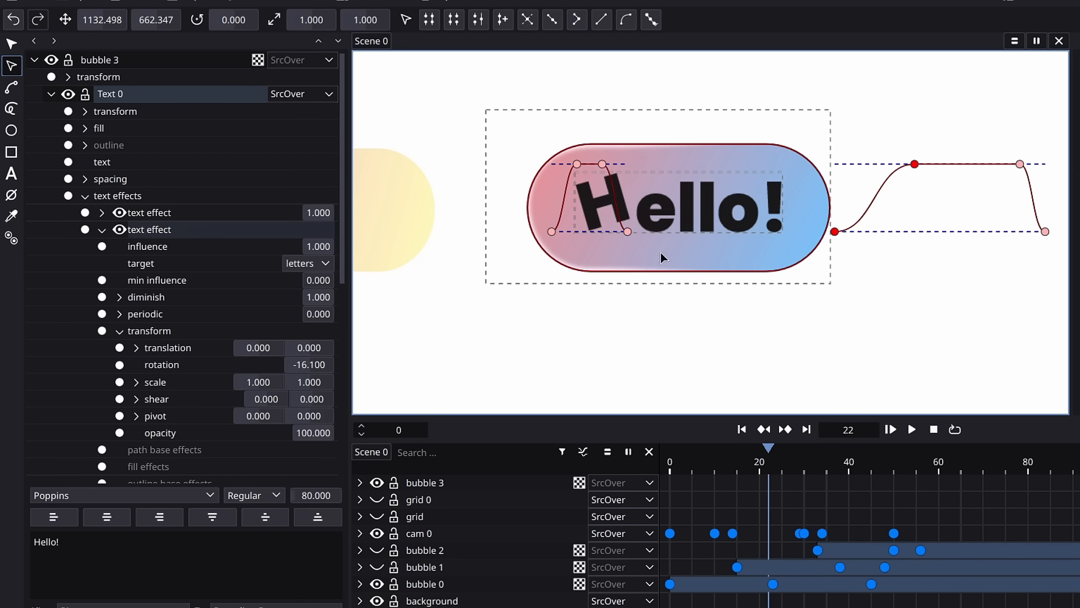
Move the second text effect's two right curve points horizontally outward, just beyond the end of the first effect's curve
left_click_drag(598, 147, 599, 147)
left_click_drag(663, 201, 590, 198)
key("g")
key("x")
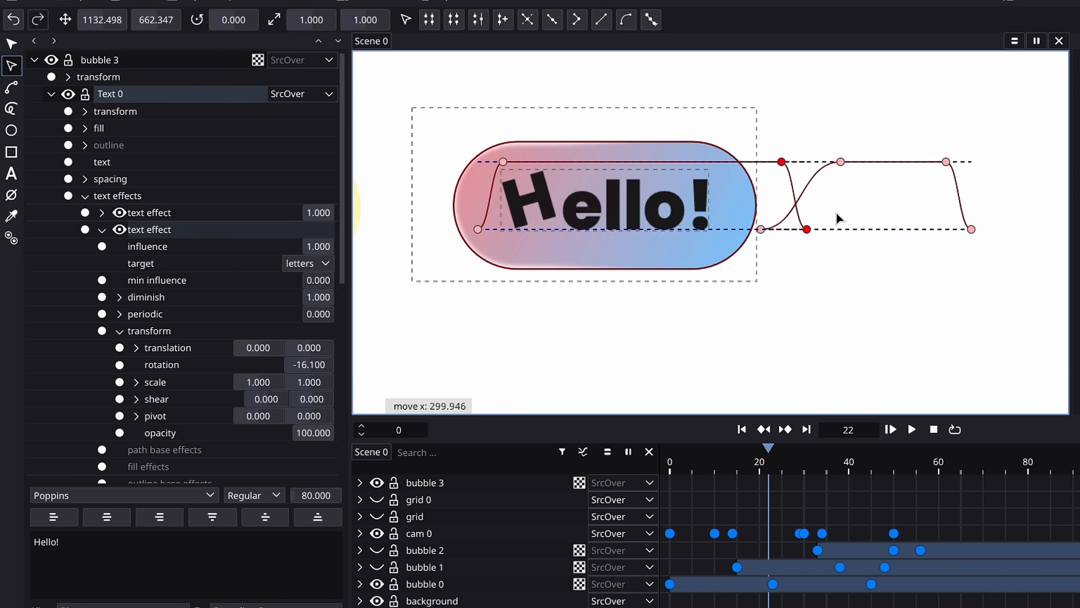
left_click(1039, 203)
Move the second effect's lower left curve point horizontally outward by about 64 to soften the letters' rotation
left_click(478, 229)
key("g")
key("x")
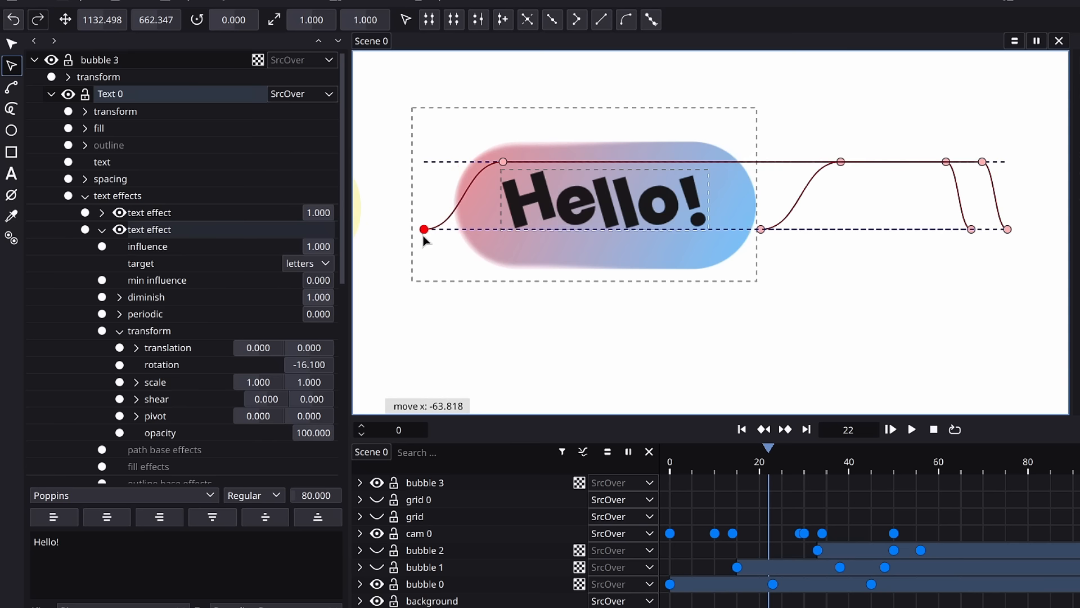
left_click(424, 235)
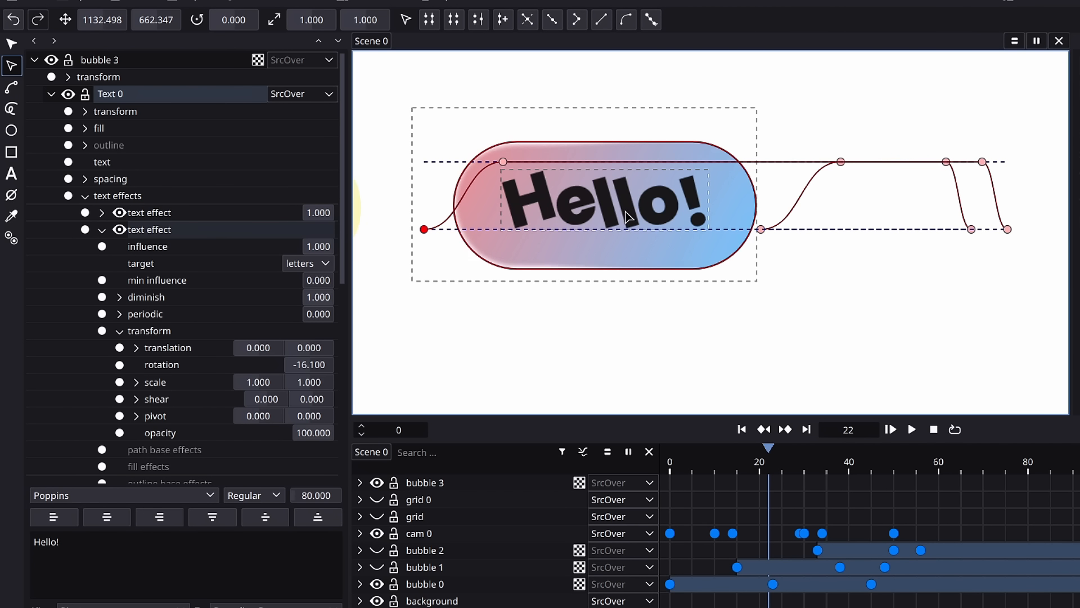
Scrub the timeline between about frames 21 and 30 to examine how bubble 0's text appears
left_click_drag(540, 224, 869, 227)
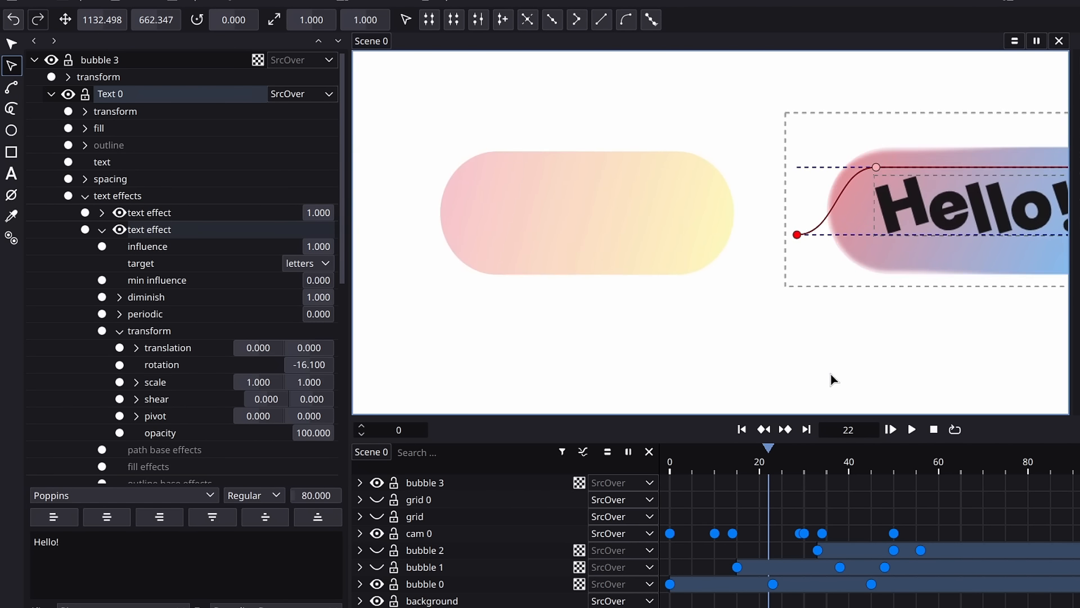
left_click_drag(730, 470, 764, 467)
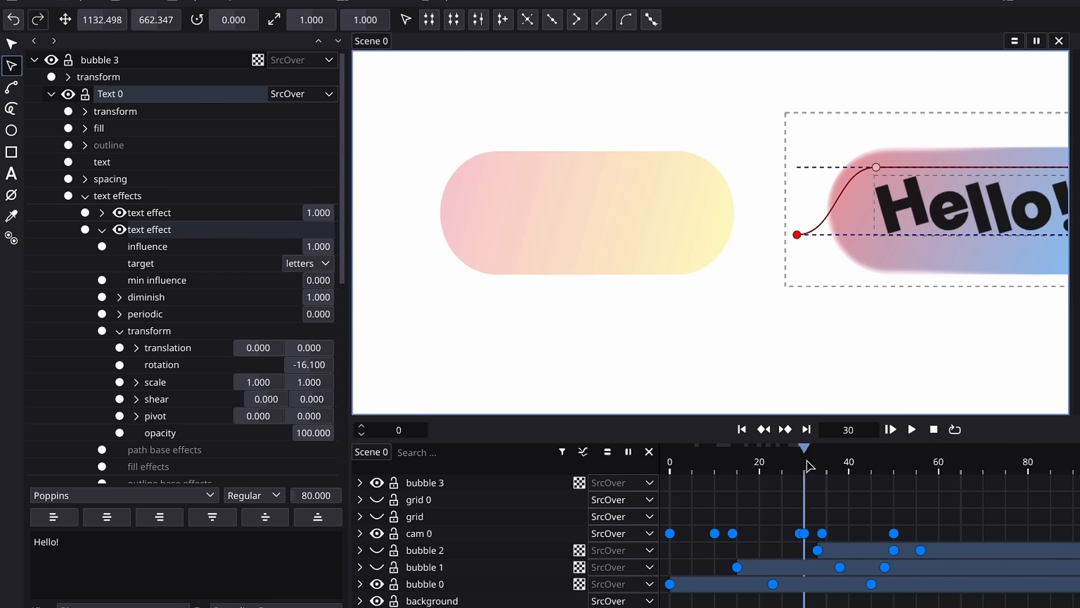
left_click(360, 584)
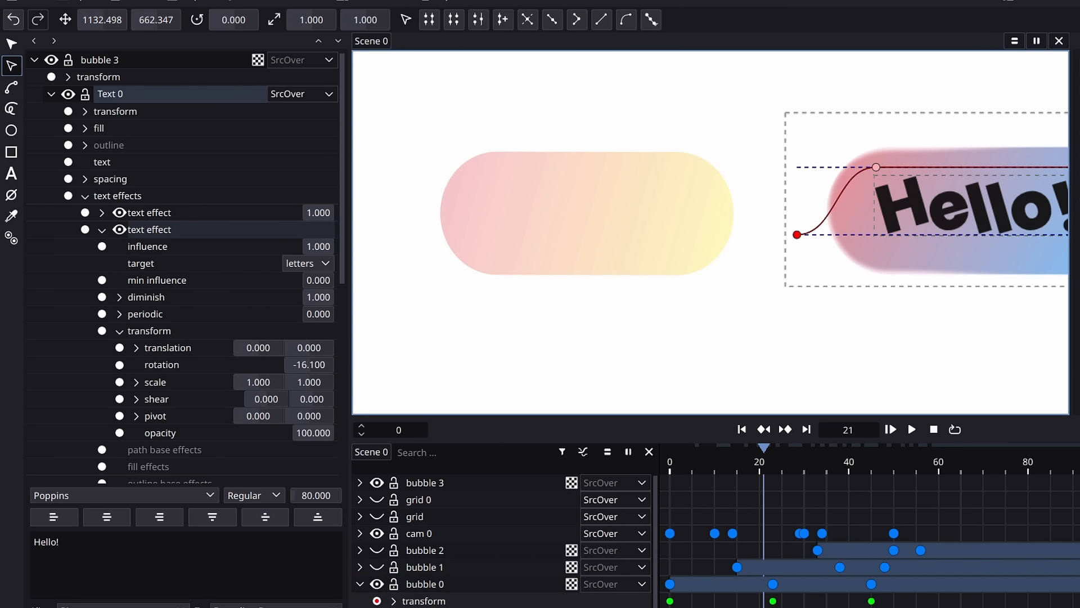
left_click(360, 584)
left_click(748, 463)
left_click_drag(751, 462, 792, 462)
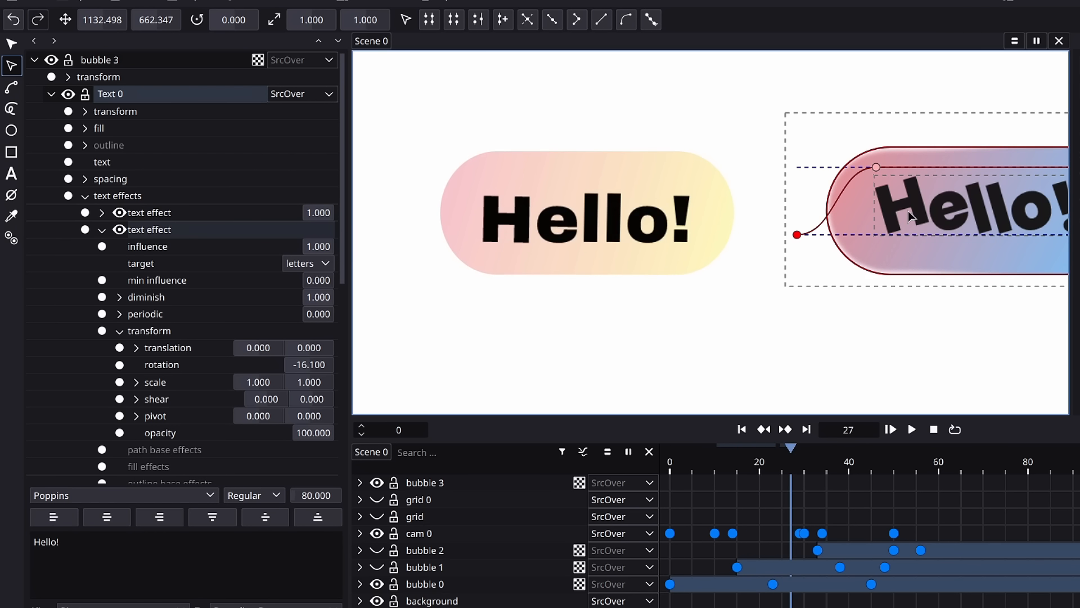
Move the first text effect's two left curve points horizontally back, just to the right of the second effect's left points
left_click_drag(909, 211, 617, 227)
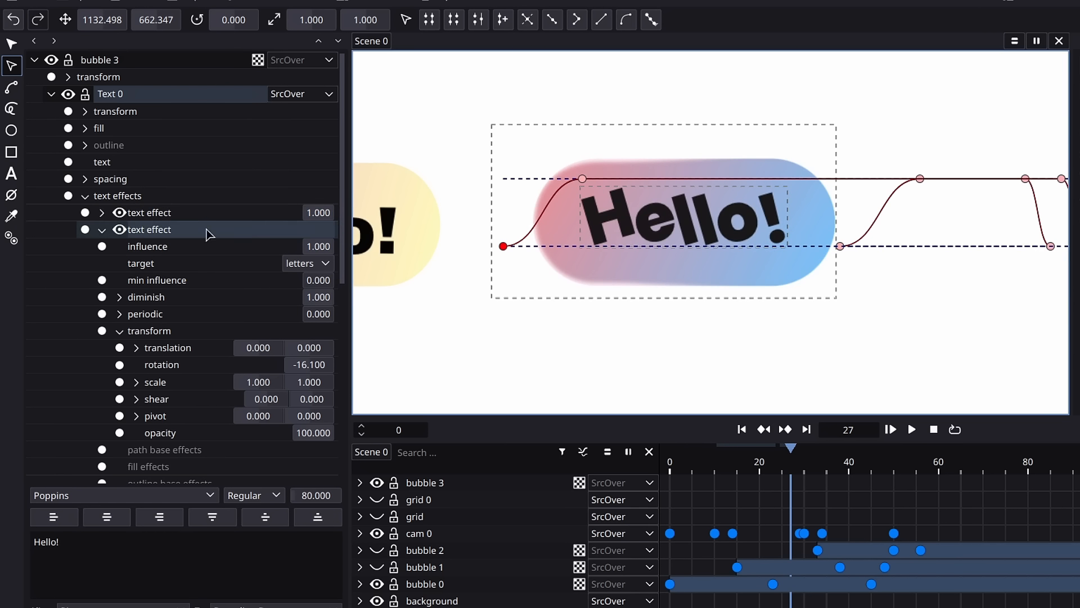
left_click(98, 231)
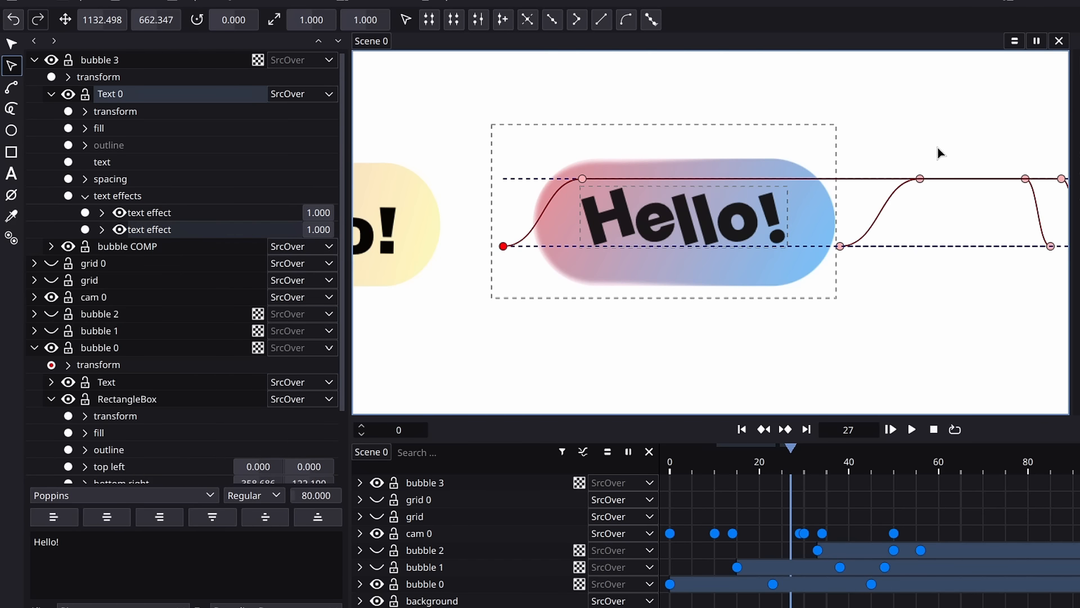
left_click_drag(938, 148, 812, 287)
key("g")
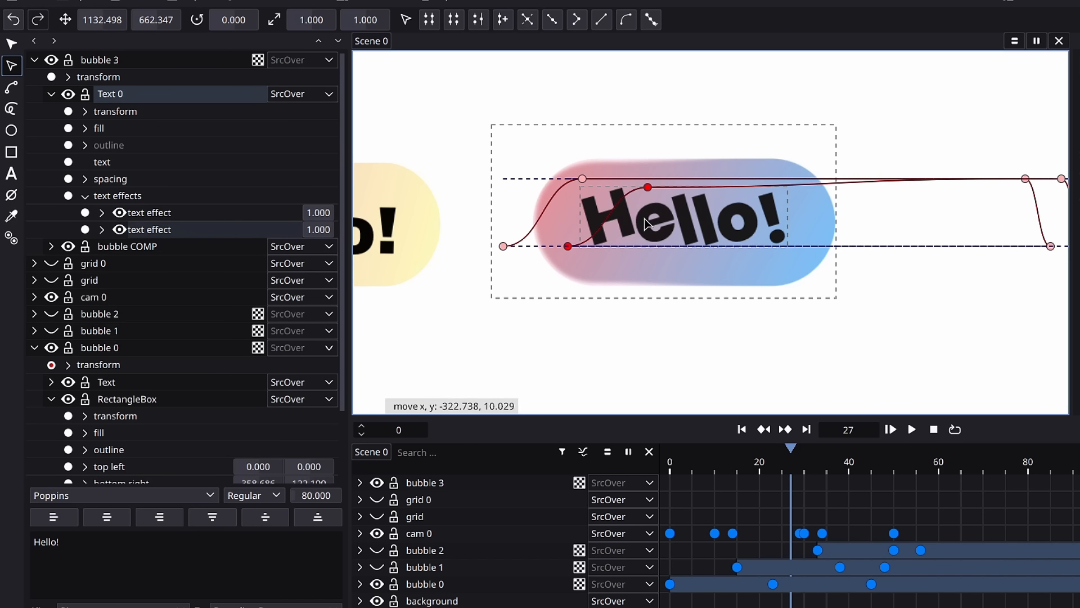
key("x")
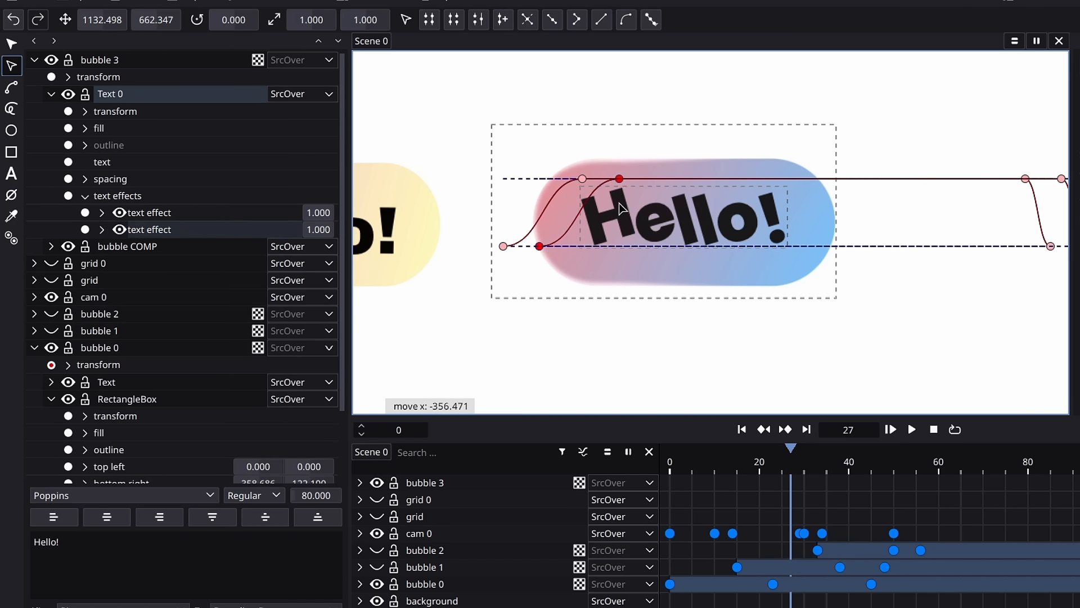
left_click(582, 170)
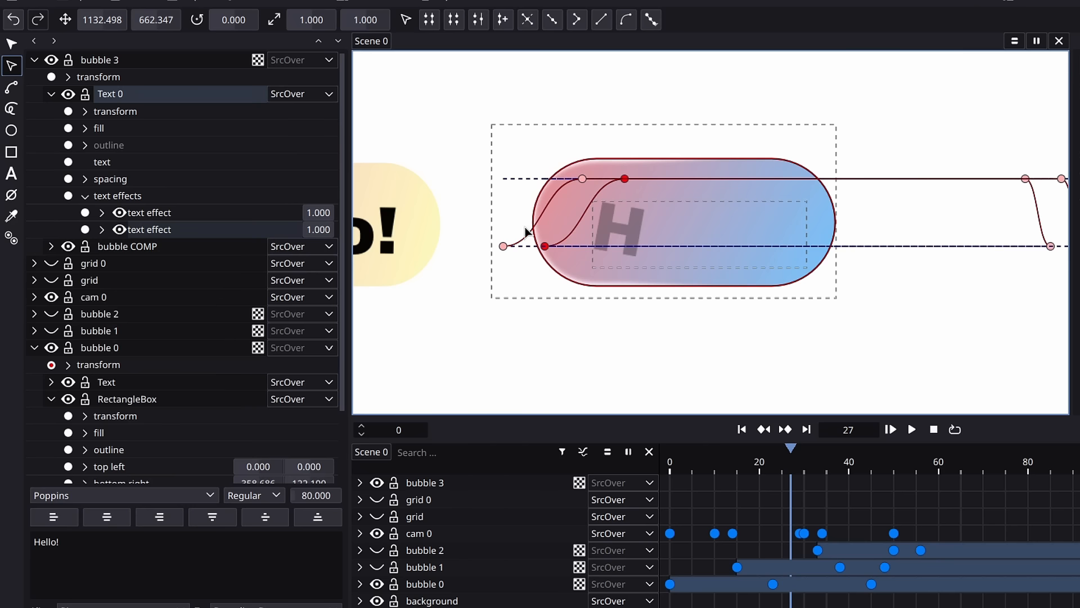
Shift both effects' left curve points together horizontally to test the reveal, and settle the first effect's points 1 and 2 at x about -111 and -16
left_click_drag(475, 163, 652, 282)
key("g")
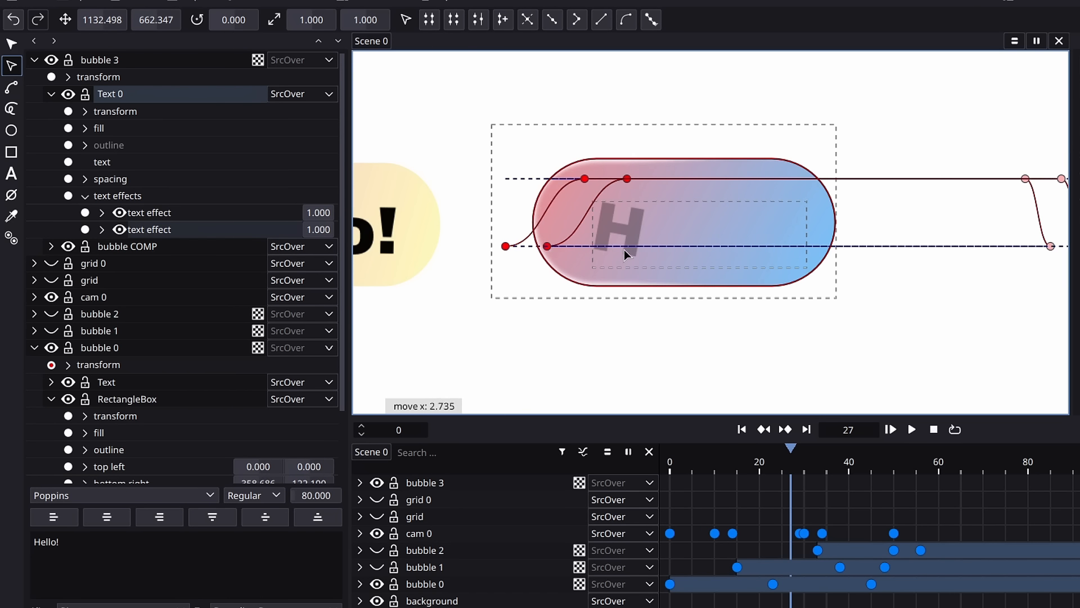
left_click(670, 248)
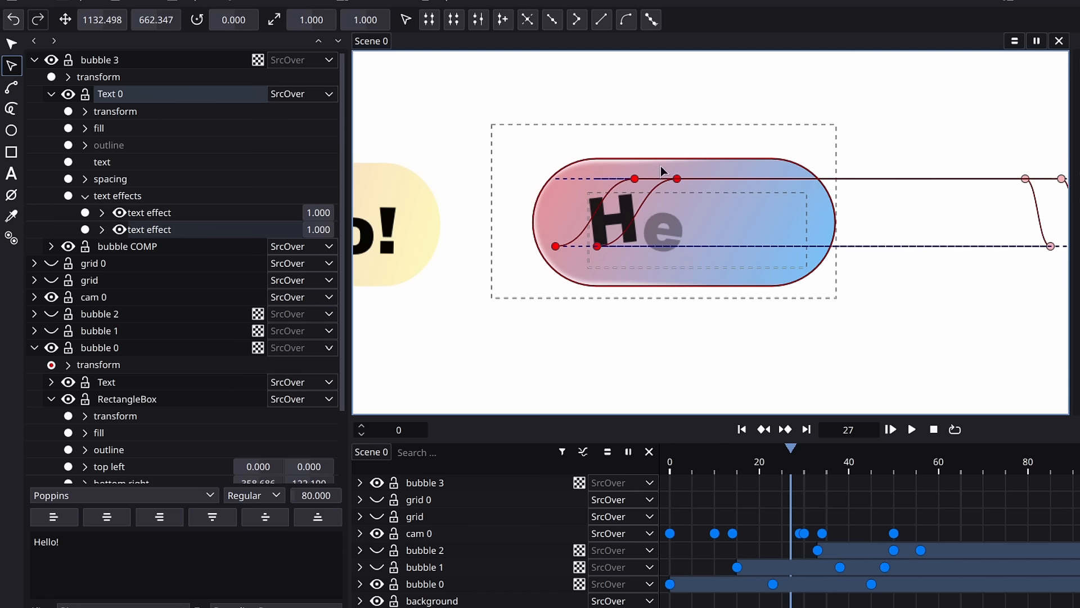
key("g")
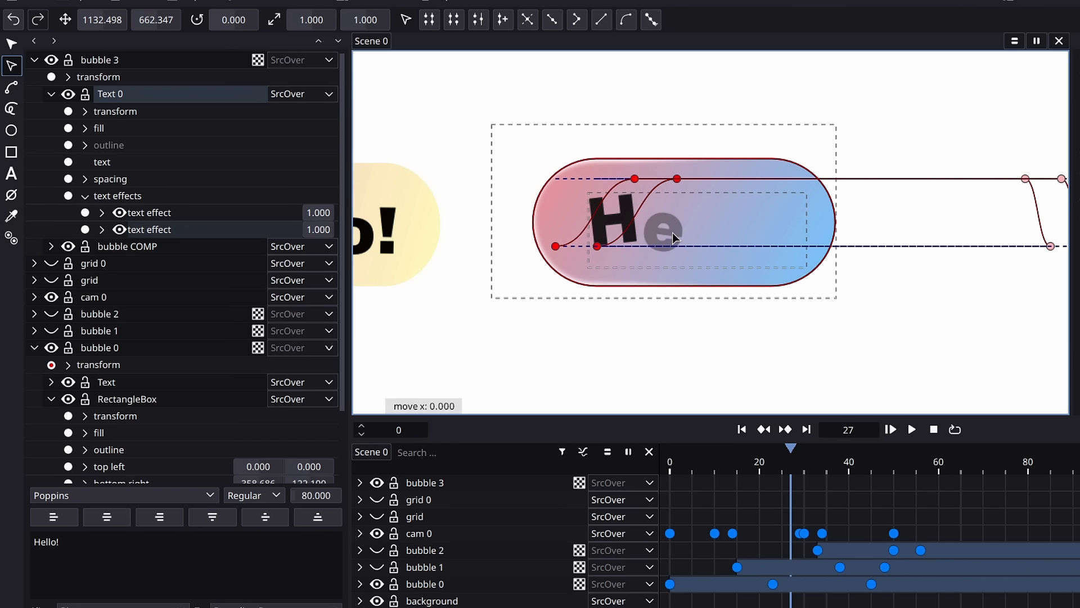
left_click(671, 212)
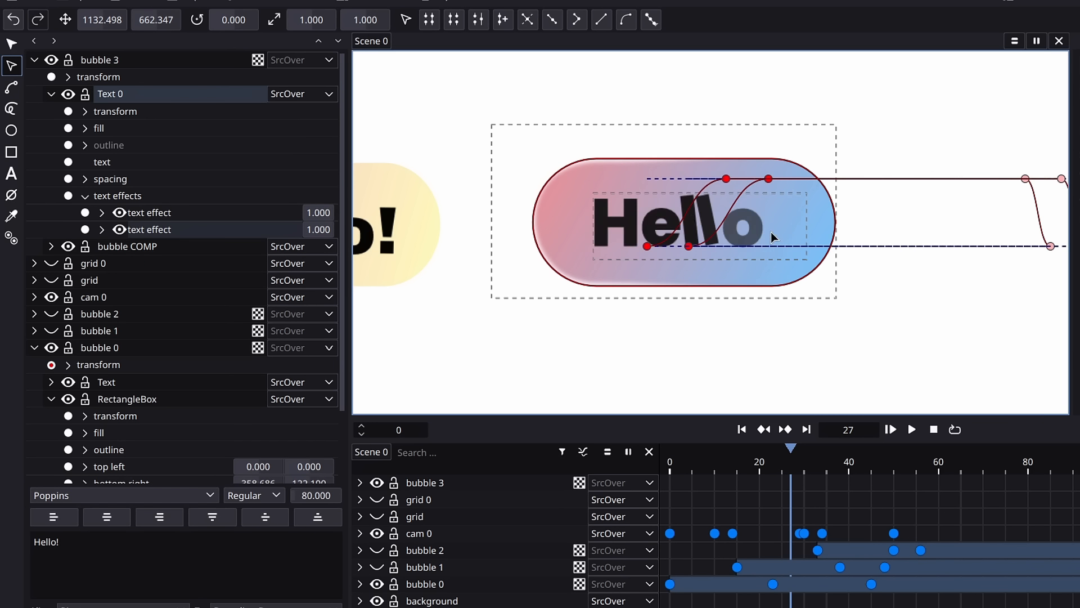
key("g")
left_click(601, 234)
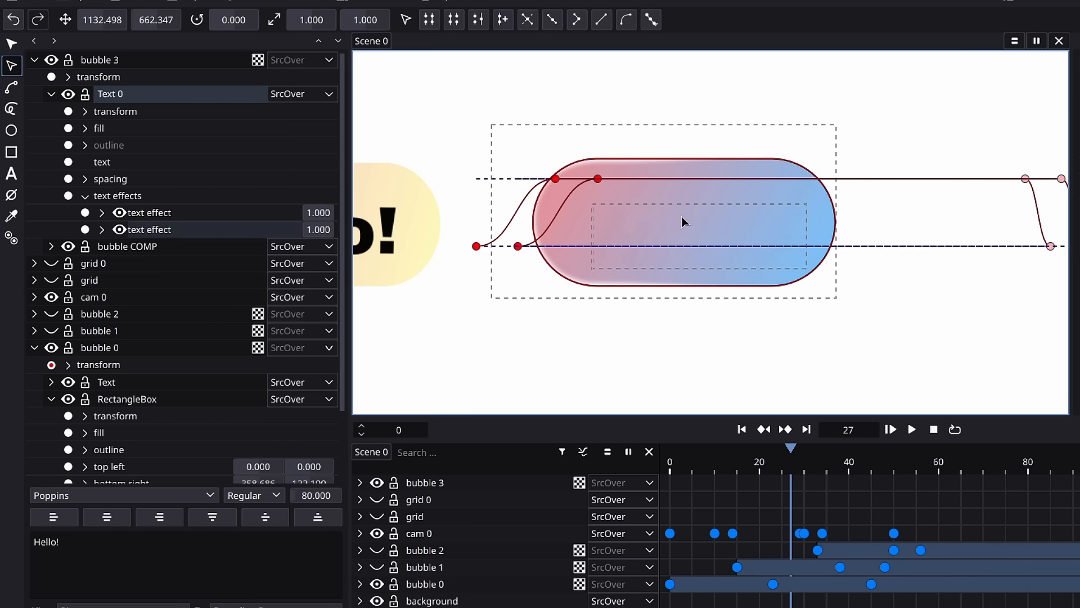
key("g")
left_click(635, 231)
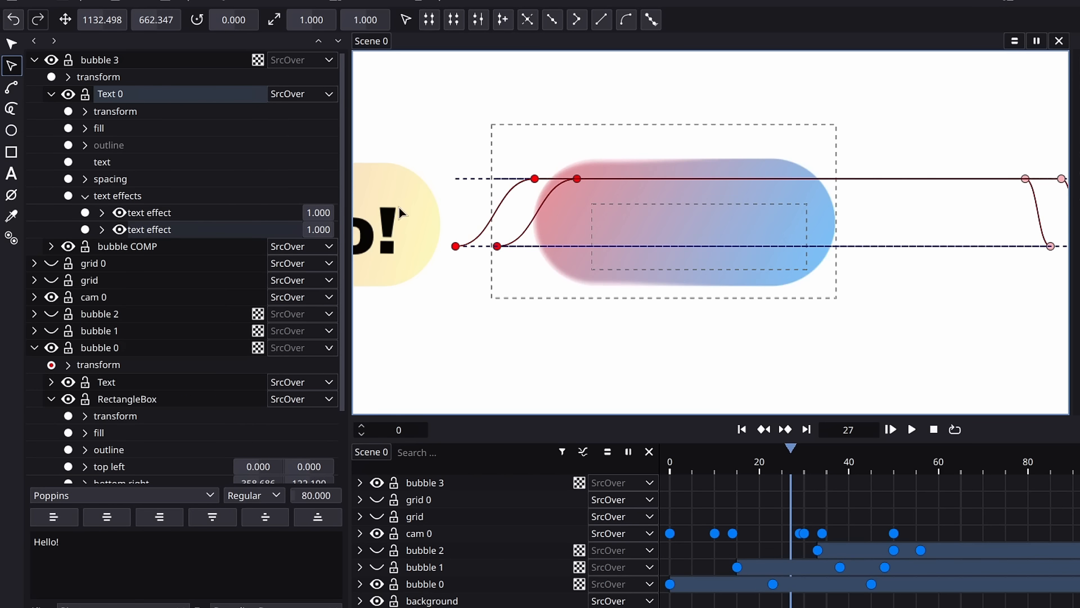
At frame 24, enable keyframing for the x values of points 1 and 2 in the first text effect's diminish settings
left_click(102, 212)
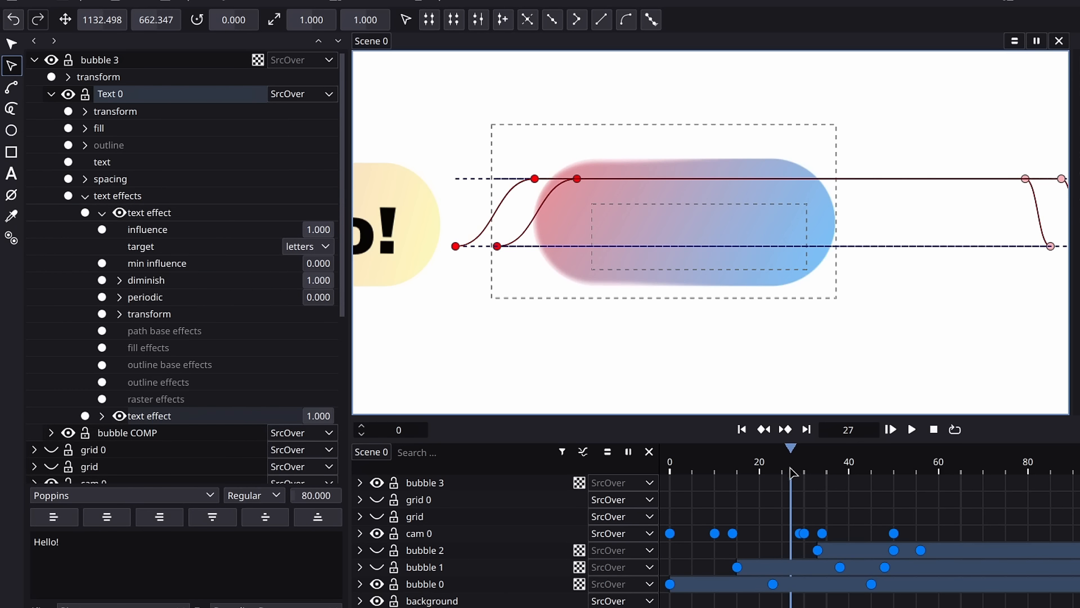
left_click_drag(790, 469, 781, 469)
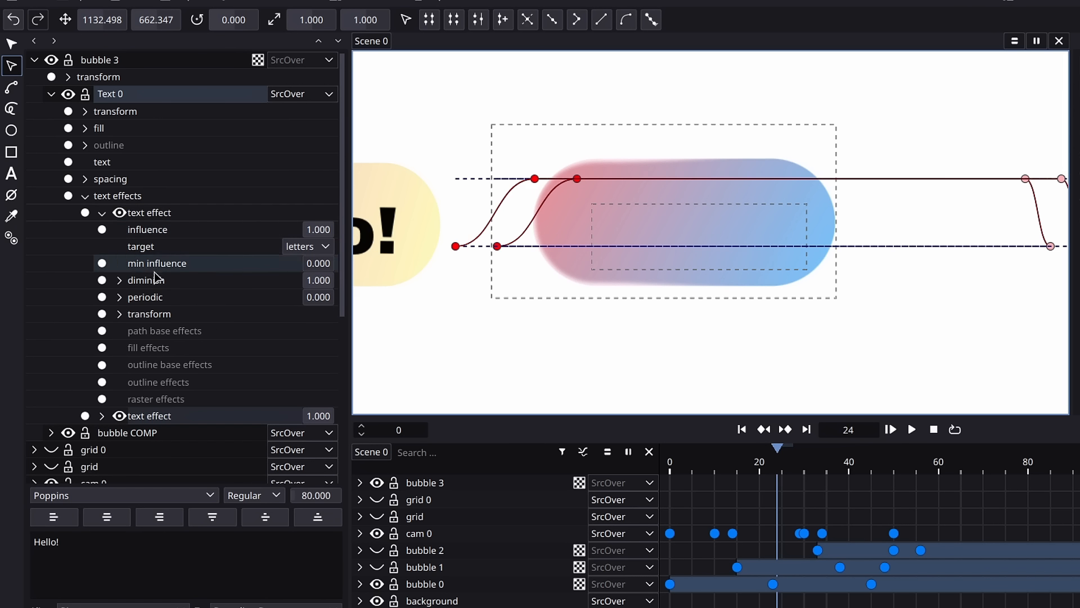
left_click(120, 281)
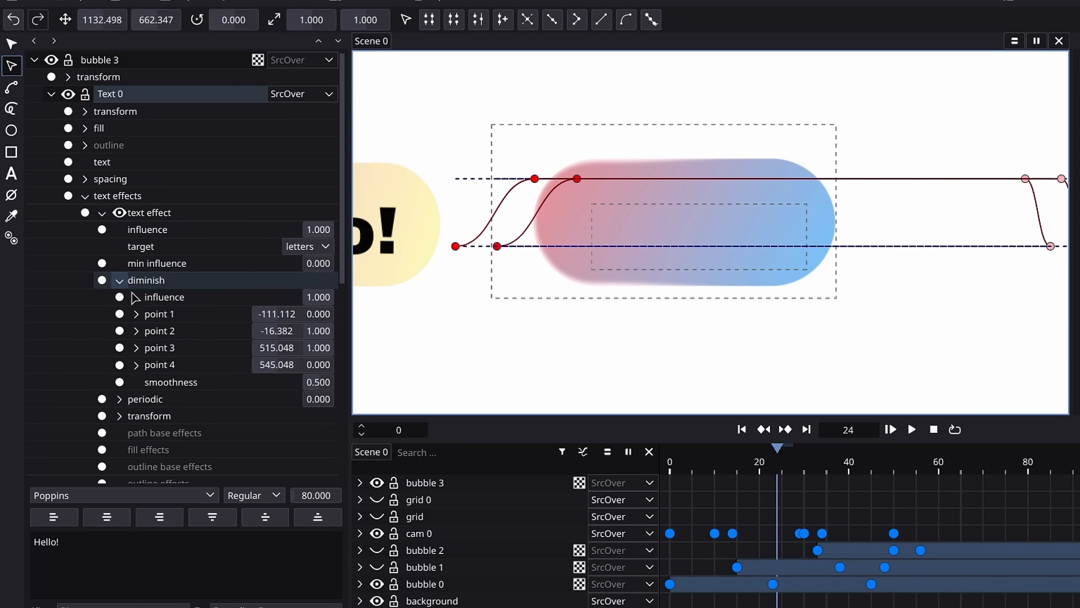
left_click(136, 315)
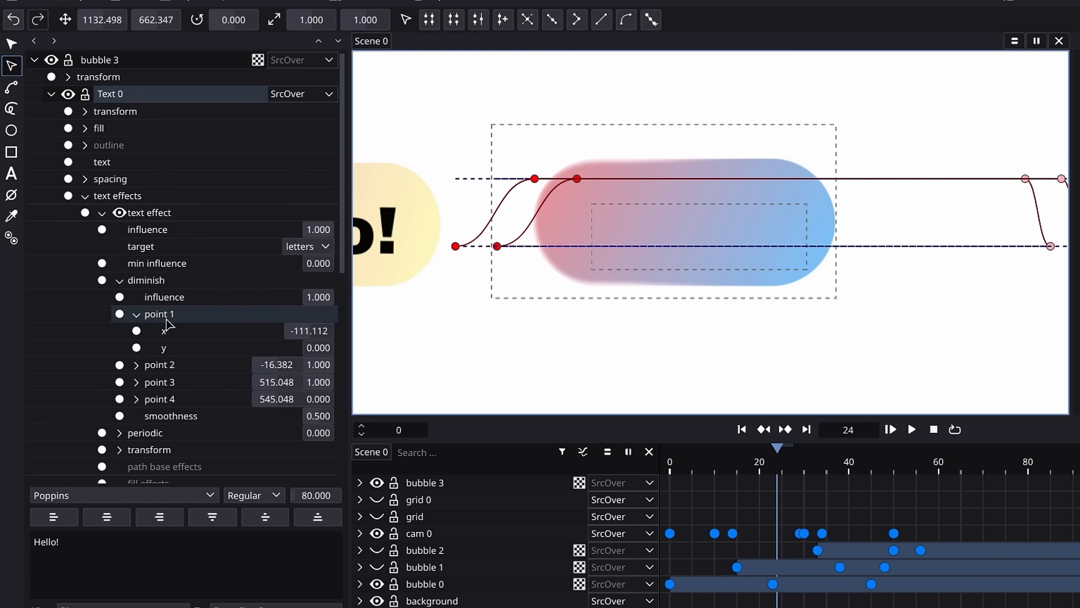
left_click(137, 330)
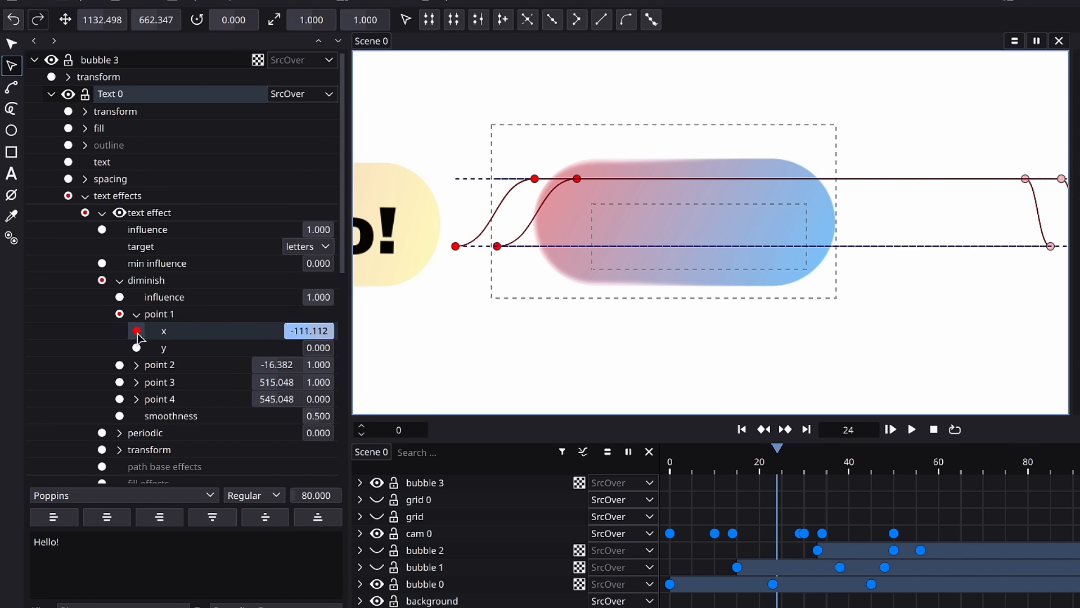
left_click(138, 315)
left_click(136, 332)
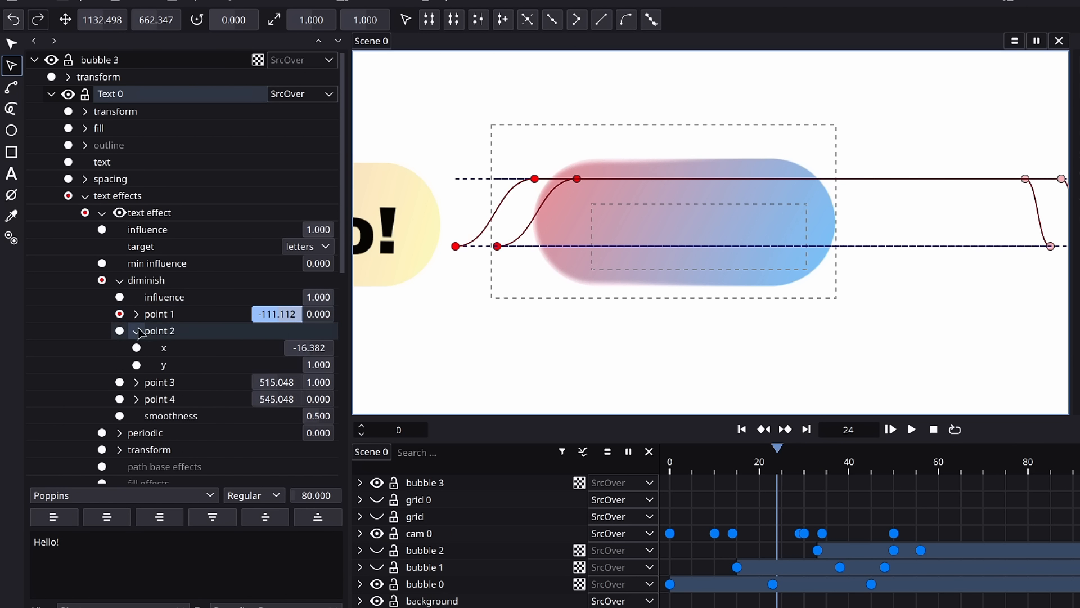
left_click(136, 348)
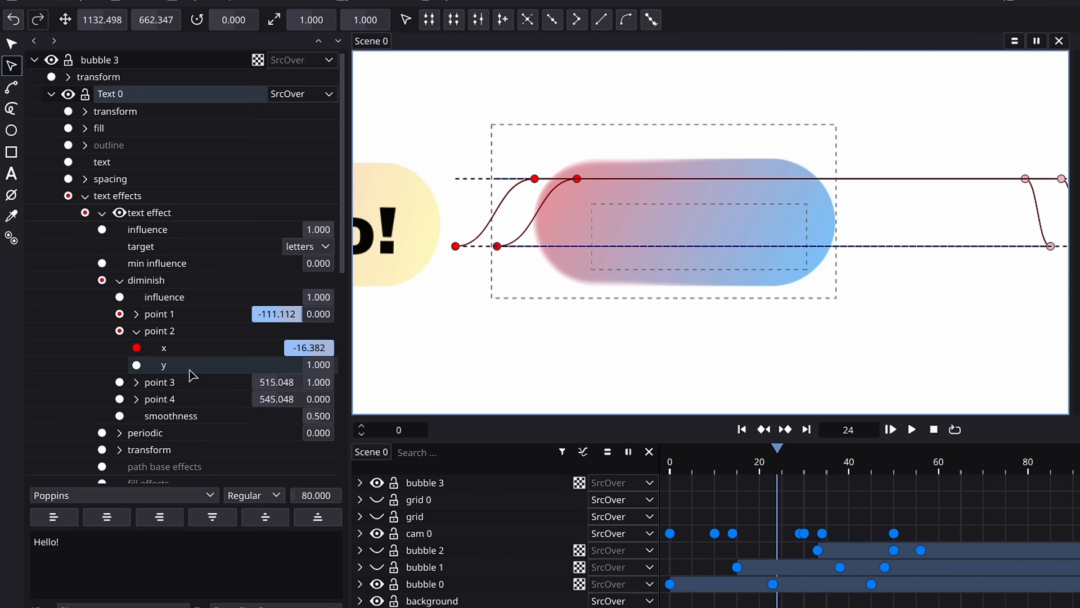
At frame 24, enable keyframing for the x value of point 1 in the second text effect's diminish settings
left_click(137, 333)
left_click(119, 280)
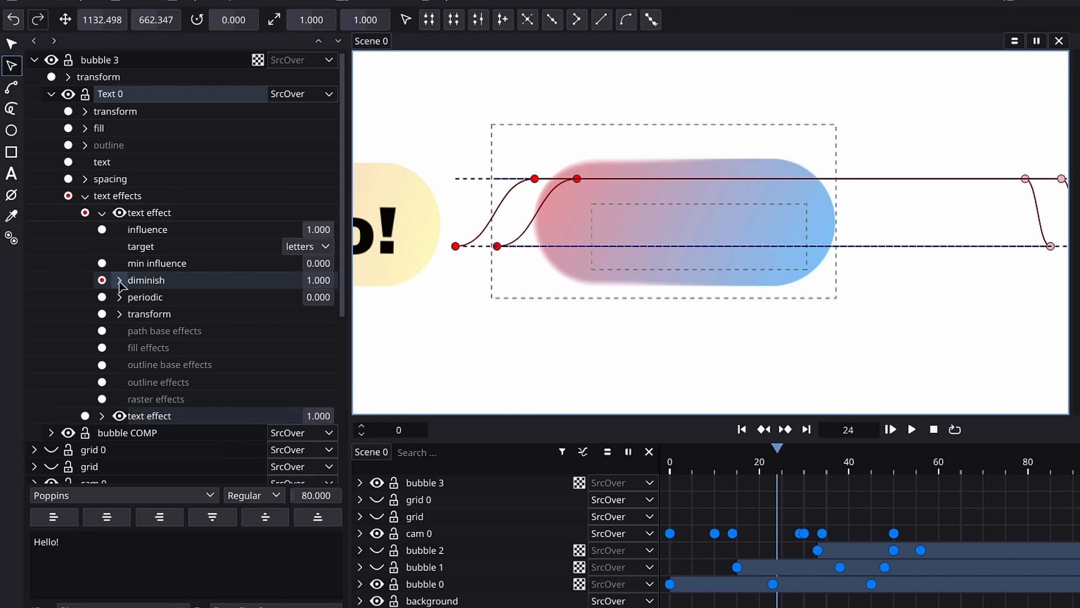
left_click(102, 215)
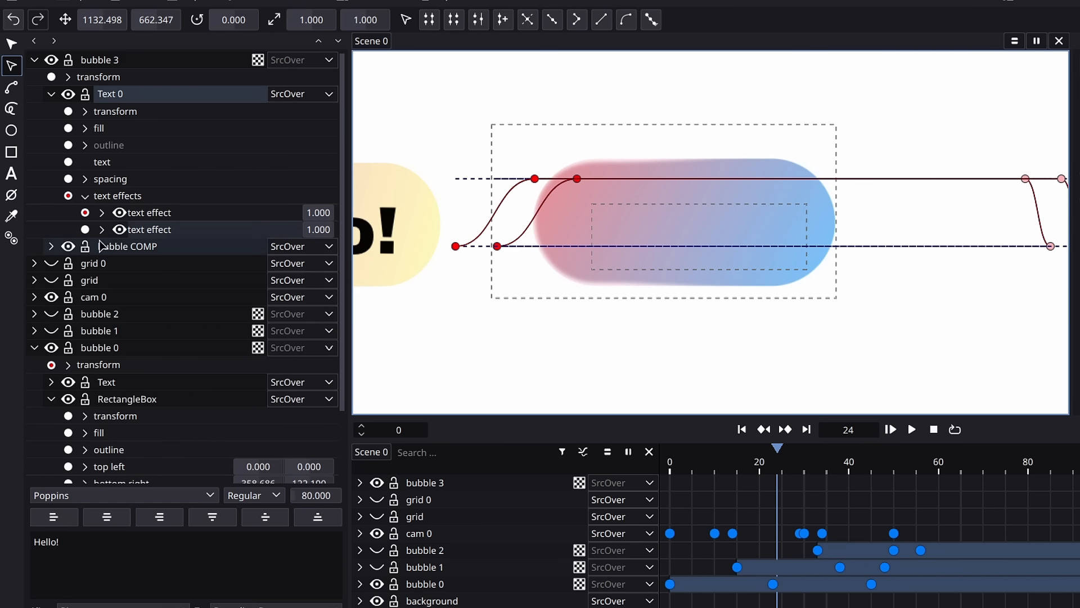
left_click(102, 229)
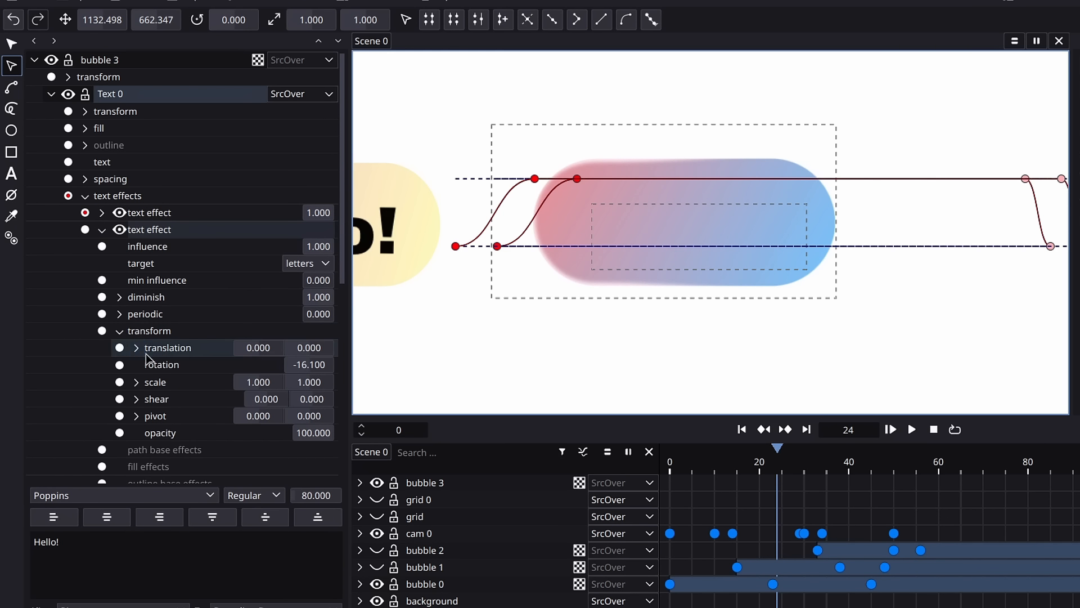
left_click(120, 331)
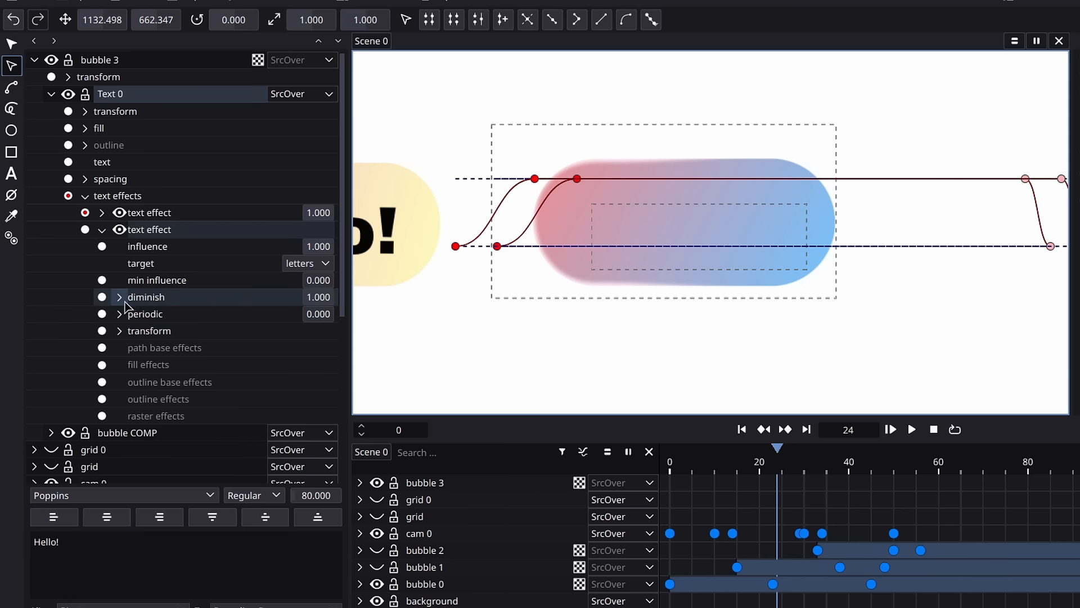
left_click(120, 296)
left_click(134, 336)
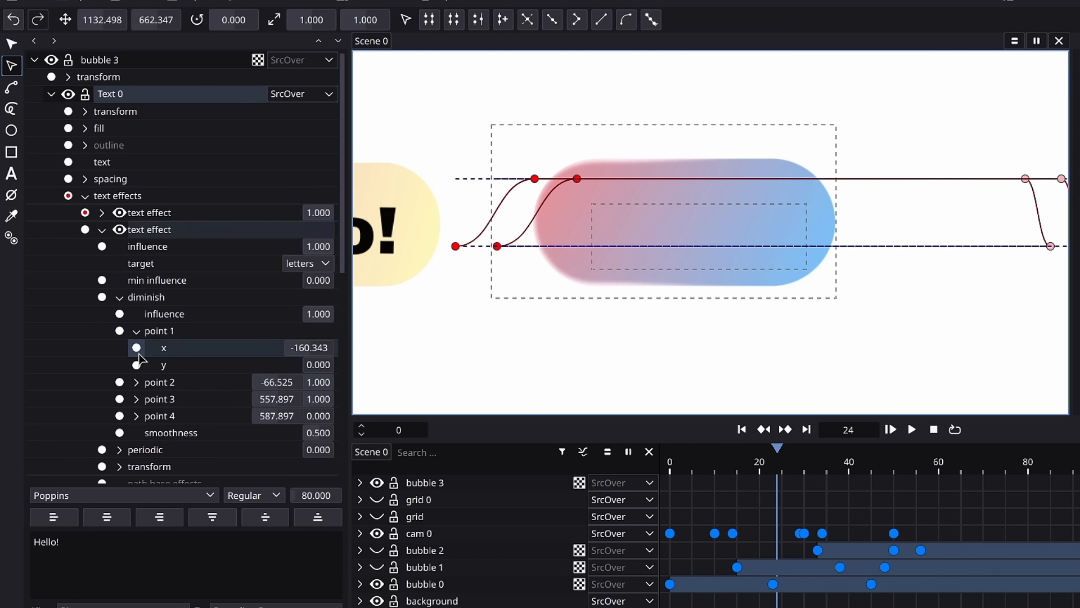
left_click(136, 348)
Enable keyframing for the x value of point 2 in the second text effect's diminish settings, and collapse the effect
left_click(137, 331)
left_click(136, 348)
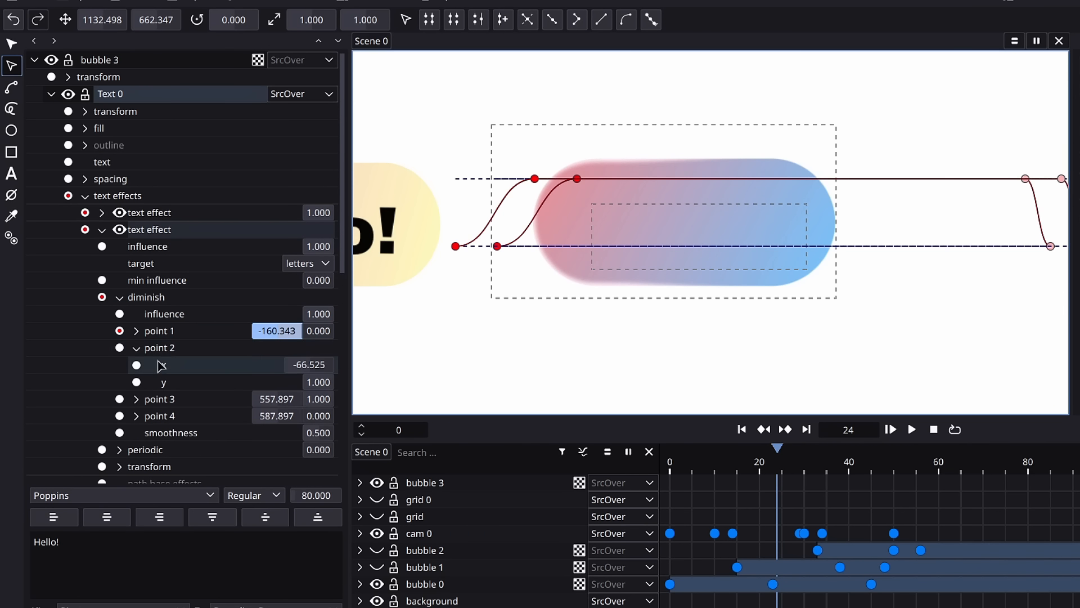
left_click(137, 364)
left_click(136, 348)
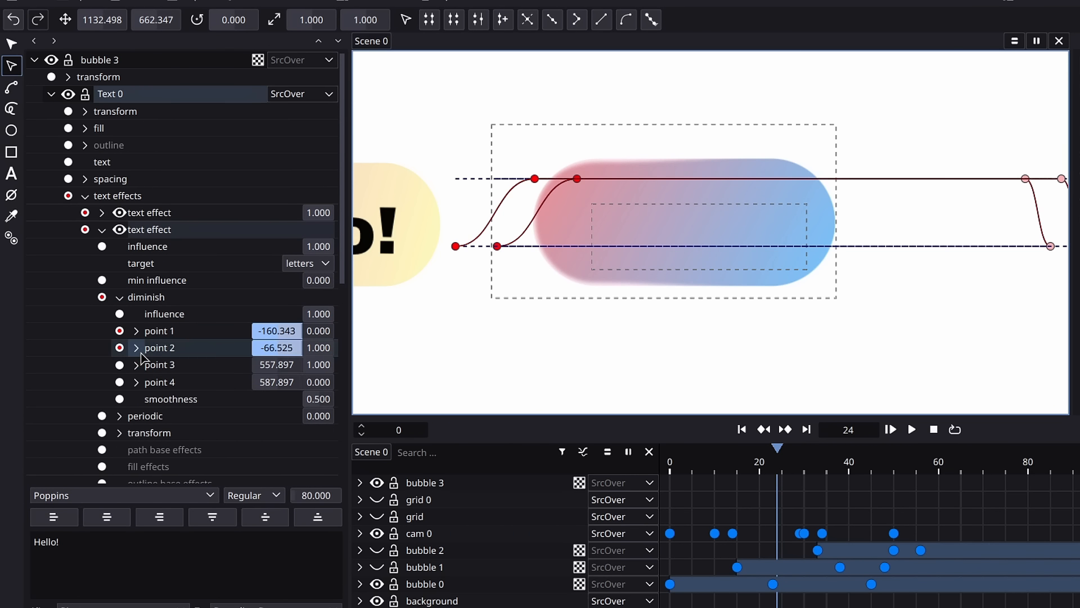
left_click(120, 298)
left_click(102, 229)
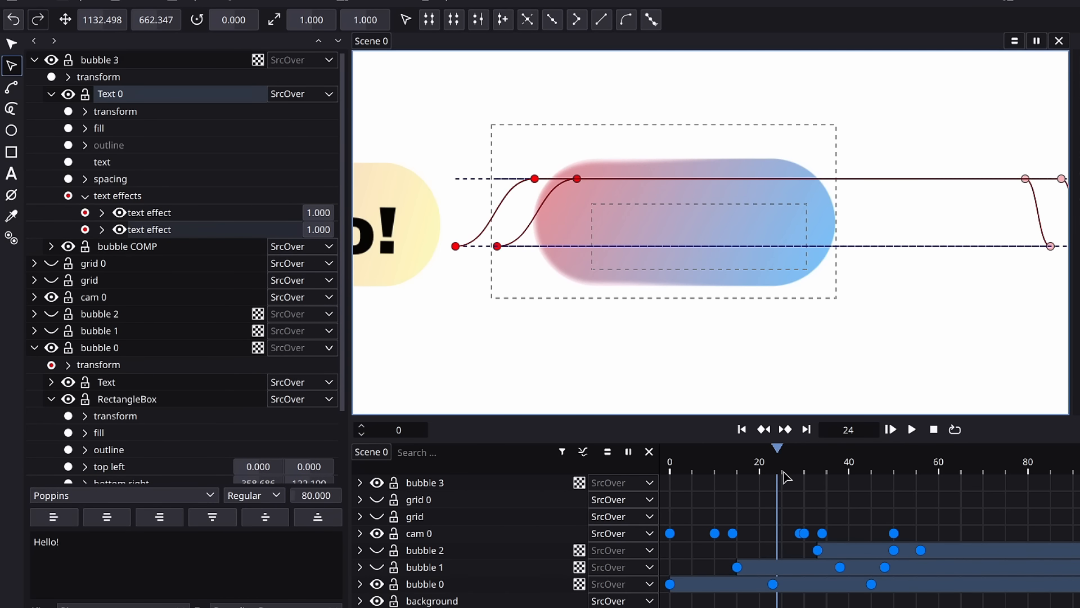
At frame 48, move both text effects' left curve points horizontally beyond the right edge of bubble 3
left_click_drag(786, 476, 885, 470)
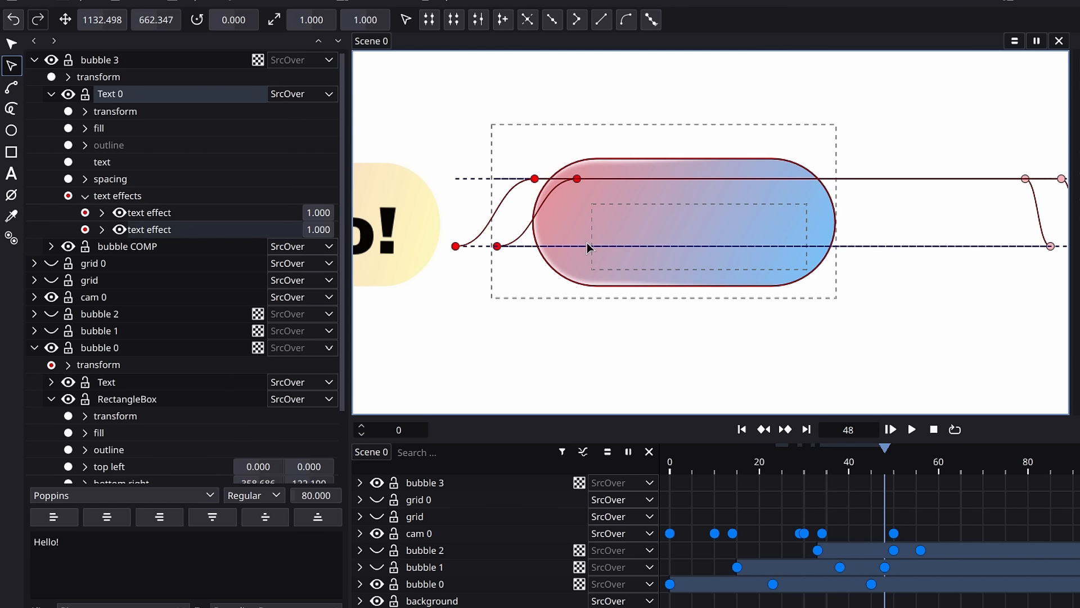
key("g")
key("x")
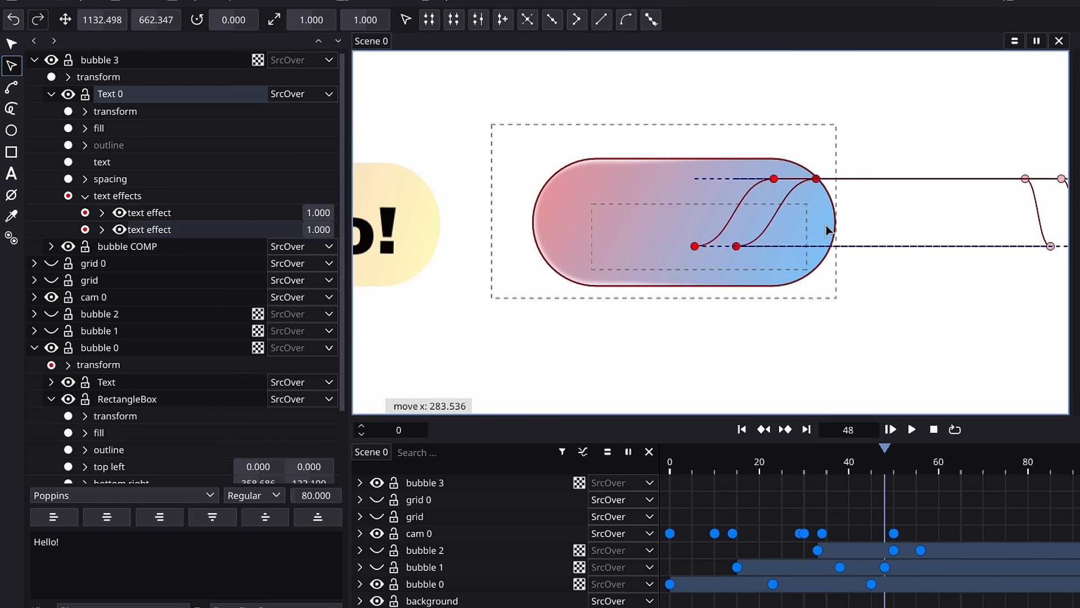
left_click(1004, 215)
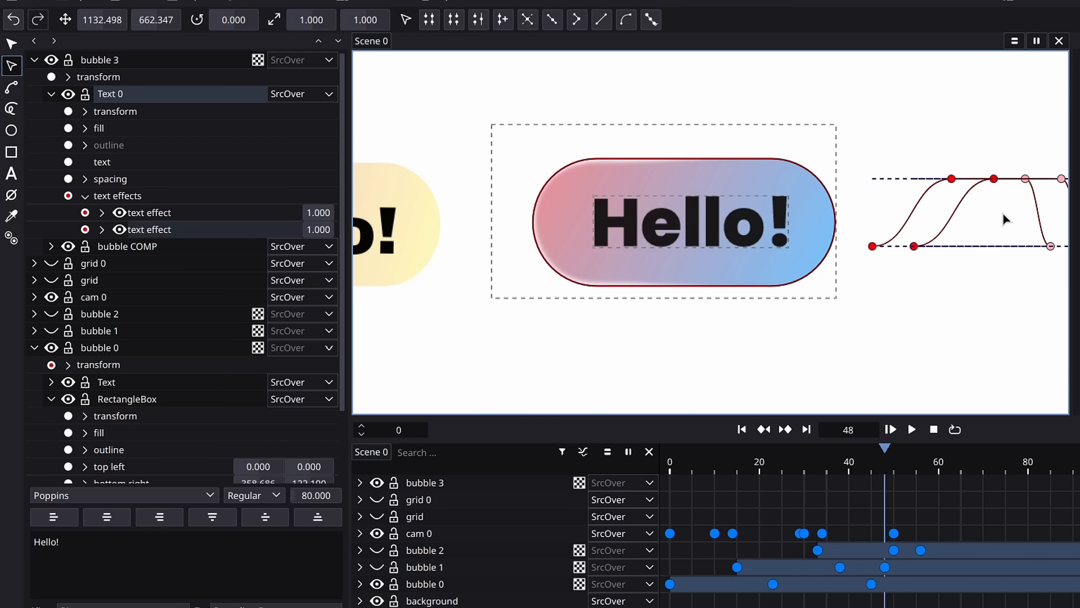
Scrub the timeline between about frames 17 and 48 to compare the letter reveals of bubble 3 and bubble 0
left_click_drag(869, 469, 778, 498)
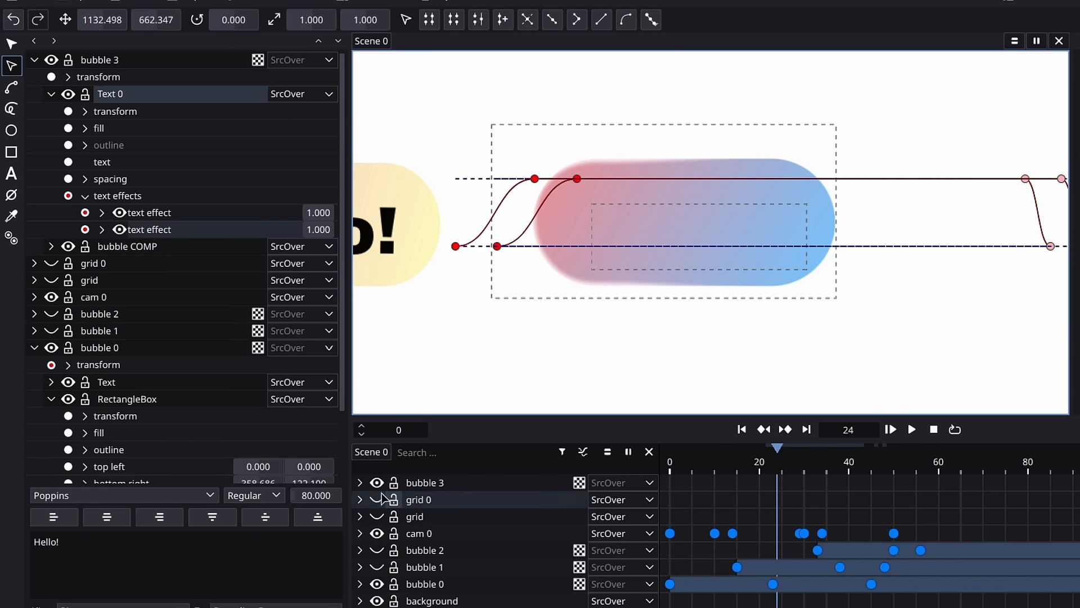
left_click(360, 483)
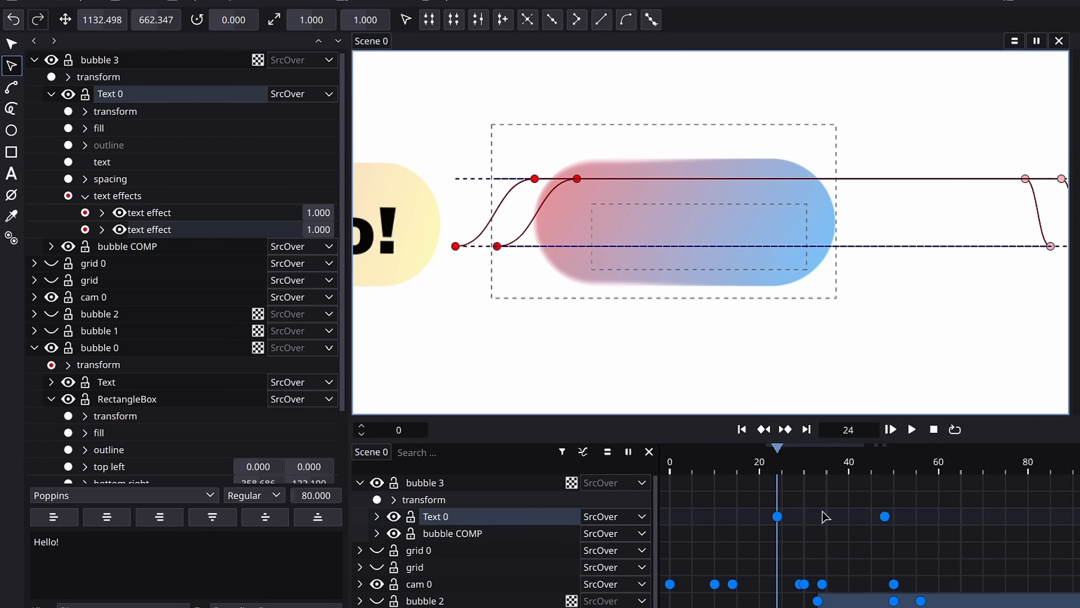
left_click_drag(766, 473, 749, 473)
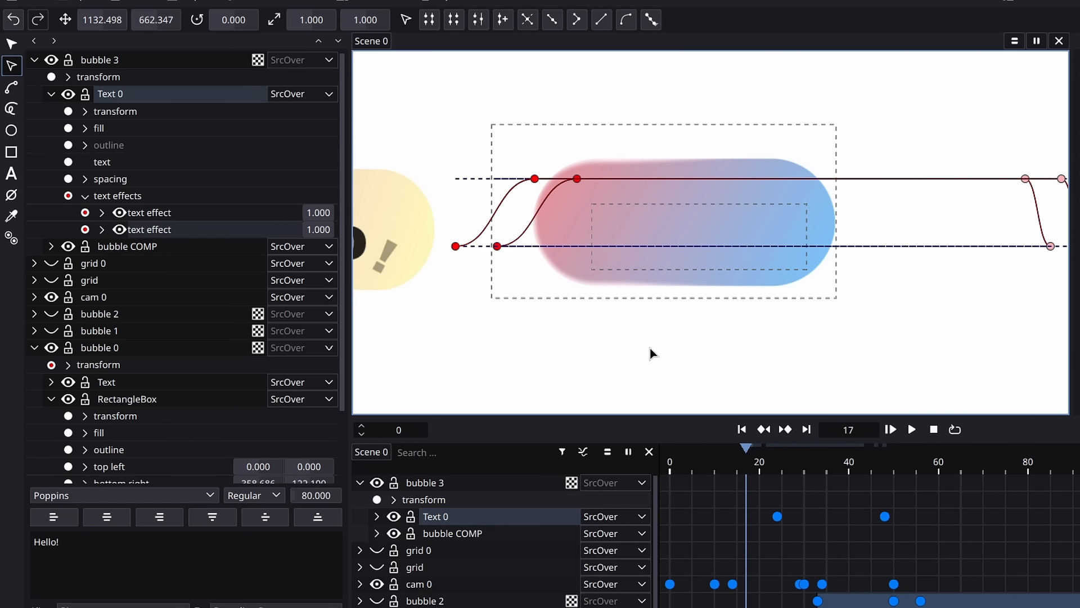
left_click_drag(650, 347, 908, 333)
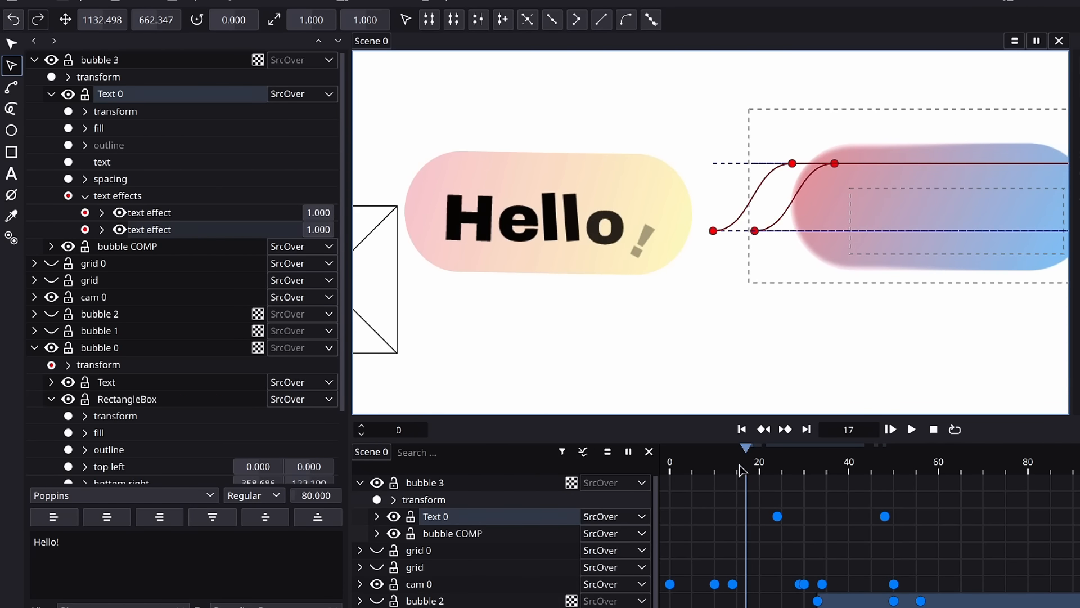
left_click_drag(741, 470, 795, 470)
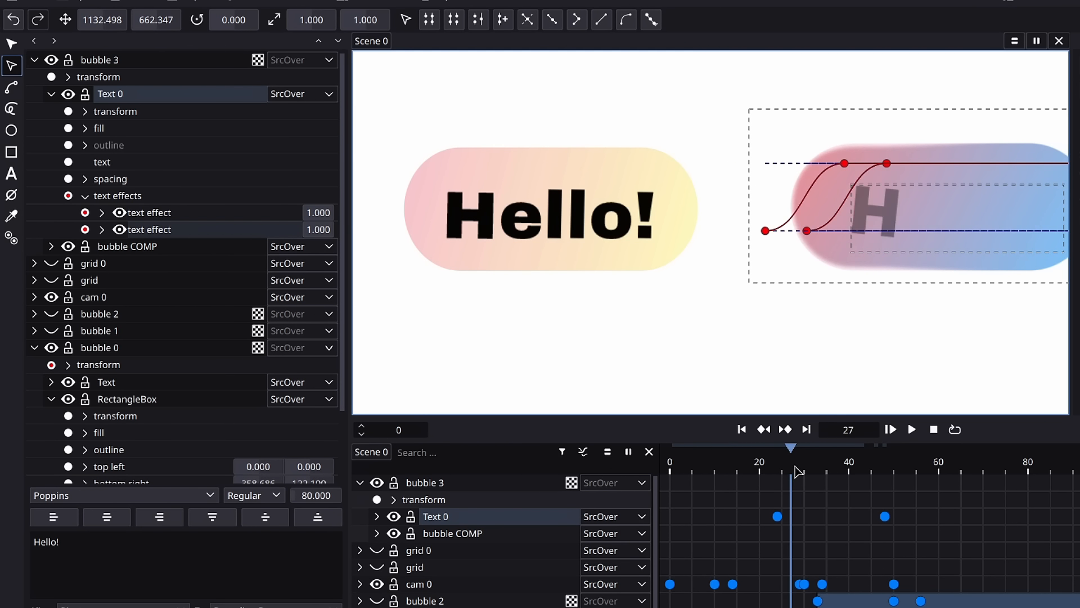
At frame 28, enable keyframing for the rotation and scale of the bubble 3 group
left_click(798, 471)
left_click_drag(871, 283, 653, 306)
left_click(51, 94)
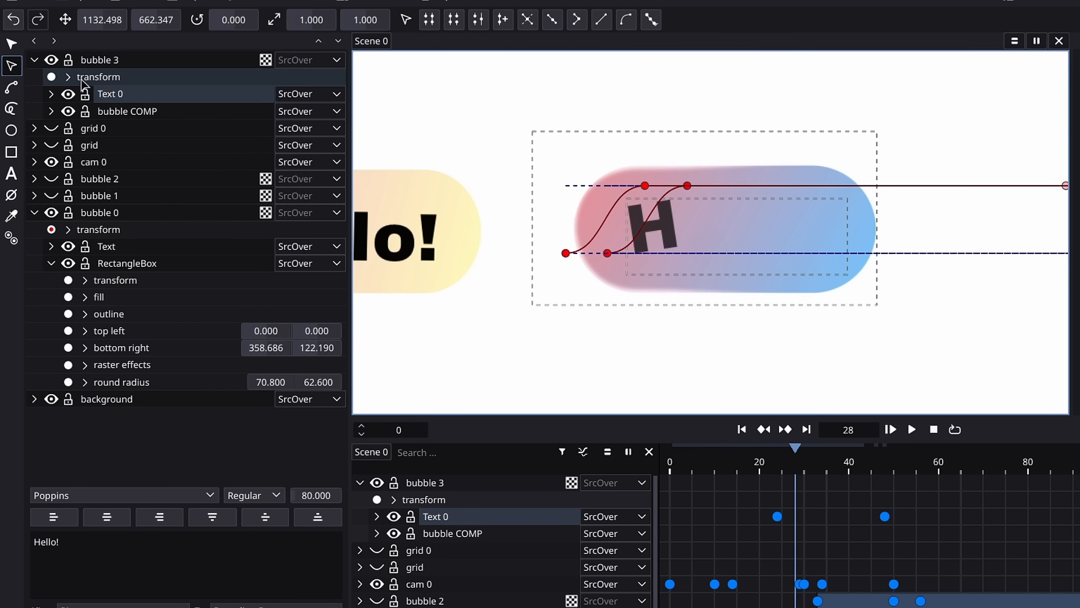
left_click(94, 62)
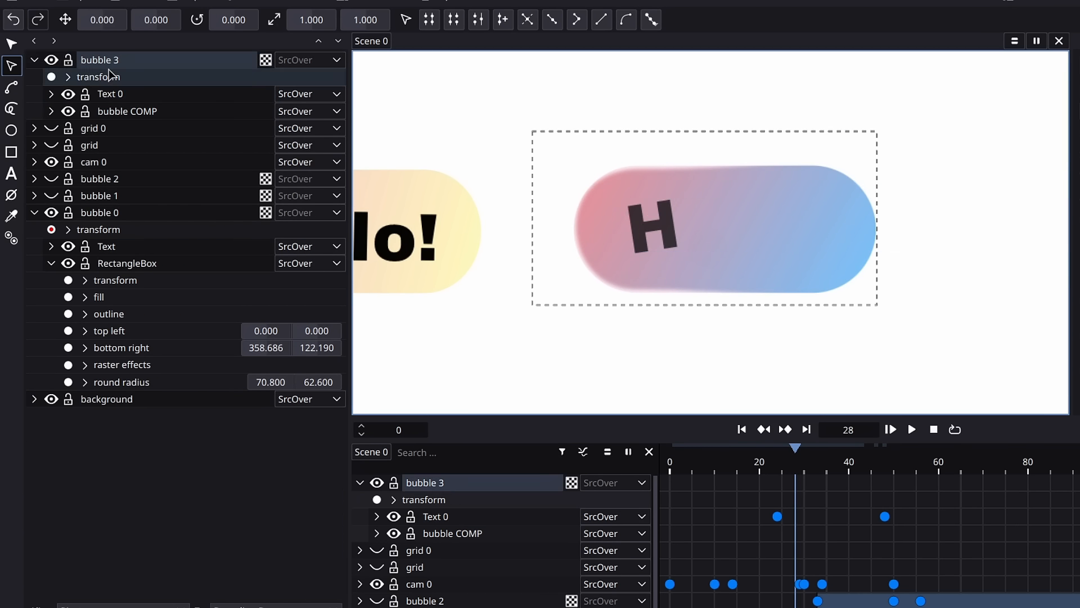
left_click(67, 77)
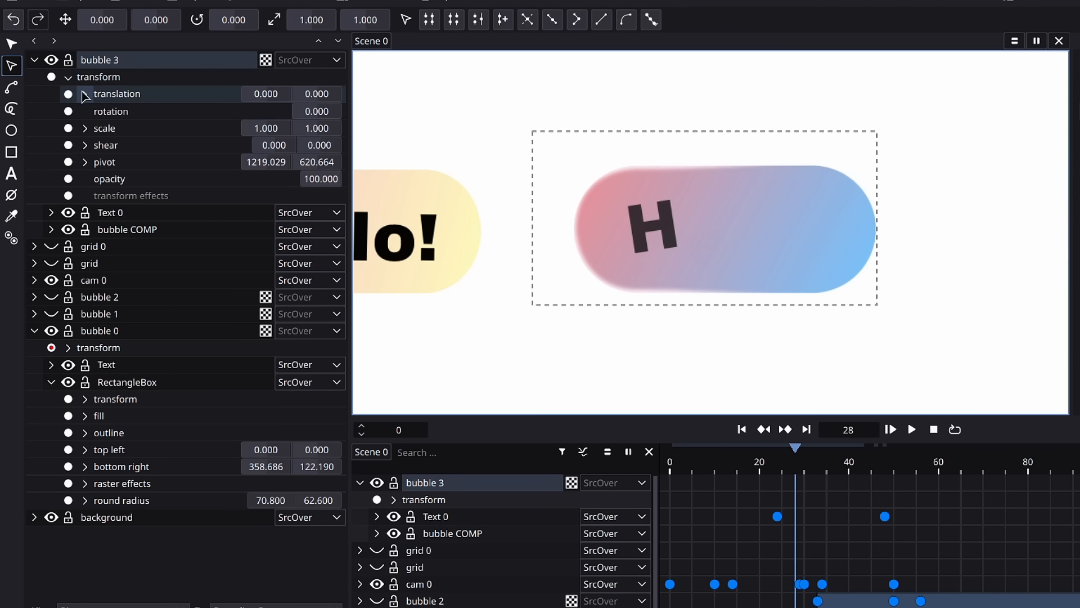
left_click(68, 112)
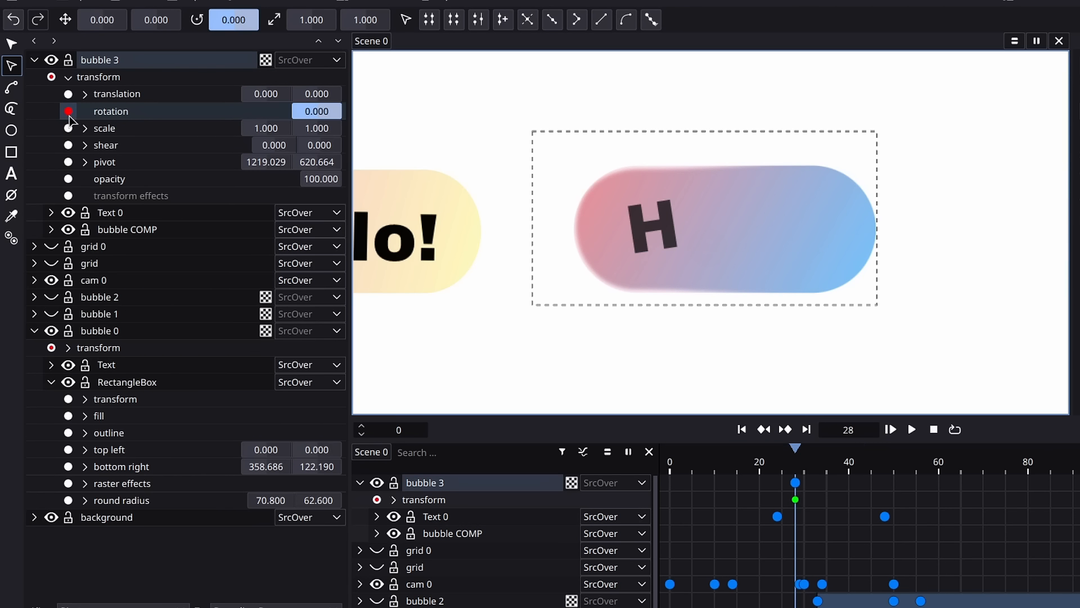
left_click(68, 129)
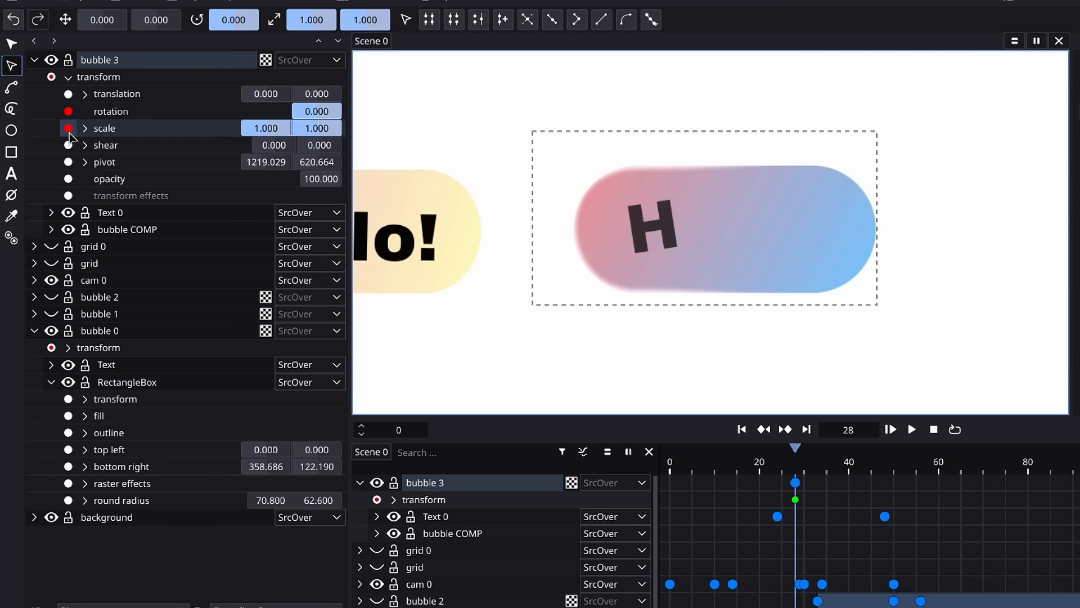
At frame 4, move bubble 3's pivot and align it to the left and bottom edges of its bounding box
left_click_drag(799, 476, 691, 487)
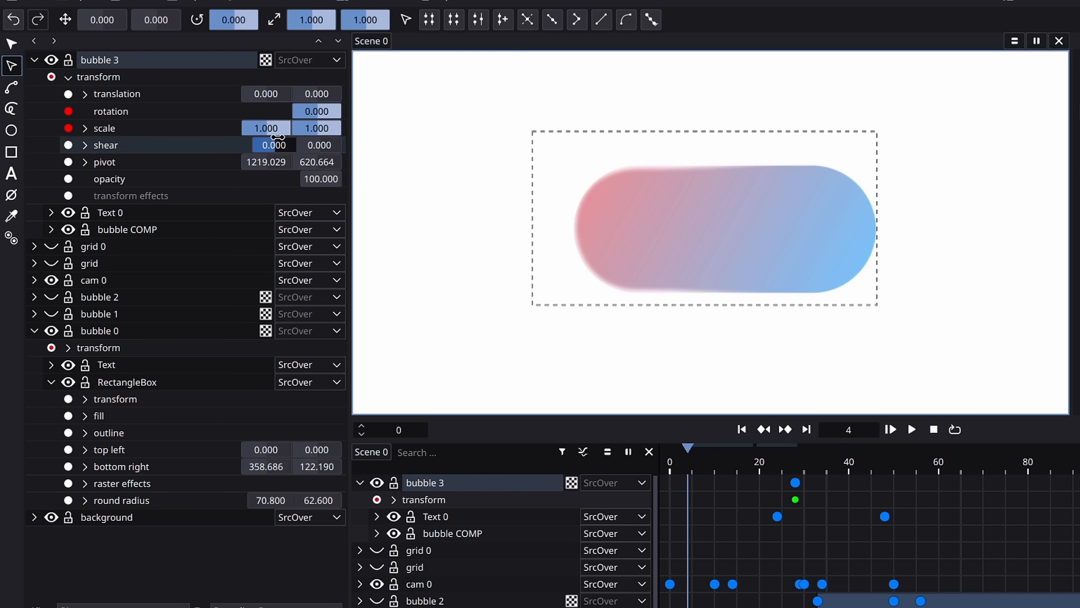
left_click(13, 49)
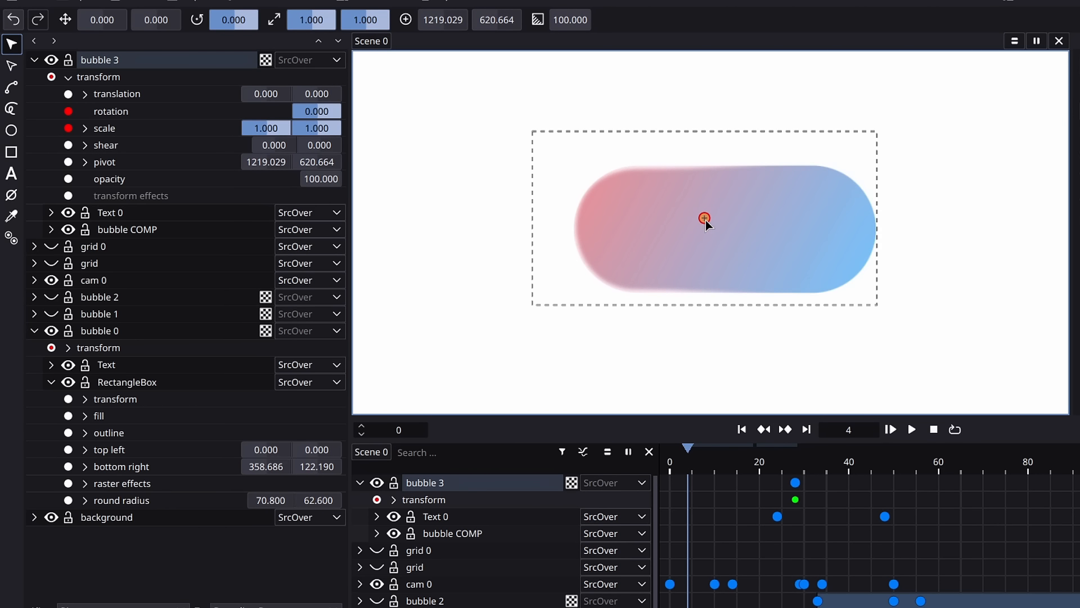
mouse_move(705, 220)
left_mouse_down()
mouse_move(662, 261)
mouse_move(571, 286)
left_mouse_up()
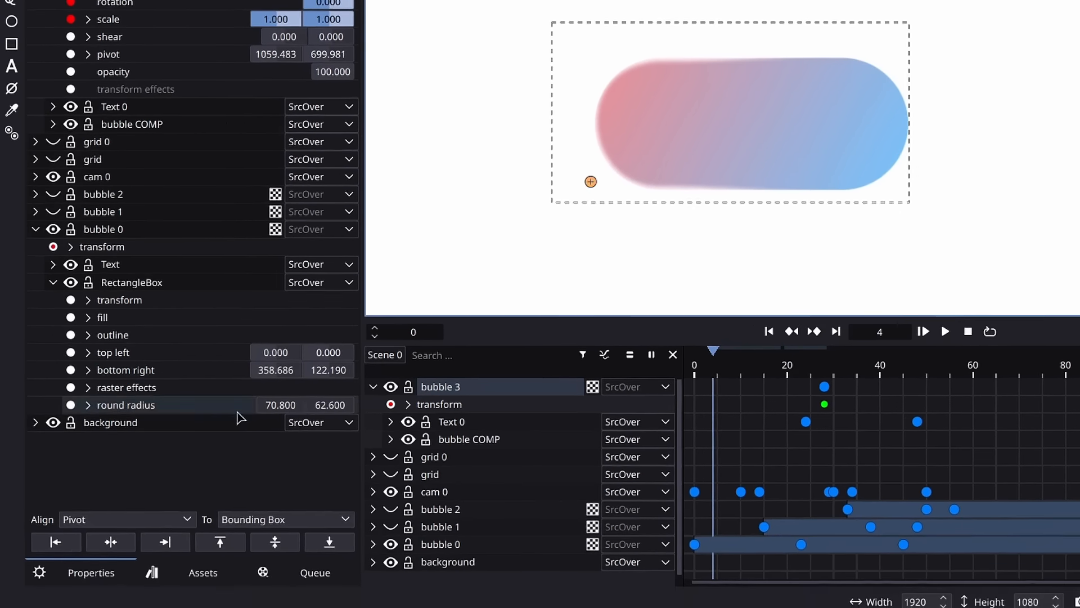
left_click(162, 517)
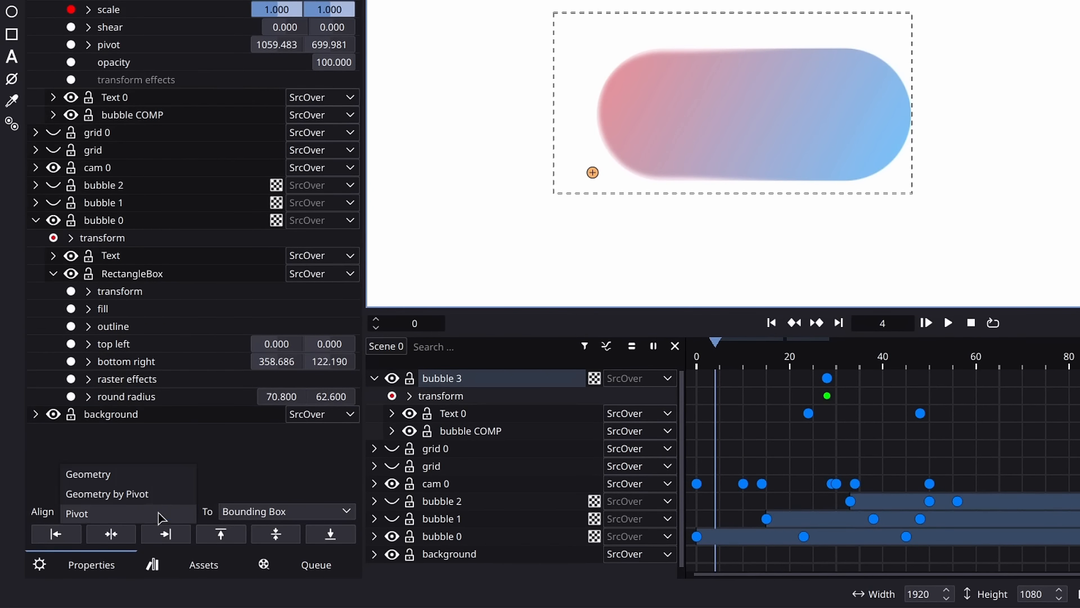
left_click(100, 516)
left_click(56, 533)
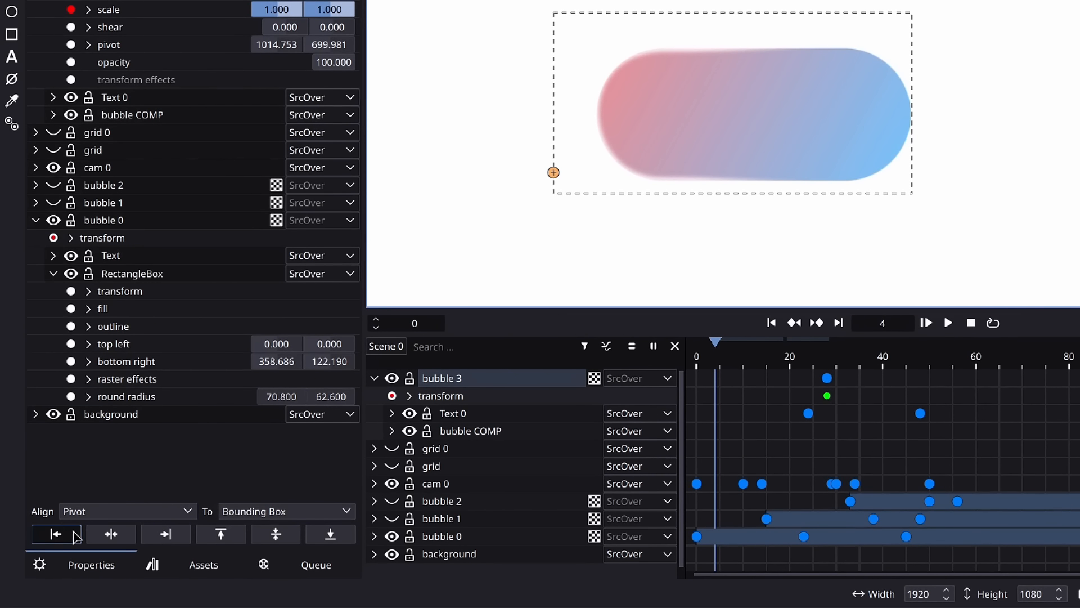
left_click(332, 536)
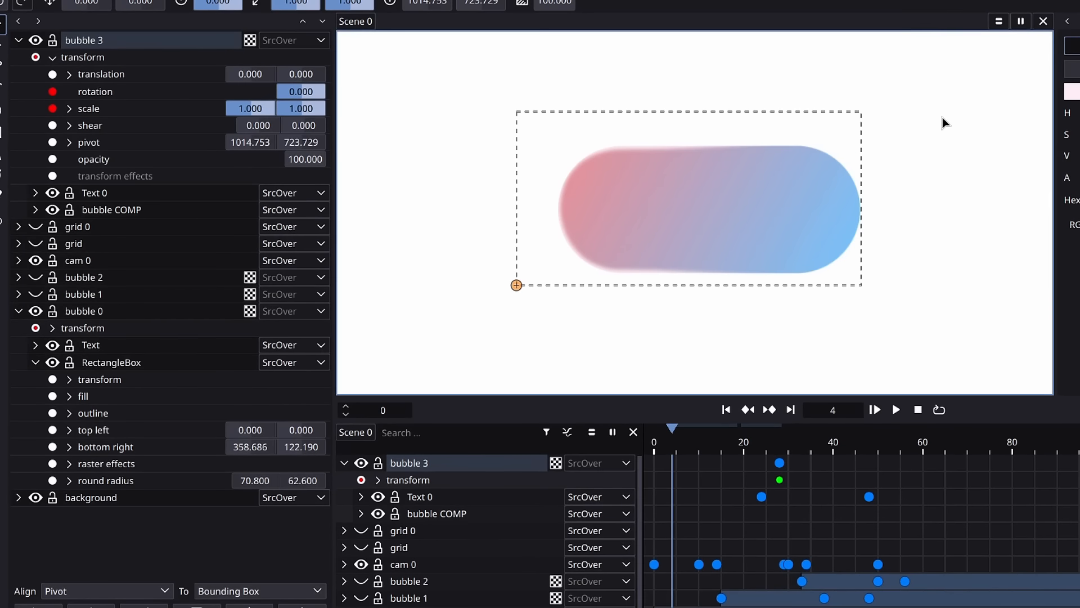
Rotate bubble 3 to about 30.68 and scale it to about 0.056 at frame 4, and scrub forward to preview the growth
key("r")
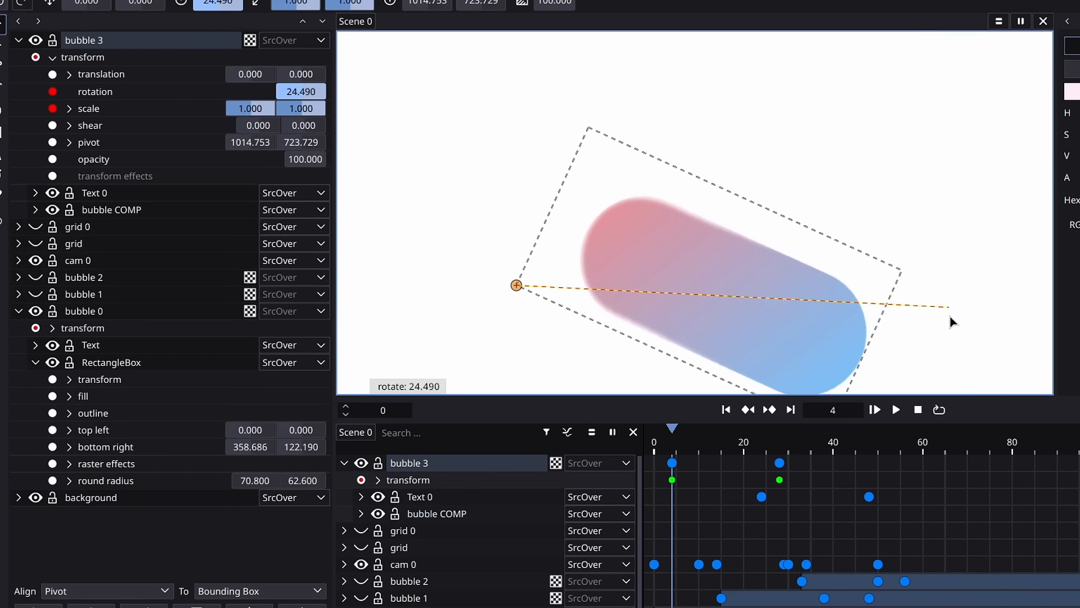
left_click(948, 360)
key("s")
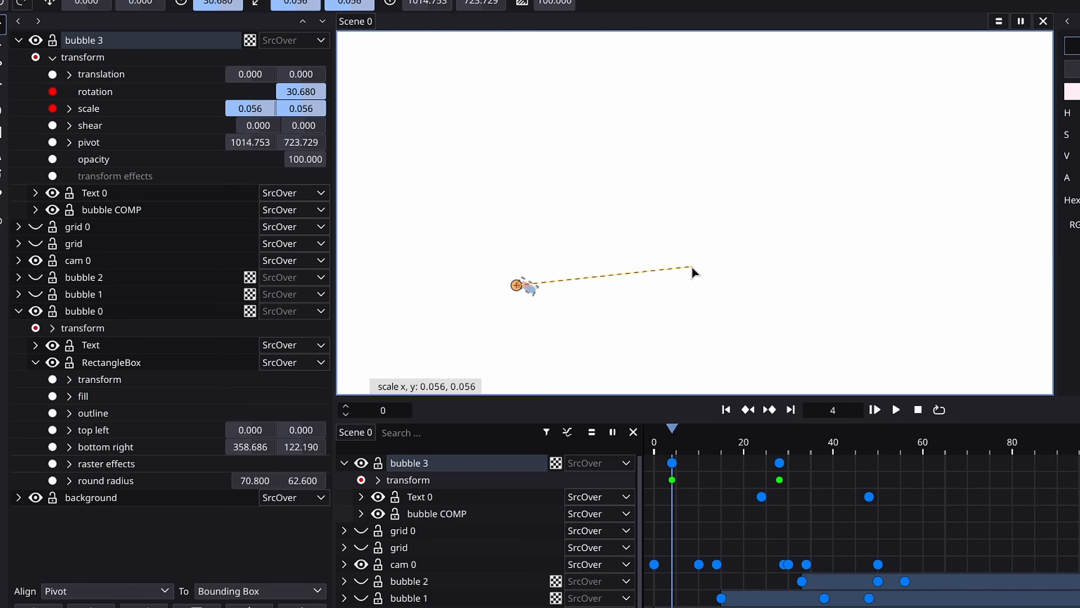
left_click(692, 269)
left_click_drag(692, 457, 805, 449)
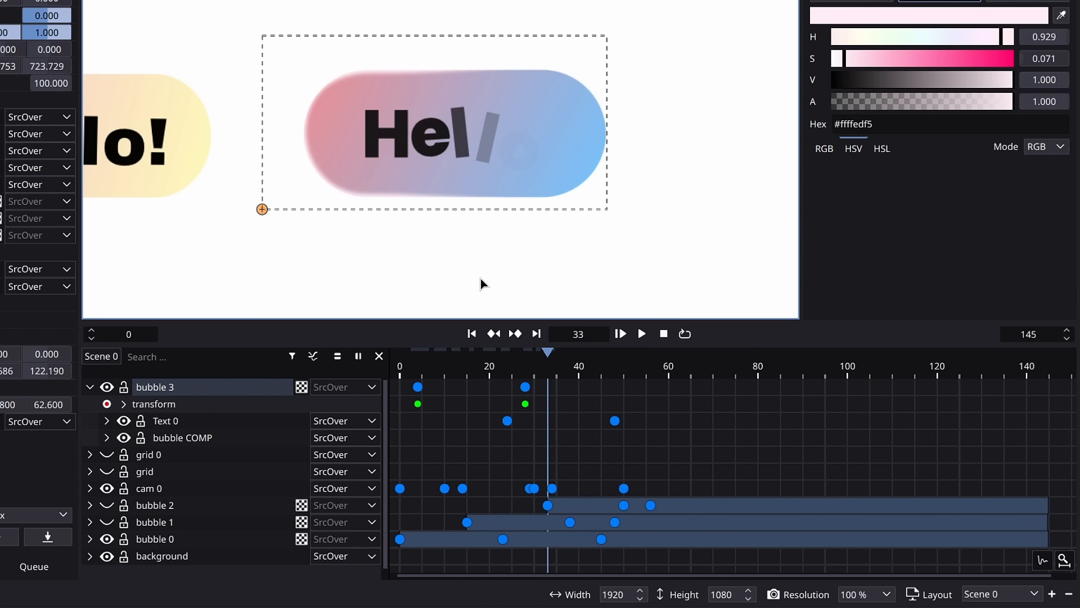
Show the x and y scale curves of bubble 3 in an enlarged graph editor and select their keyframes
left_click(123, 404)
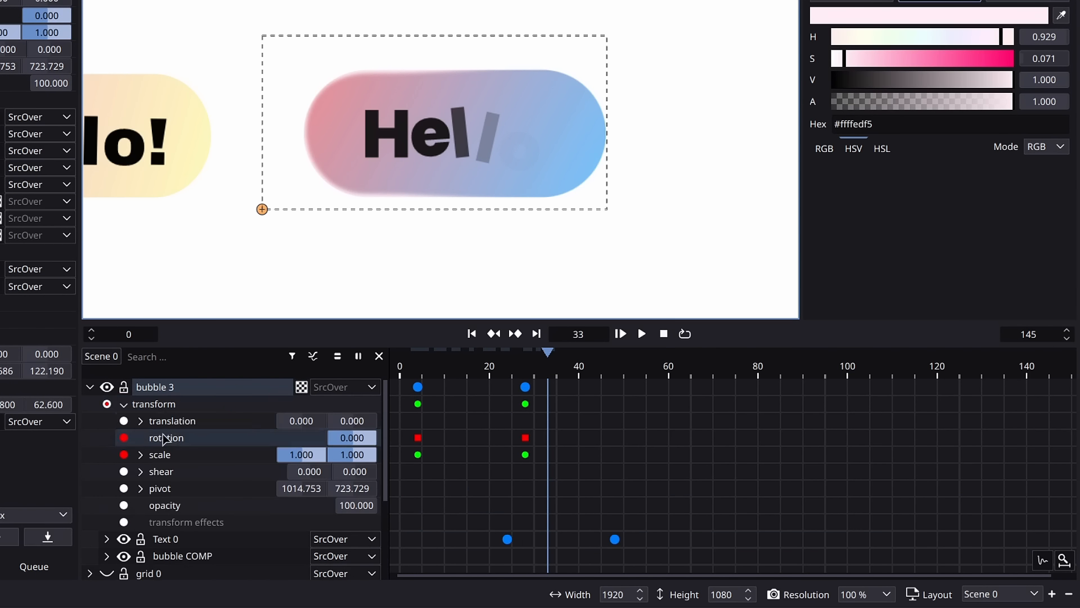
left_click(141, 455)
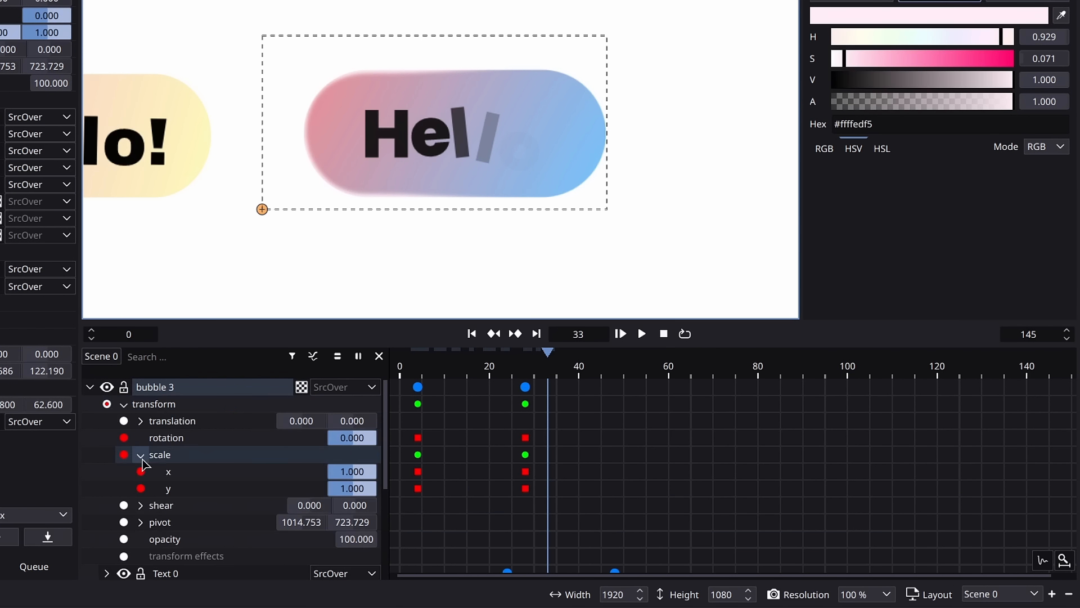
left_click(313, 355)
left_click_drag(335, 320, 330, 224)
left_click(185, 377)
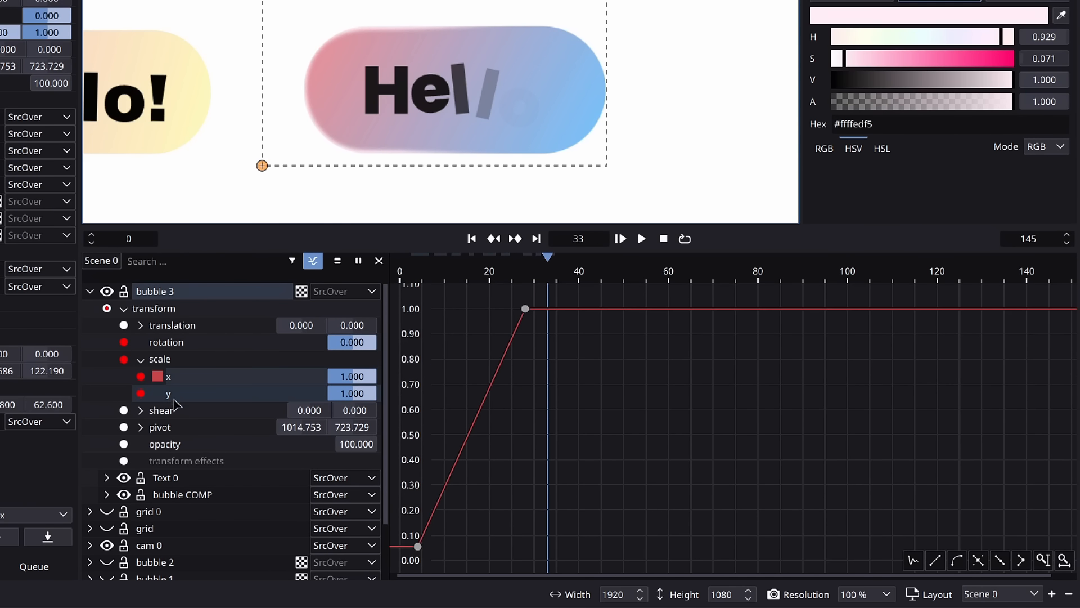
left_click(176, 394)
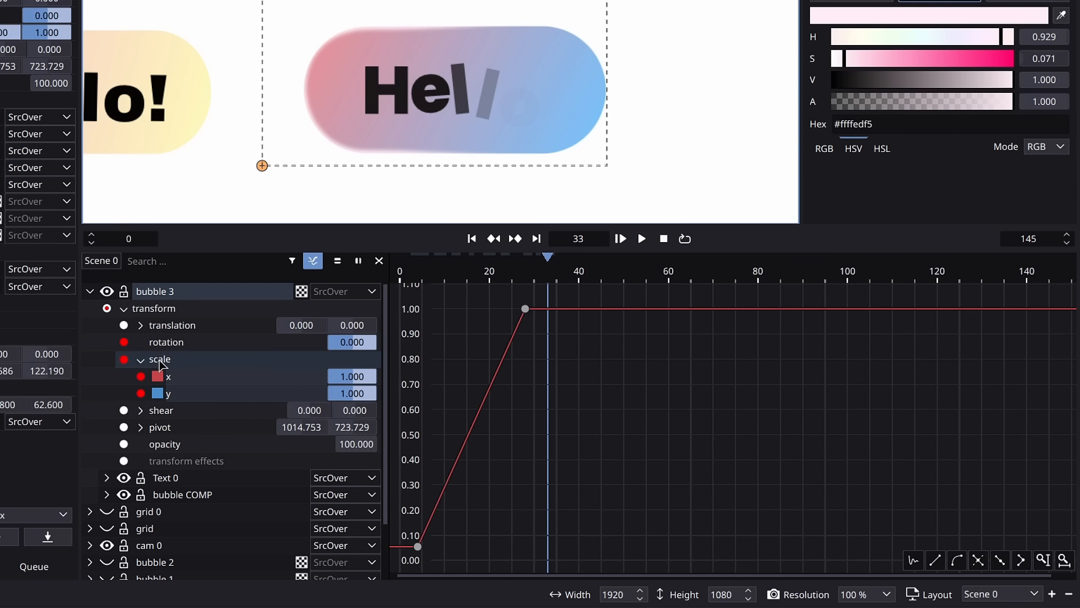
left_click_drag(495, 400, 570, 394)
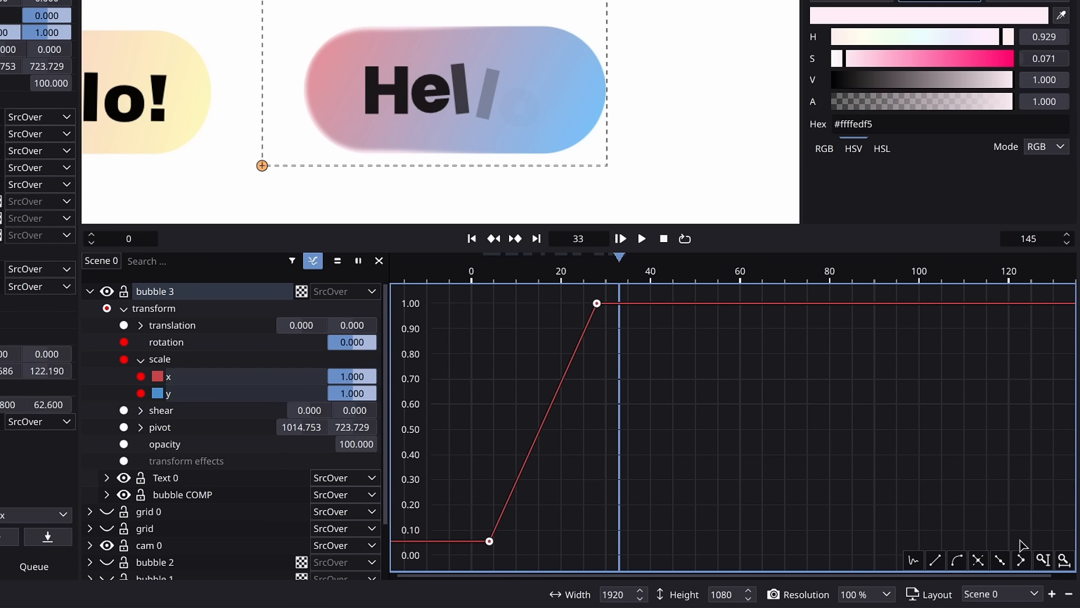
Smooth bubble 3's x and y scale keyframes and extend both easing handles to about frame 16, and scrub through the growth
left_click(1000, 560)
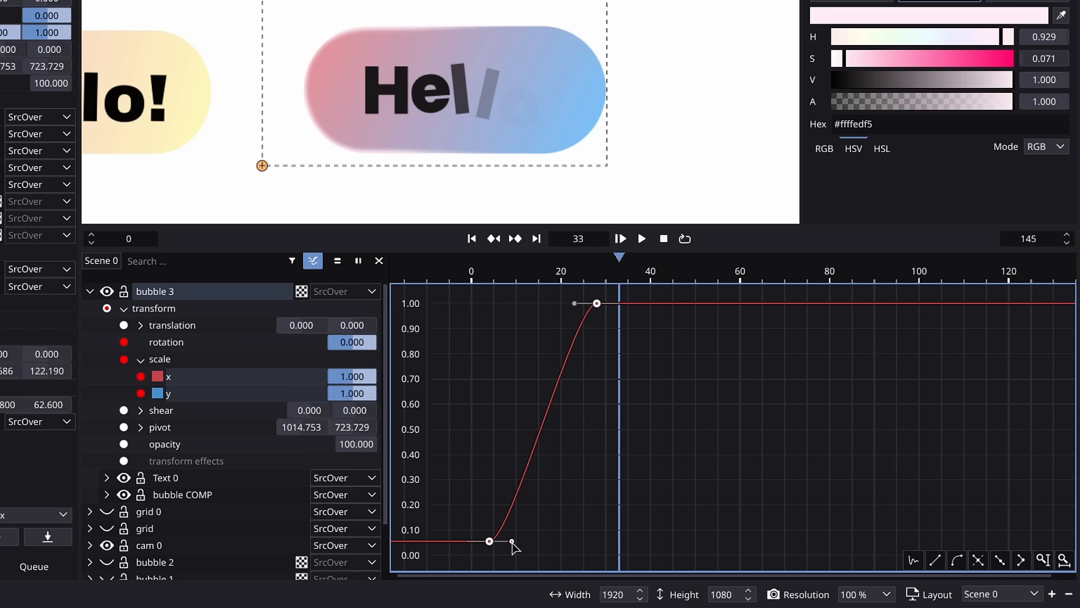
left_click_drag(513, 544, 545, 544)
left_click_drag(512, 541, 544, 542)
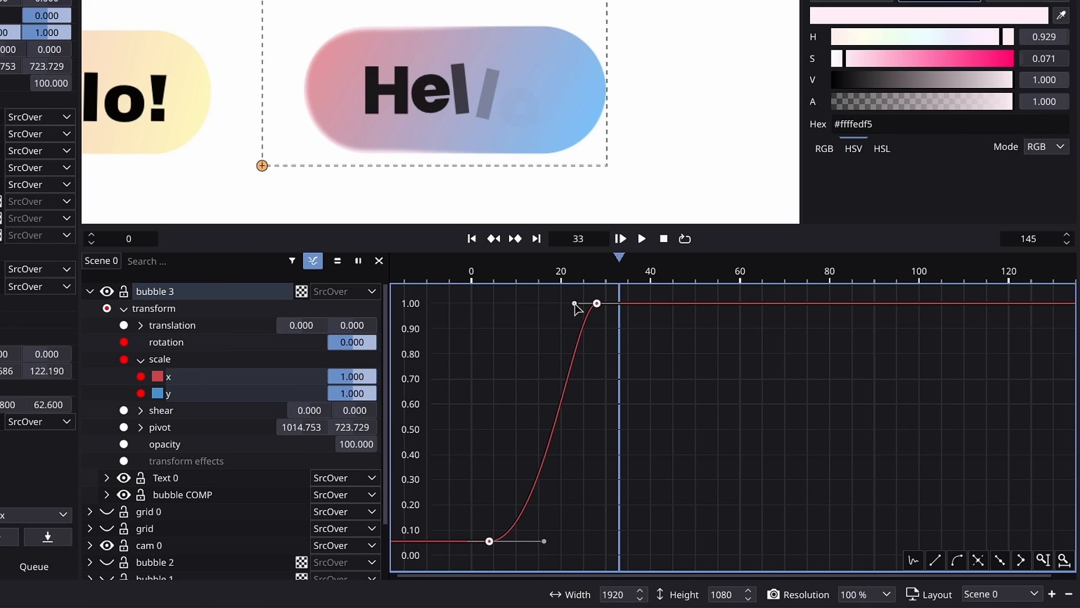
left_click_drag(574, 303, 544, 304)
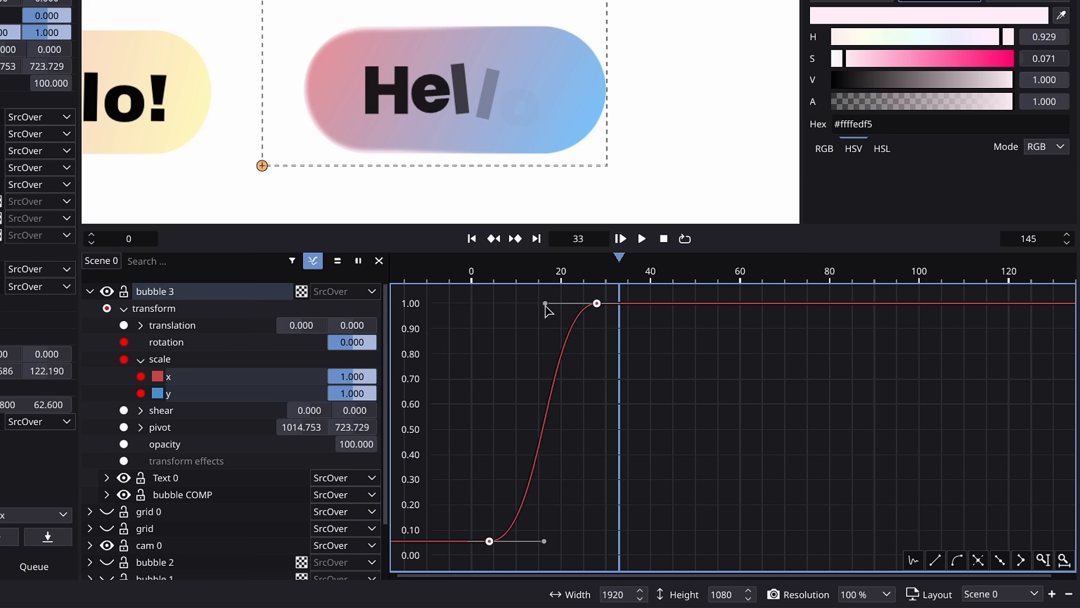
left_click_drag(498, 277, 579, 276)
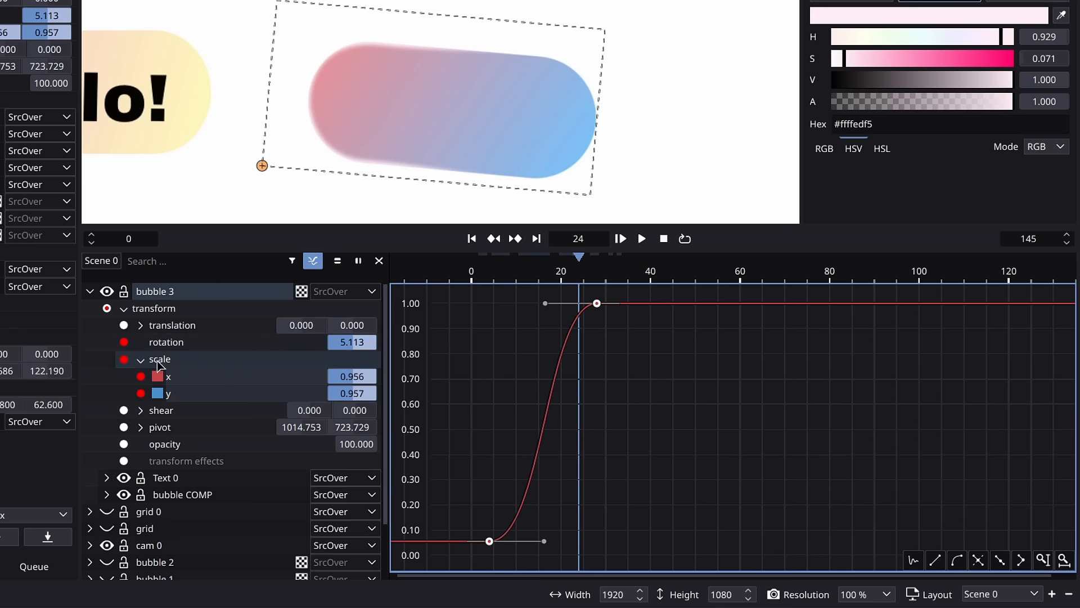
Show only bubble 3's rotation curve, smooth its keyframes, and extend the start handle to about frame 18 and the end handle to about frame 9
left_click(141, 360)
left_click(168, 344)
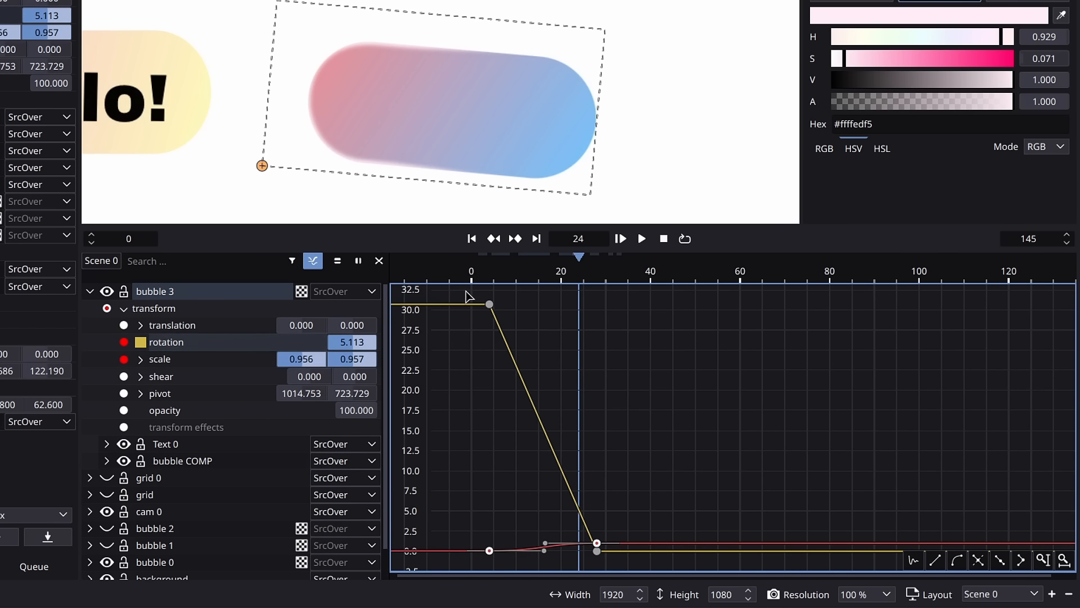
left_click(154, 293)
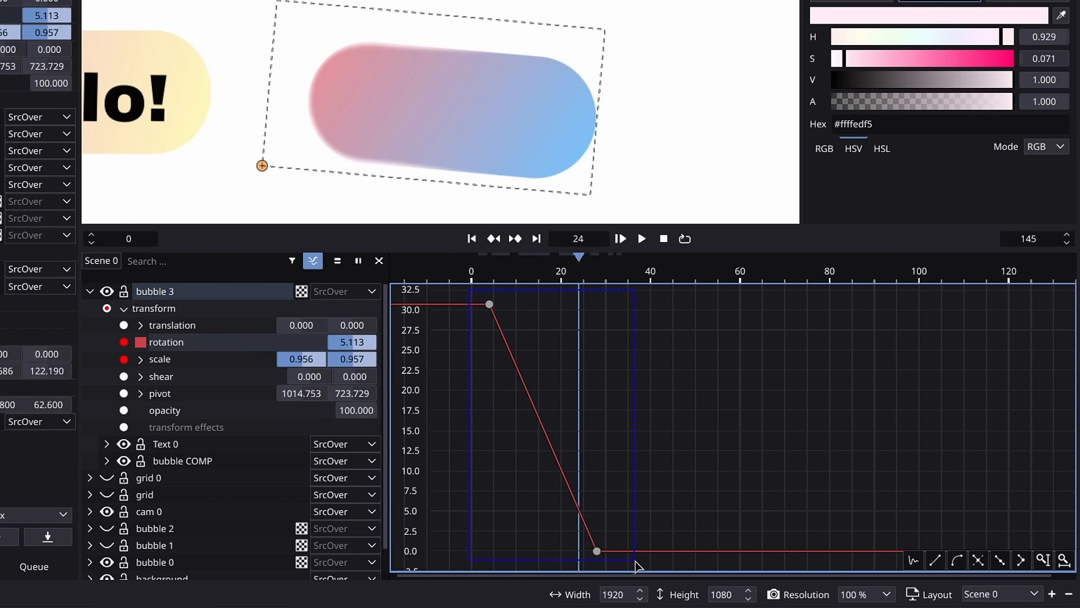
left_click(1000, 560)
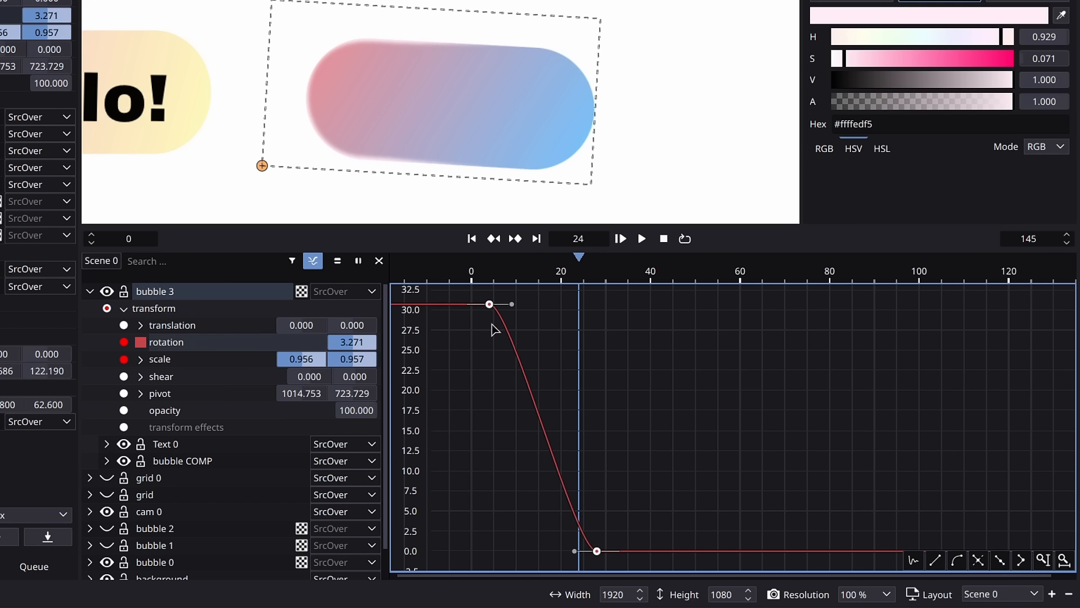
left_click_drag(513, 304, 553, 304)
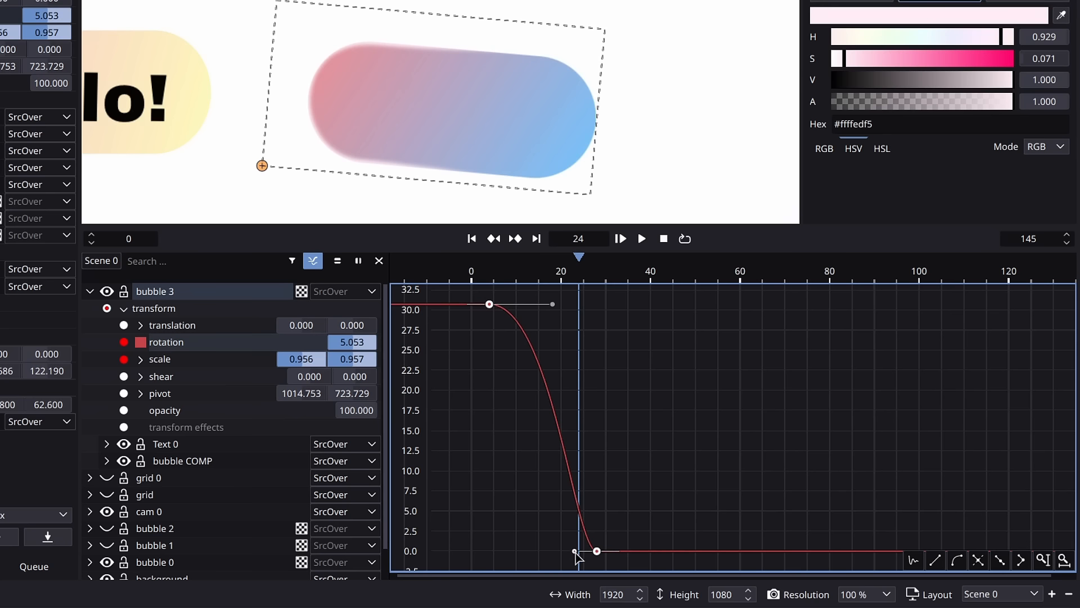
left_click_drag(575, 552, 514, 554)
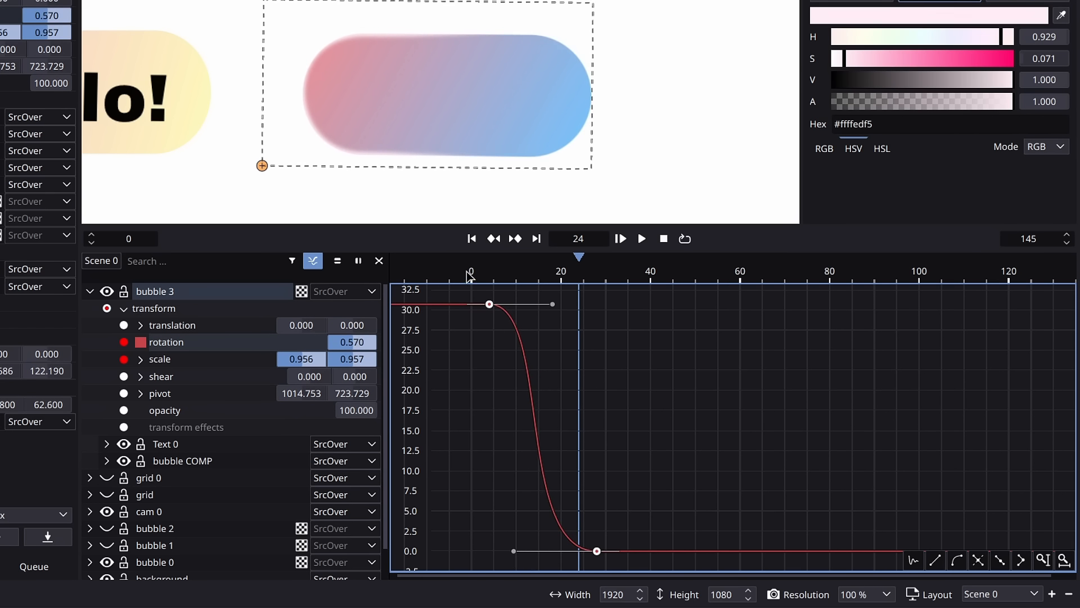
Return to the keyframe timeline, and play back the animation with the in point at frame 0 and the out point at frame 39
left_click(313, 261)
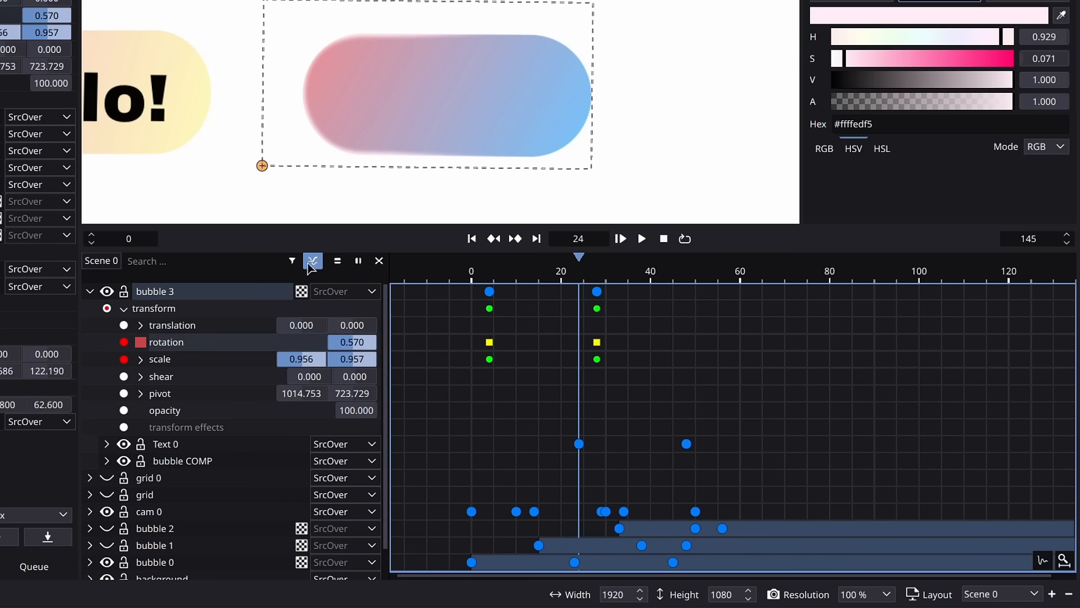
left_click(472, 276)
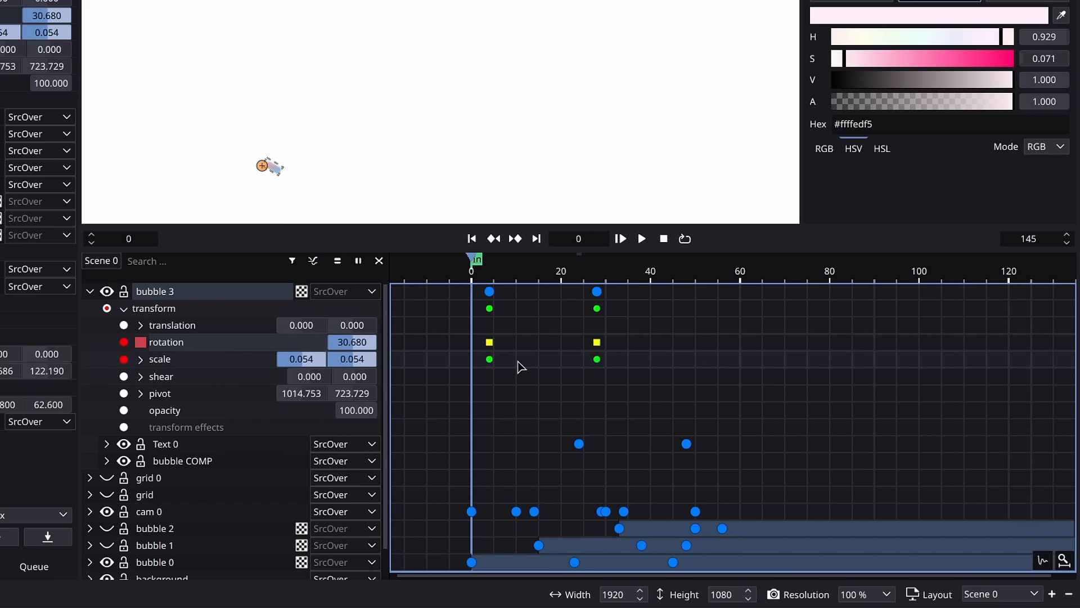
mouse_move(601, 278)
left_mouse_down()
mouse_move(678, 278)
mouse_move(650, 280)
left_mouse_up()
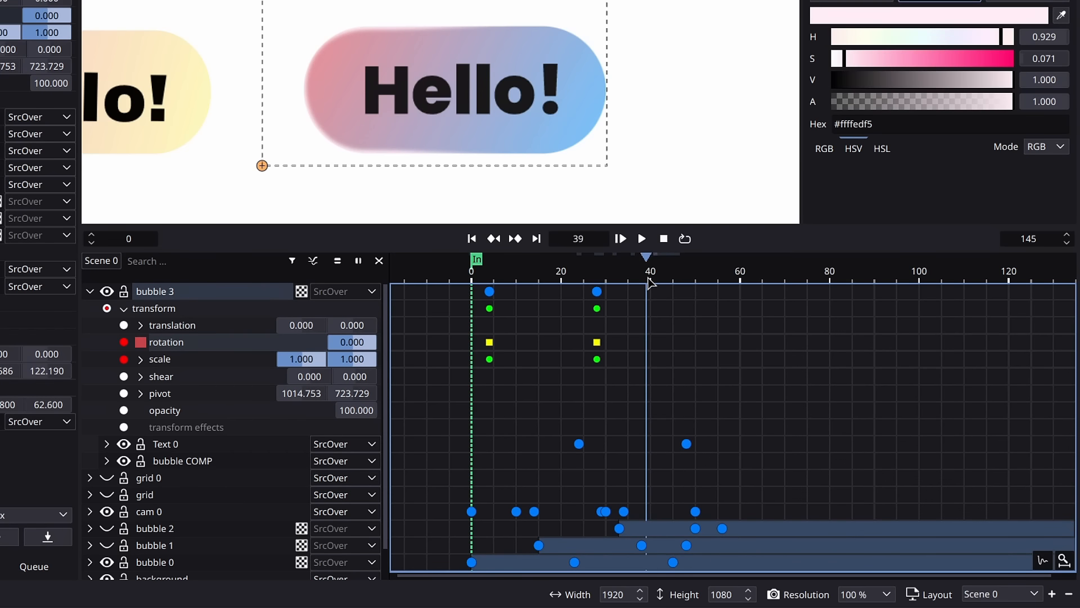
key("o")
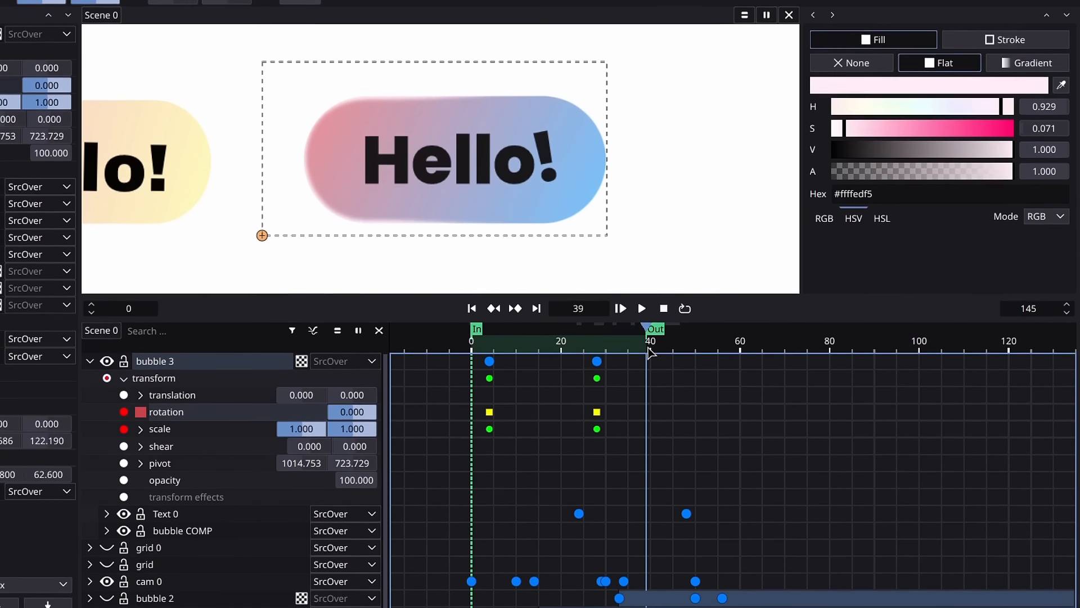
key("space")
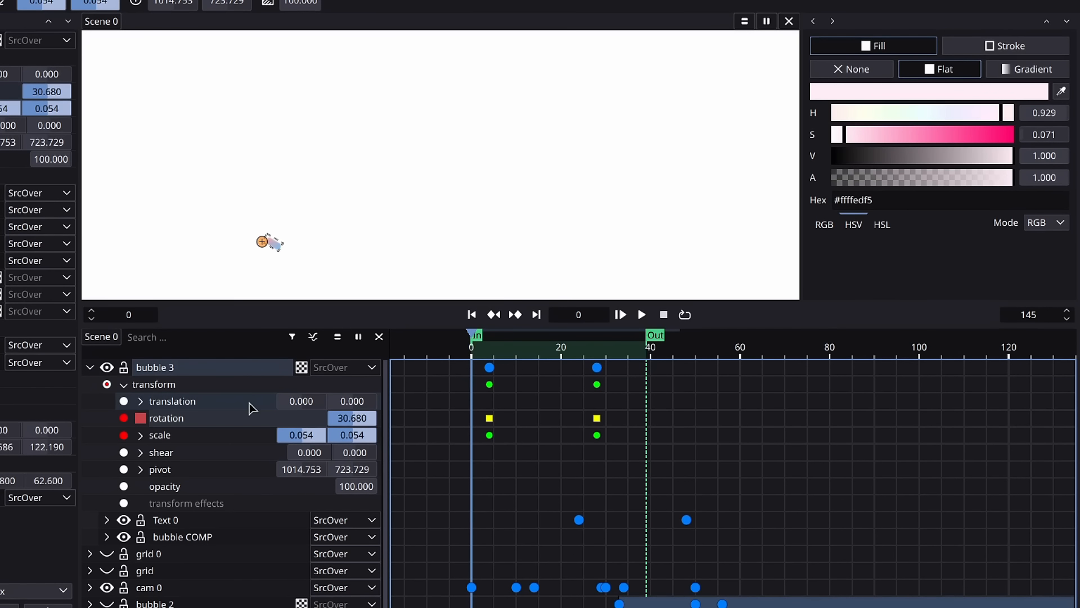
Try bubble 3's starting transform keyframes at frame 12 with a playback, and settle them on frame 9
left_click(124, 384)
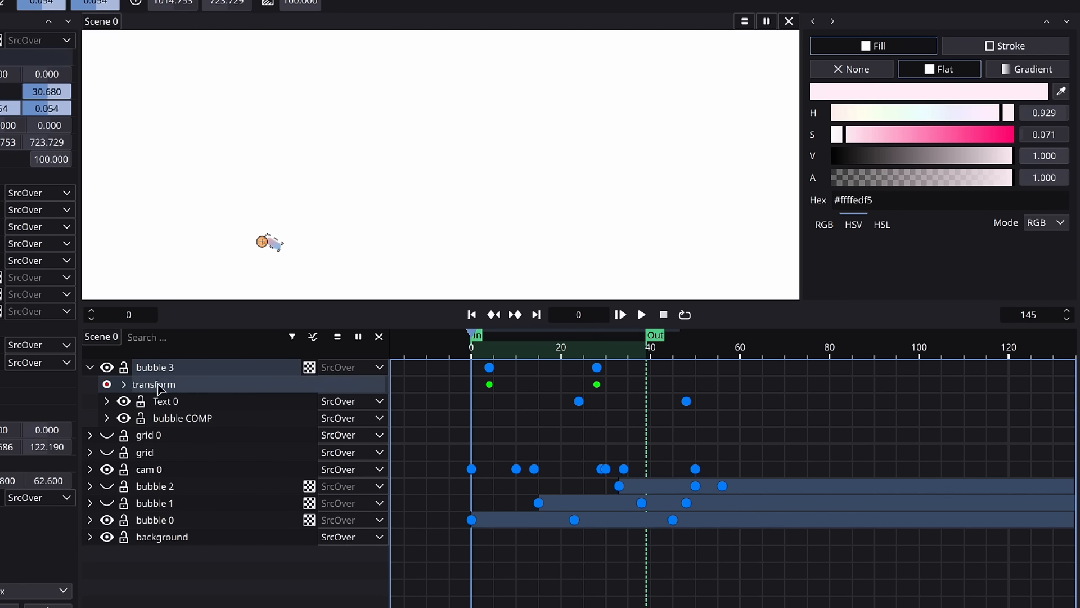
left_click_drag(489, 385, 526, 385)
left_click(507, 371)
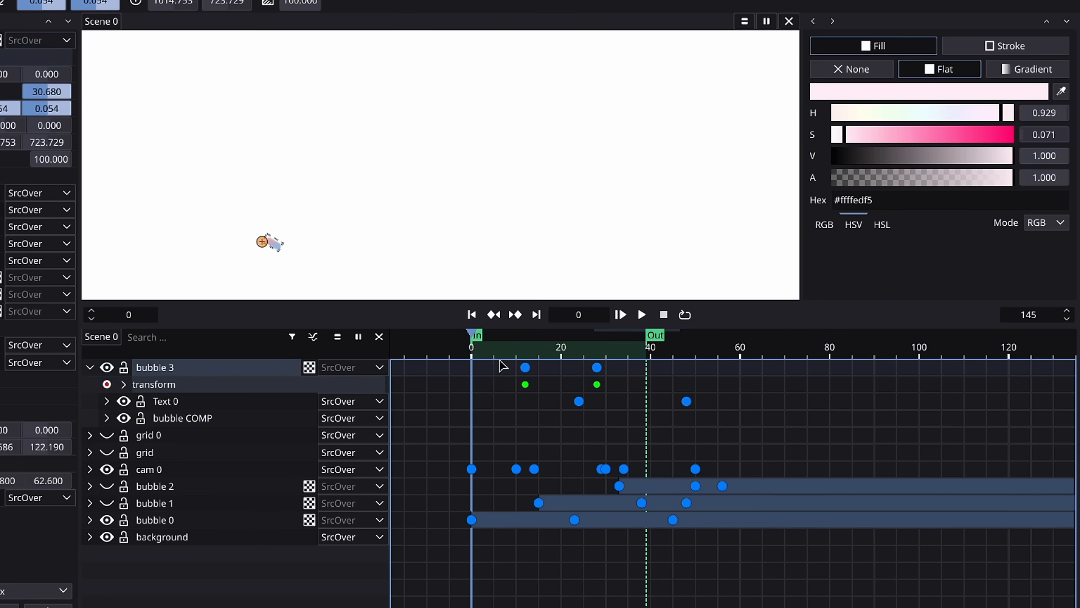
key("space")
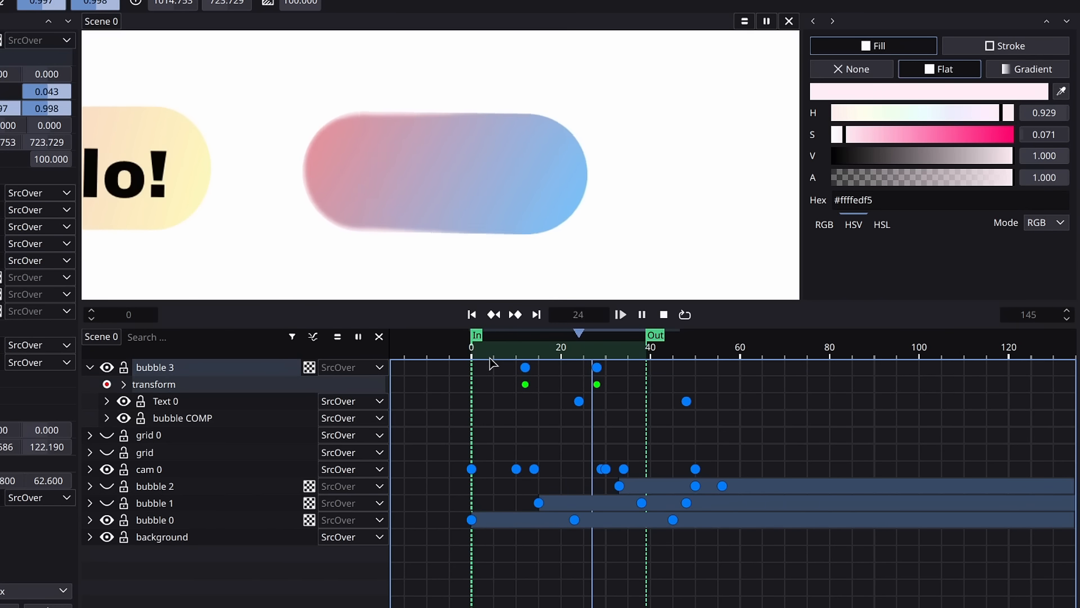
left_click(493, 360)
key("space")
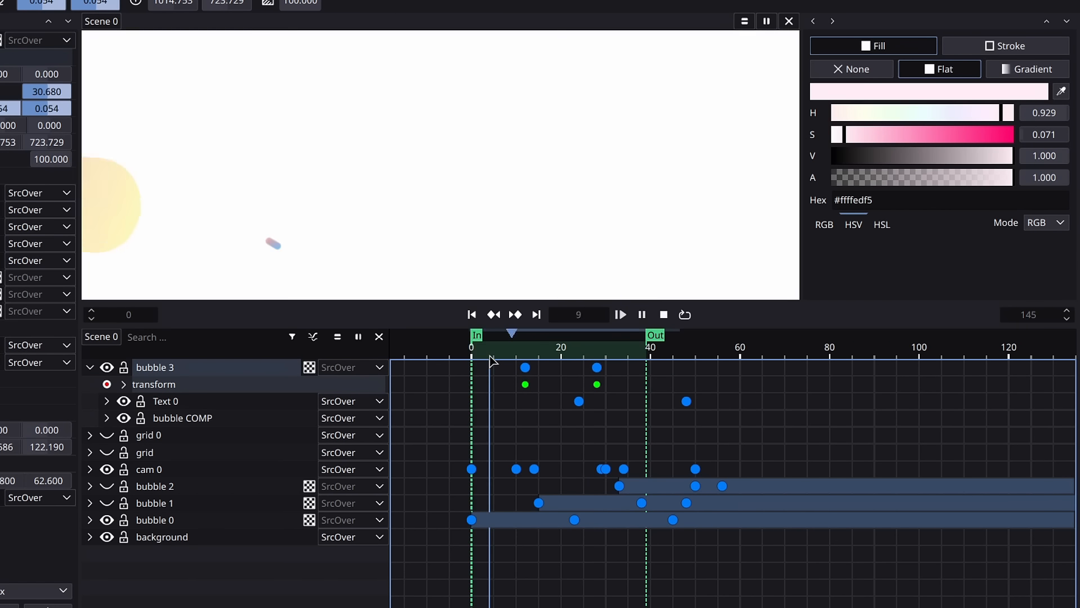
left_click(493, 355)
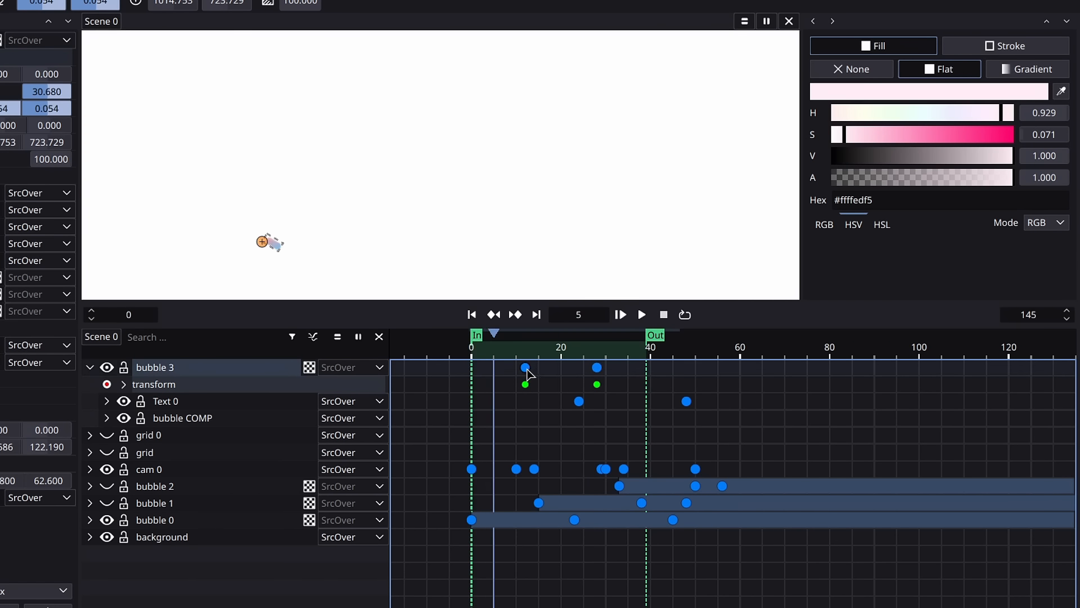
left_click_drag(526, 369, 513, 369)
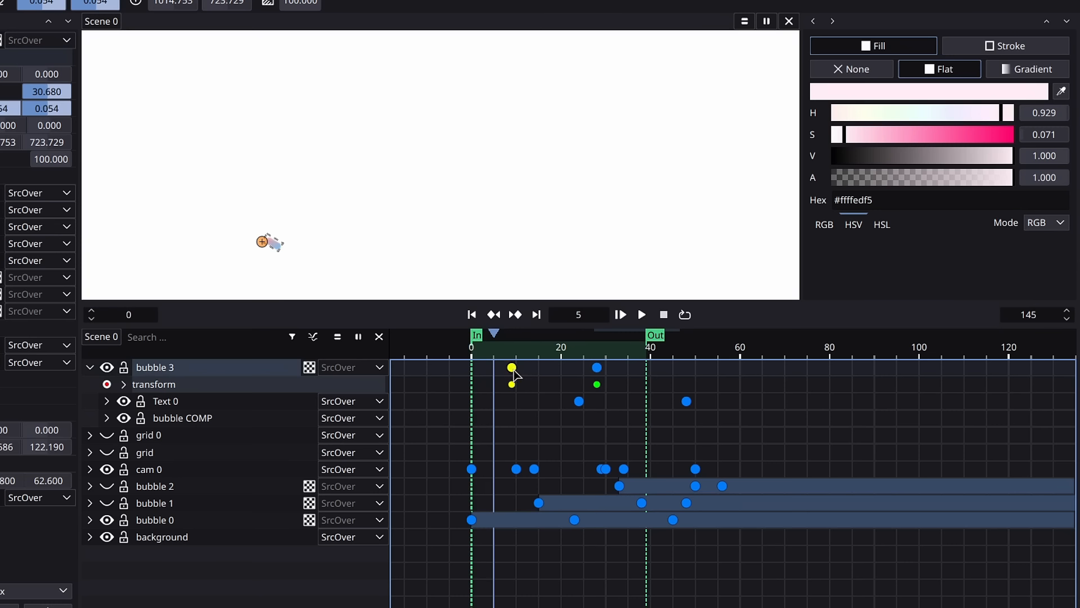
Add a visibility range to bubble 3 and adjust it to run from frame 9 to about frame 74
left_click(90, 367)
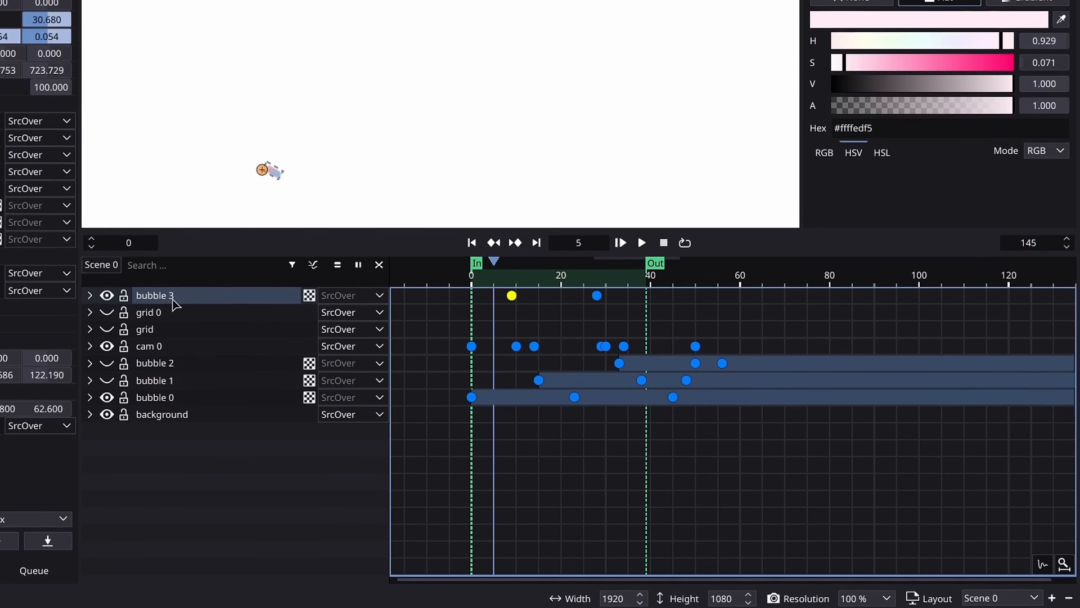
right_click(174, 368)
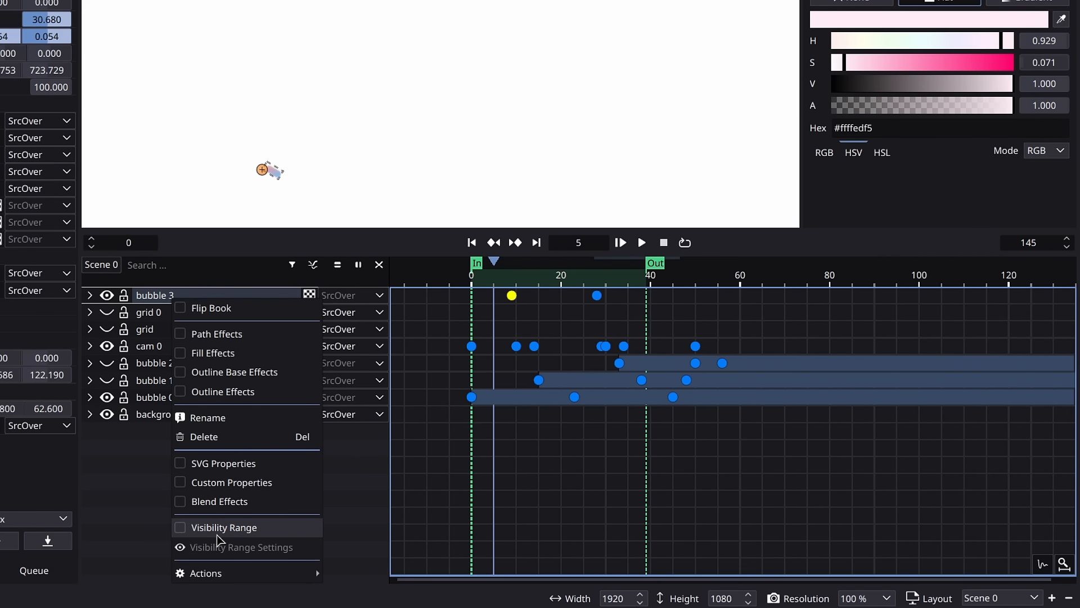
left_click(263, 529)
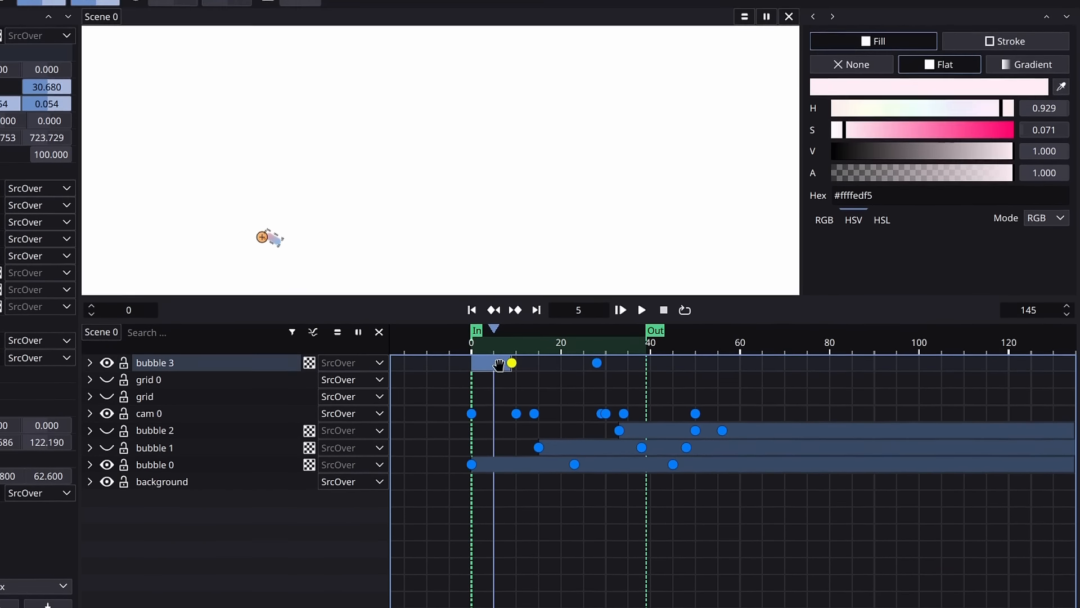
mouse_move(497, 369)
left_mouse_down()
mouse_move(544, 368)
mouse_move(486, 369)
mouse_move(525, 368)
mouse_move(497, 376)
left_mouse_up()
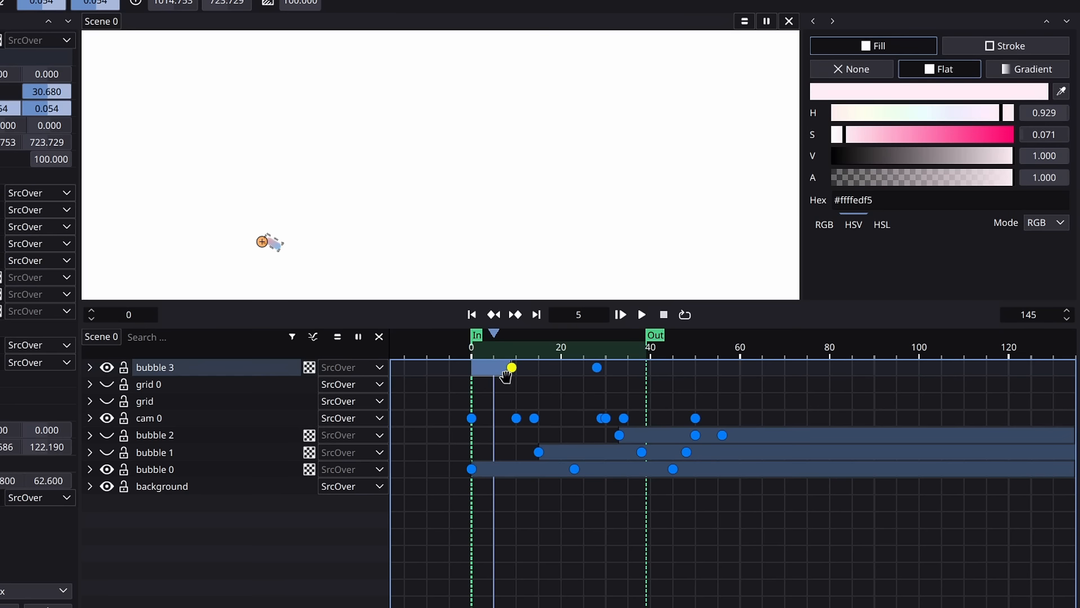
left_click_drag(532, 377, 781, 380)
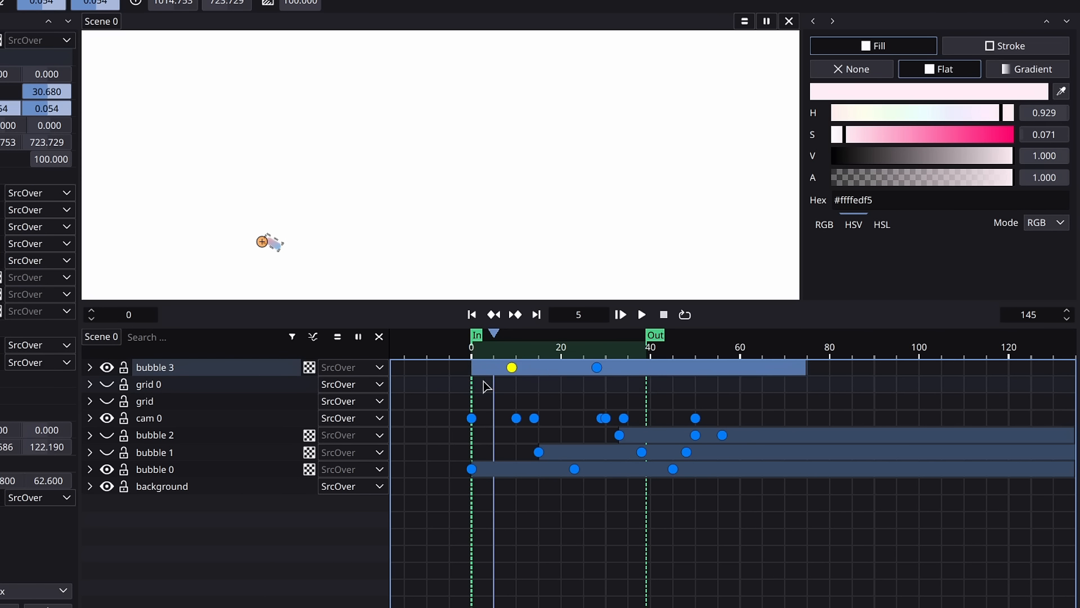
left_click_drag(472, 371, 505, 373)
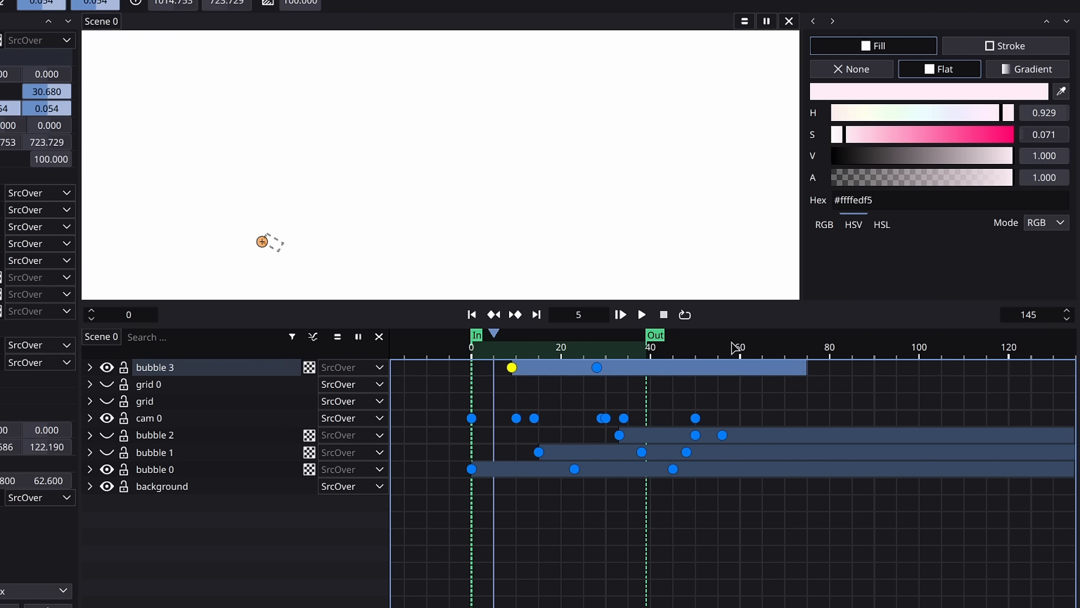
Scrub through bubble 3's visibility range and examine its hidden state up close at frame 8
left_click_drag(735, 347, 793, 347)
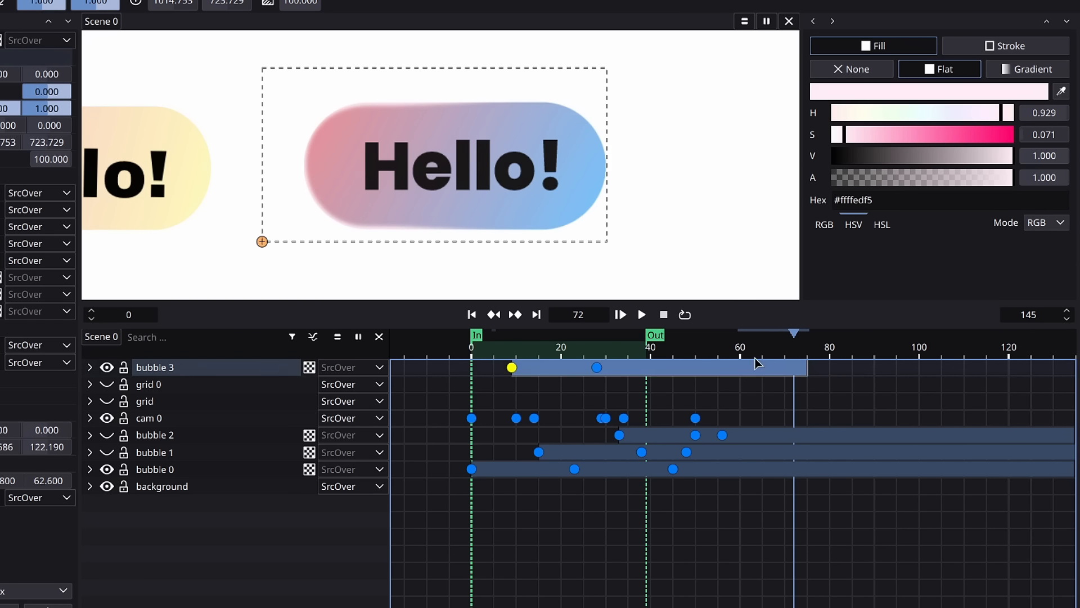
left_click_drag(782, 356, 552, 341)
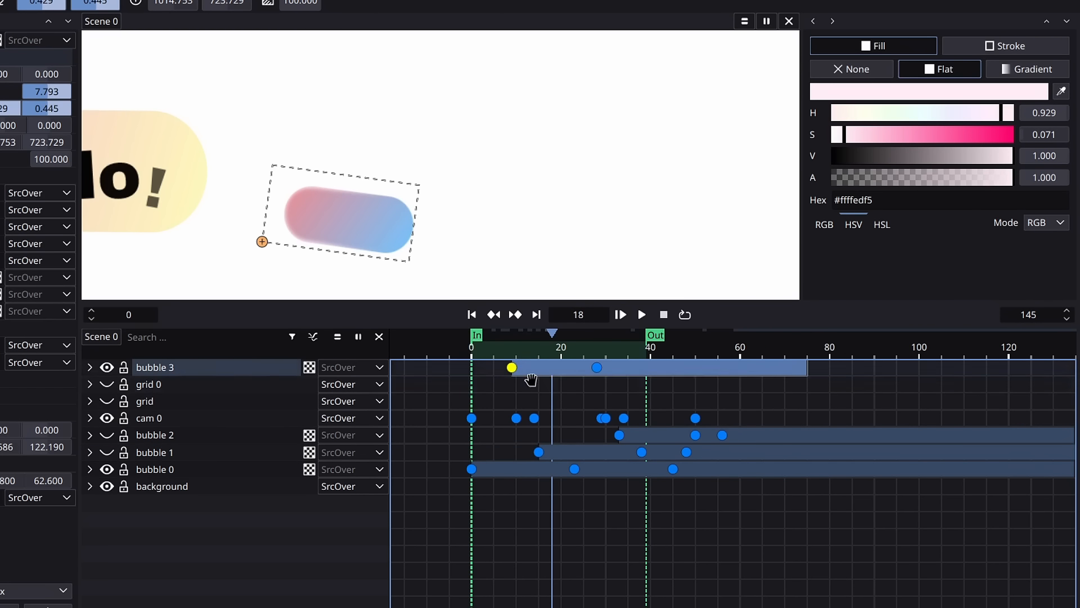
left_click(508, 352)
left_click_drag(508, 351, 508, 352)
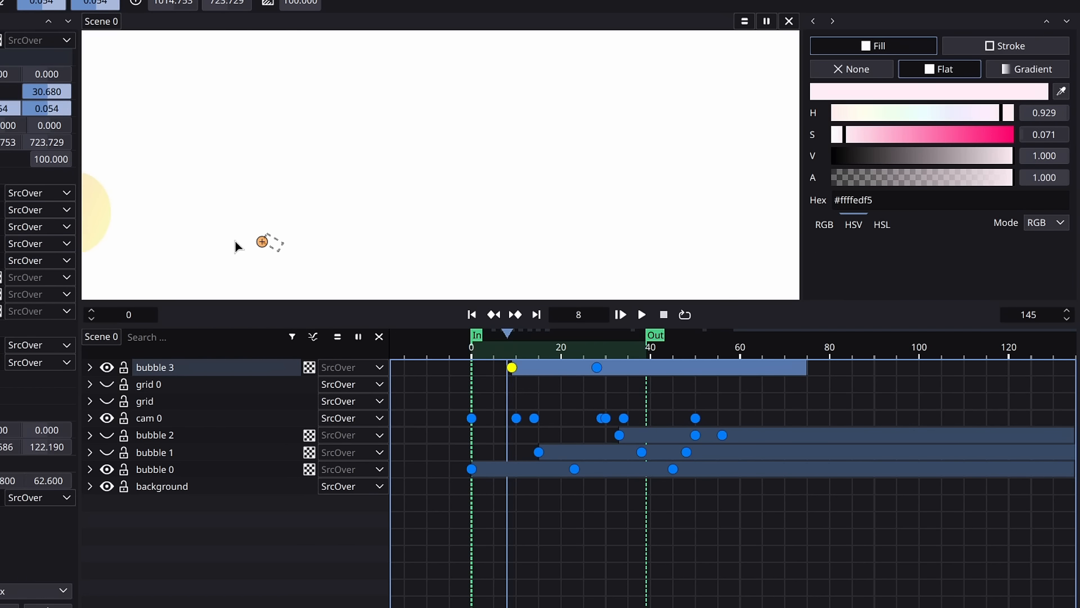
scroll(271, 258, "up", 10)
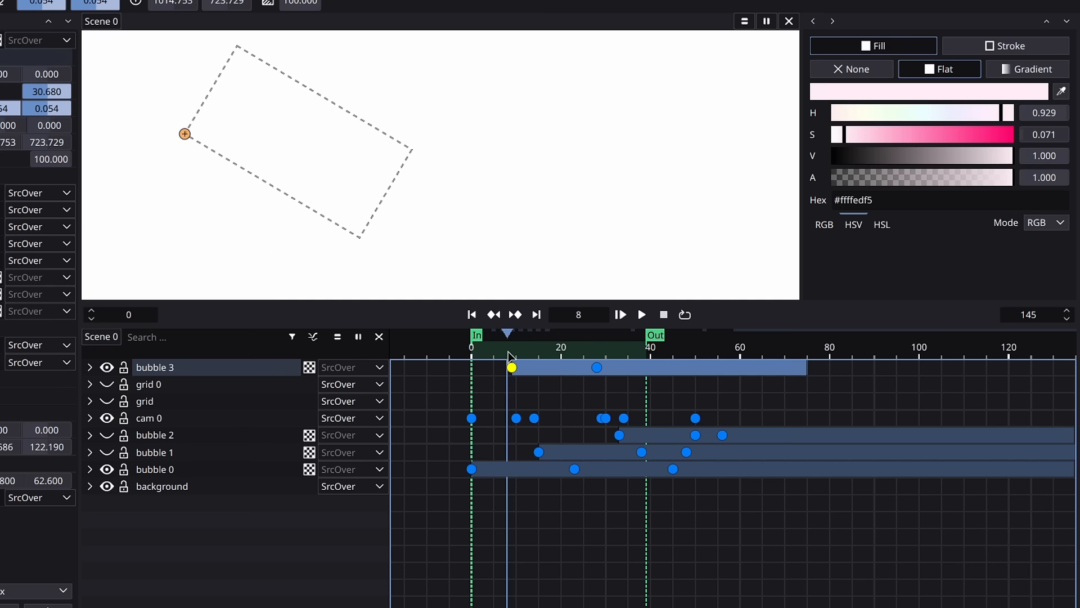
left_click_drag(508, 352, 509, 356)
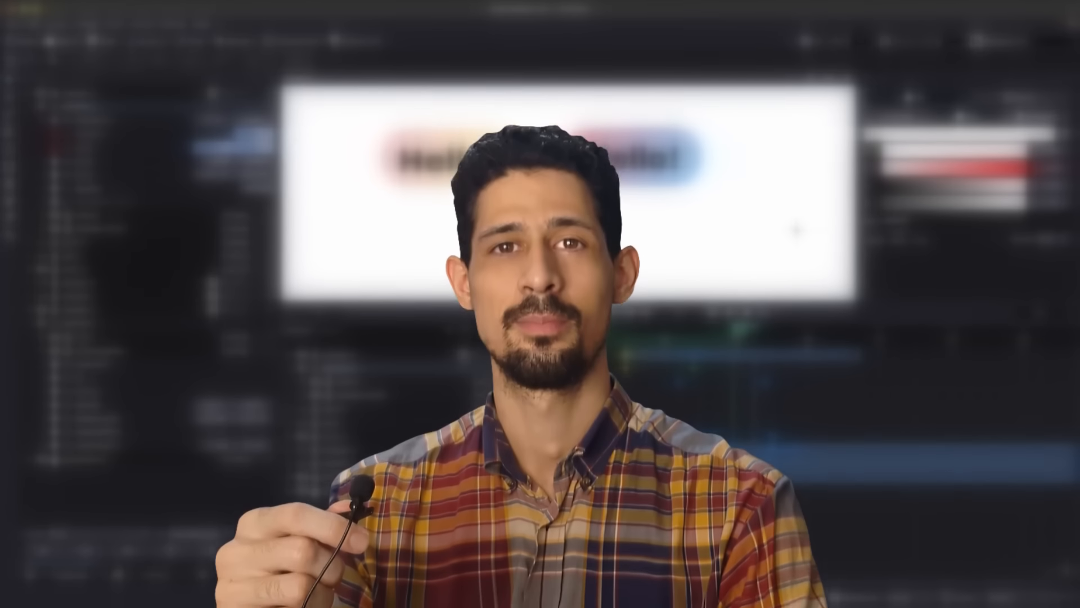